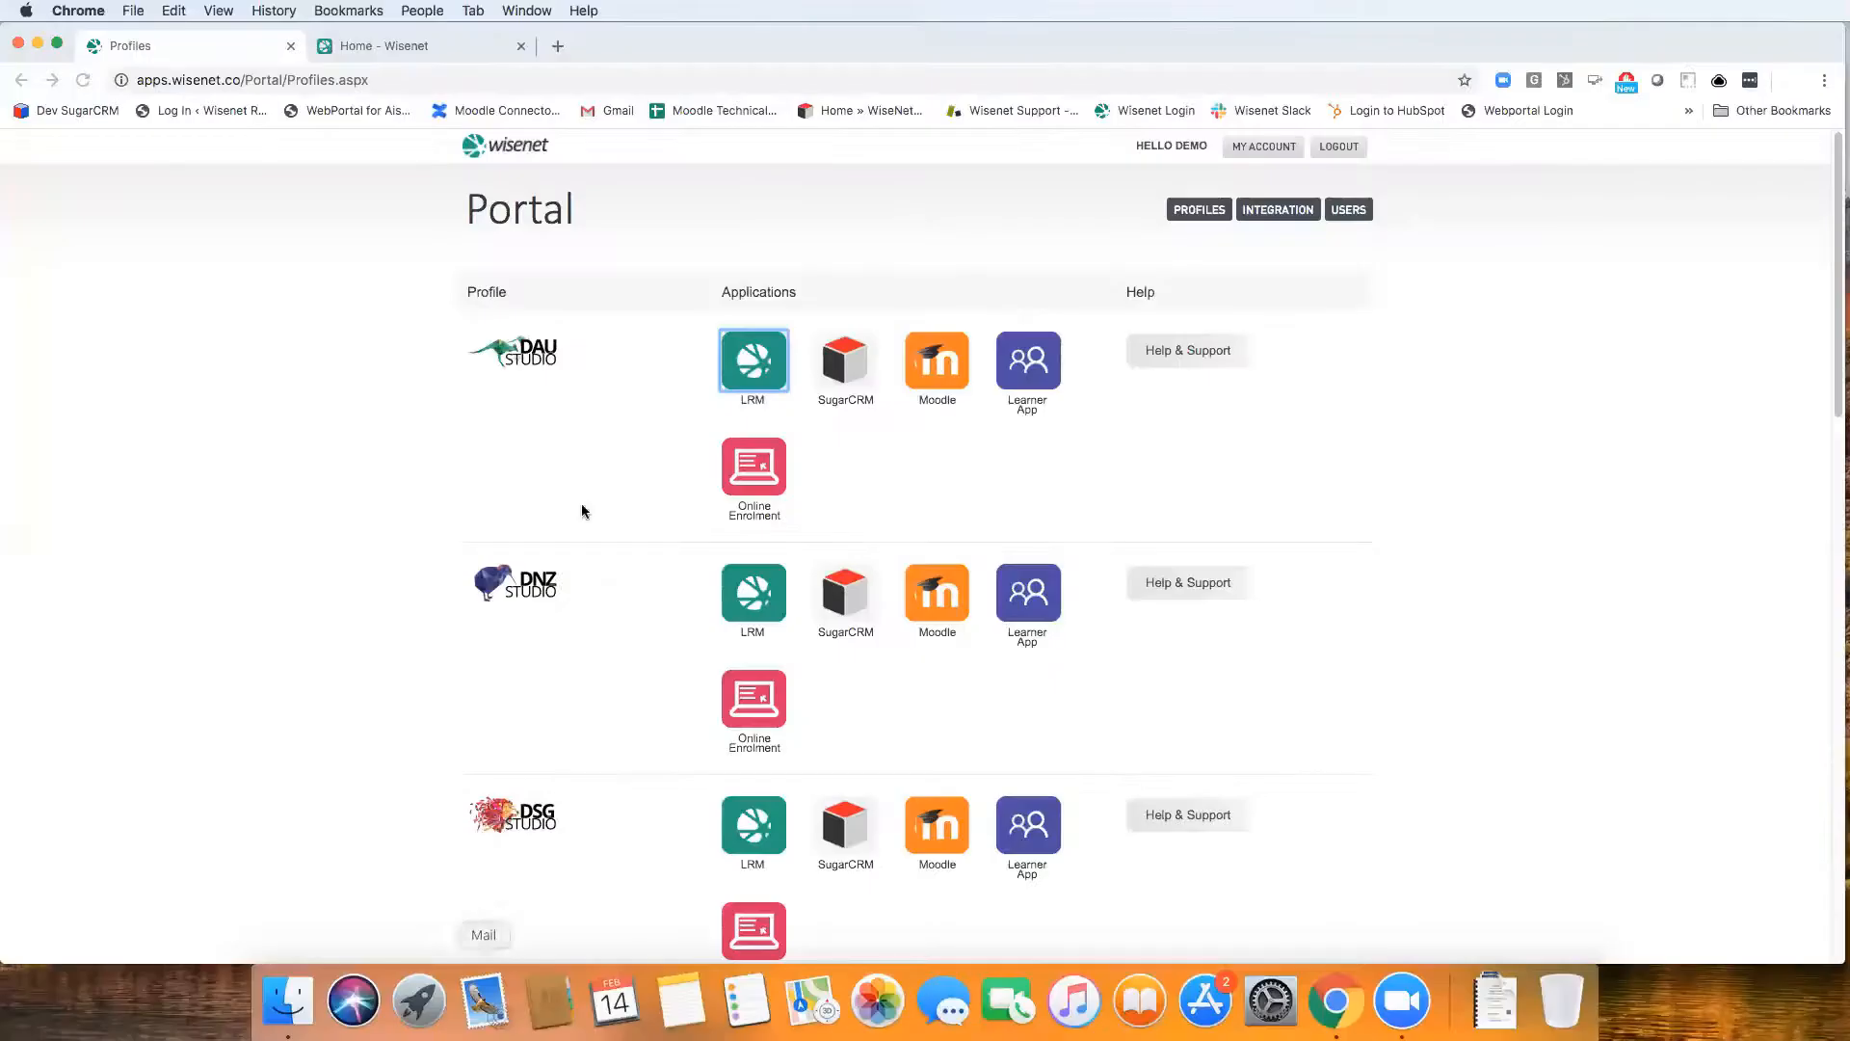
Open the Lists section of the LRM and dismiss the announcement banner about the new Lists feature
{"action": "left_click", "coordinate": [435, 56]}
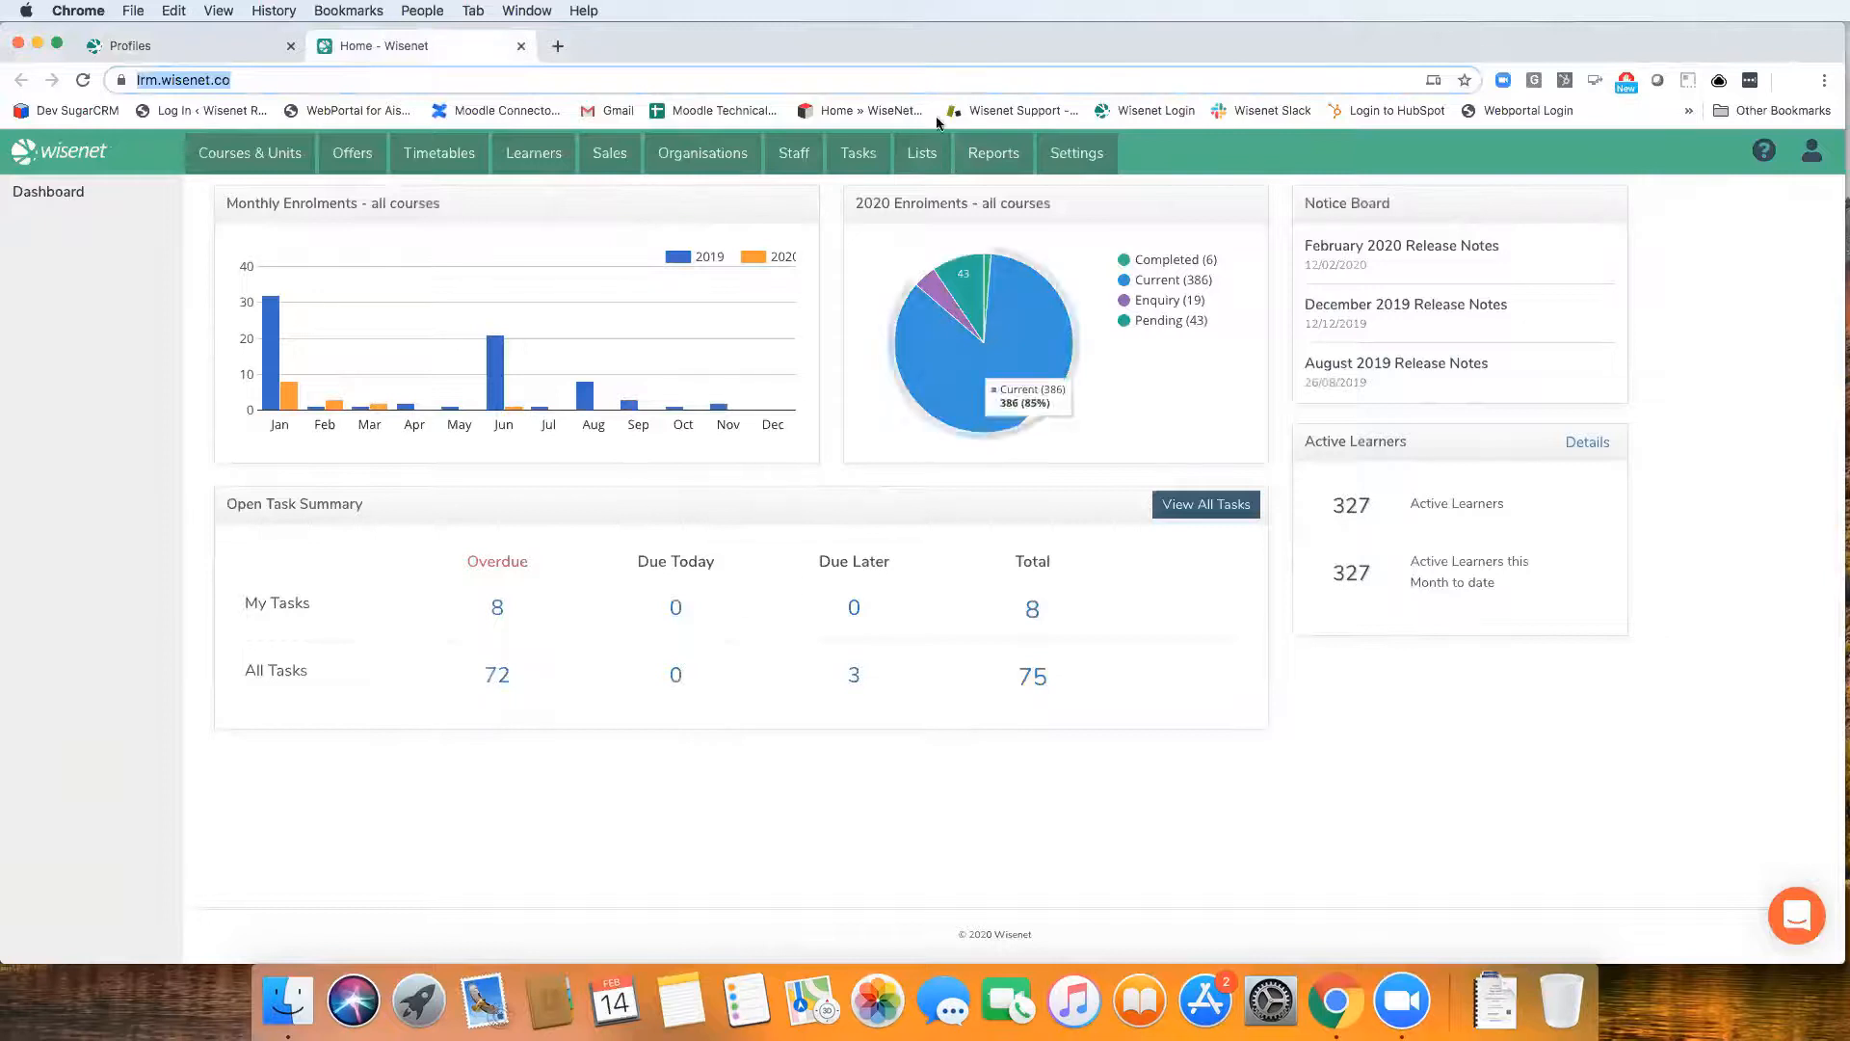
{"action": "left_click", "coordinate": [920, 159]}
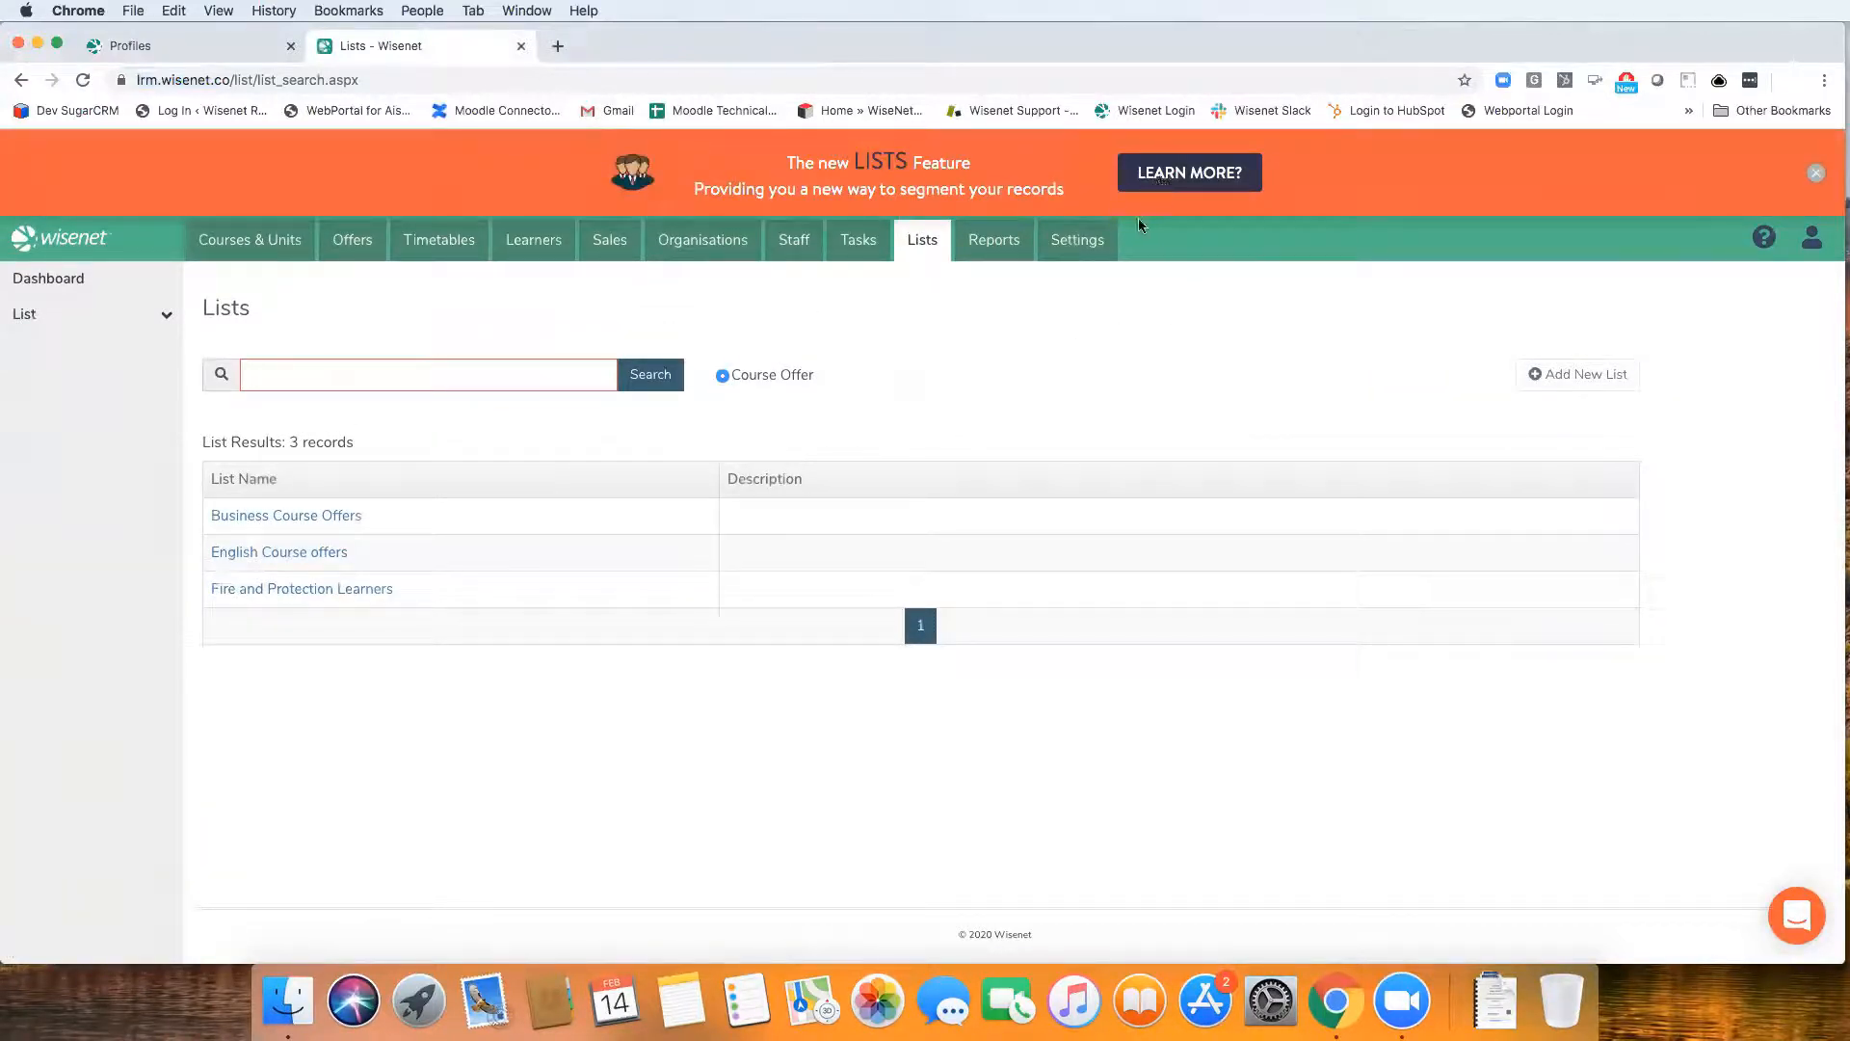
{"action": "left_click", "coordinate": [1815, 173]}
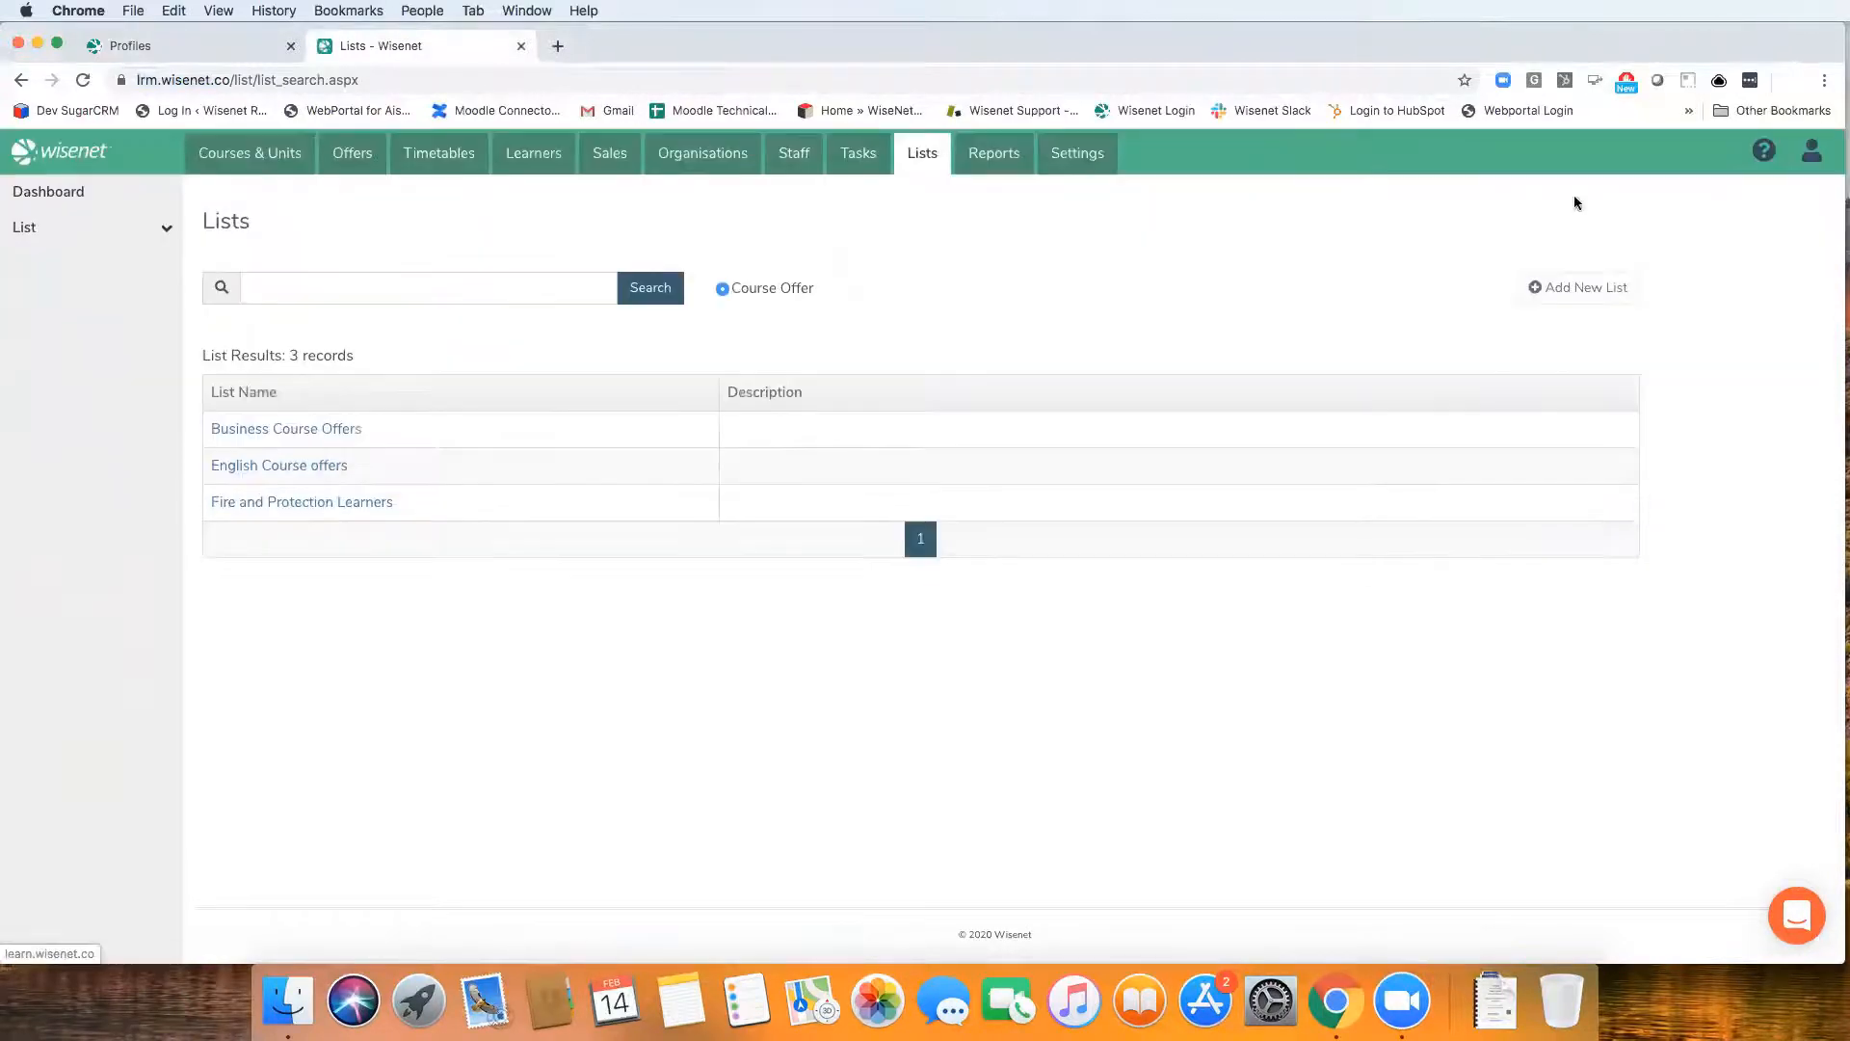
Create and save a new list named Funded Course Enrolments for the Course Offer section
{"action": "left_click", "coordinate": [1585, 294]}
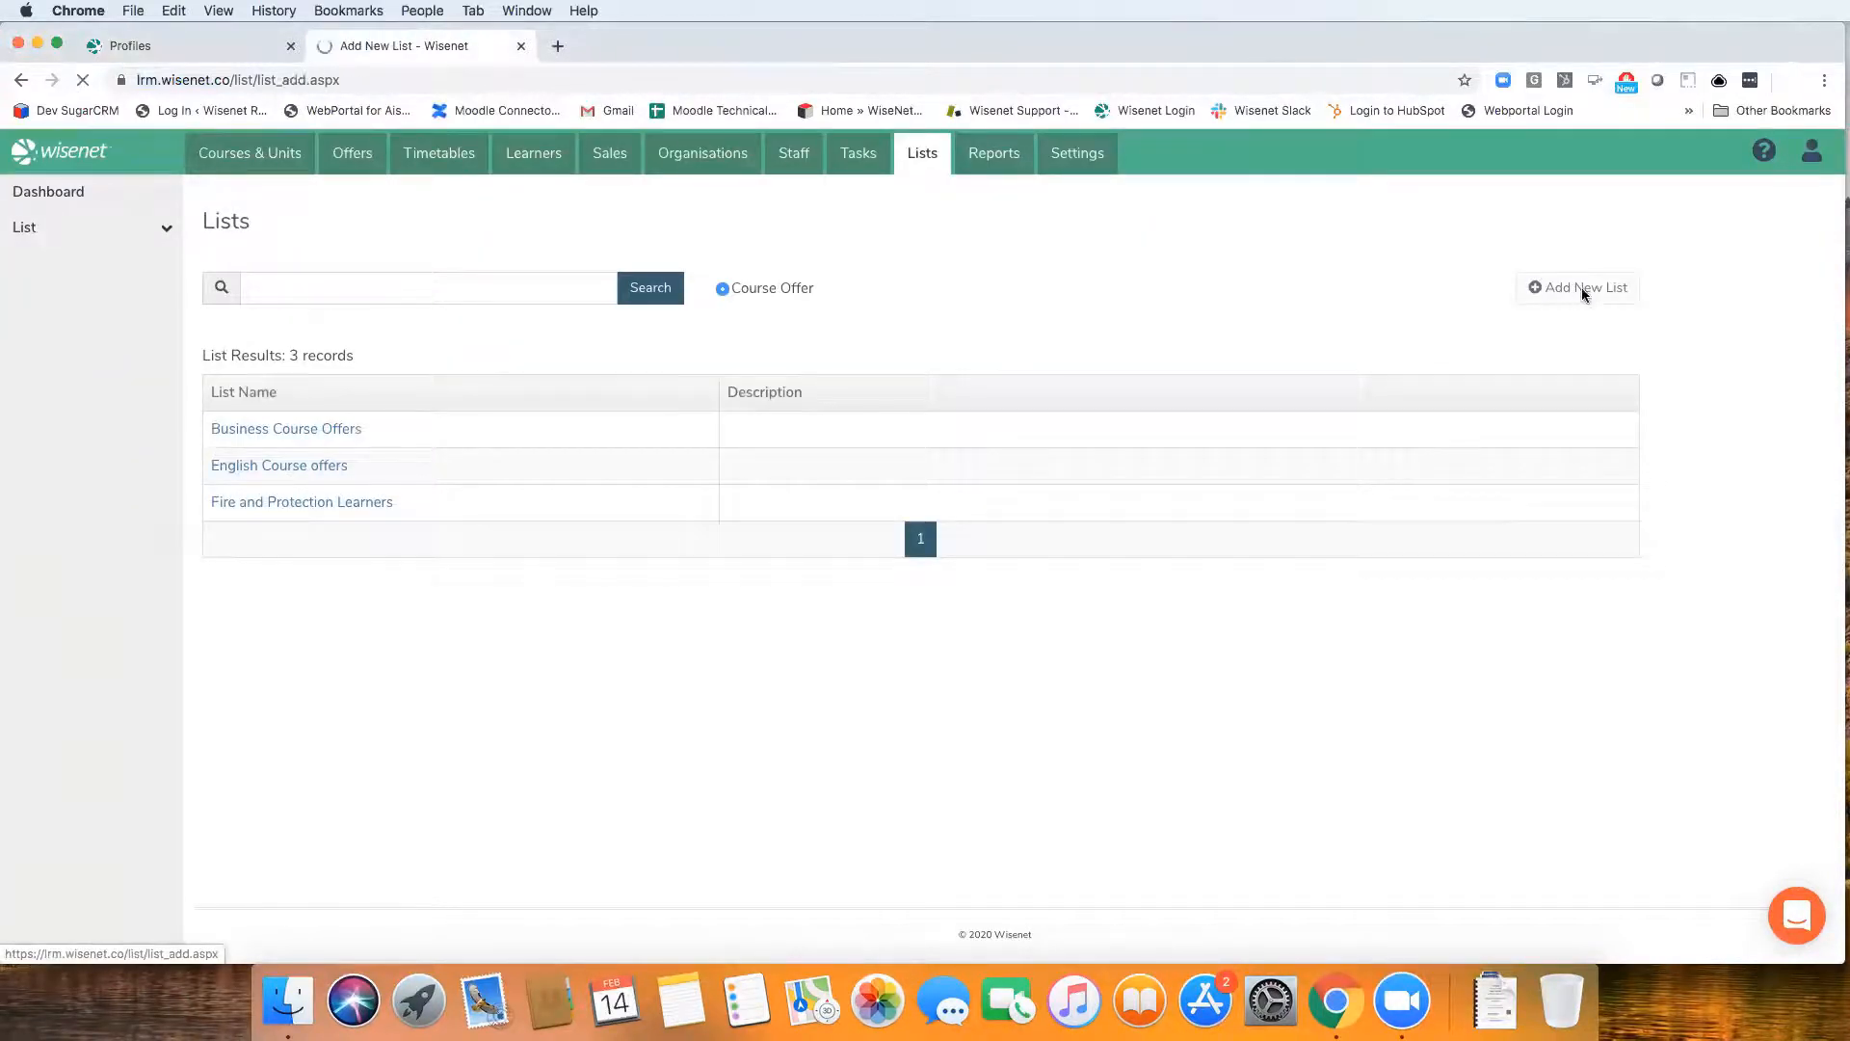
{"action": "left_click", "coordinate": [650, 345]}
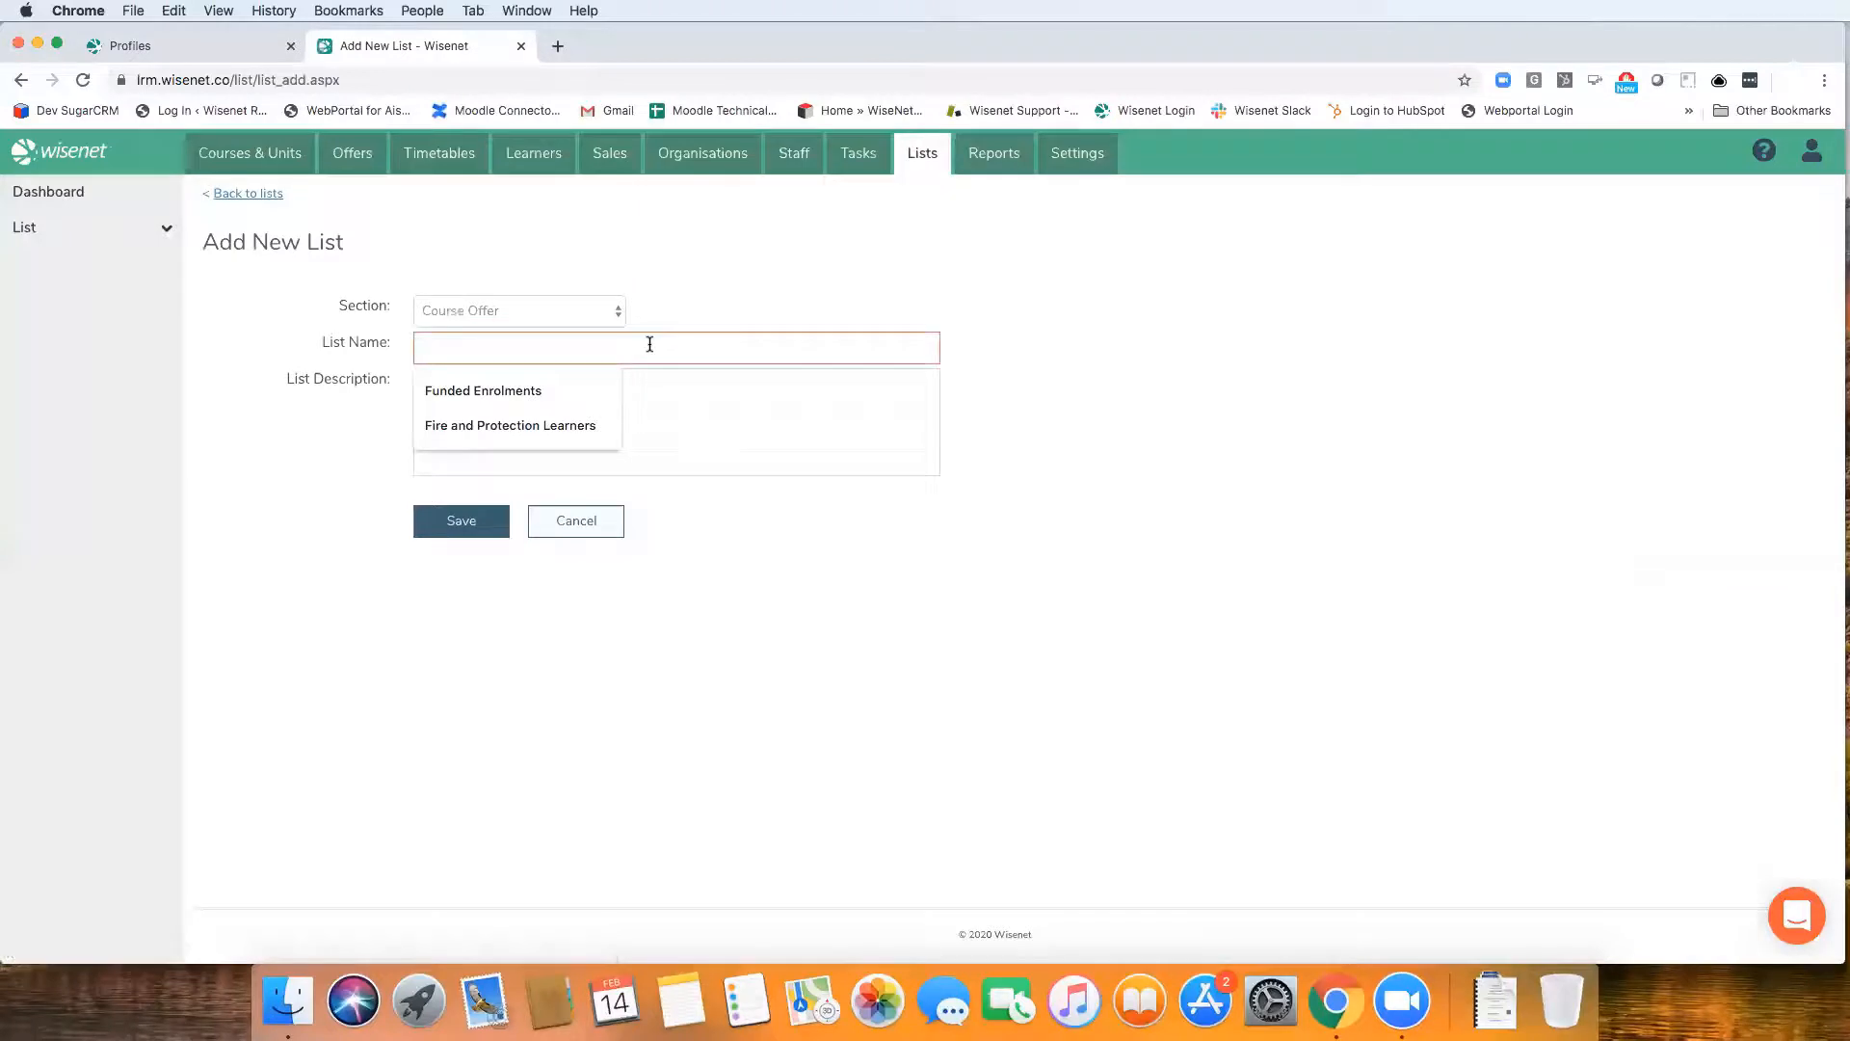
{"action": "left_click", "coordinate": [577, 393]}
{"action": "left_click", "coordinate": [466, 348]}
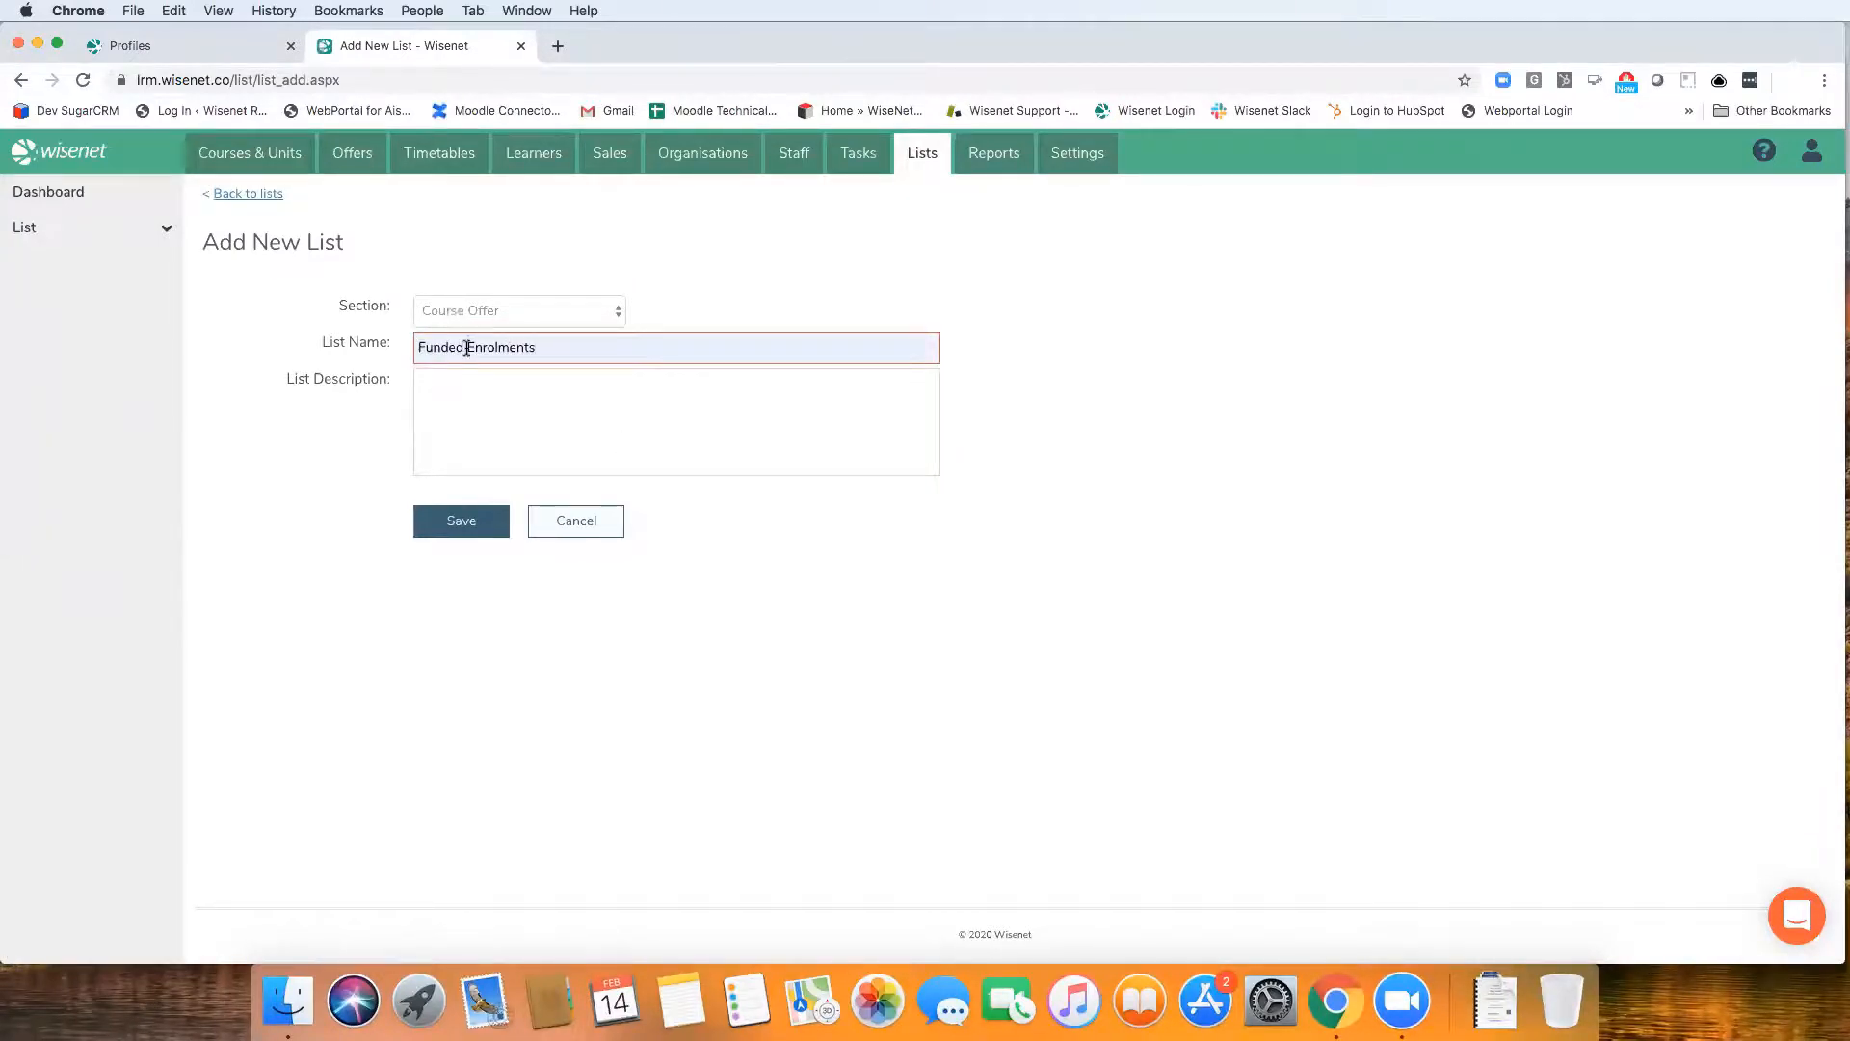
{"action": "type", "text": "Course"}
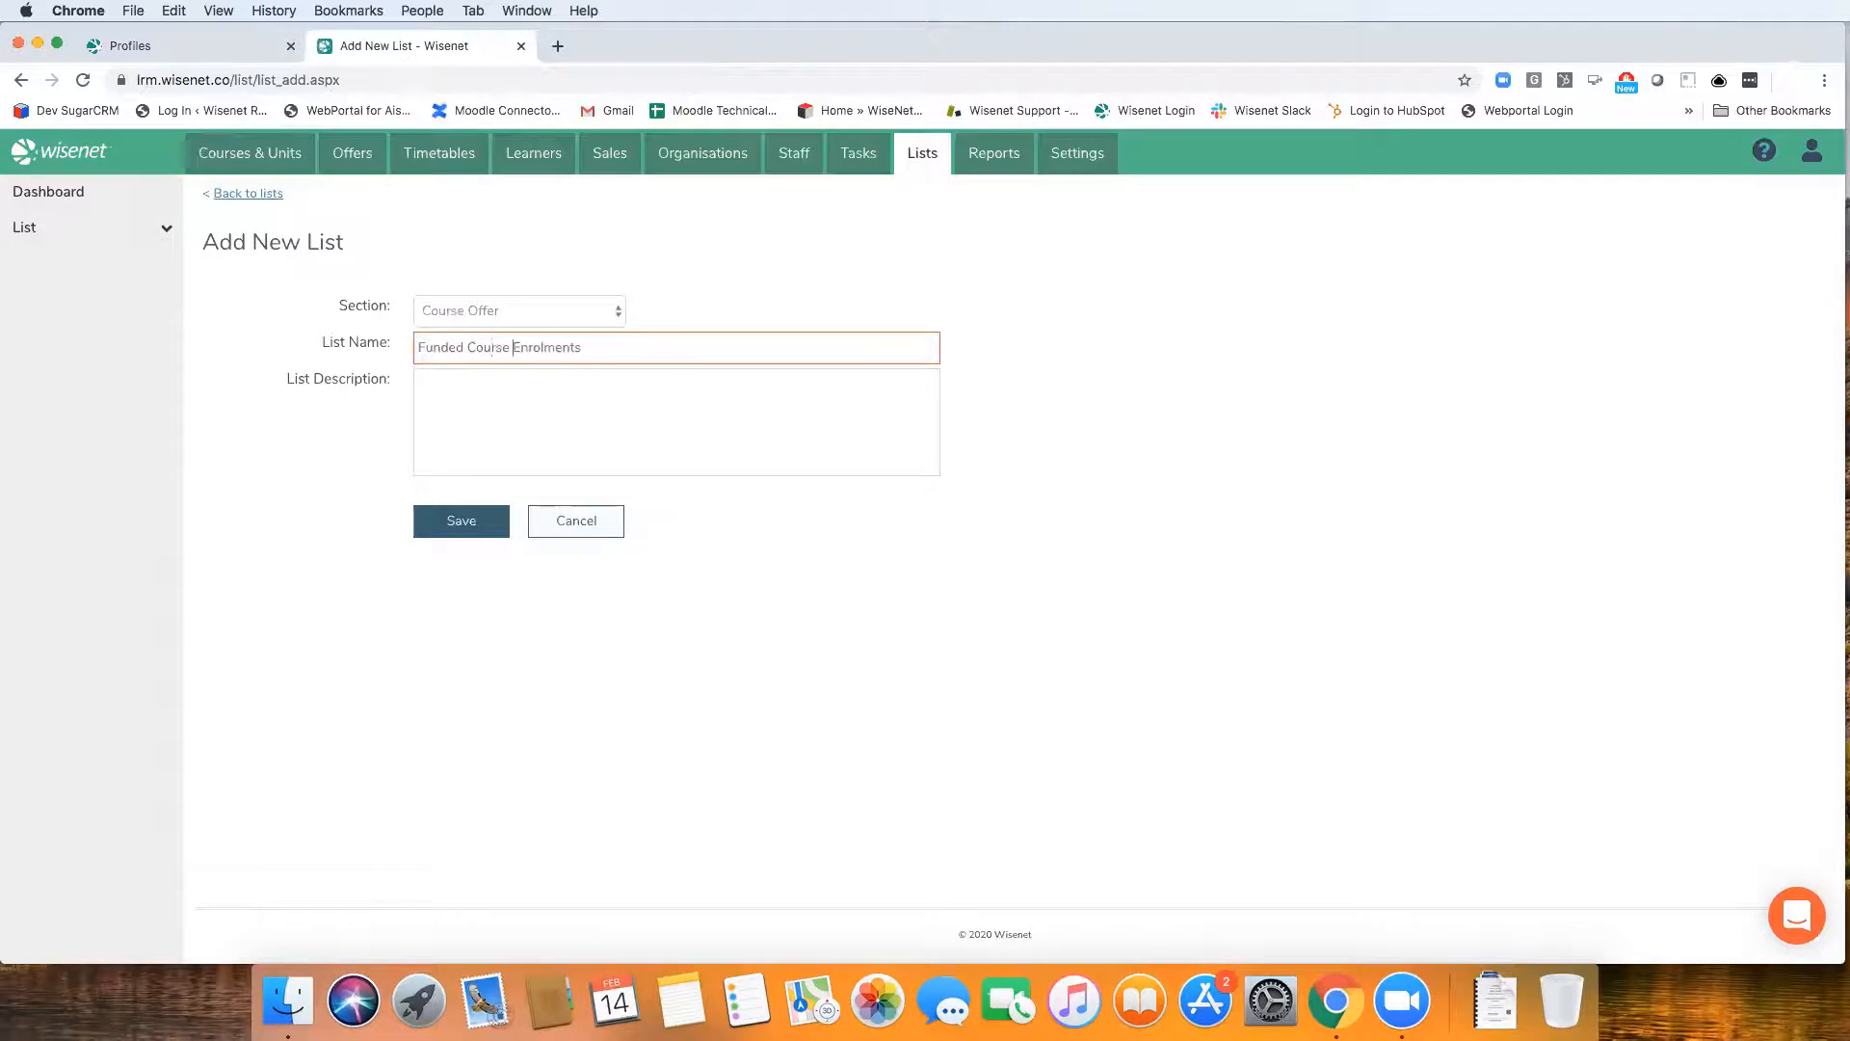
{"action": "left_click", "coordinate": [590, 349]}
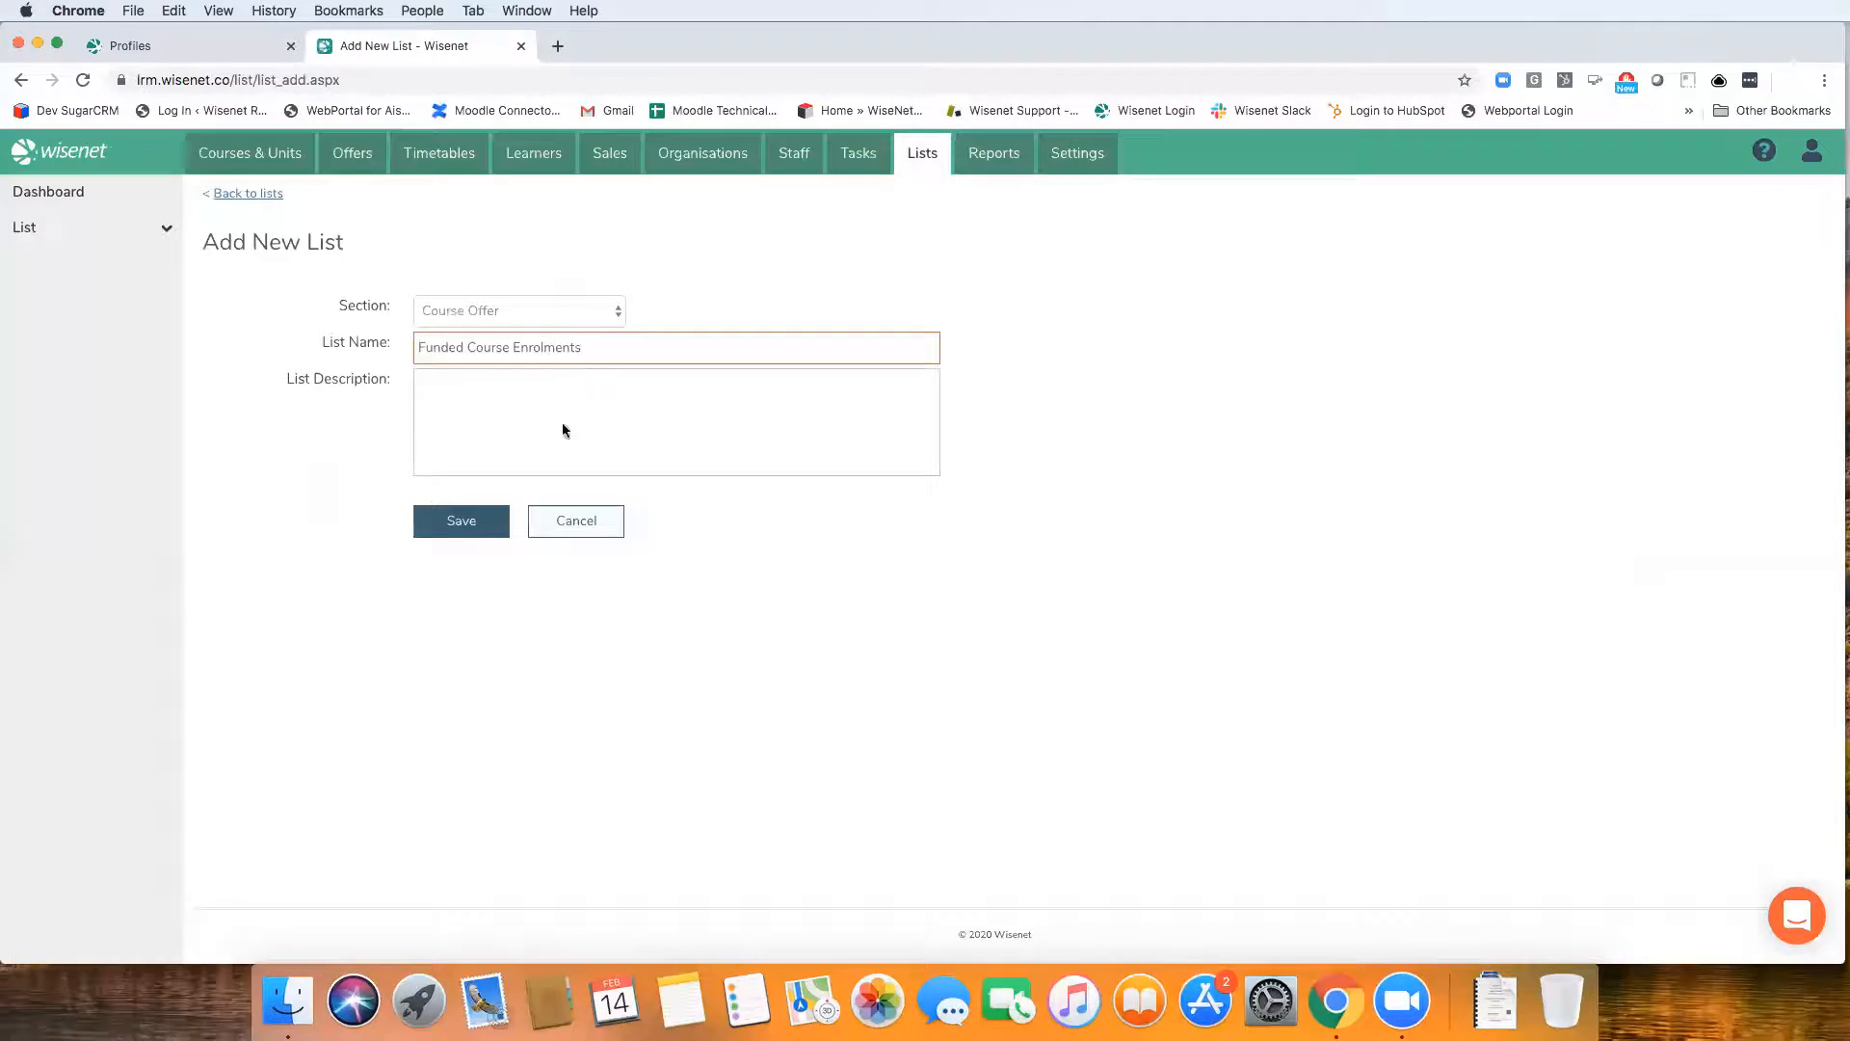
{"action": "left_click", "coordinate": [514, 310]}
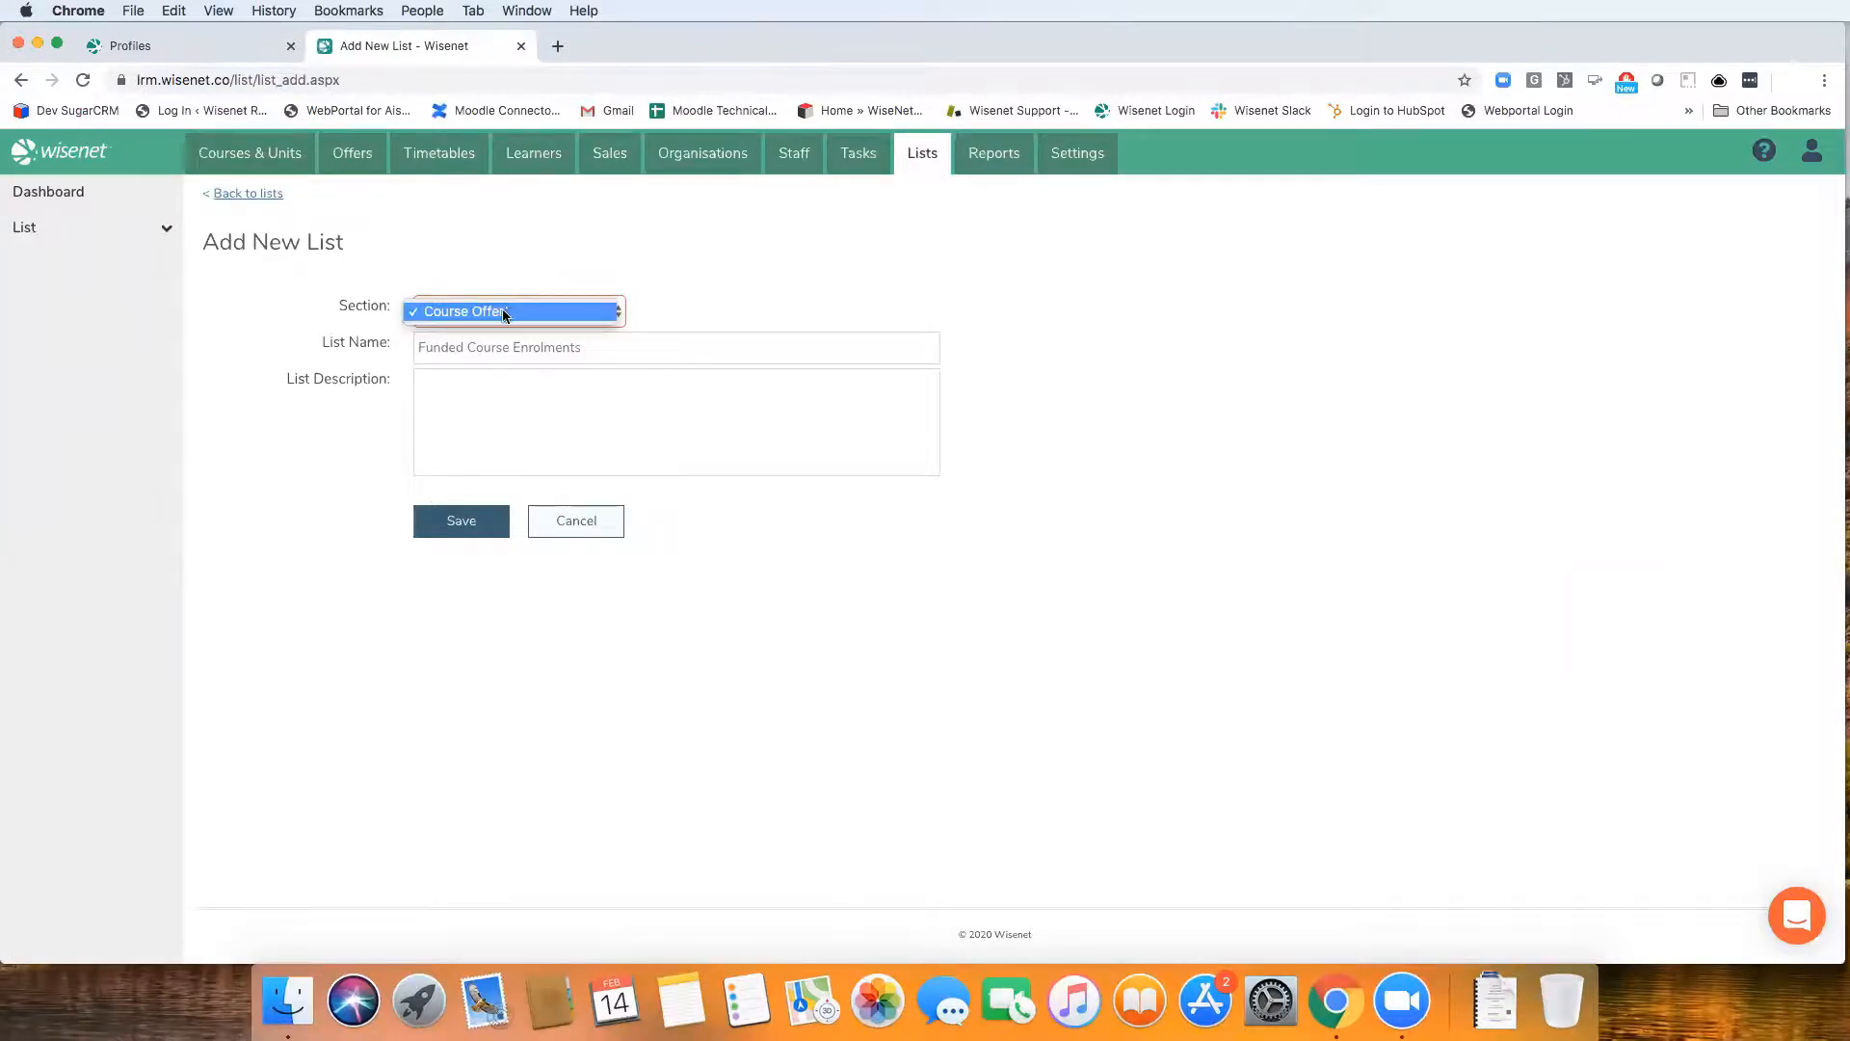
{"action": "left_click", "coordinate": [509, 312]}
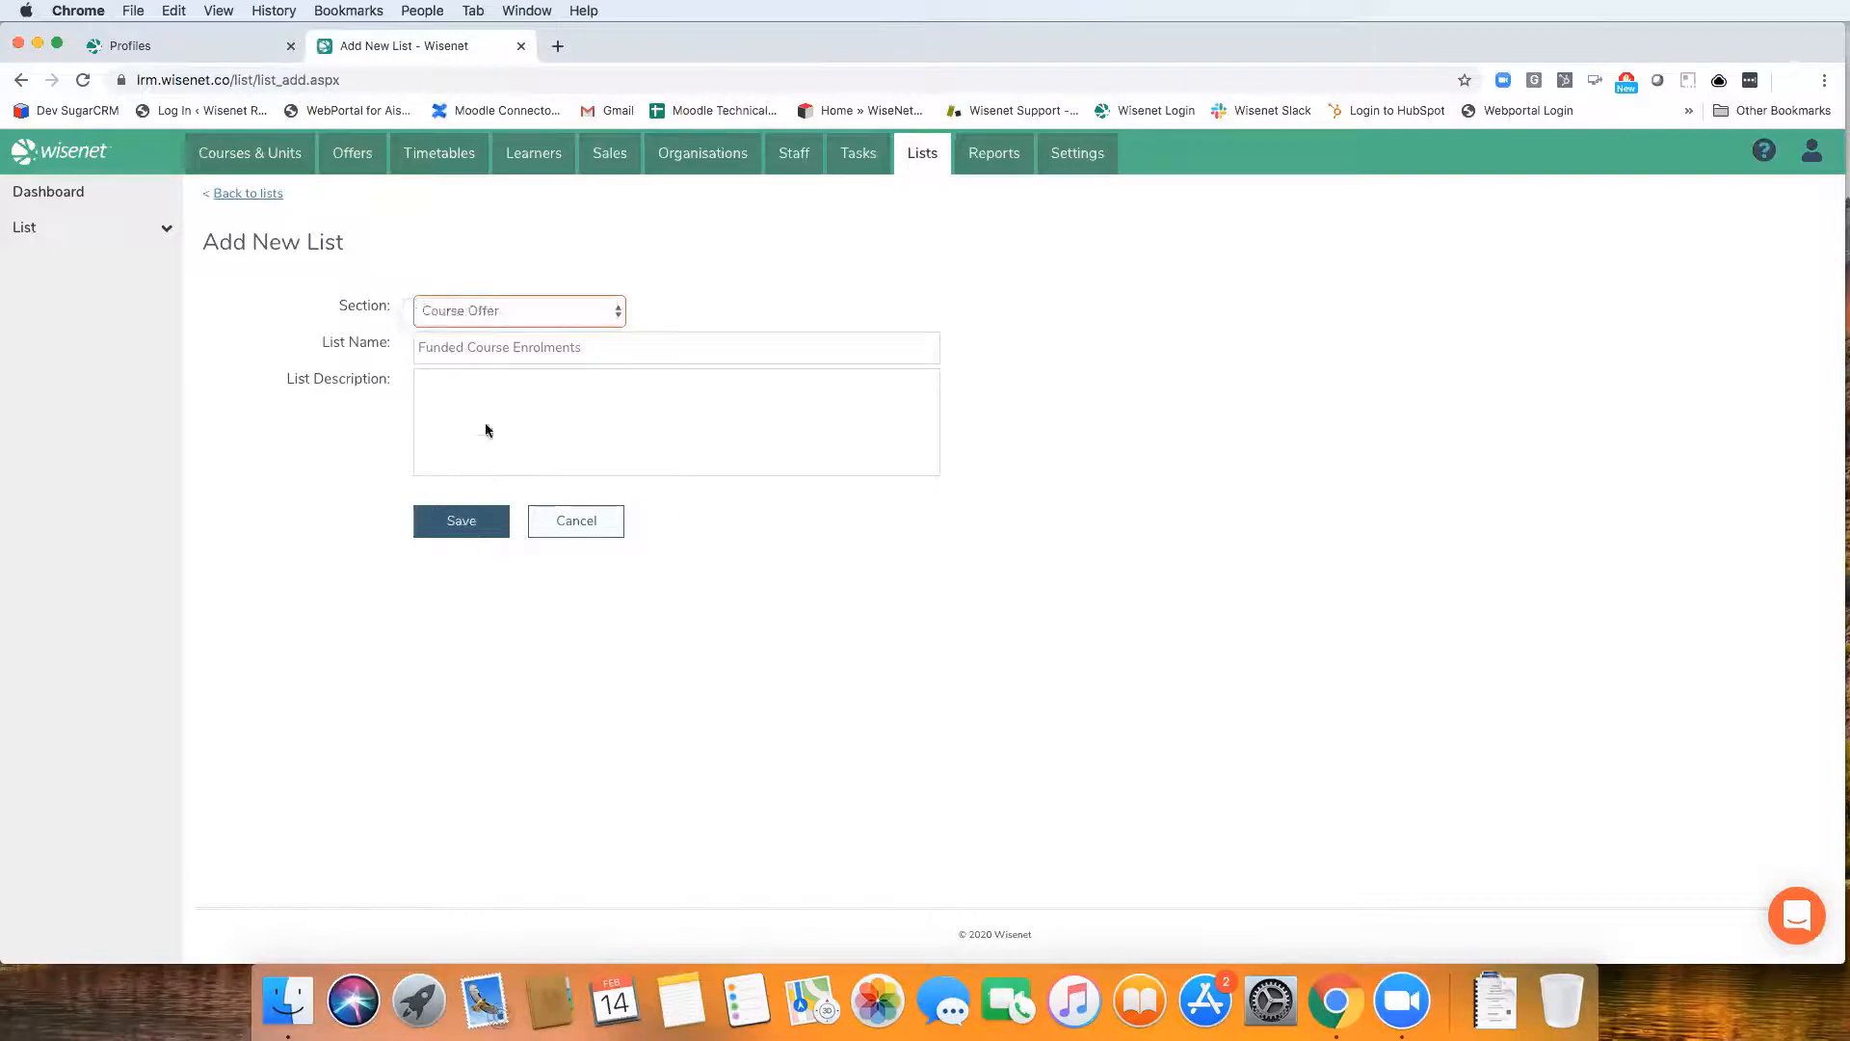
{"action": "left_click", "coordinate": [464, 521]}
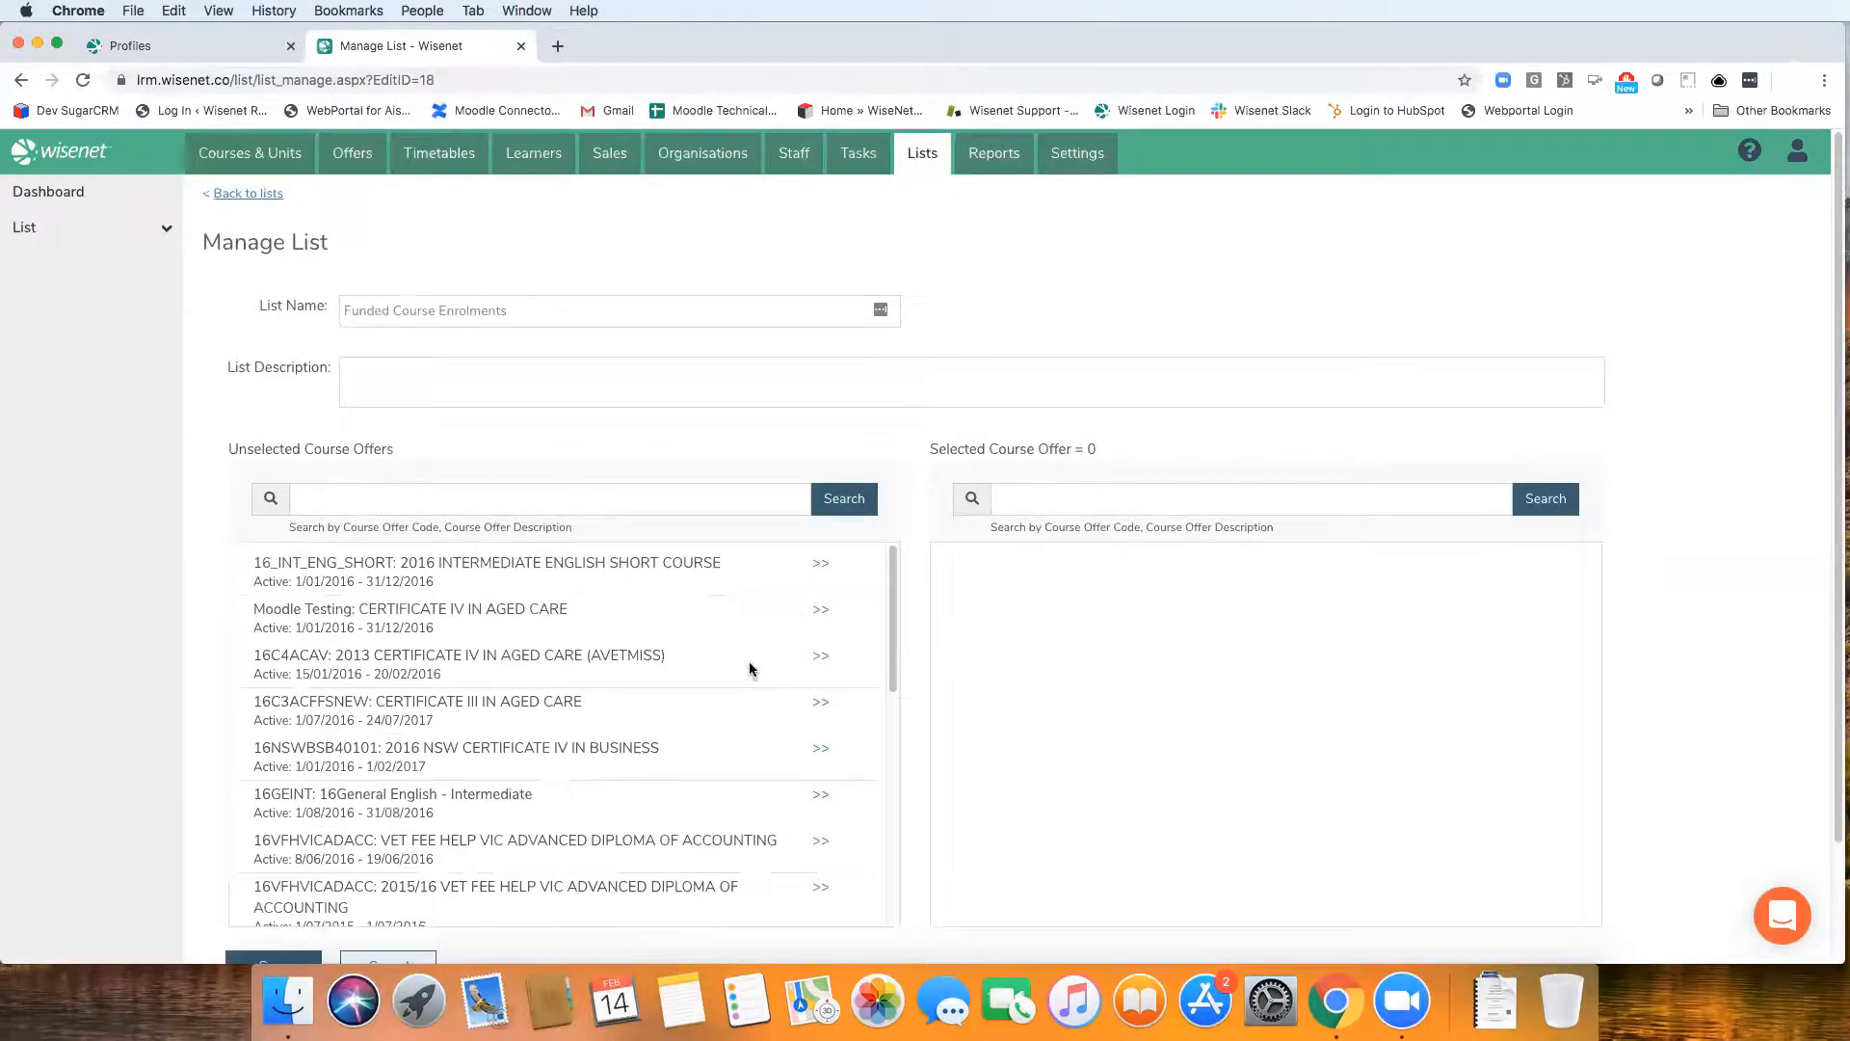
Search the unselected course offers for Funded, add Marketing and Communication intakes 14, 11, 13 and 15 to the list, and save before returning to all lists
{"action": "left_click", "coordinate": [735, 498]}
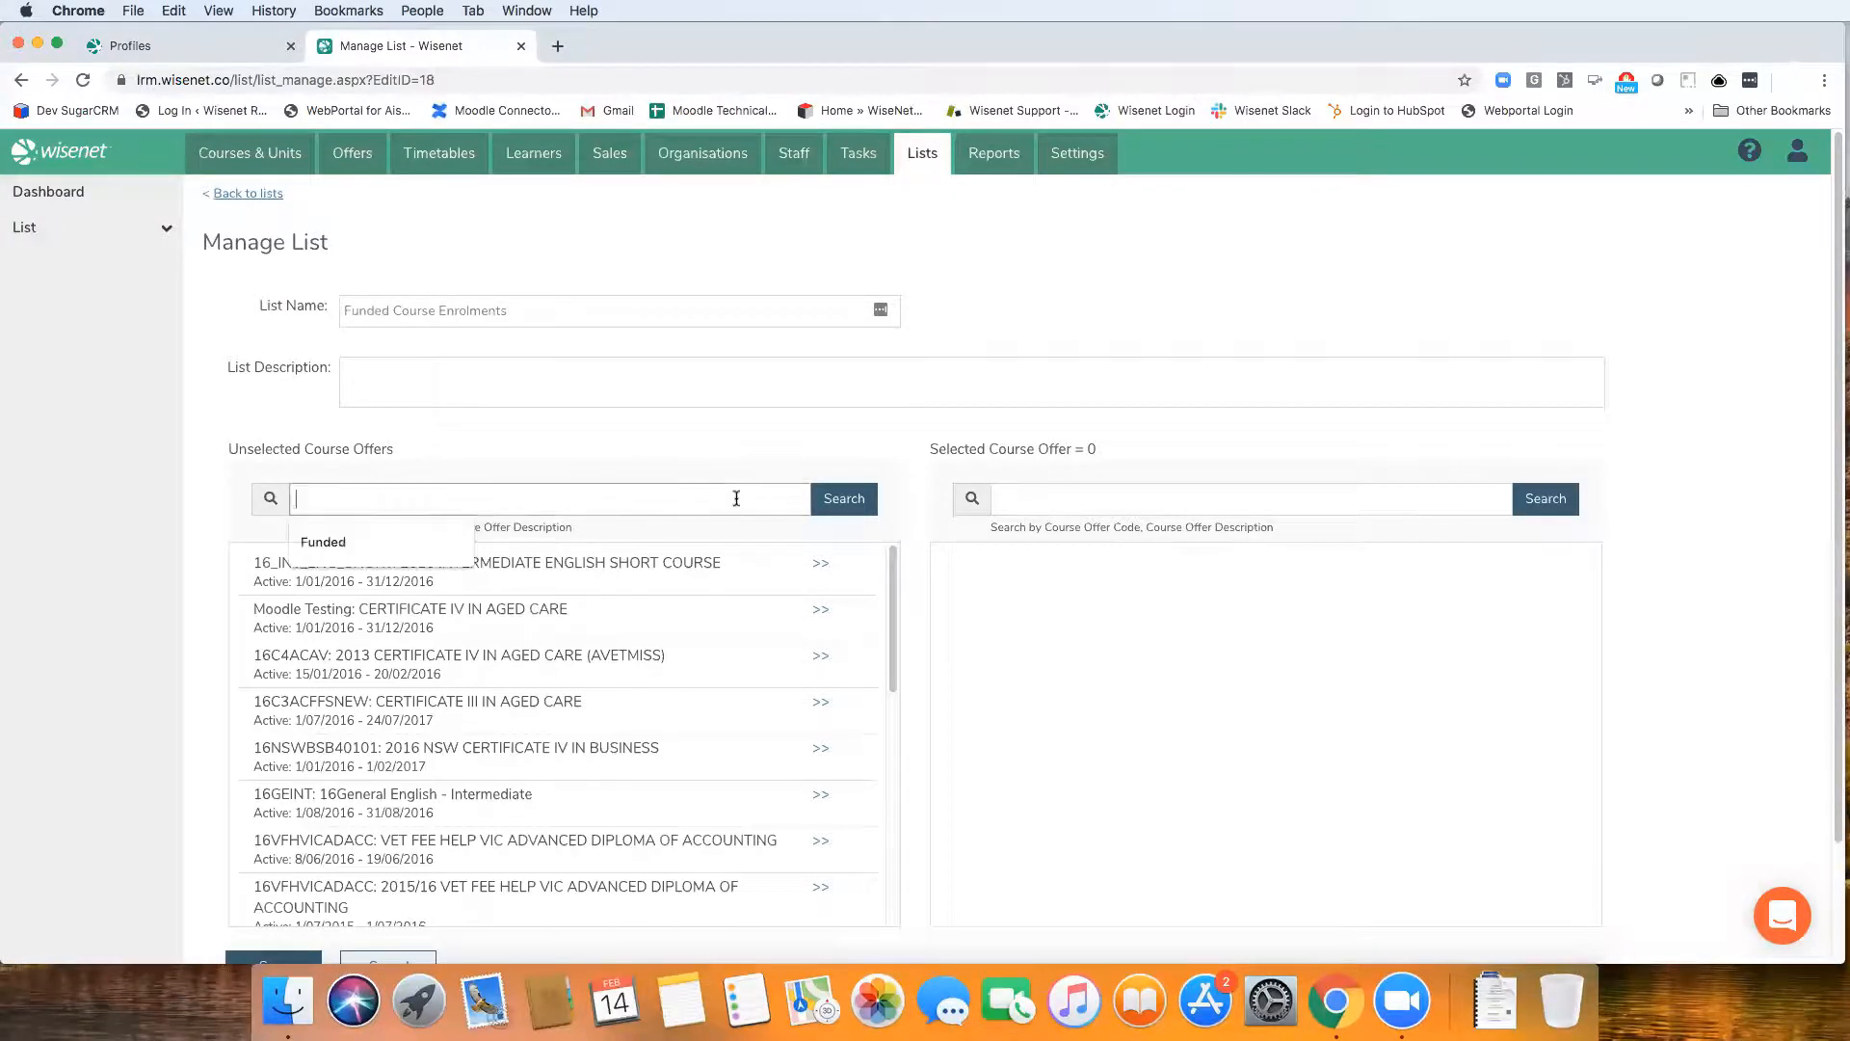
{"action": "type", "text": "Funded"}
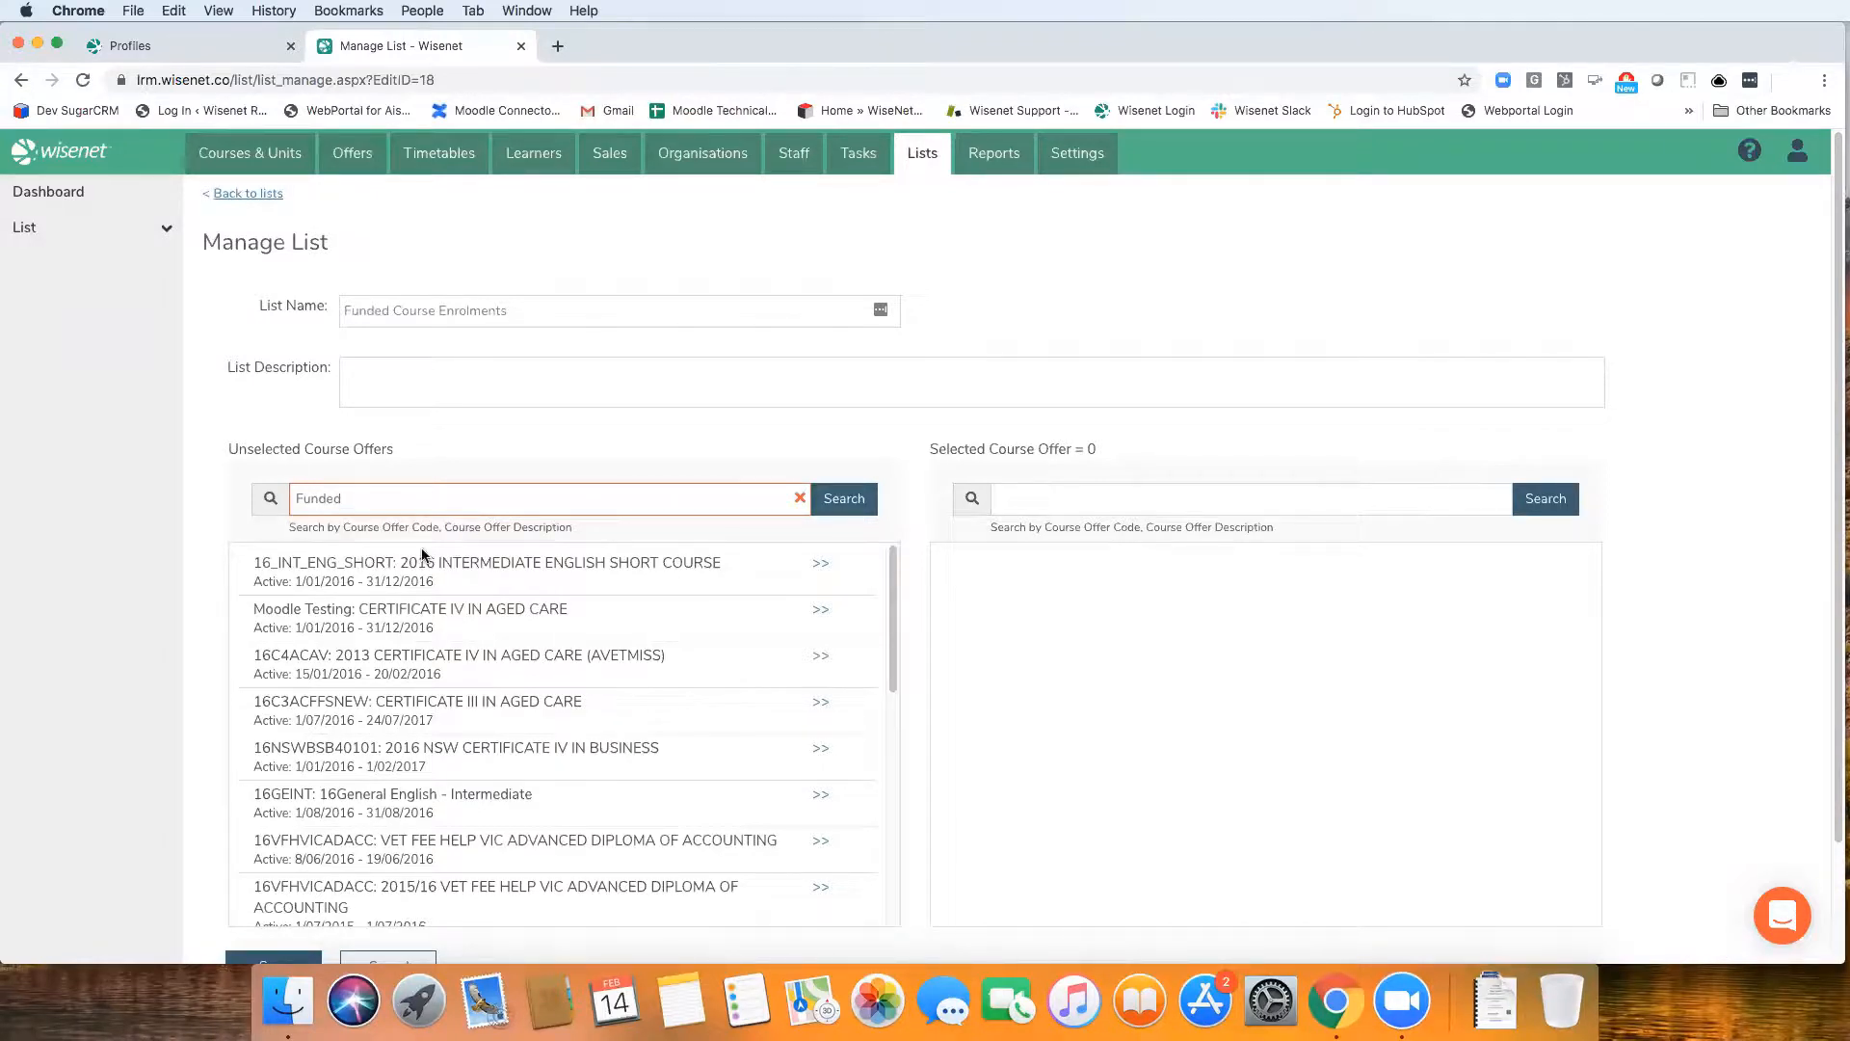
{"action": "left_click", "coordinate": [833, 508]}
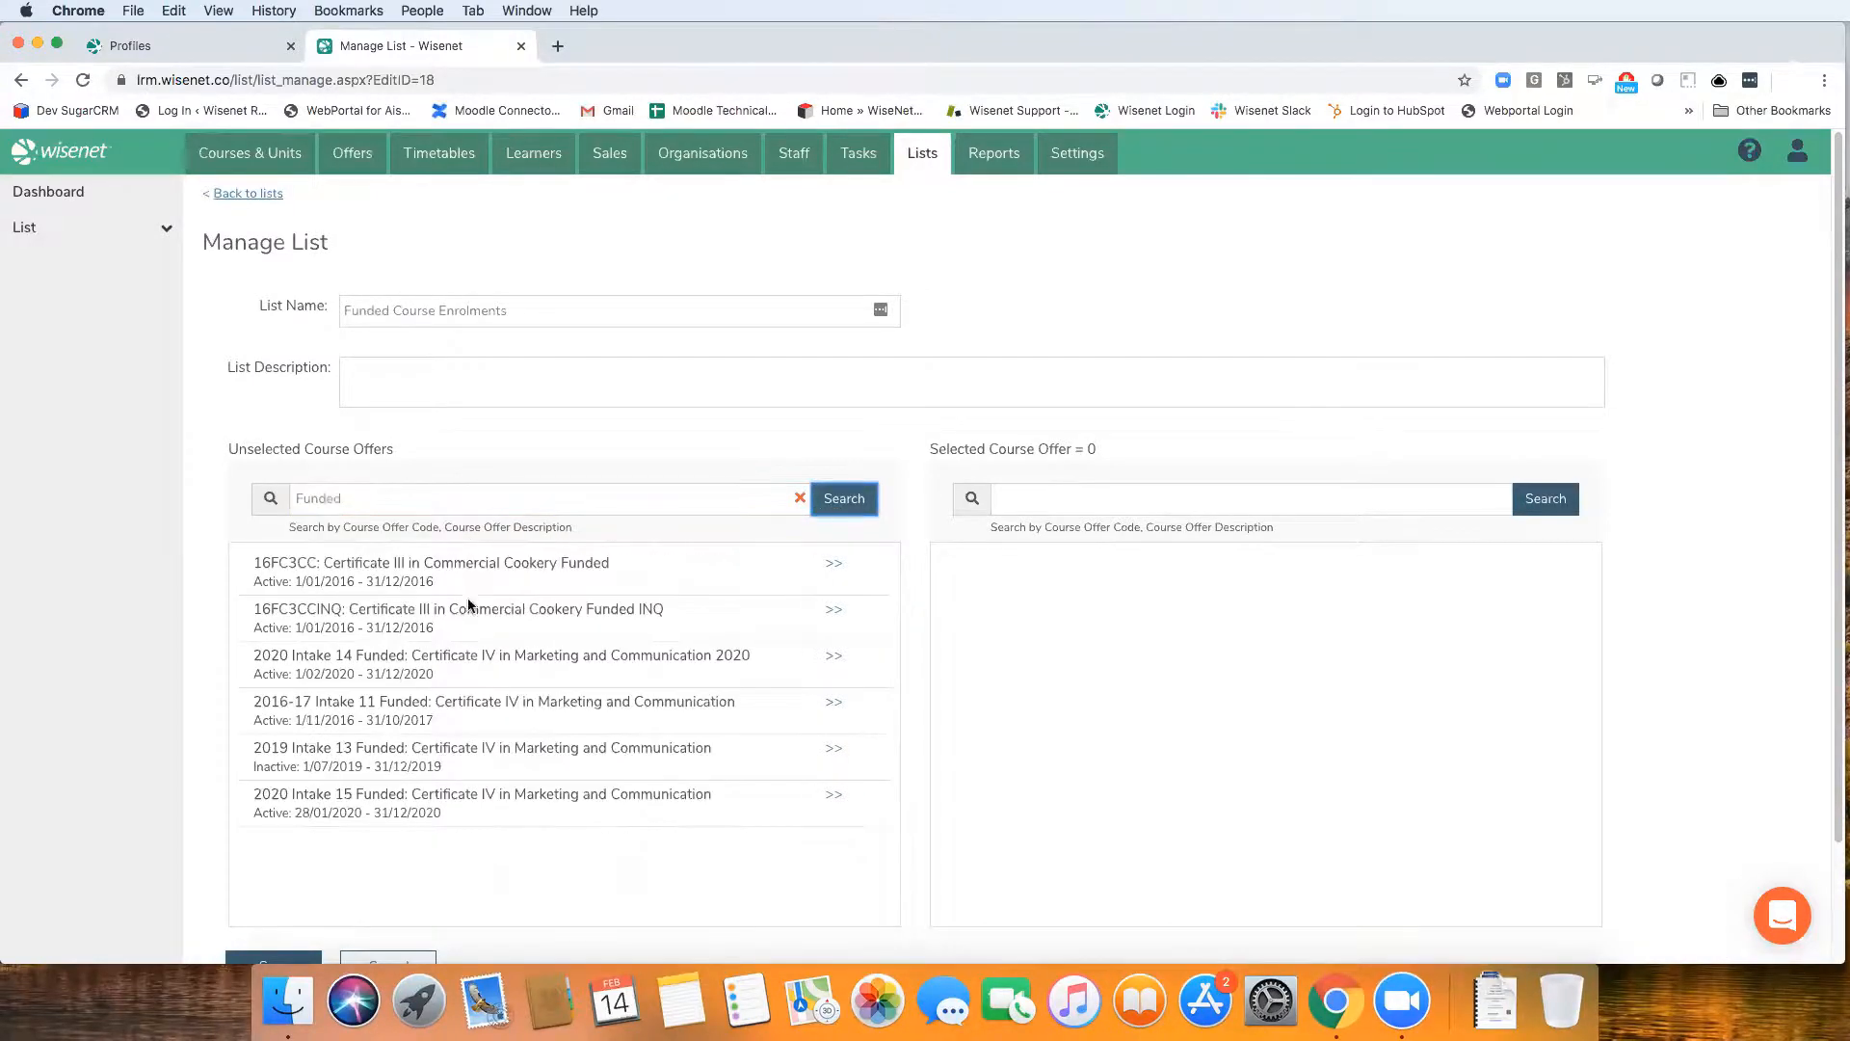
{"action": "left_click", "coordinate": [836, 662]}
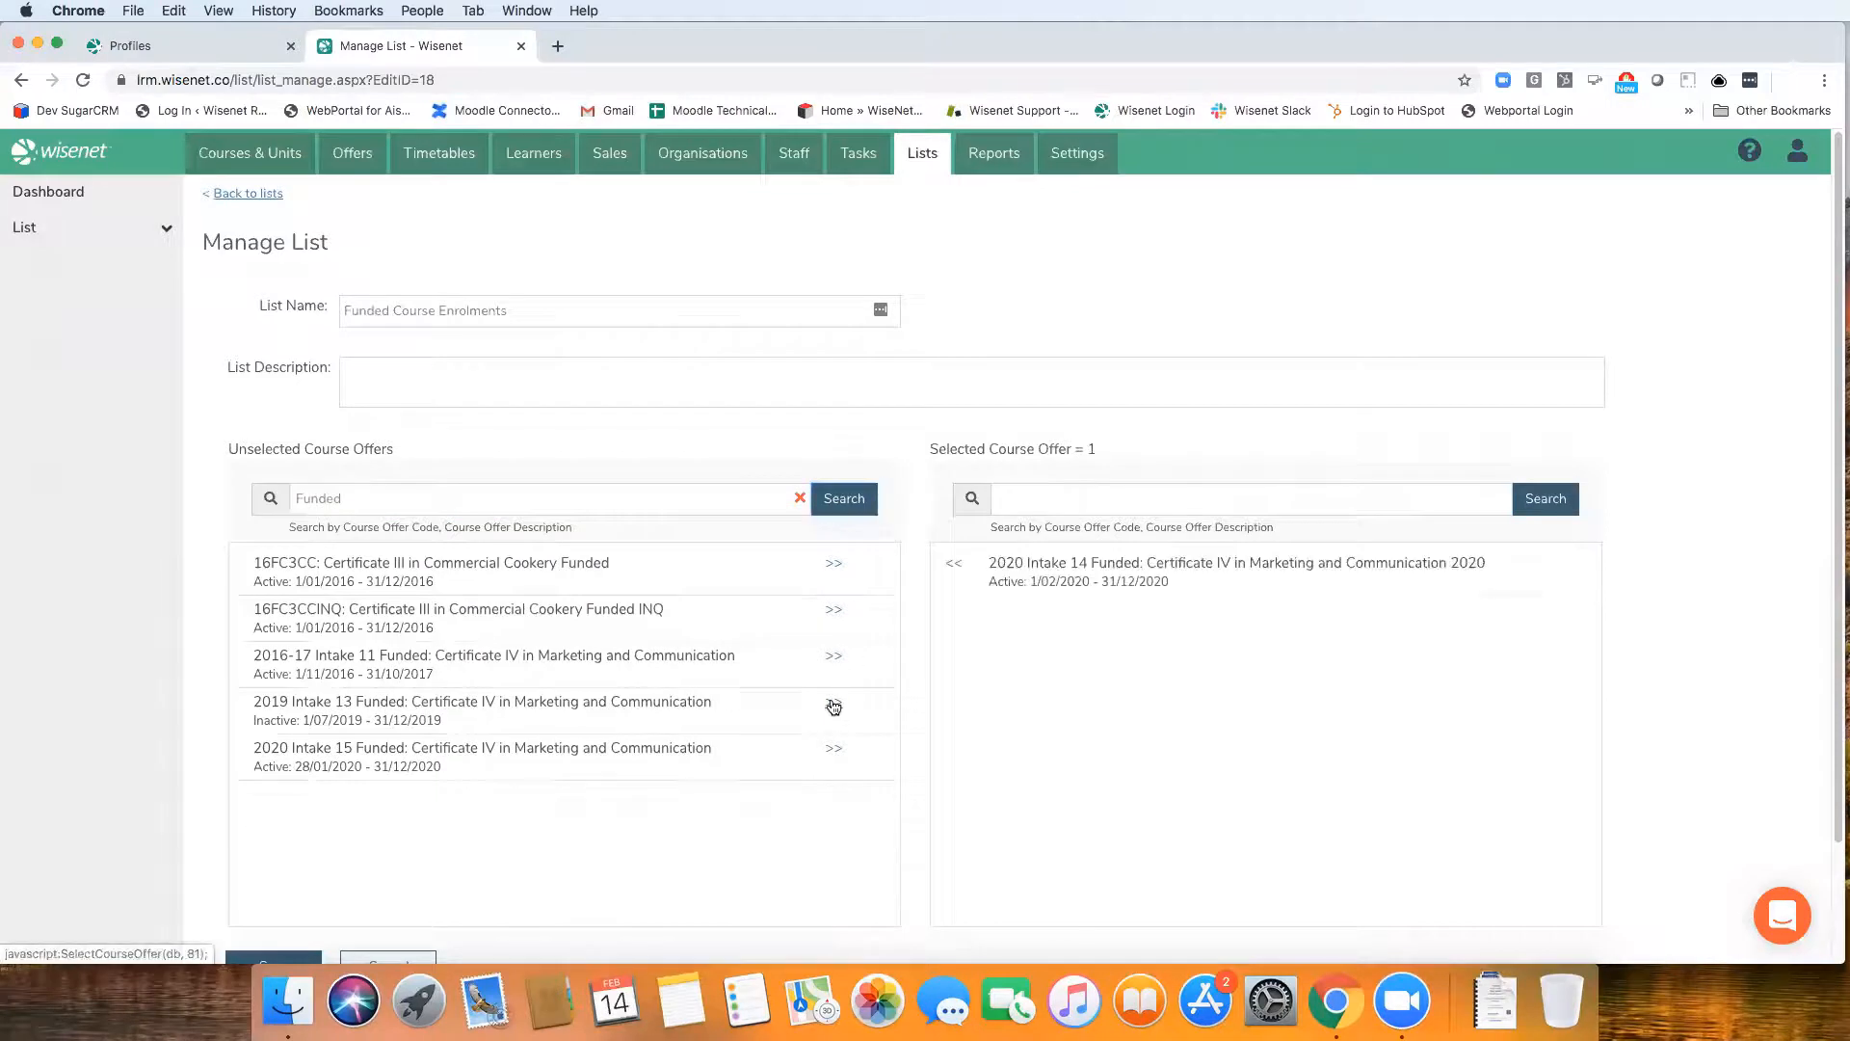
{"action": "left_click", "coordinate": [836, 663]}
{"action": "left_click", "coordinate": [836, 662]}
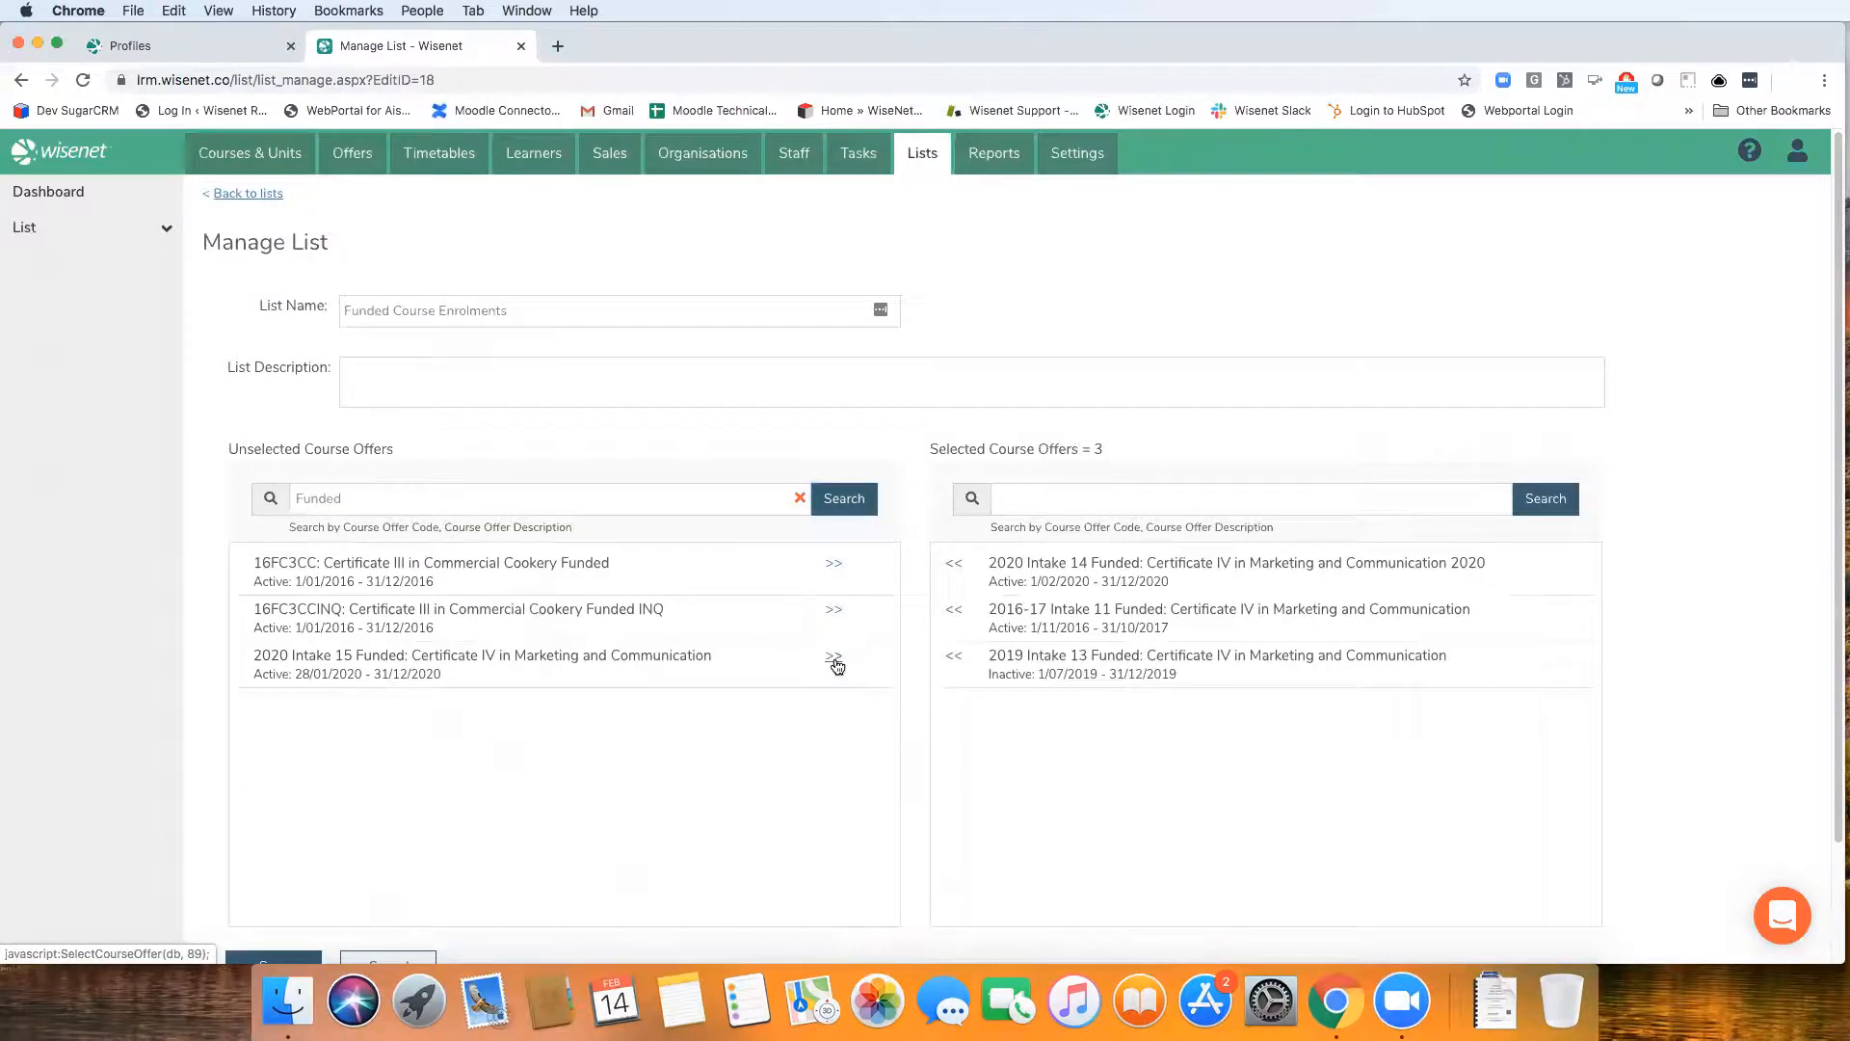
{"action": "left_click", "coordinate": [835, 663]}
{"action": "scroll", "coordinate": [896, 755], "scroll_direction": "down", "scroll_amount": 3}
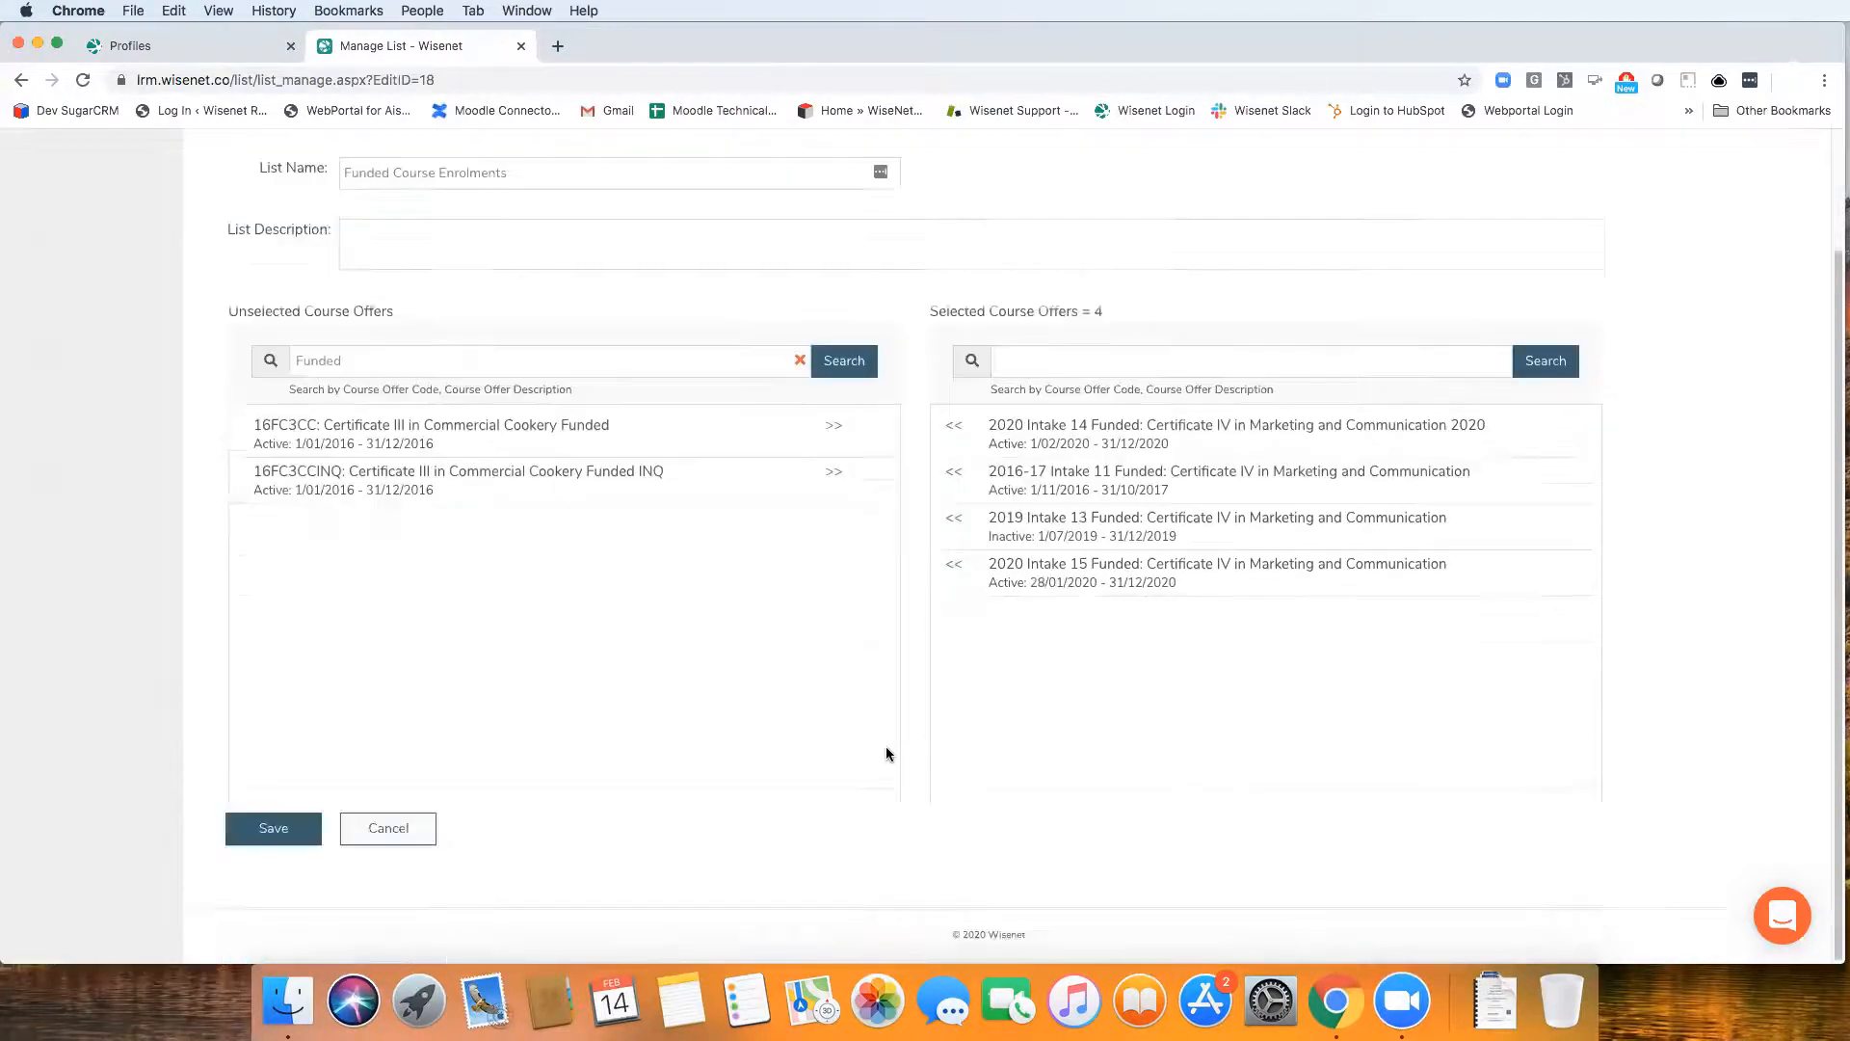
{"action": "left_click", "coordinate": [262, 831]}
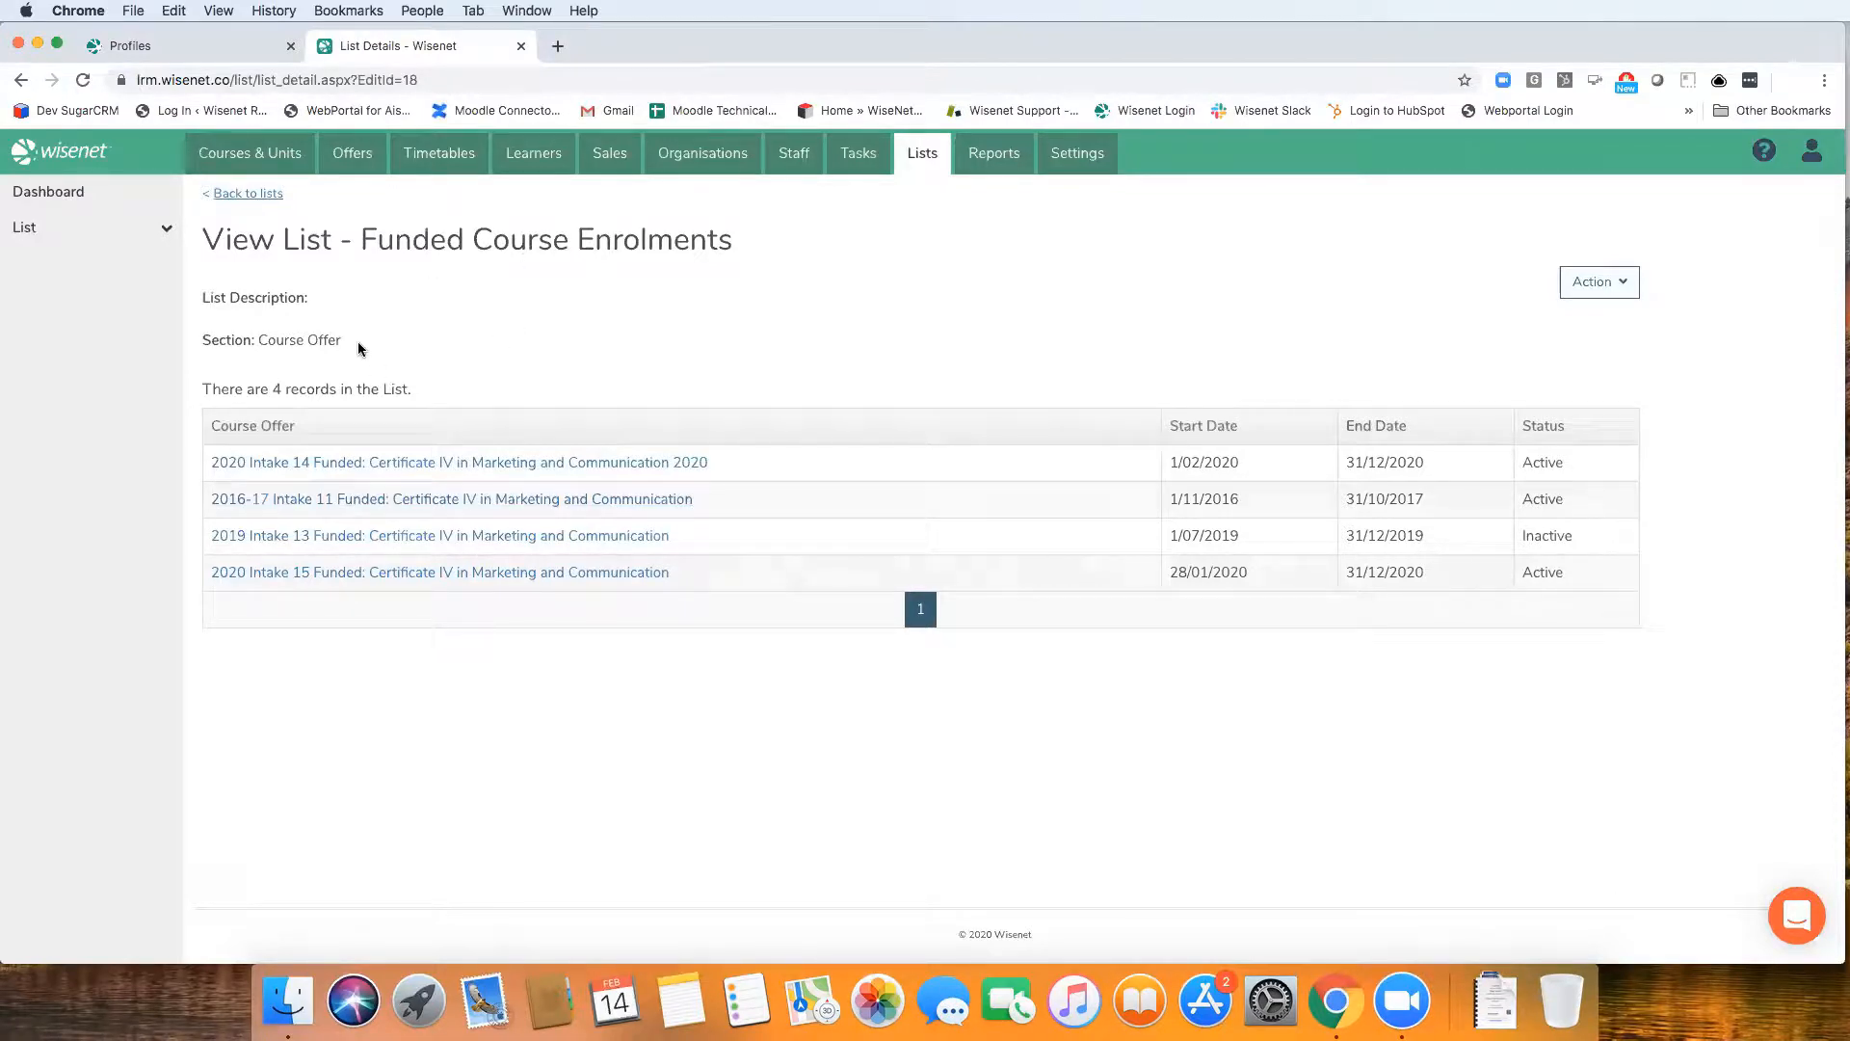
{"action": "left_click", "coordinate": [258, 195]}
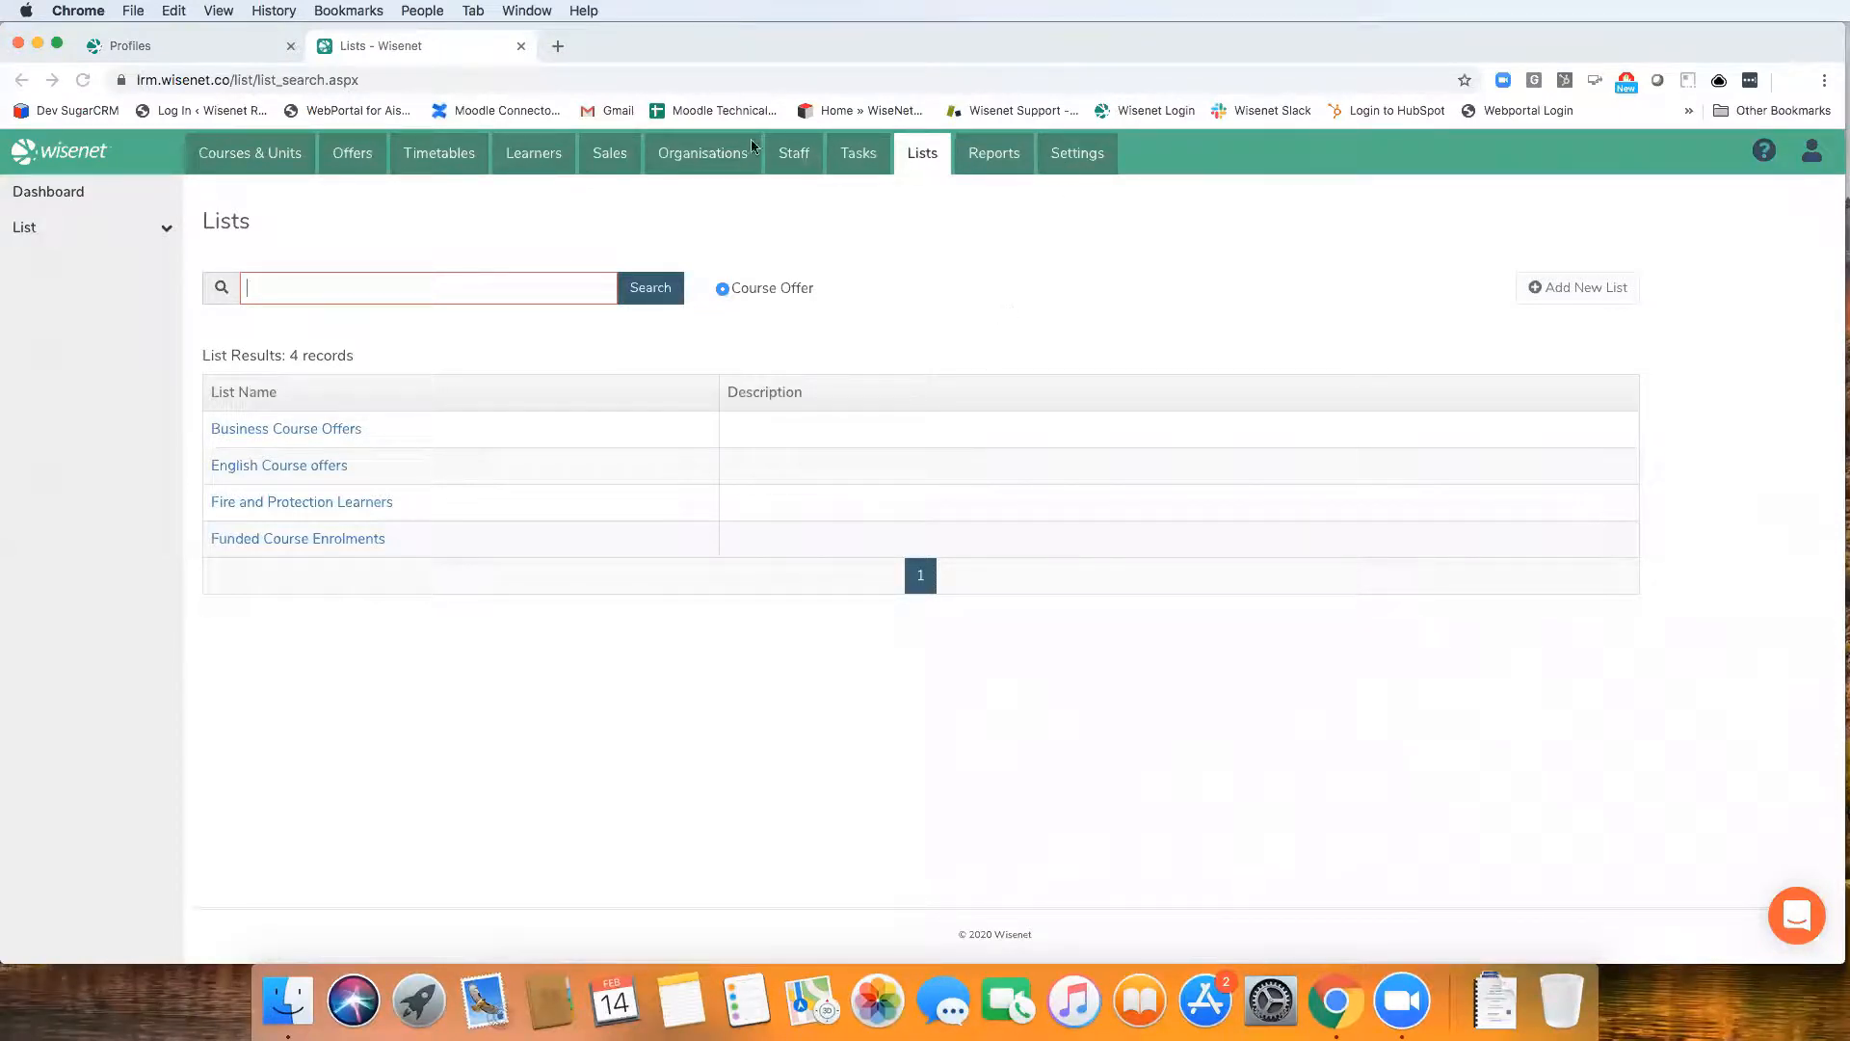
Search for all agents under Organisations and open the logbook of the agent OZeducation
{"action": "left_click", "coordinate": [696, 170]}
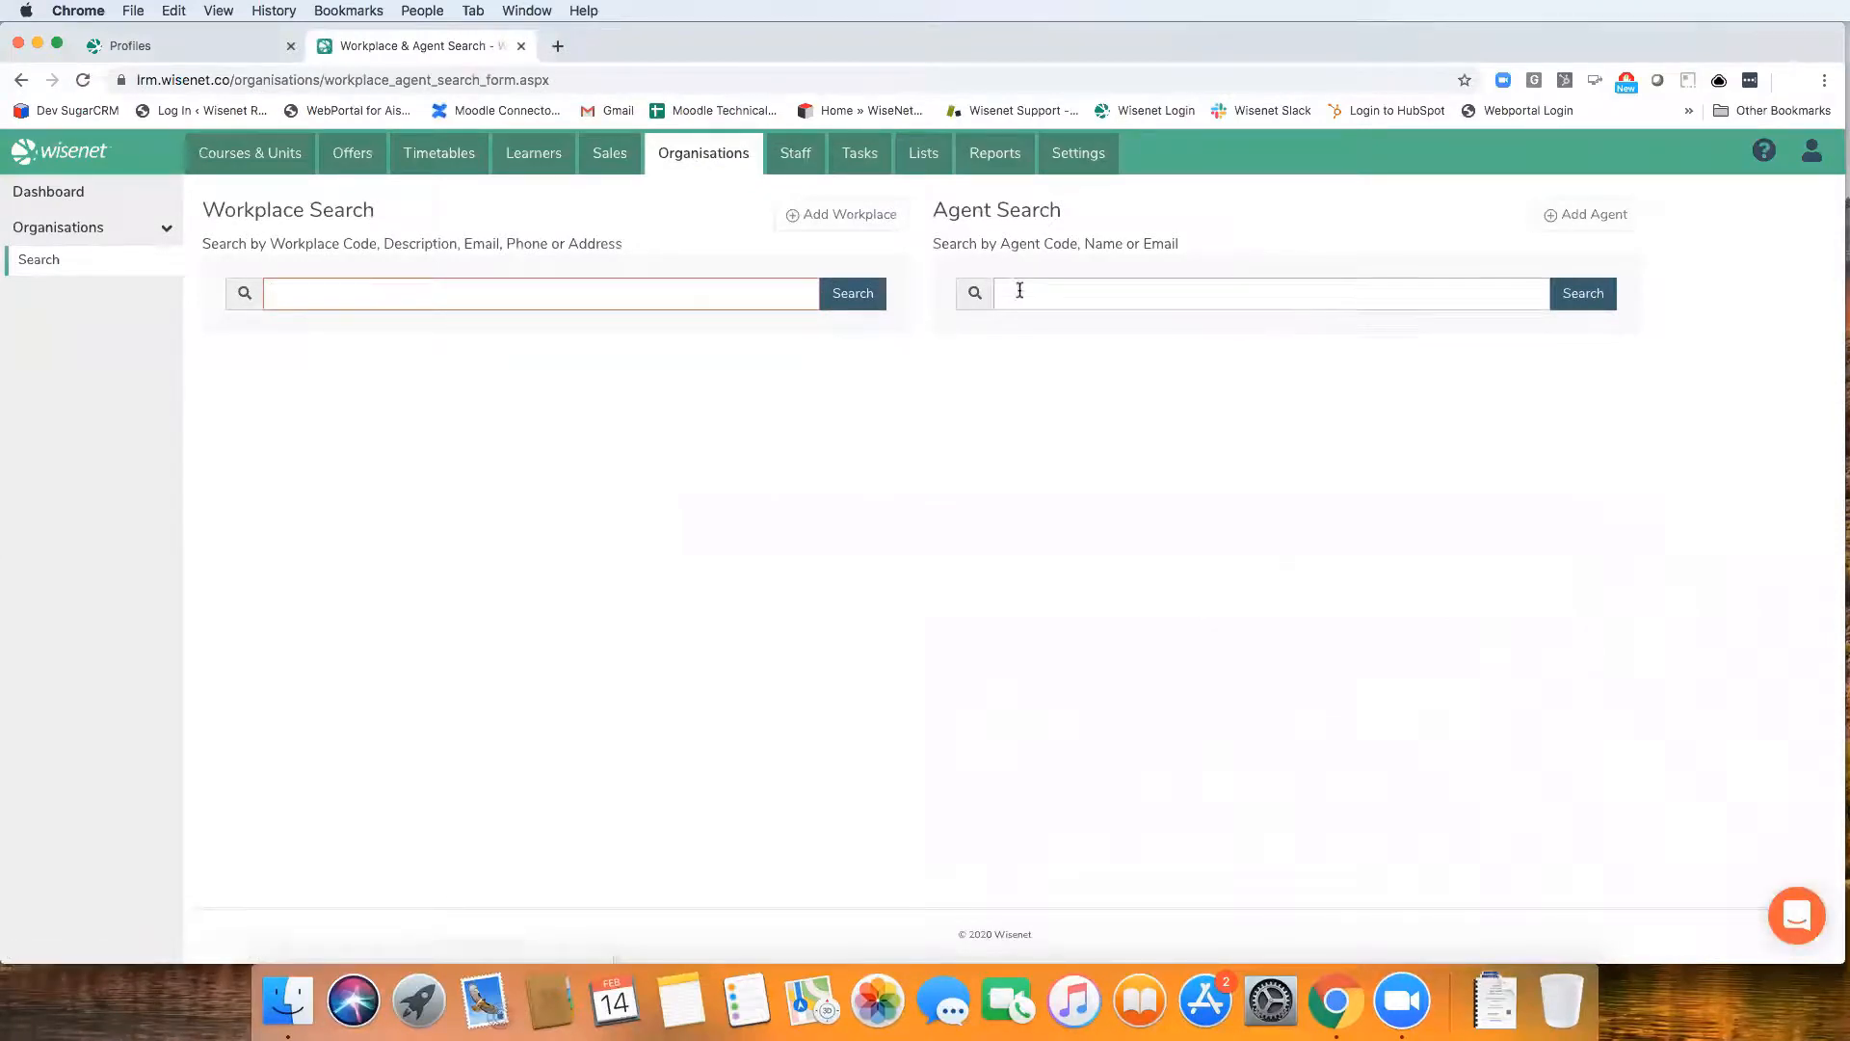
{"action": "left_click", "coordinate": [1571, 297]}
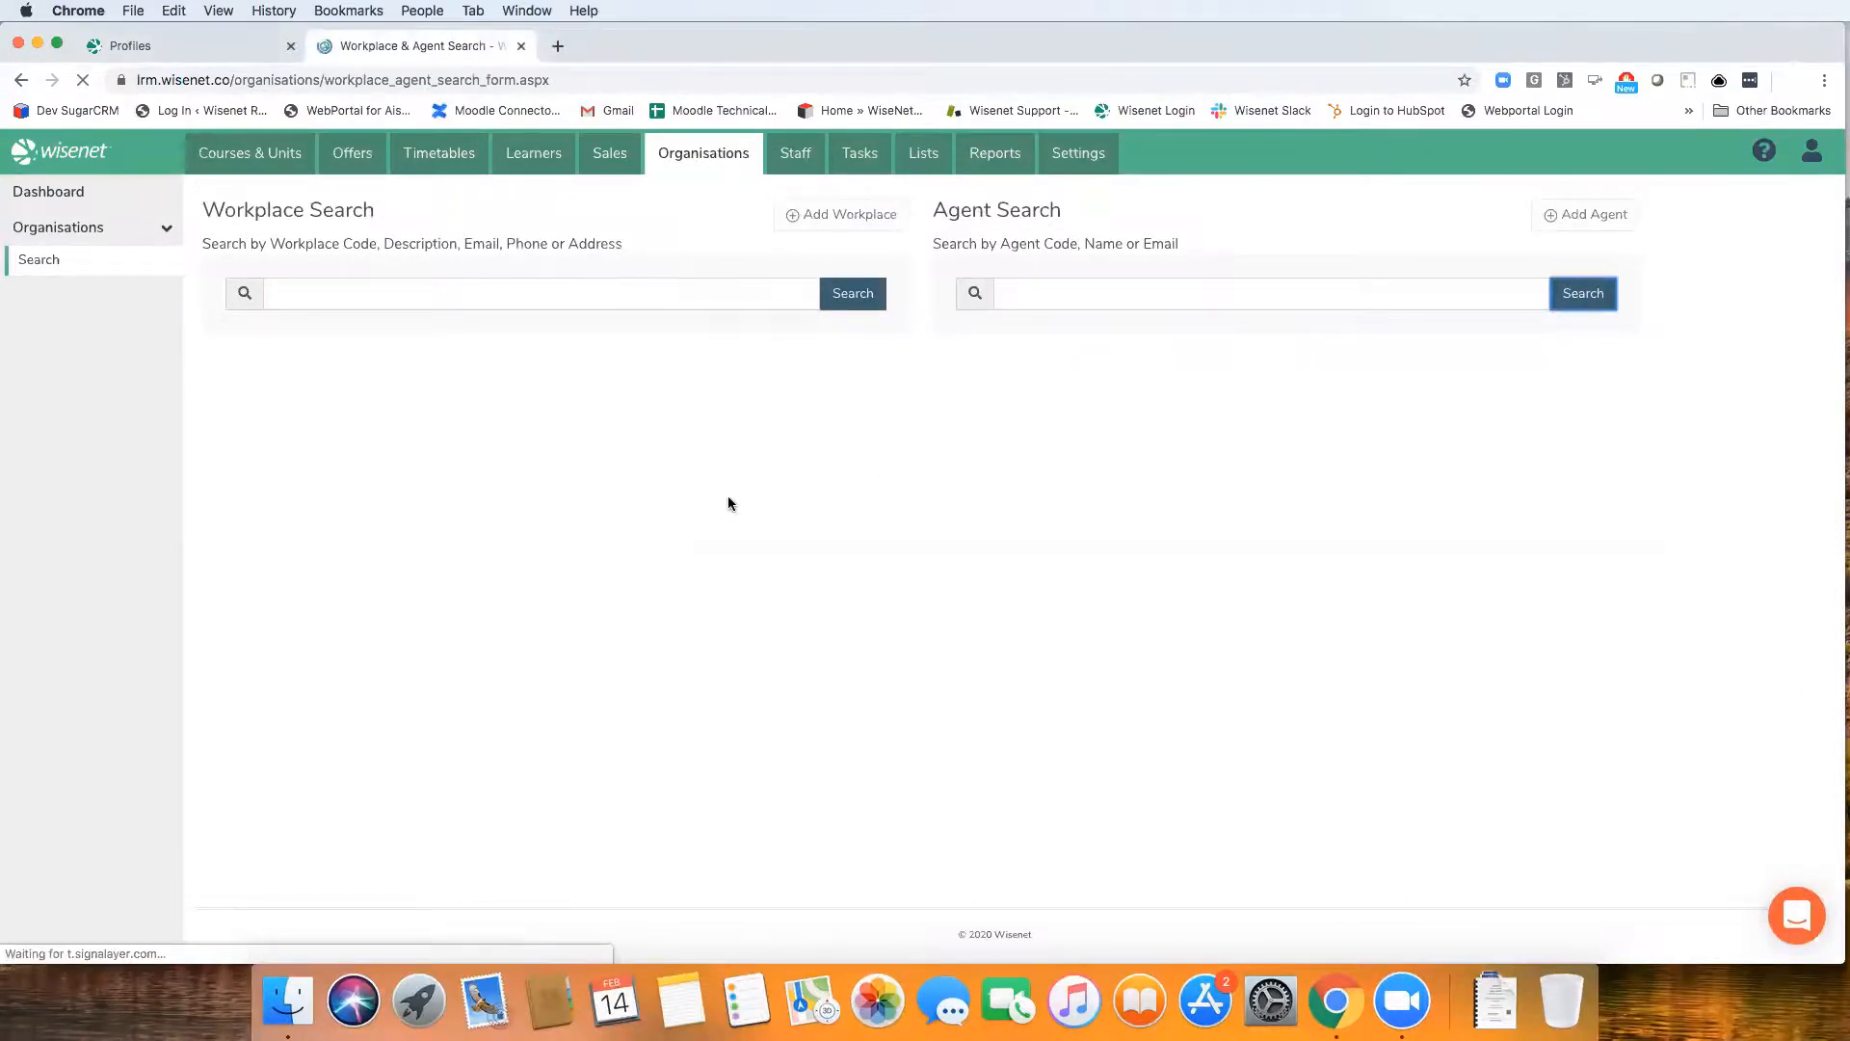
{"action": "left_click", "coordinate": [253, 524]}
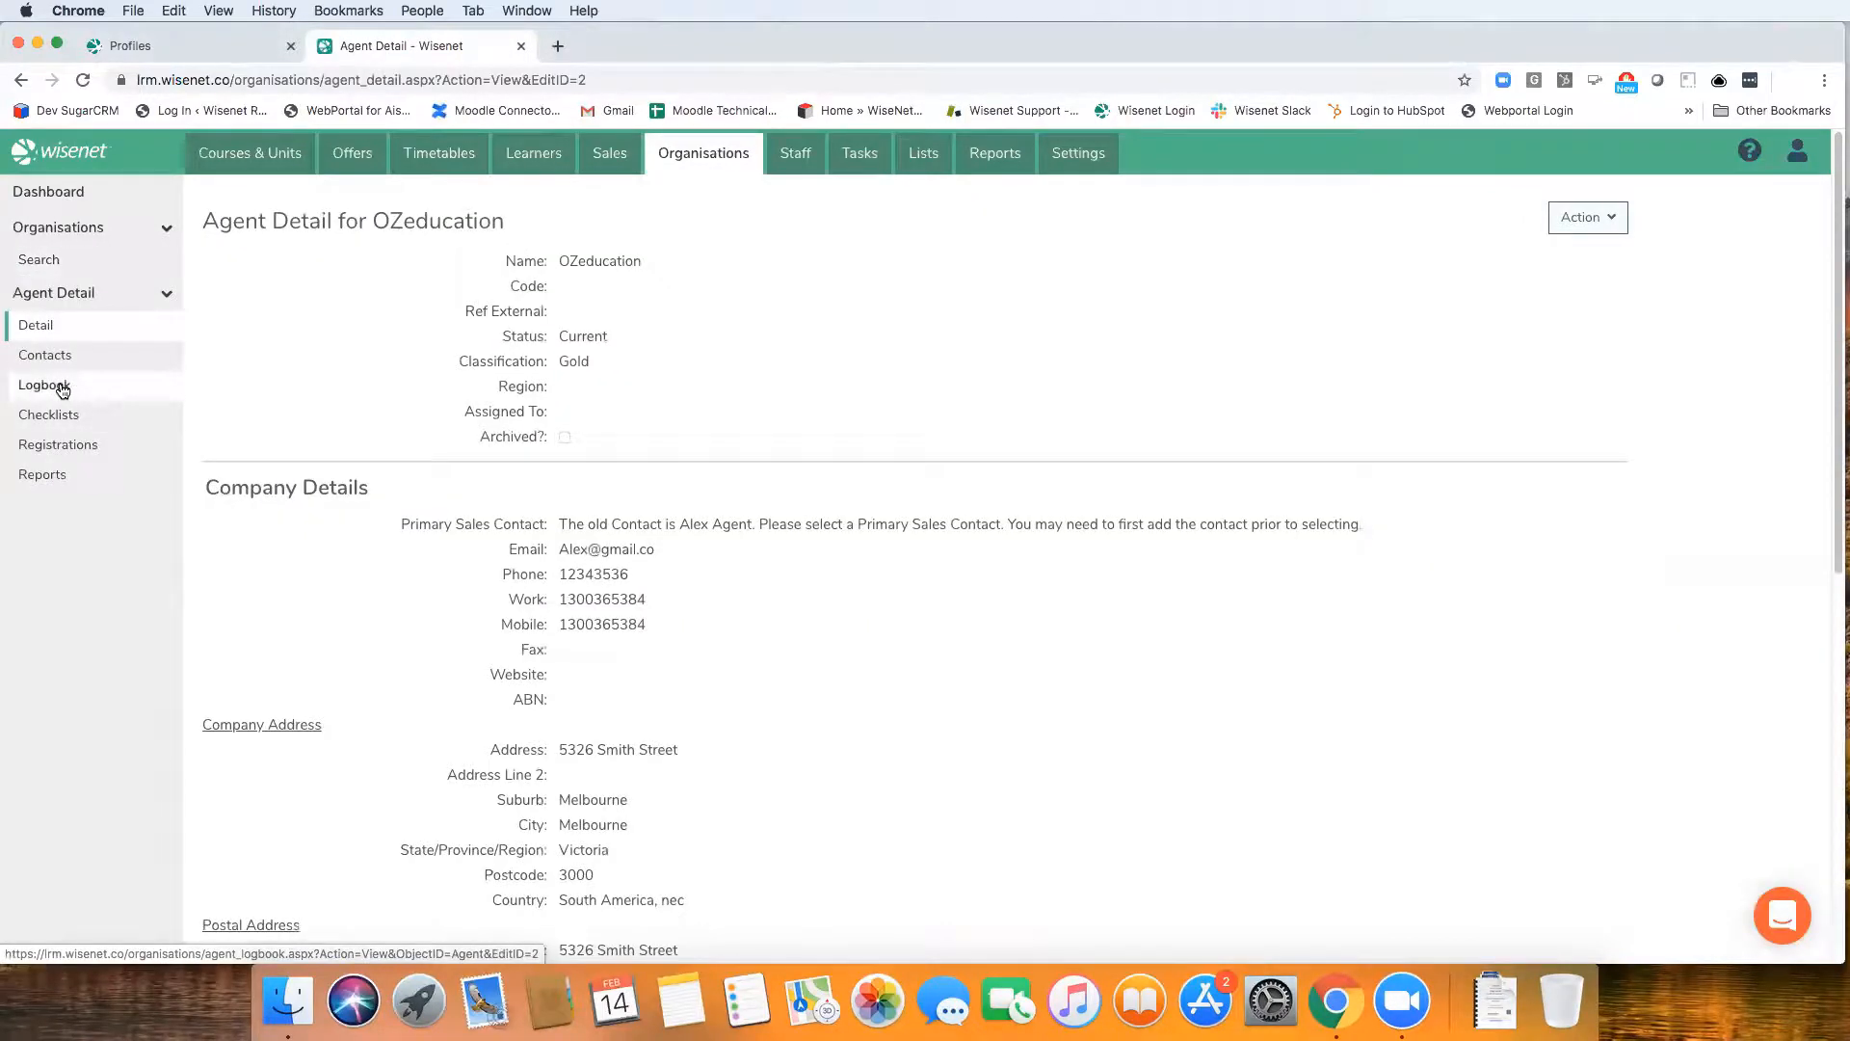
{"action": "left_click", "coordinate": [61, 387]}
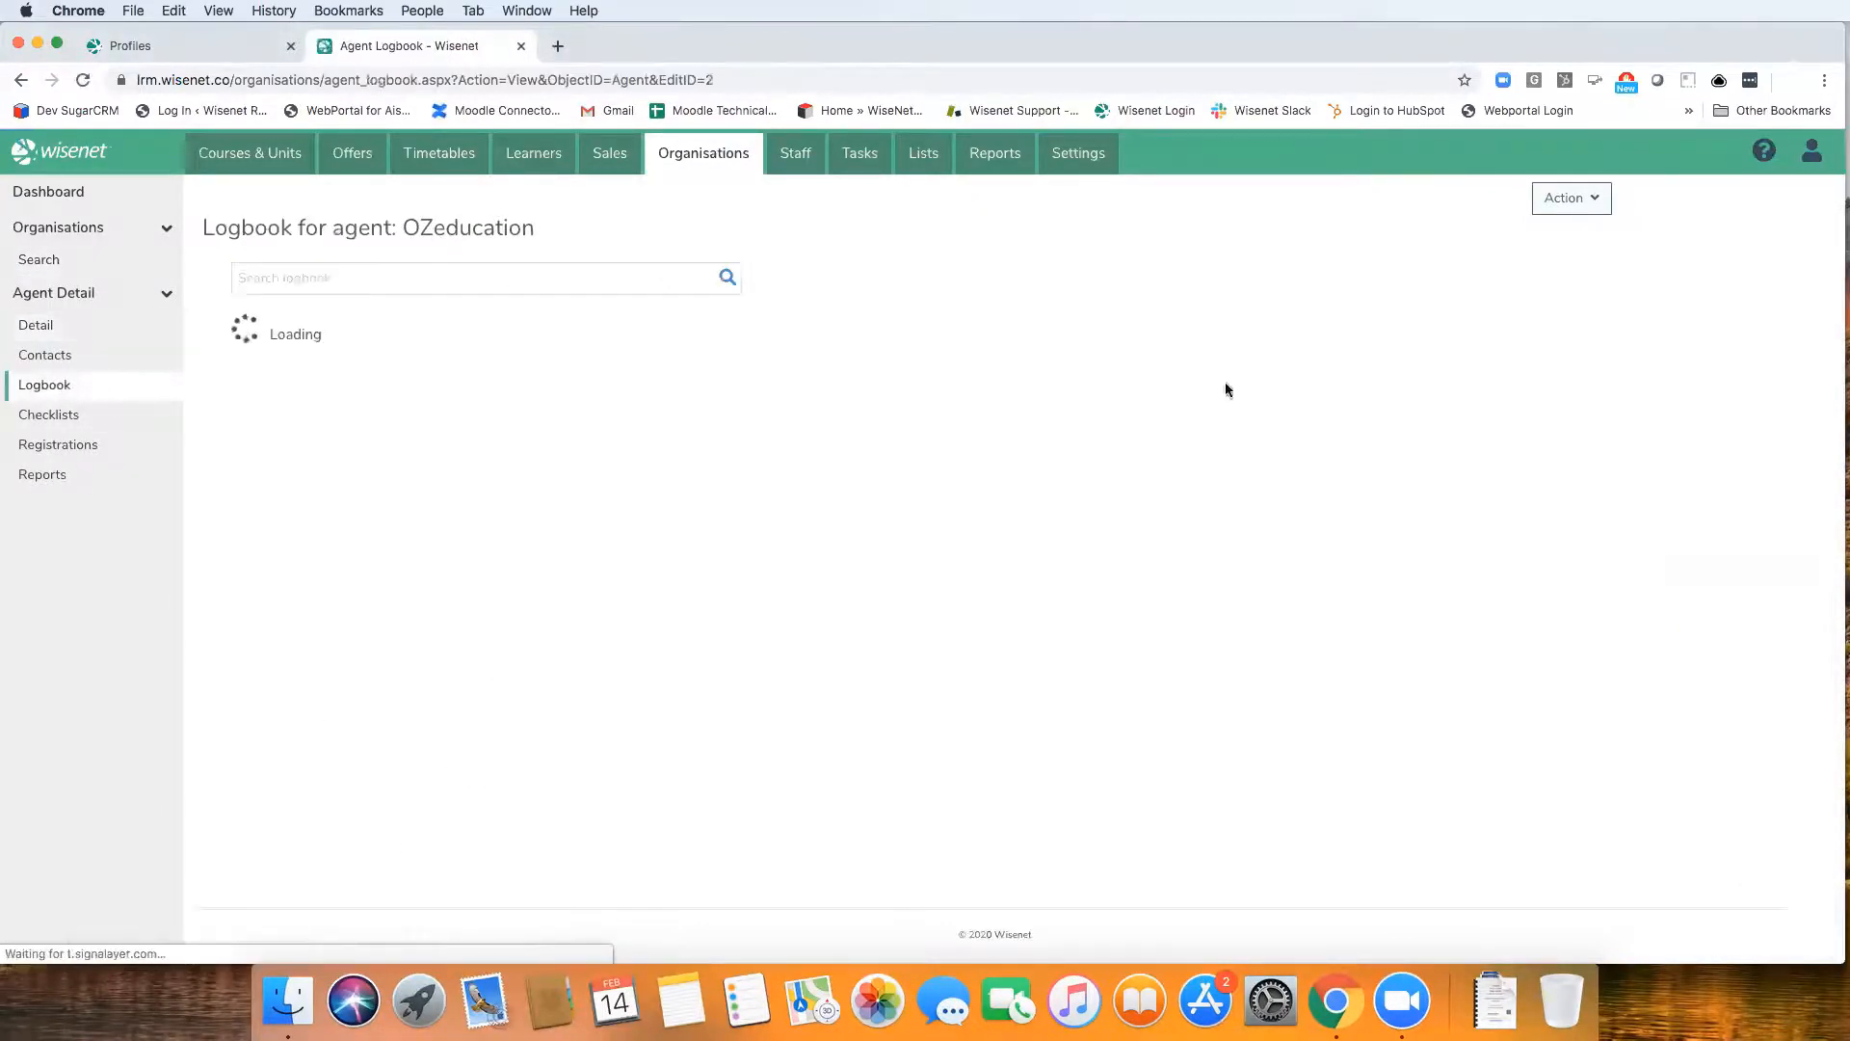
Set up a uReport for OZeducation with the AU Agent Contract template and the send a message option, and review the message fields
{"action": "left_click", "coordinate": [1568, 197]}
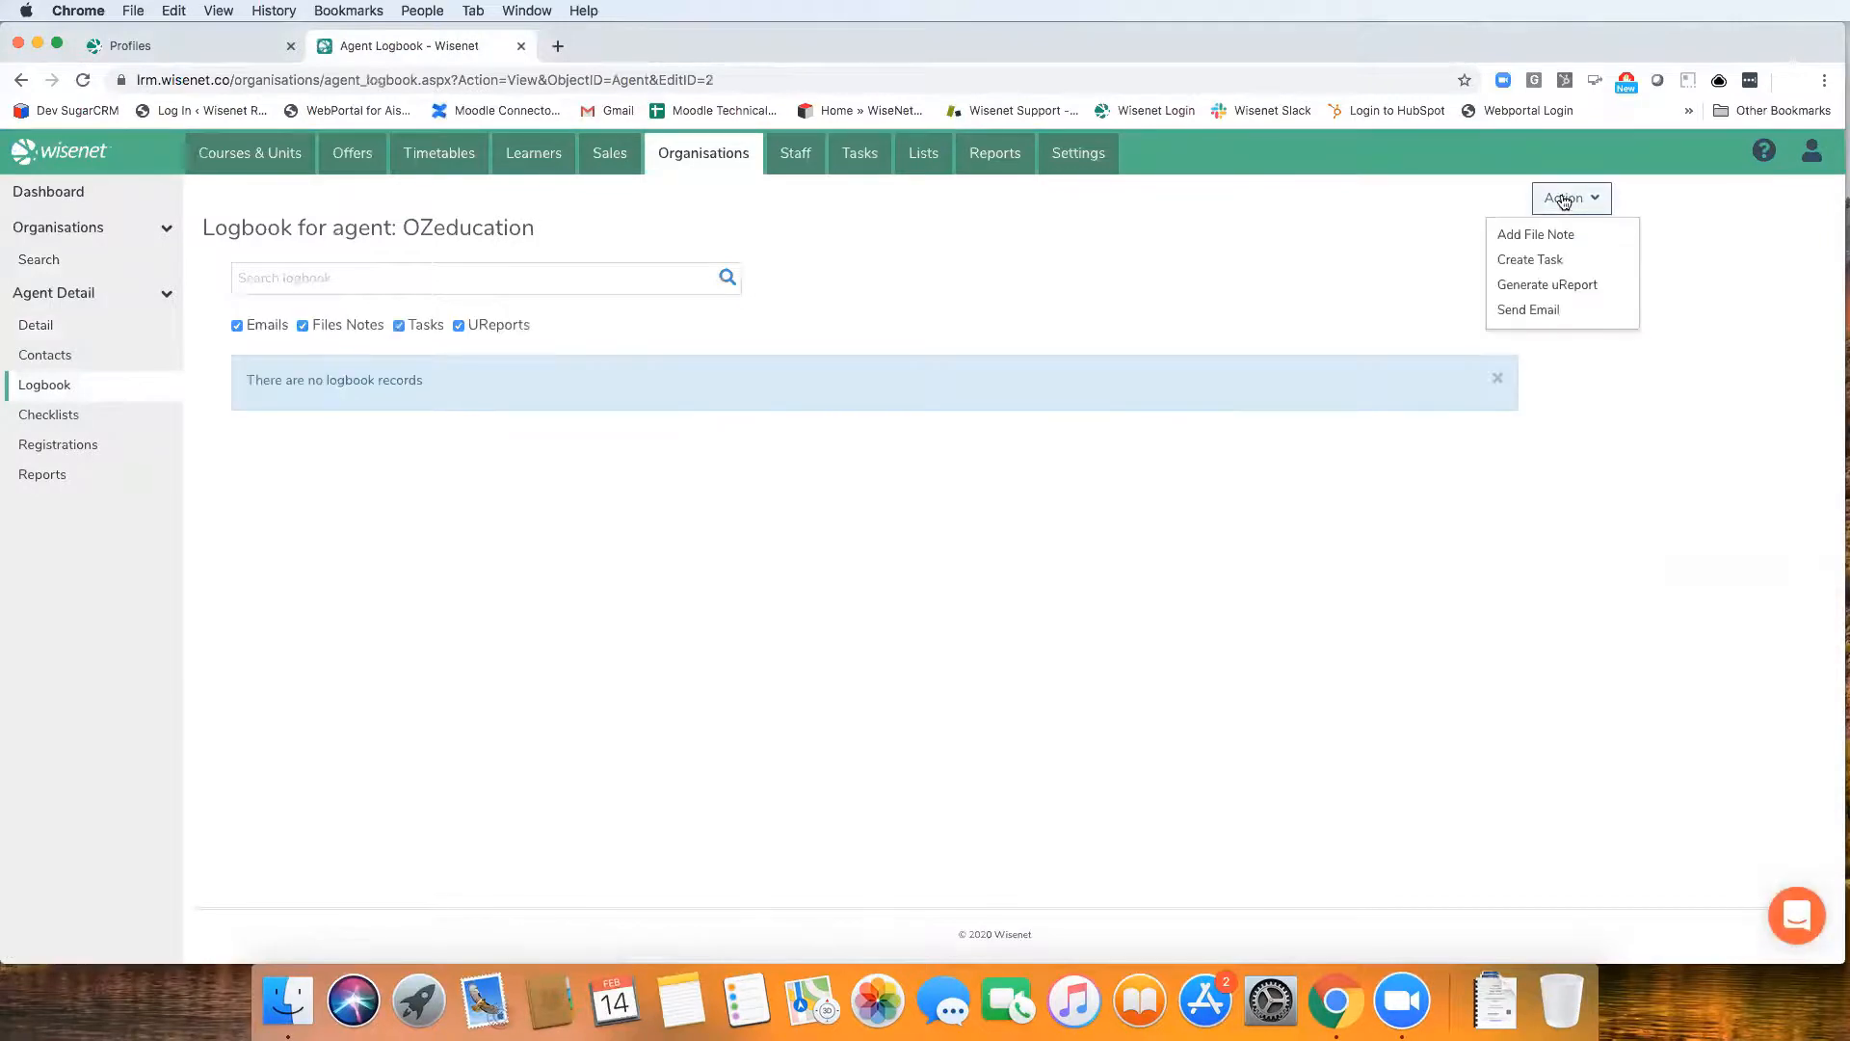
{"action": "left_click", "coordinate": [1572, 286]}
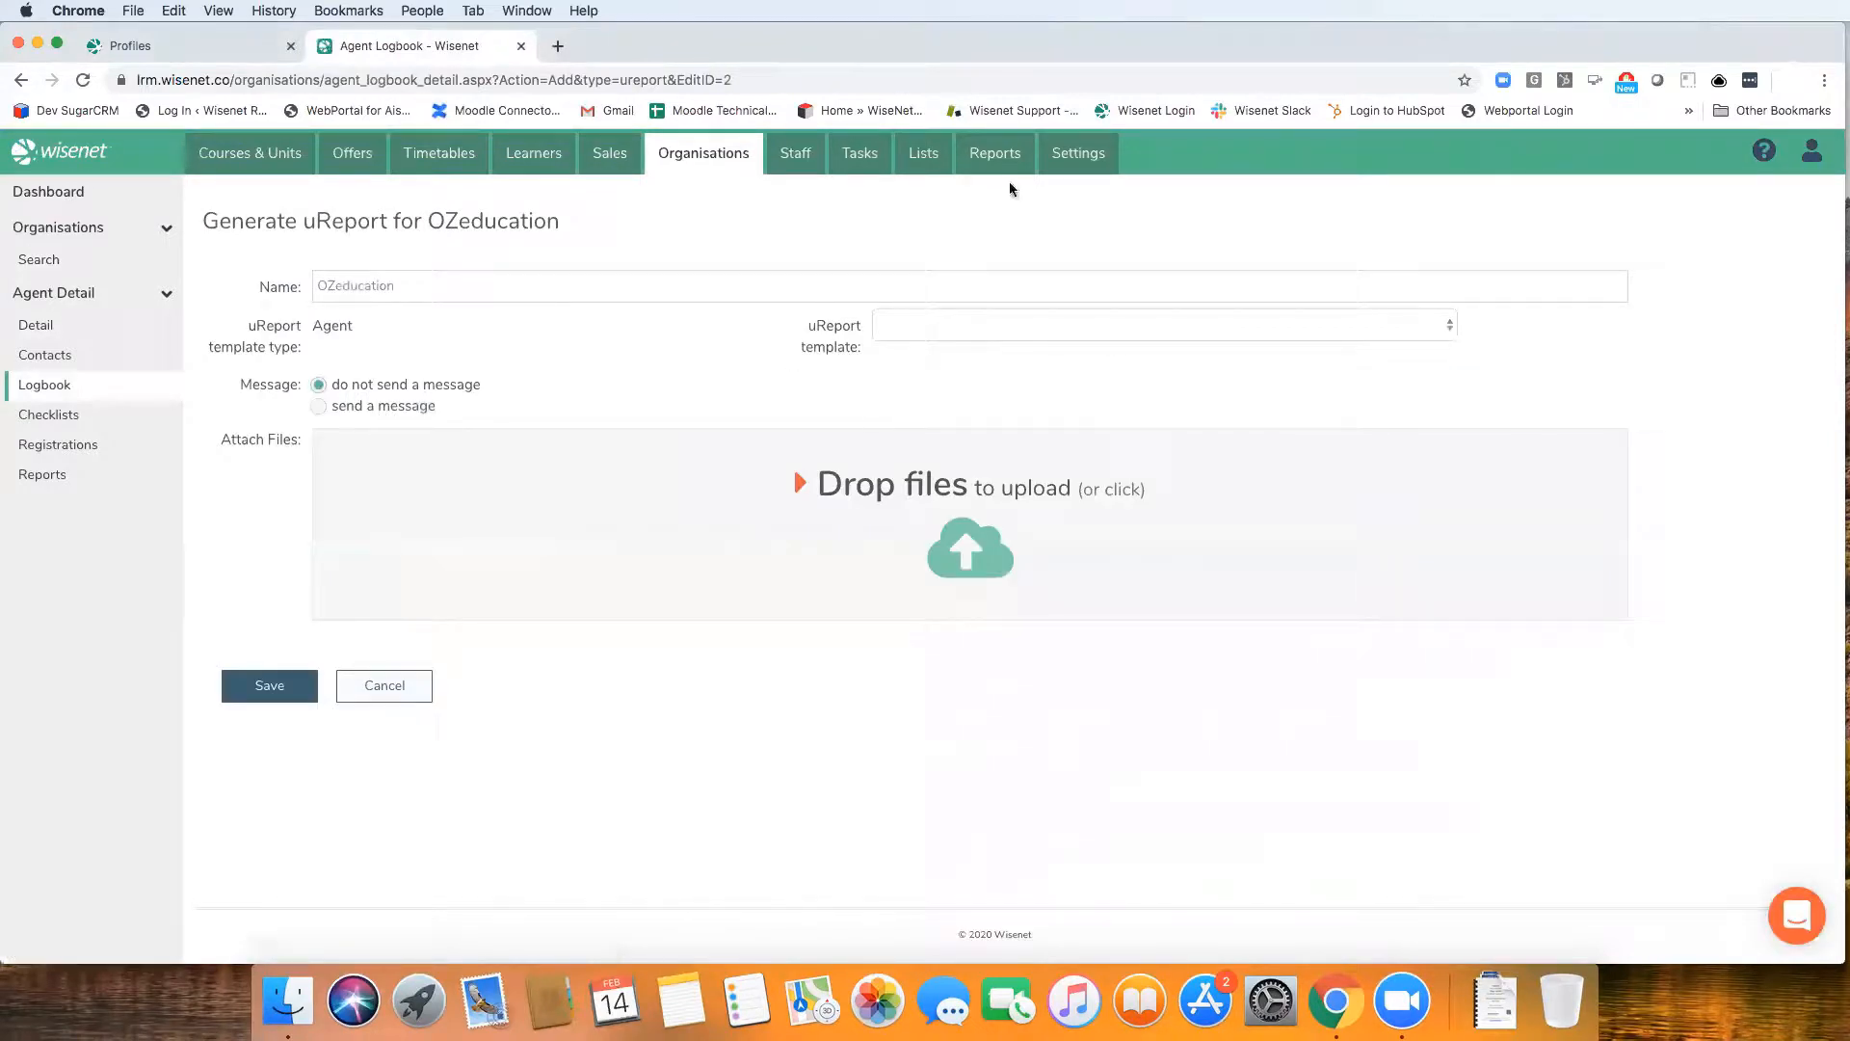
{"action": "left_click", "coordinate": [964, 328]}
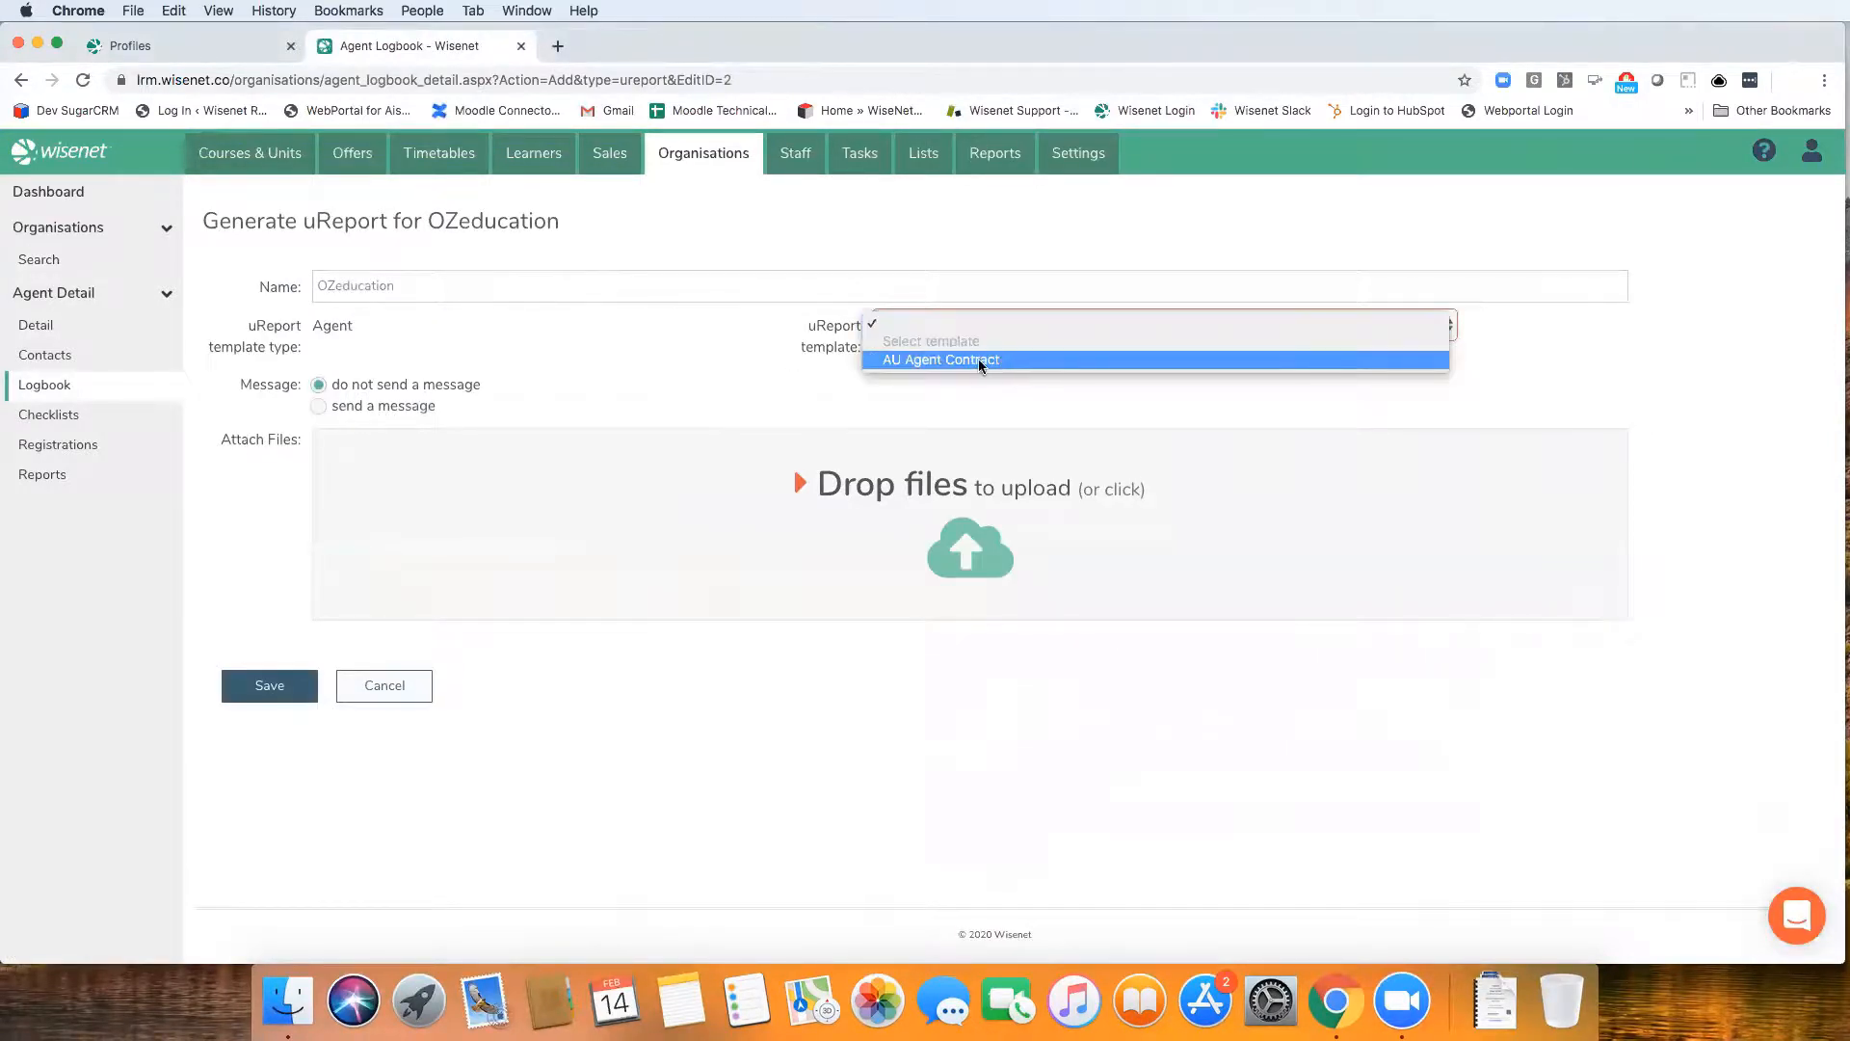
{"action": "left_click", "coordinate": [979, 359]}
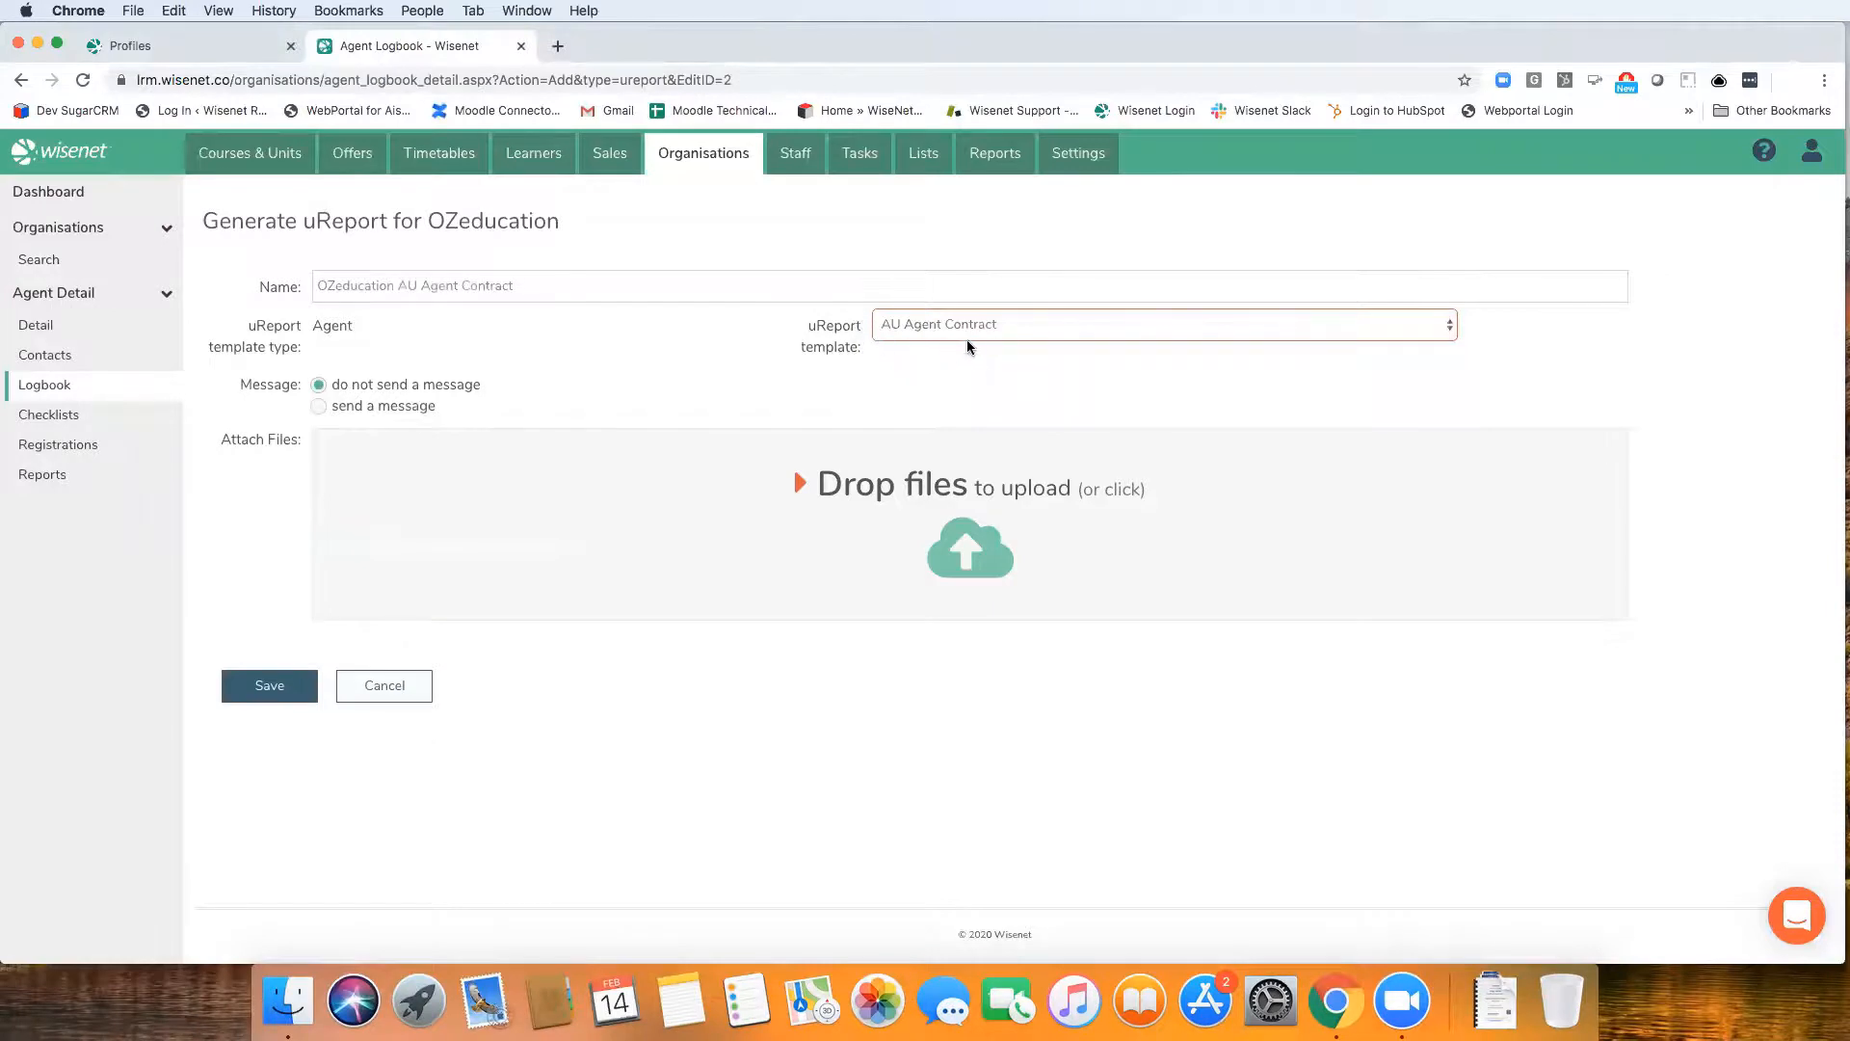
{"action": "left_click", "coordinate": [319, 408]}
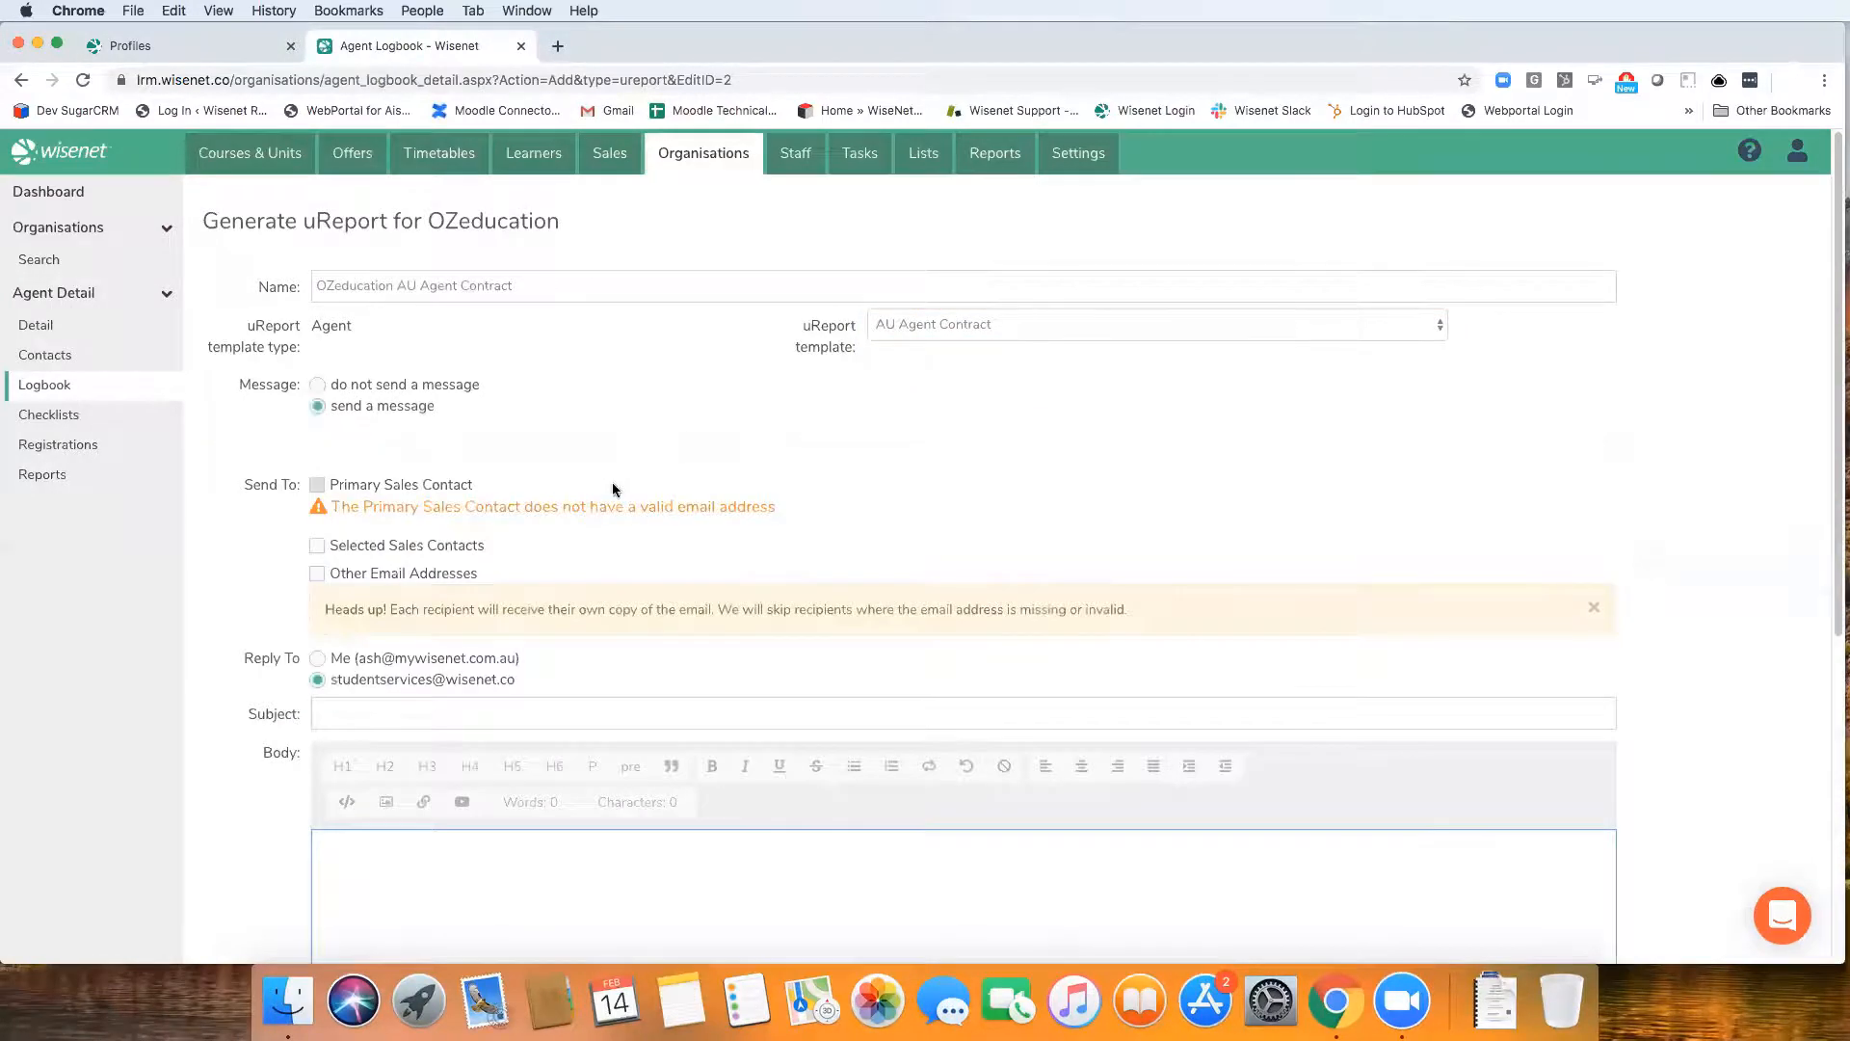
{"action": "scroll", "coordinate": [598, 557], "scroll_direction": "down", "scroll_amount": 5}
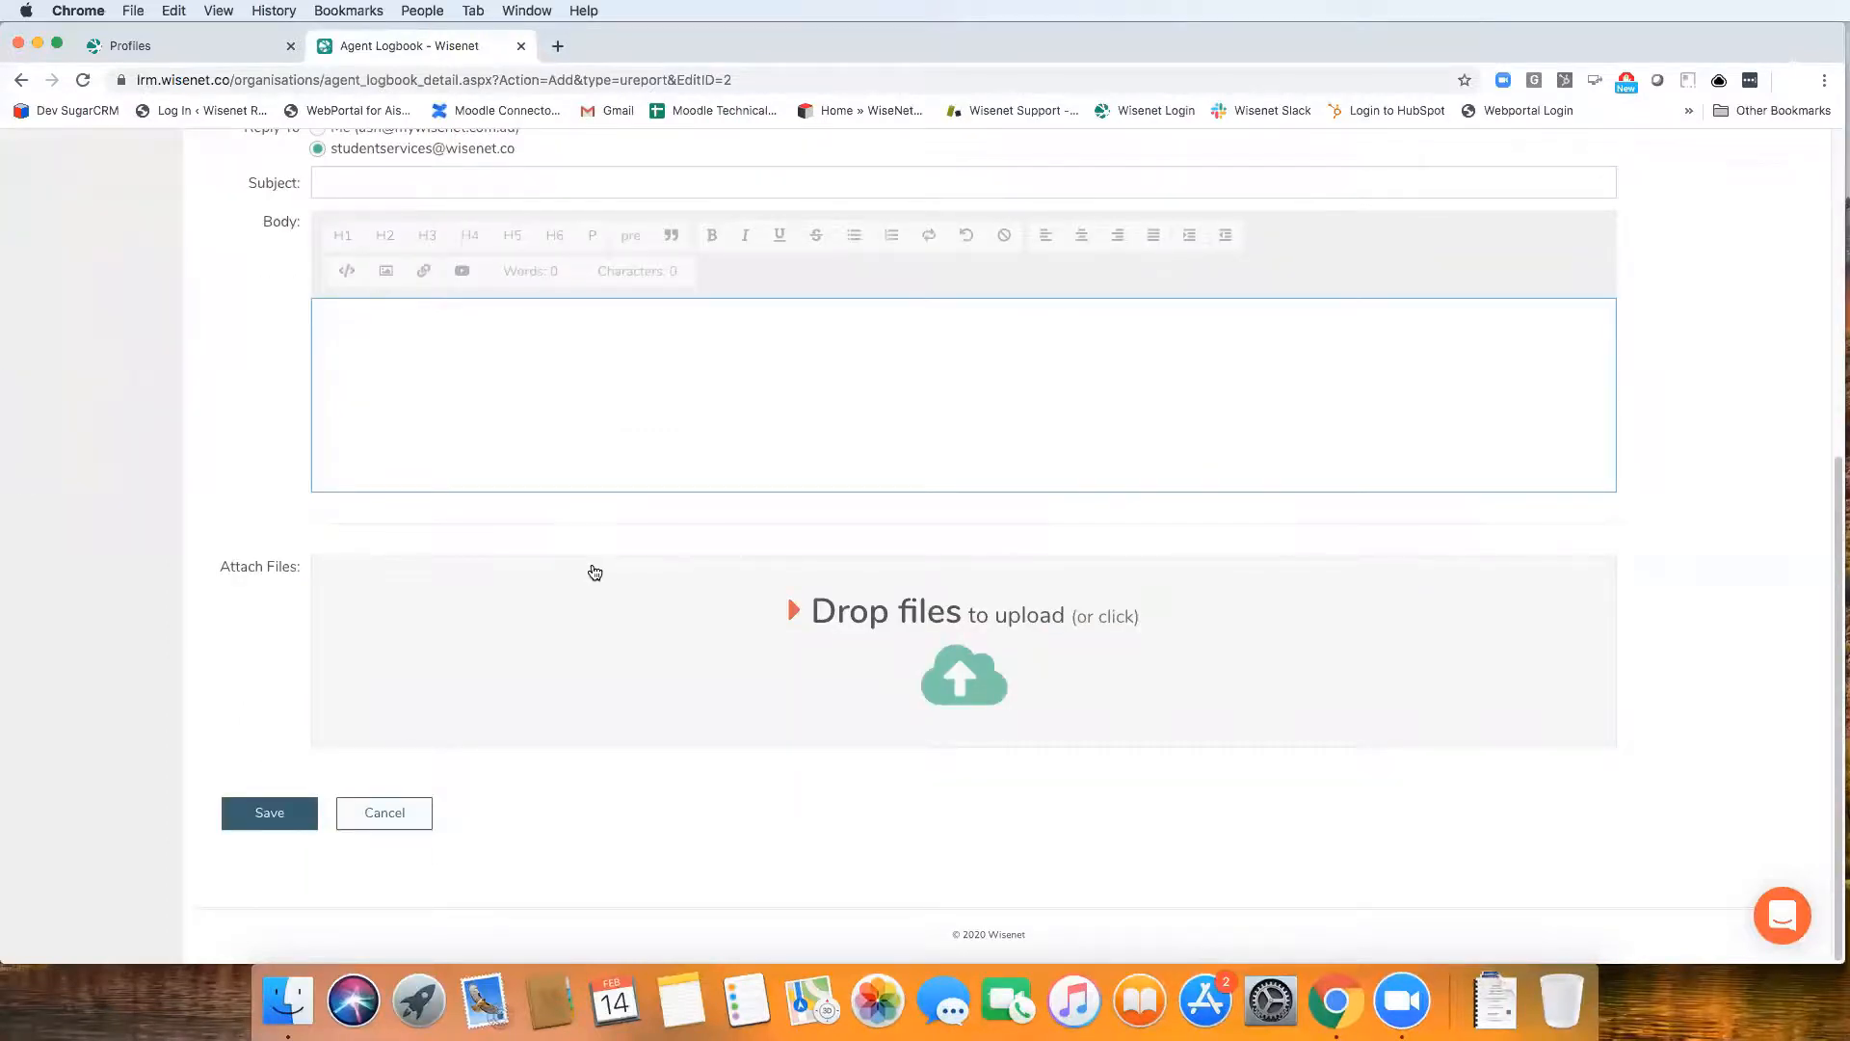
{"action": "scroll", "coordinate": [593, 571], "scroll_direction": "up", "scroll_amount": 5}
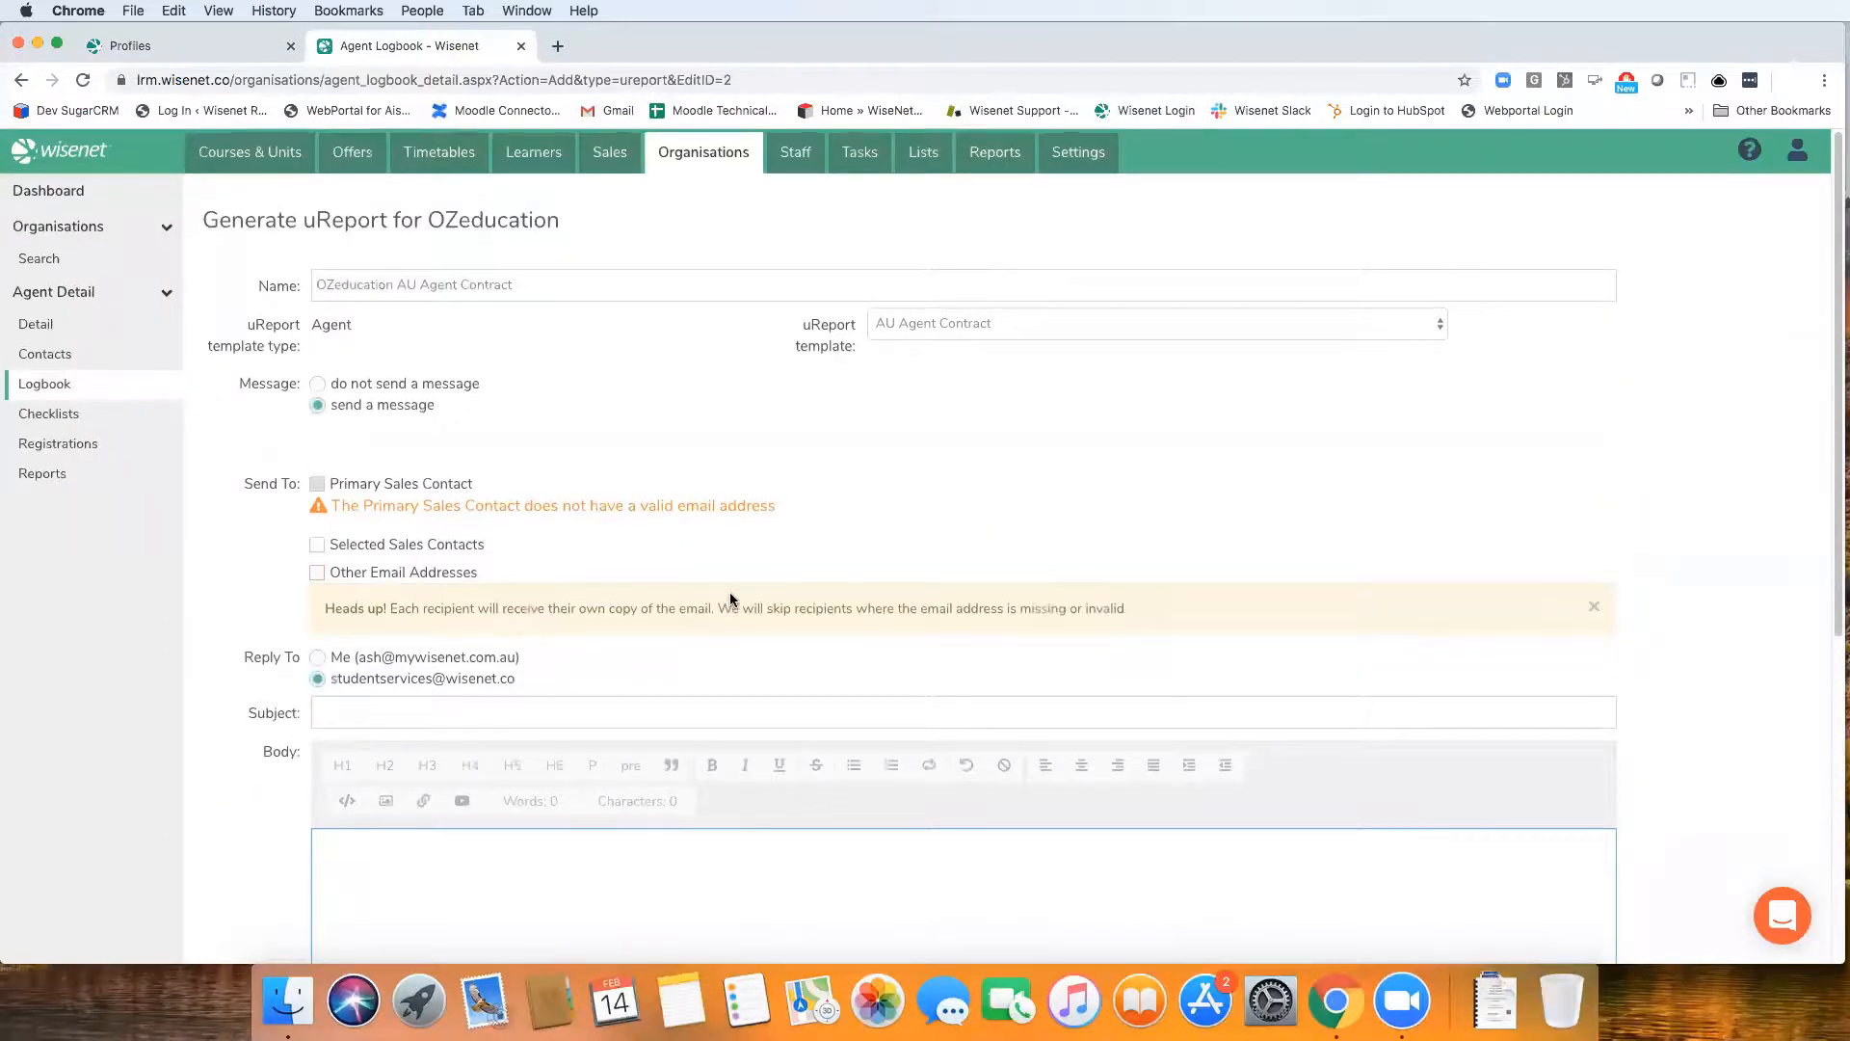
{"action": "scroll", "coordinate": [745, 589], "scroll_direction": "down", "scroll_amount": 4}
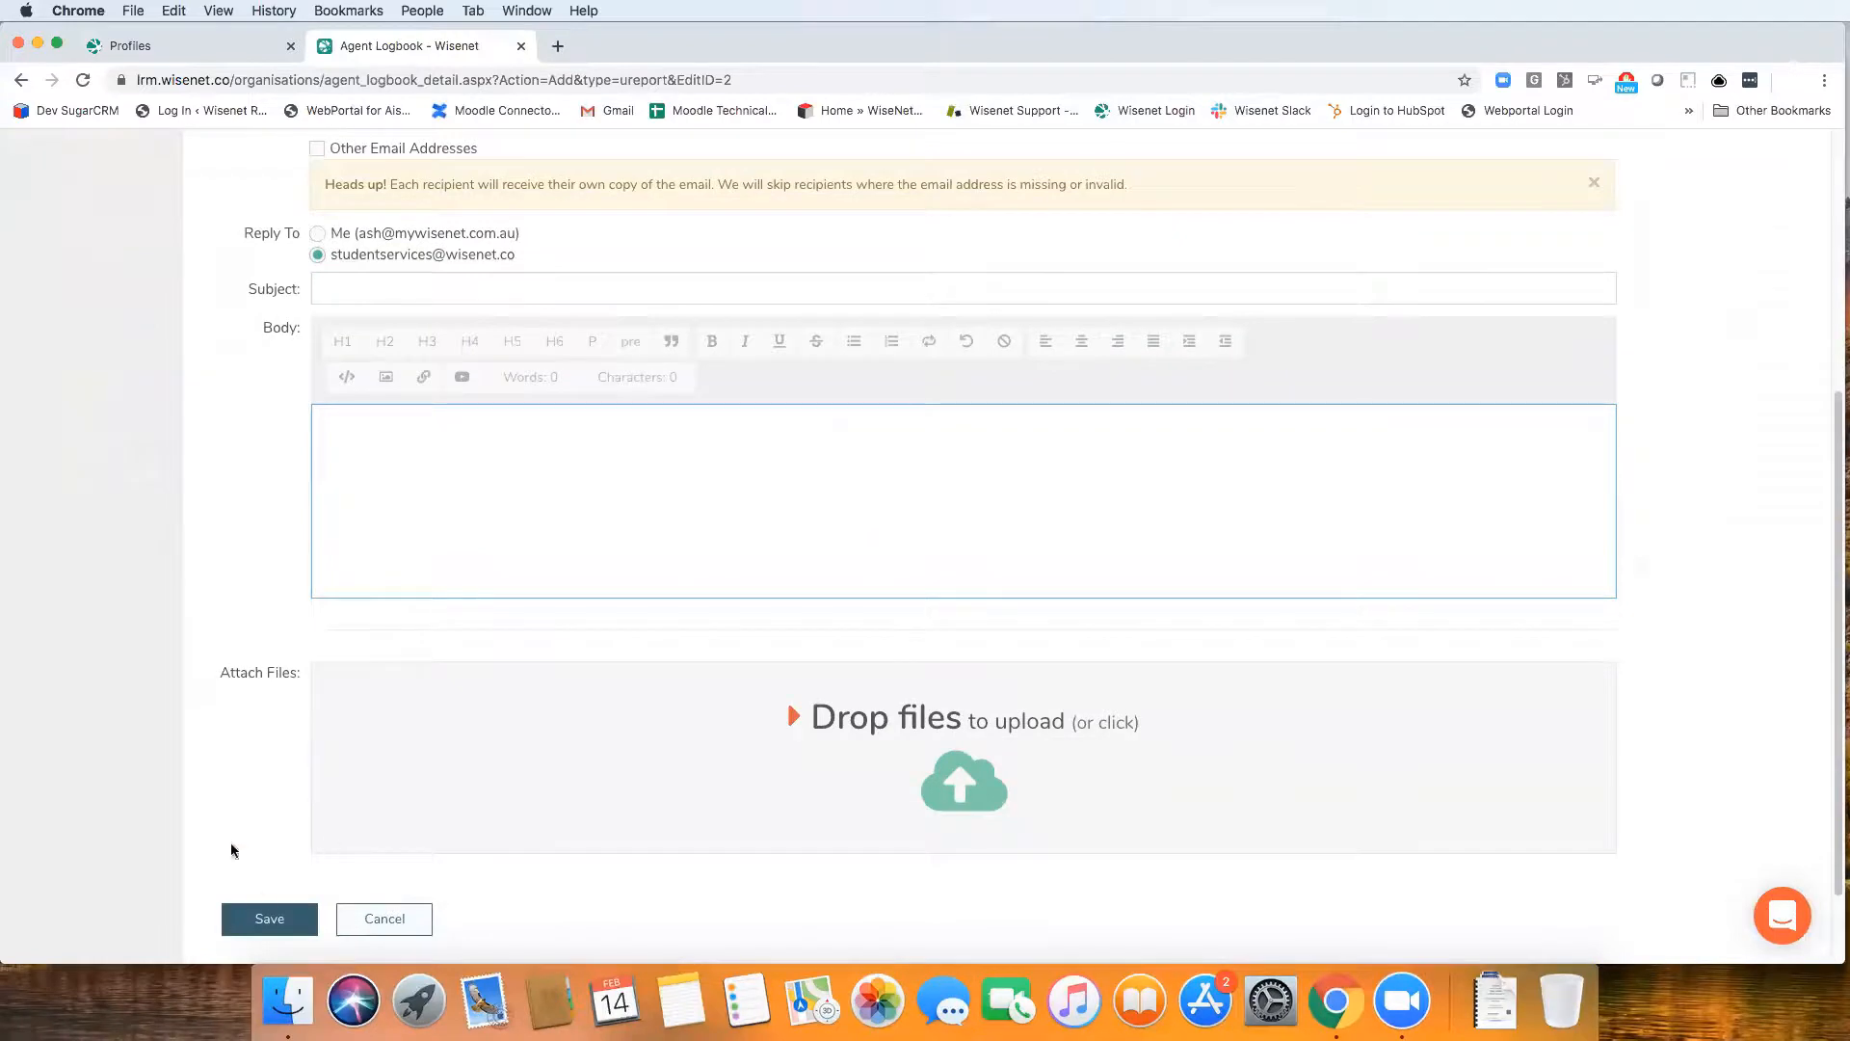
{"action": "scroll", "coordinate": [350, 449], "scroll_direction": "up", "scroll_amount": 4}
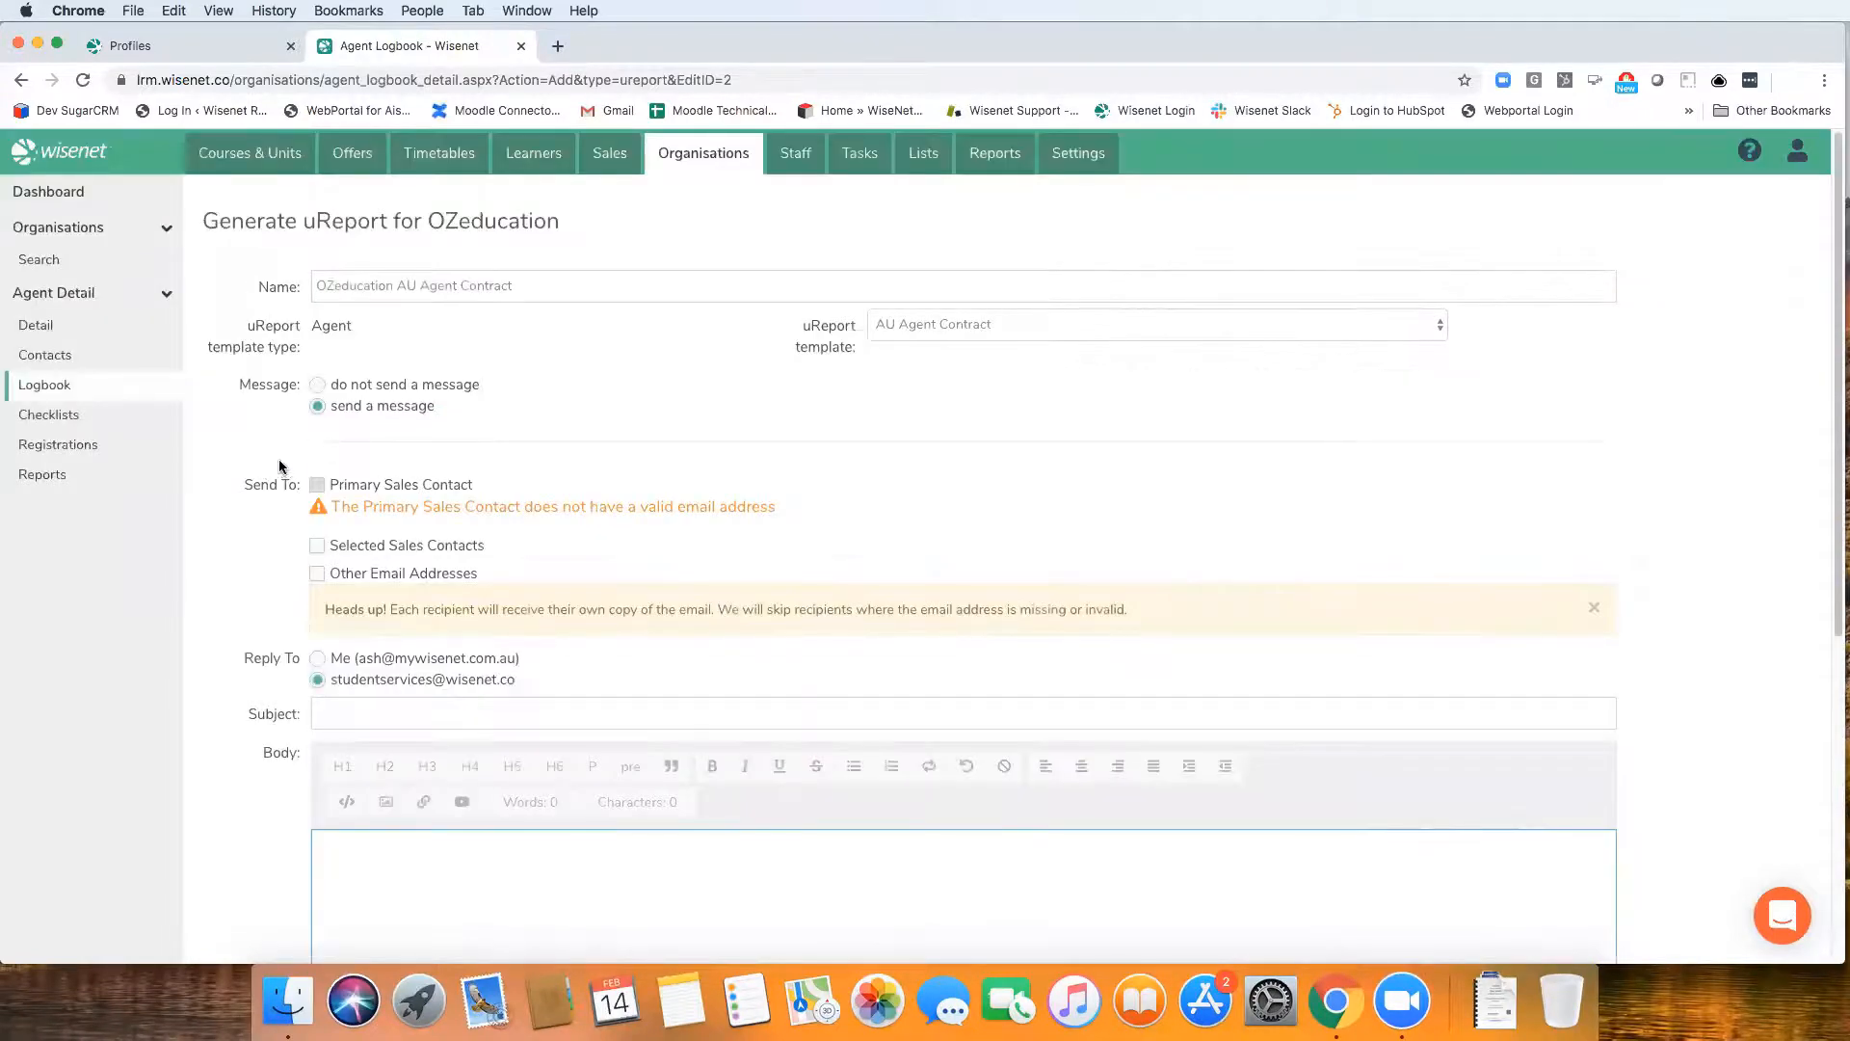
Return to the OZeducation logbook and open the form for sending the agent a new email
{"action": "left_click", "coordinate": [64, 396]}
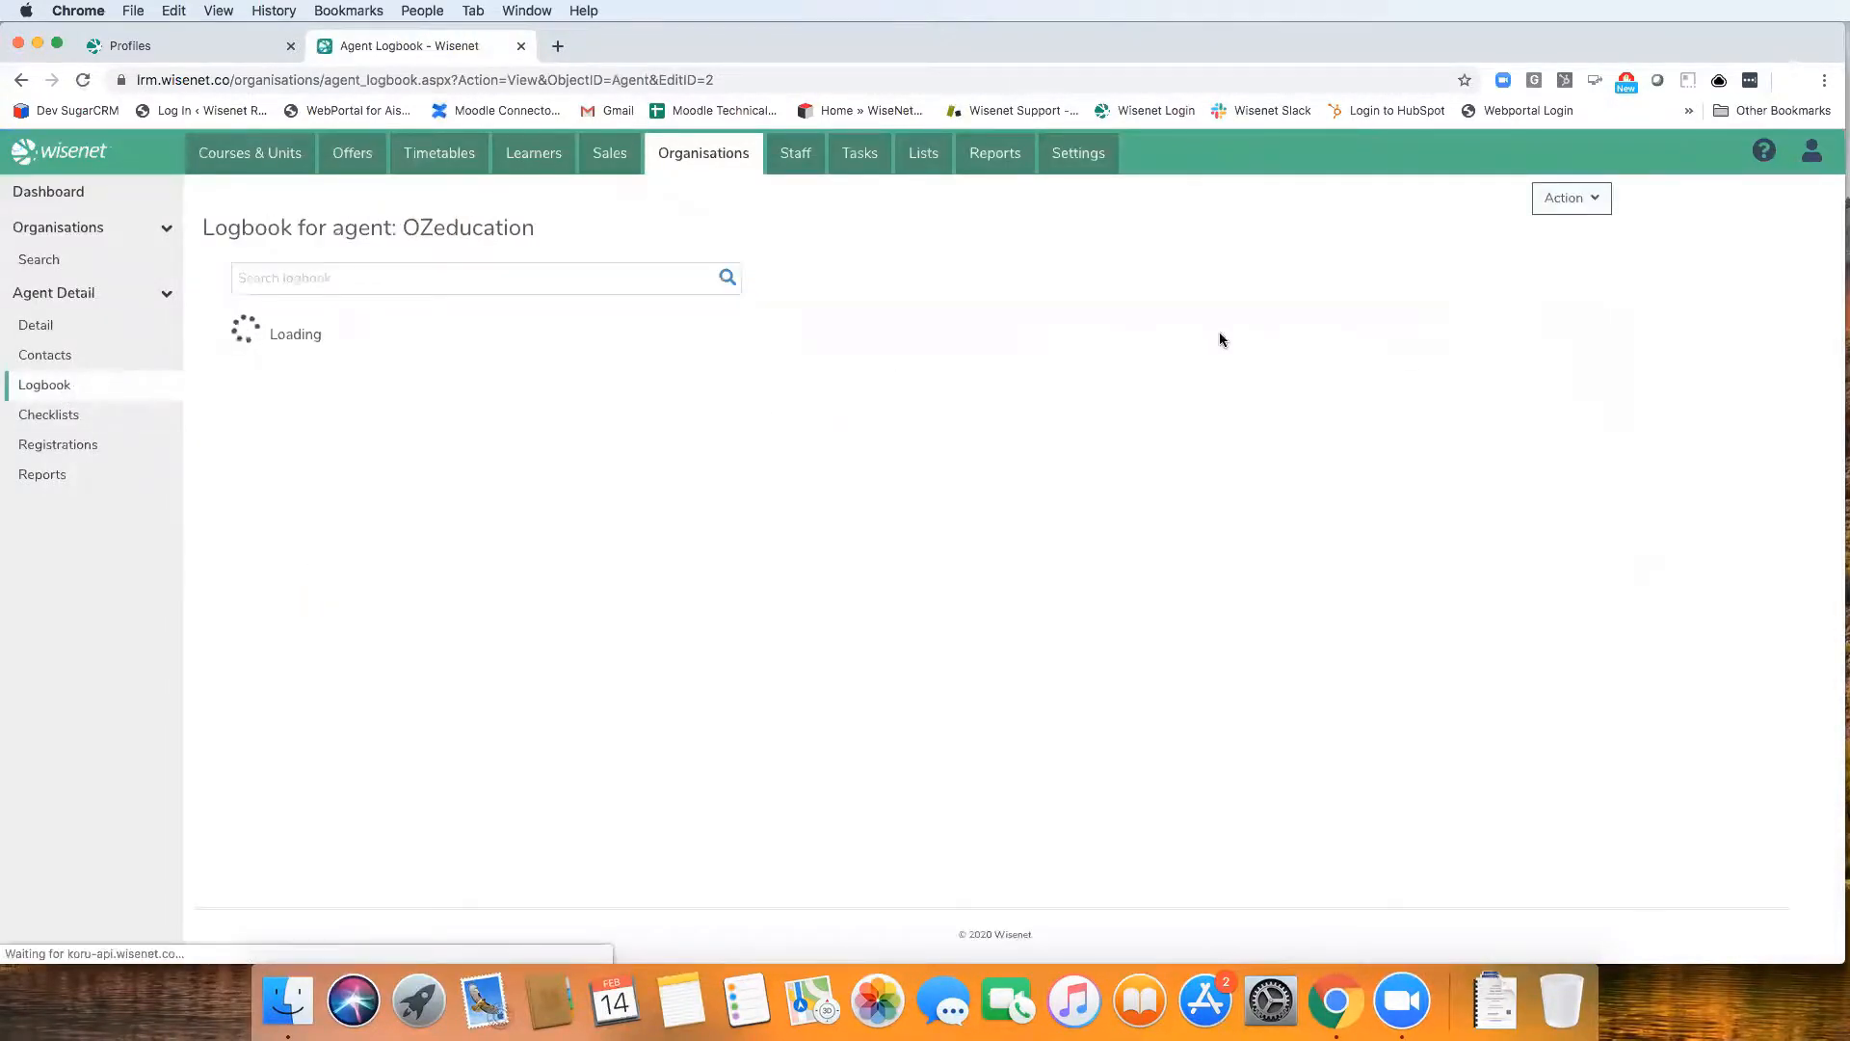
{"action": "left_click", "coordinate": [1571, 197]}
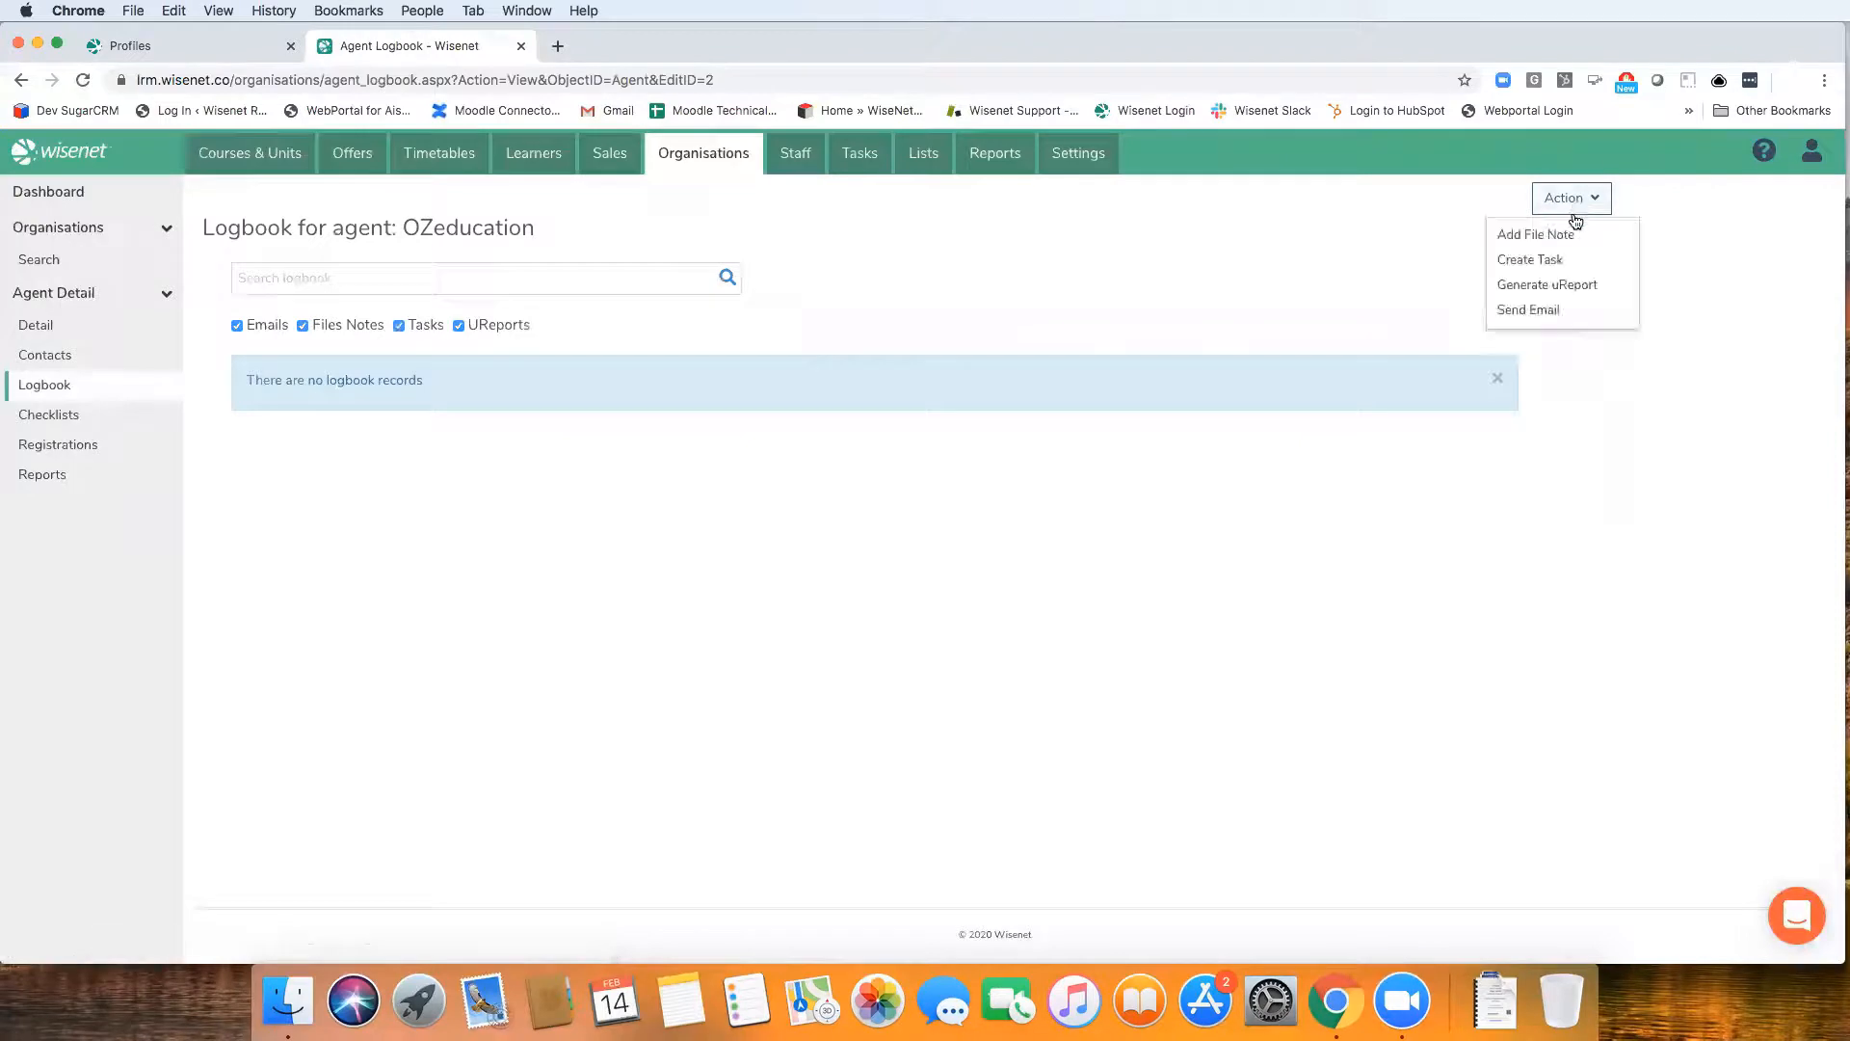
{"action": "left_click", "coordinate": [1546, 309]}
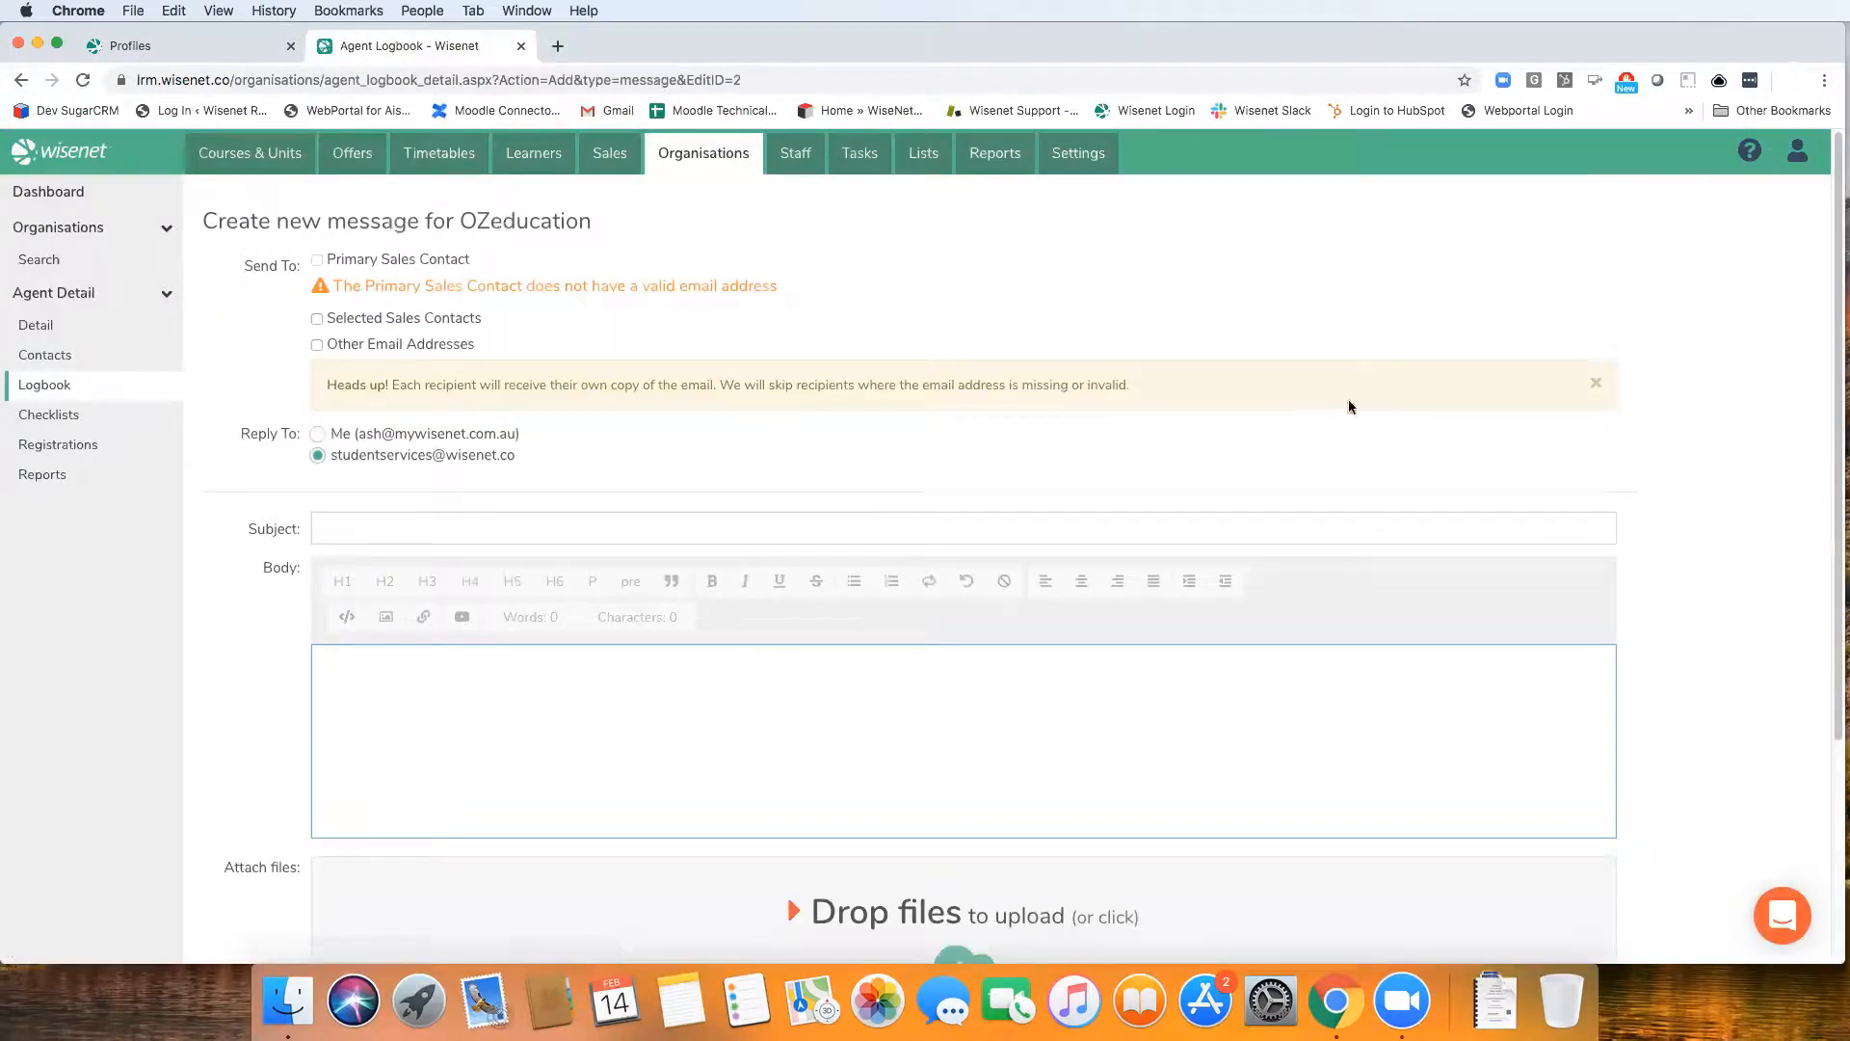
Leave the new email form, search for all course offers and open 2020 Intake 14 Funded: Certificate IV in Marketing and Communication 2020
{"action": "left_click", "coordinate": [76, 388]}
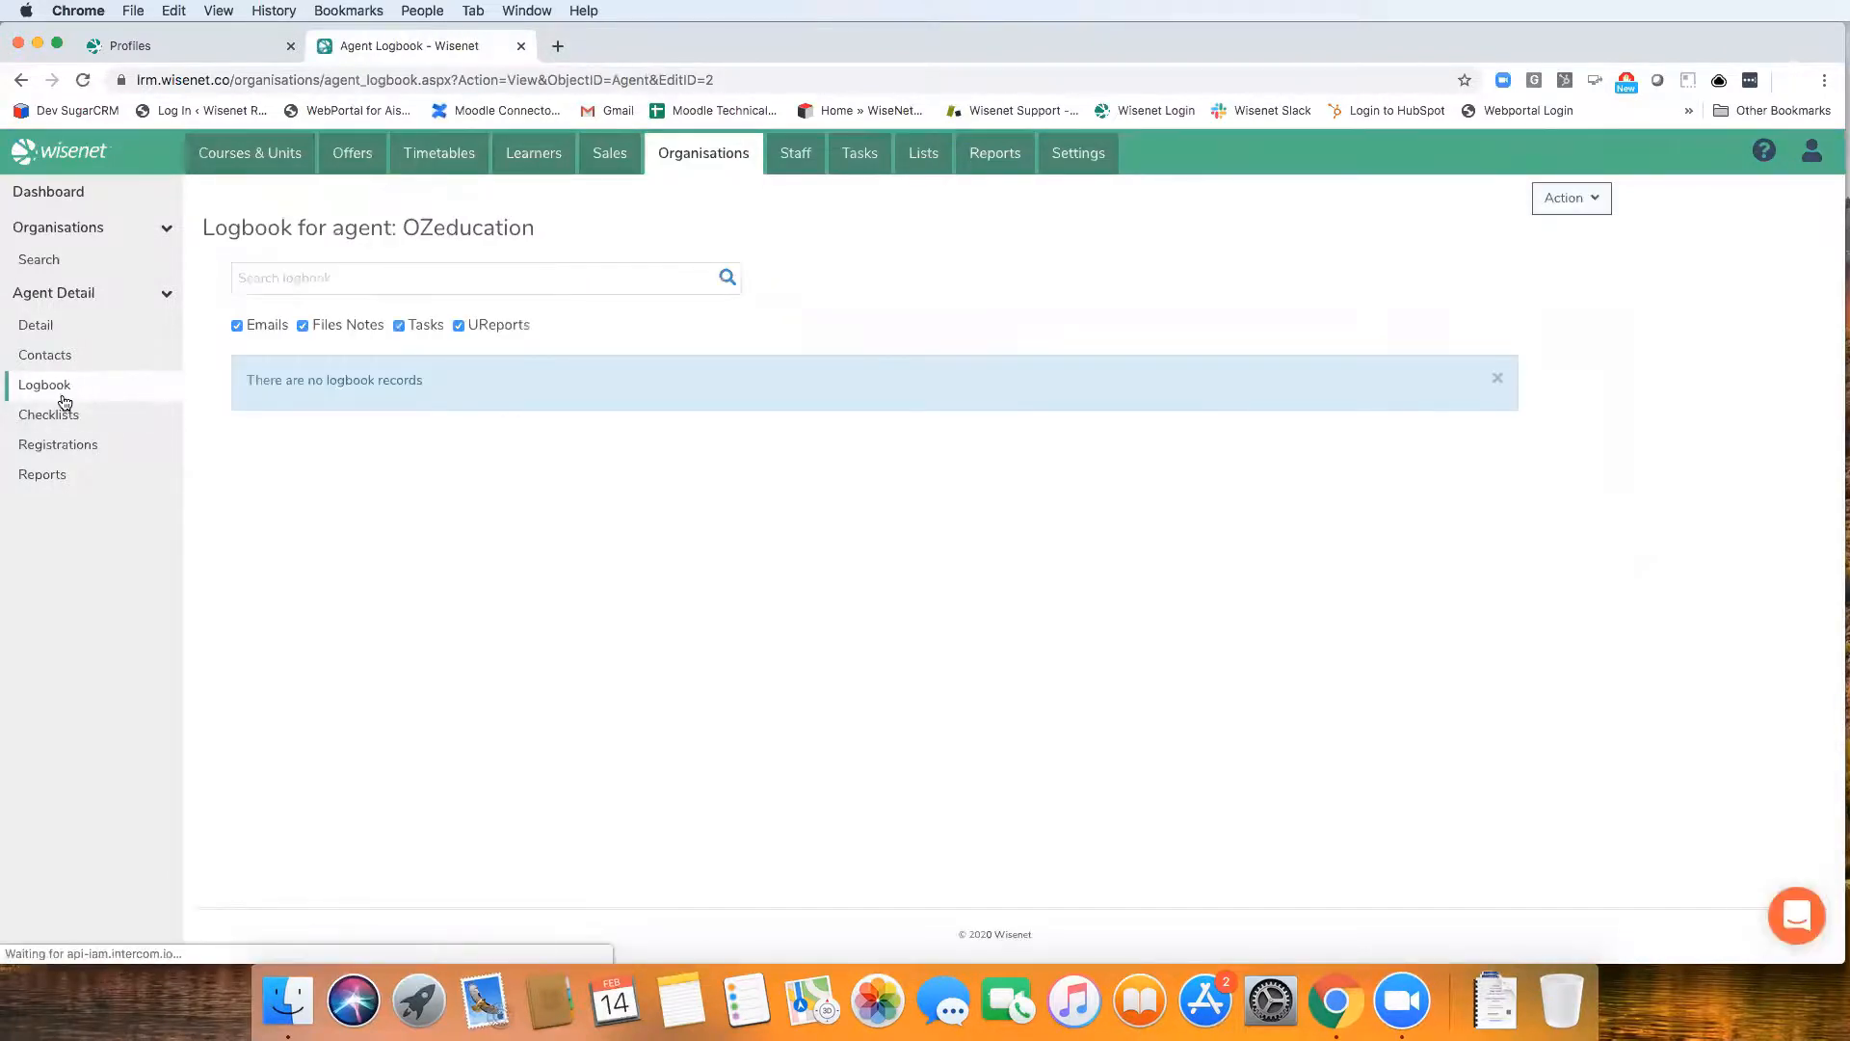
{"action": "left_click", "coordinate": [366, 168]}
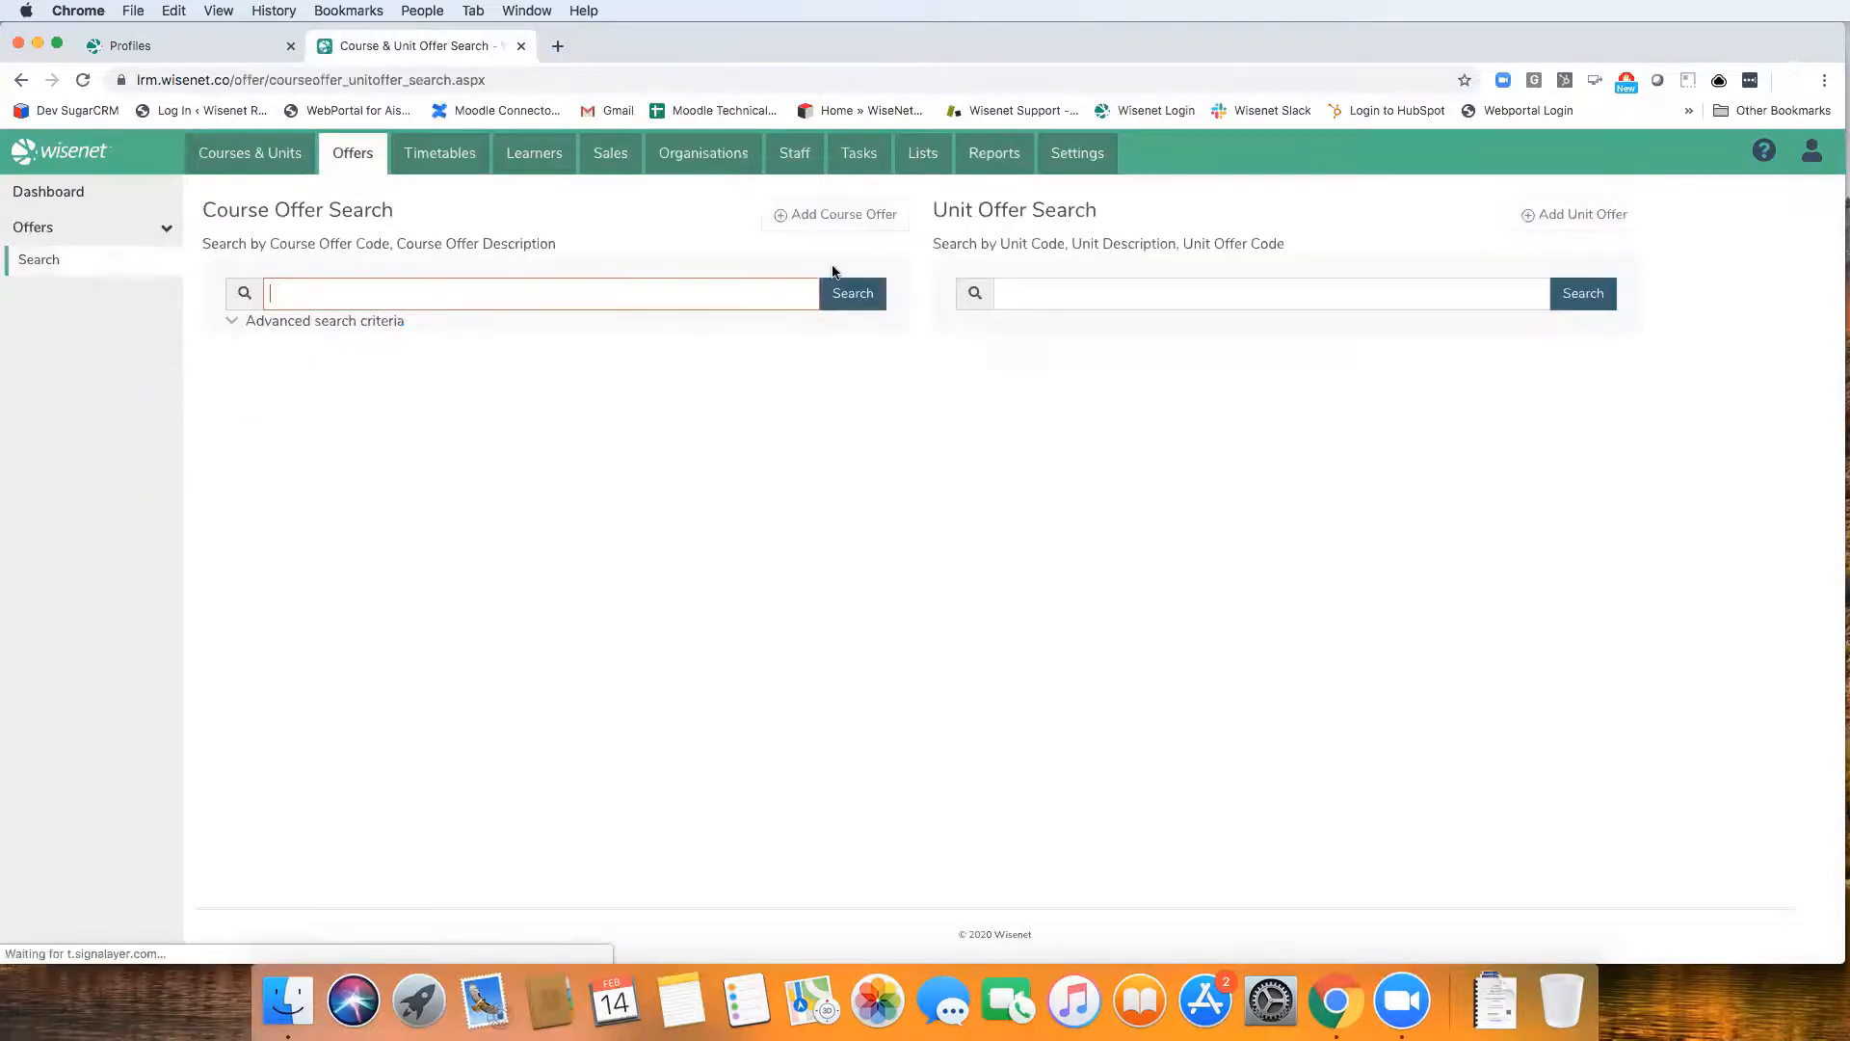
{"action": "left_click", "coordinate": [835, 294]}
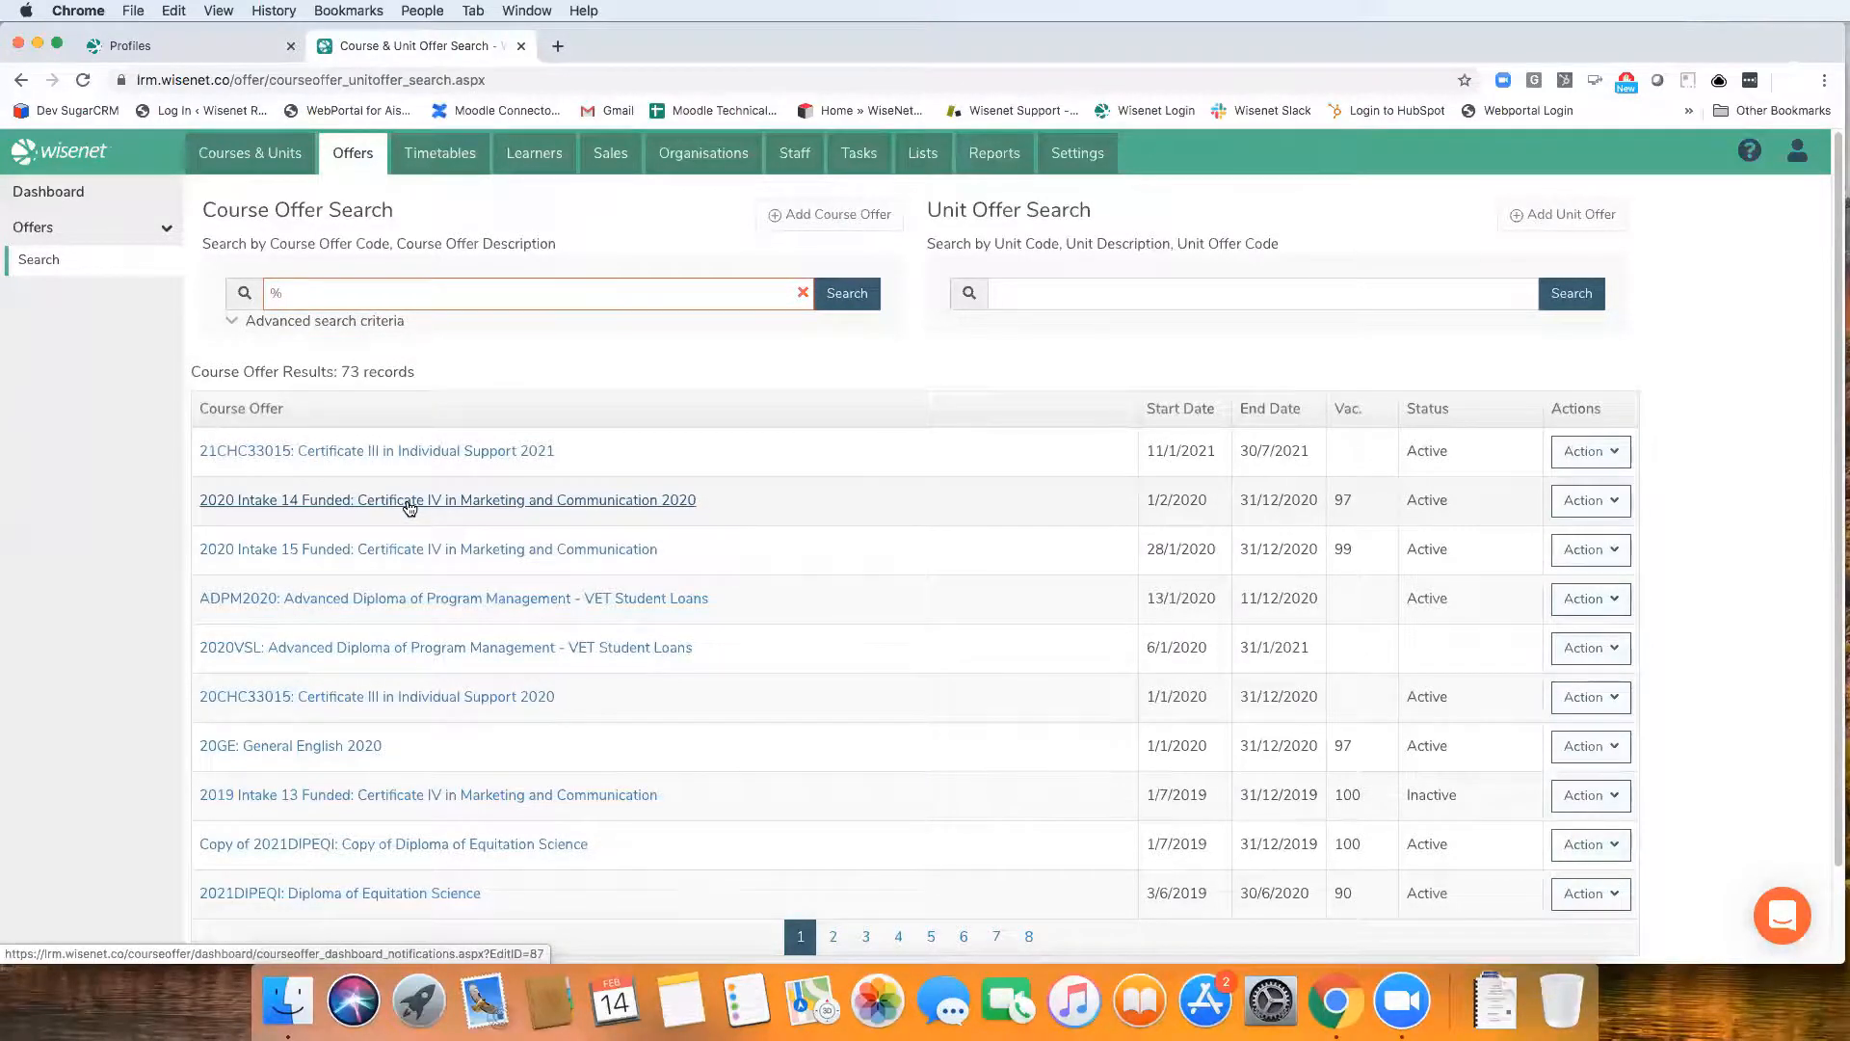
{"action": "left_click", "coordinate": [407, 505]}
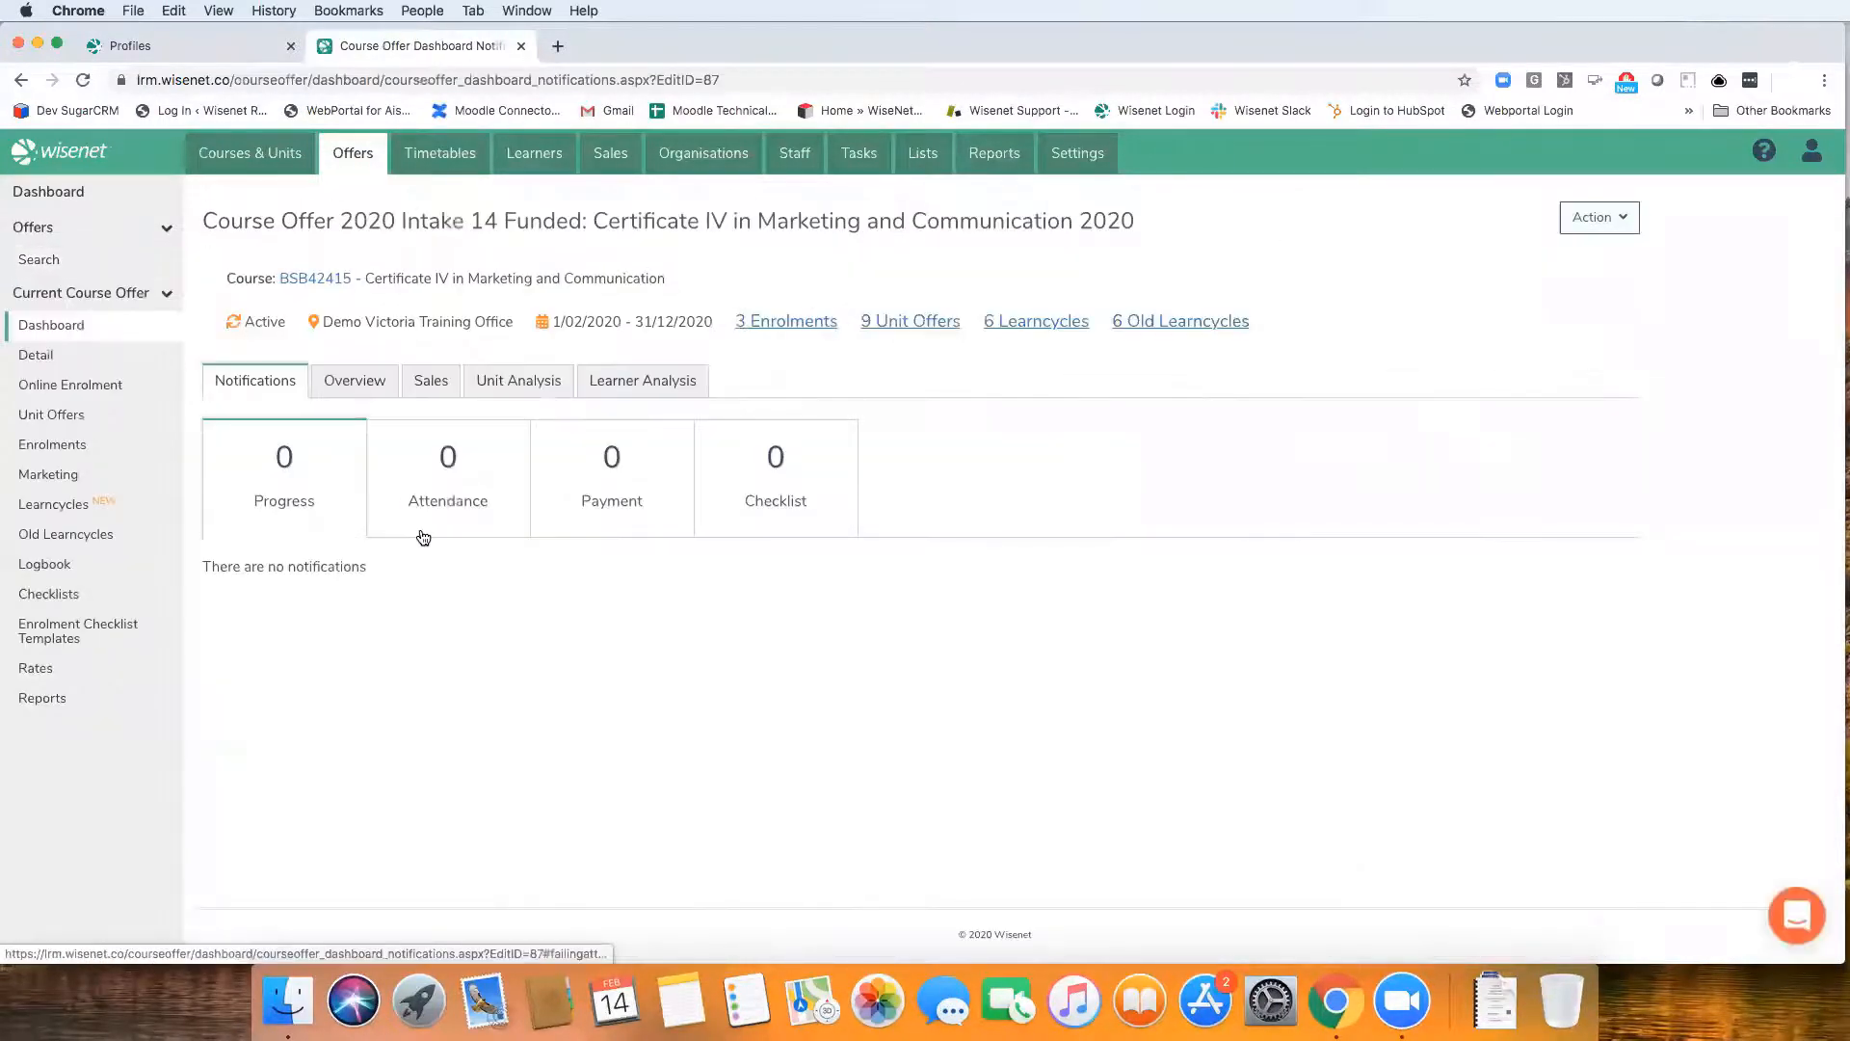
Review the Intake 14 course offer's details and look through its new Learncycles from the offer dashboard
{"action": "left_click", "coordinate": [87, 355]}
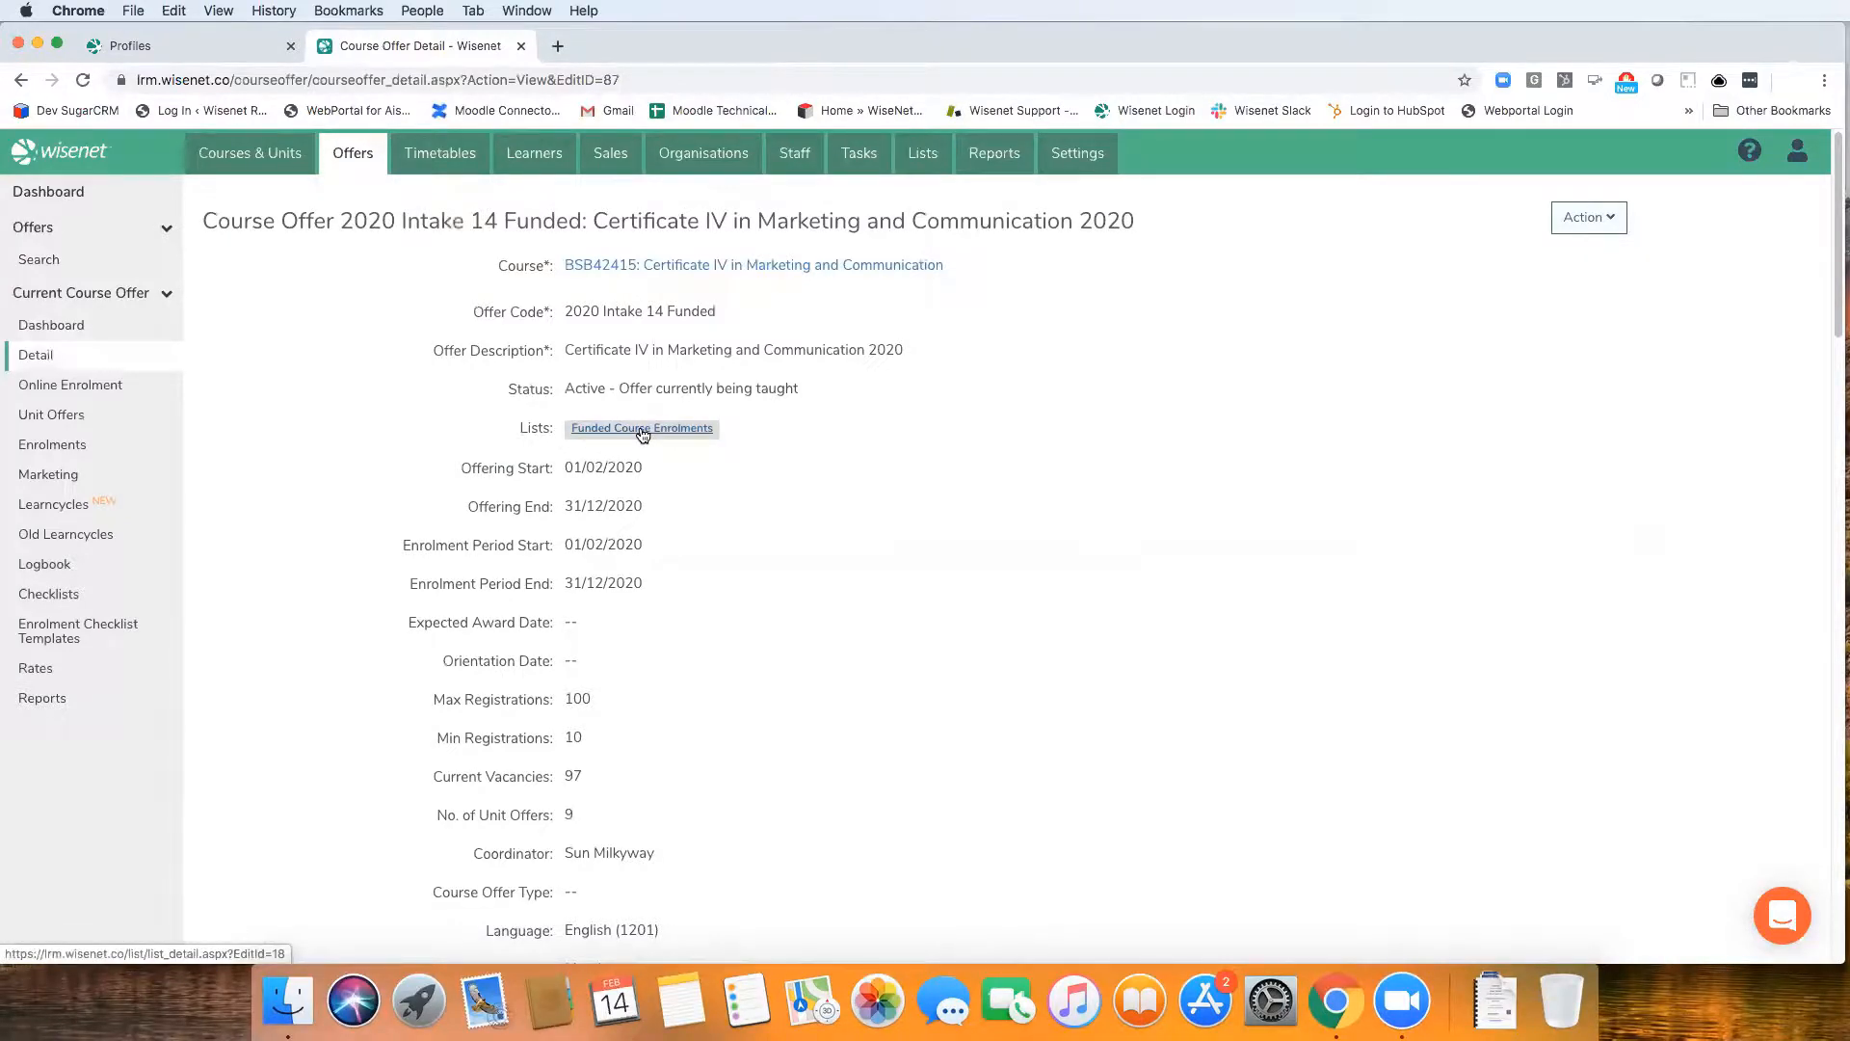
{"action": "left_click", "coordinate": [64, 325]}
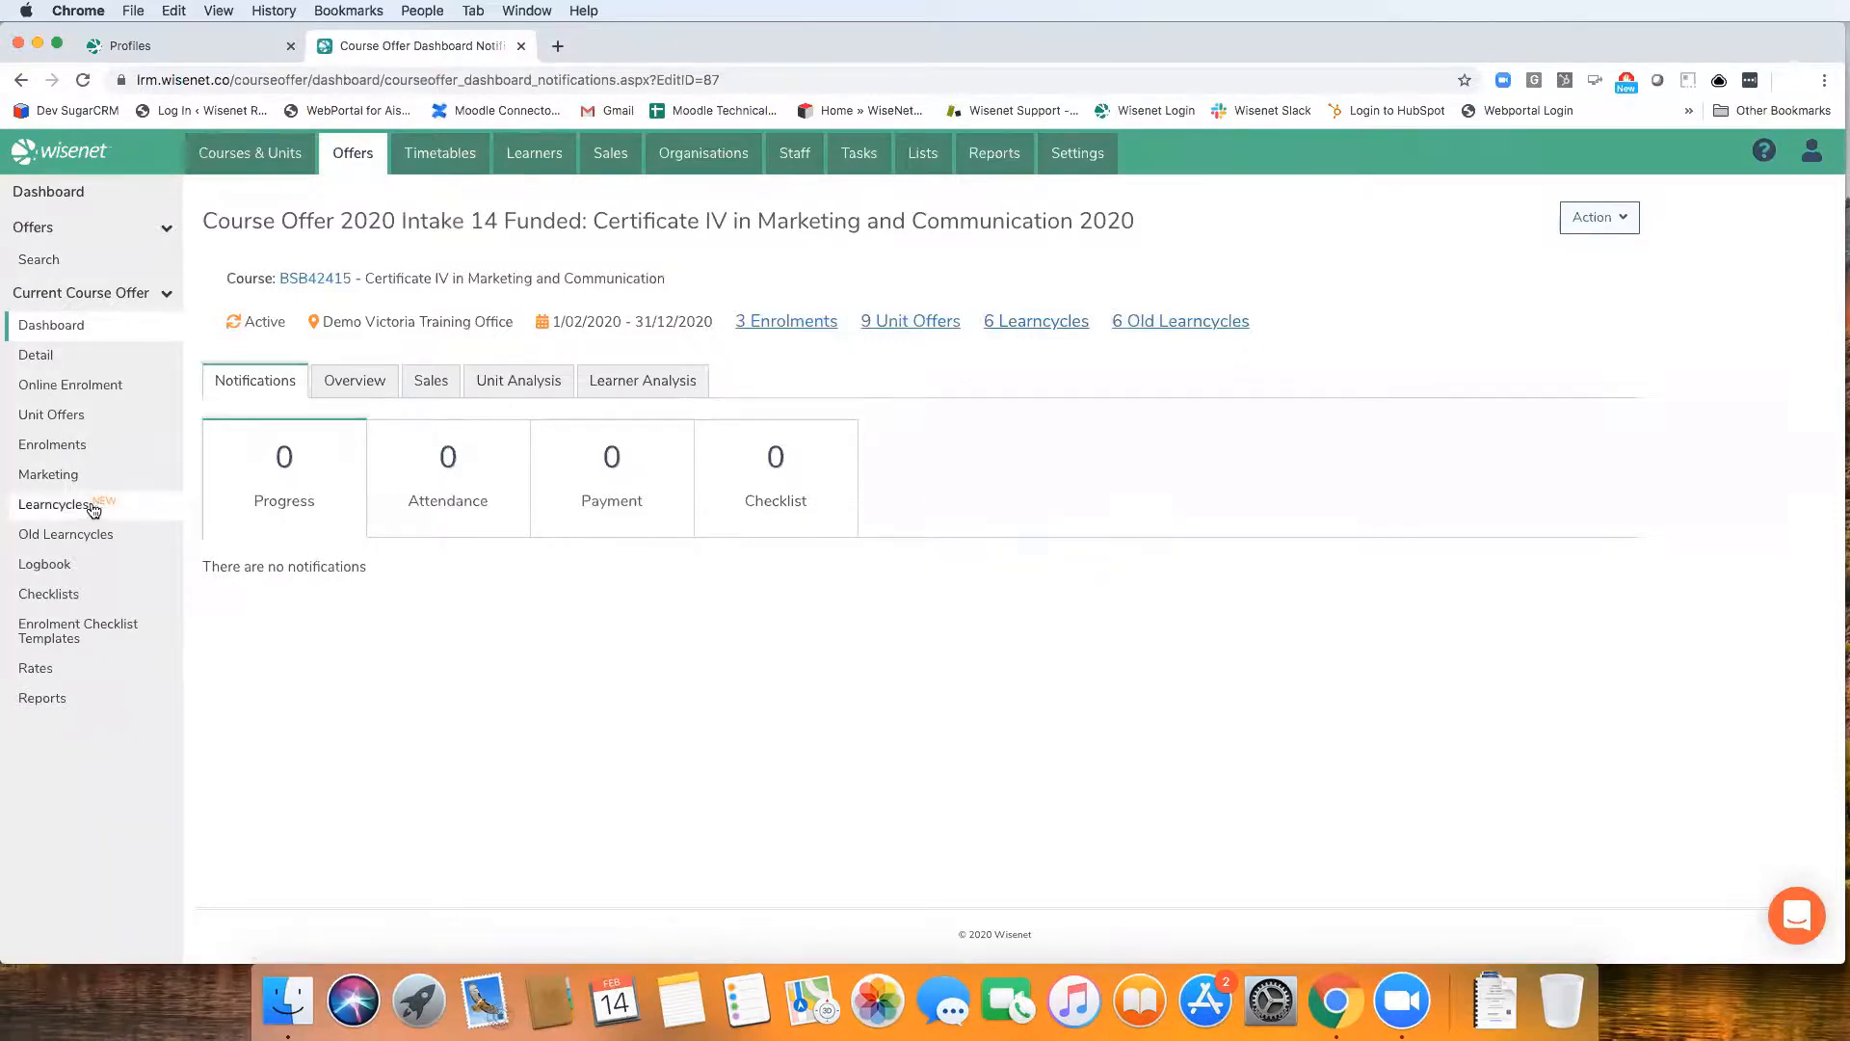
{"action": "left_click", "coordinate": [1028, 332]}
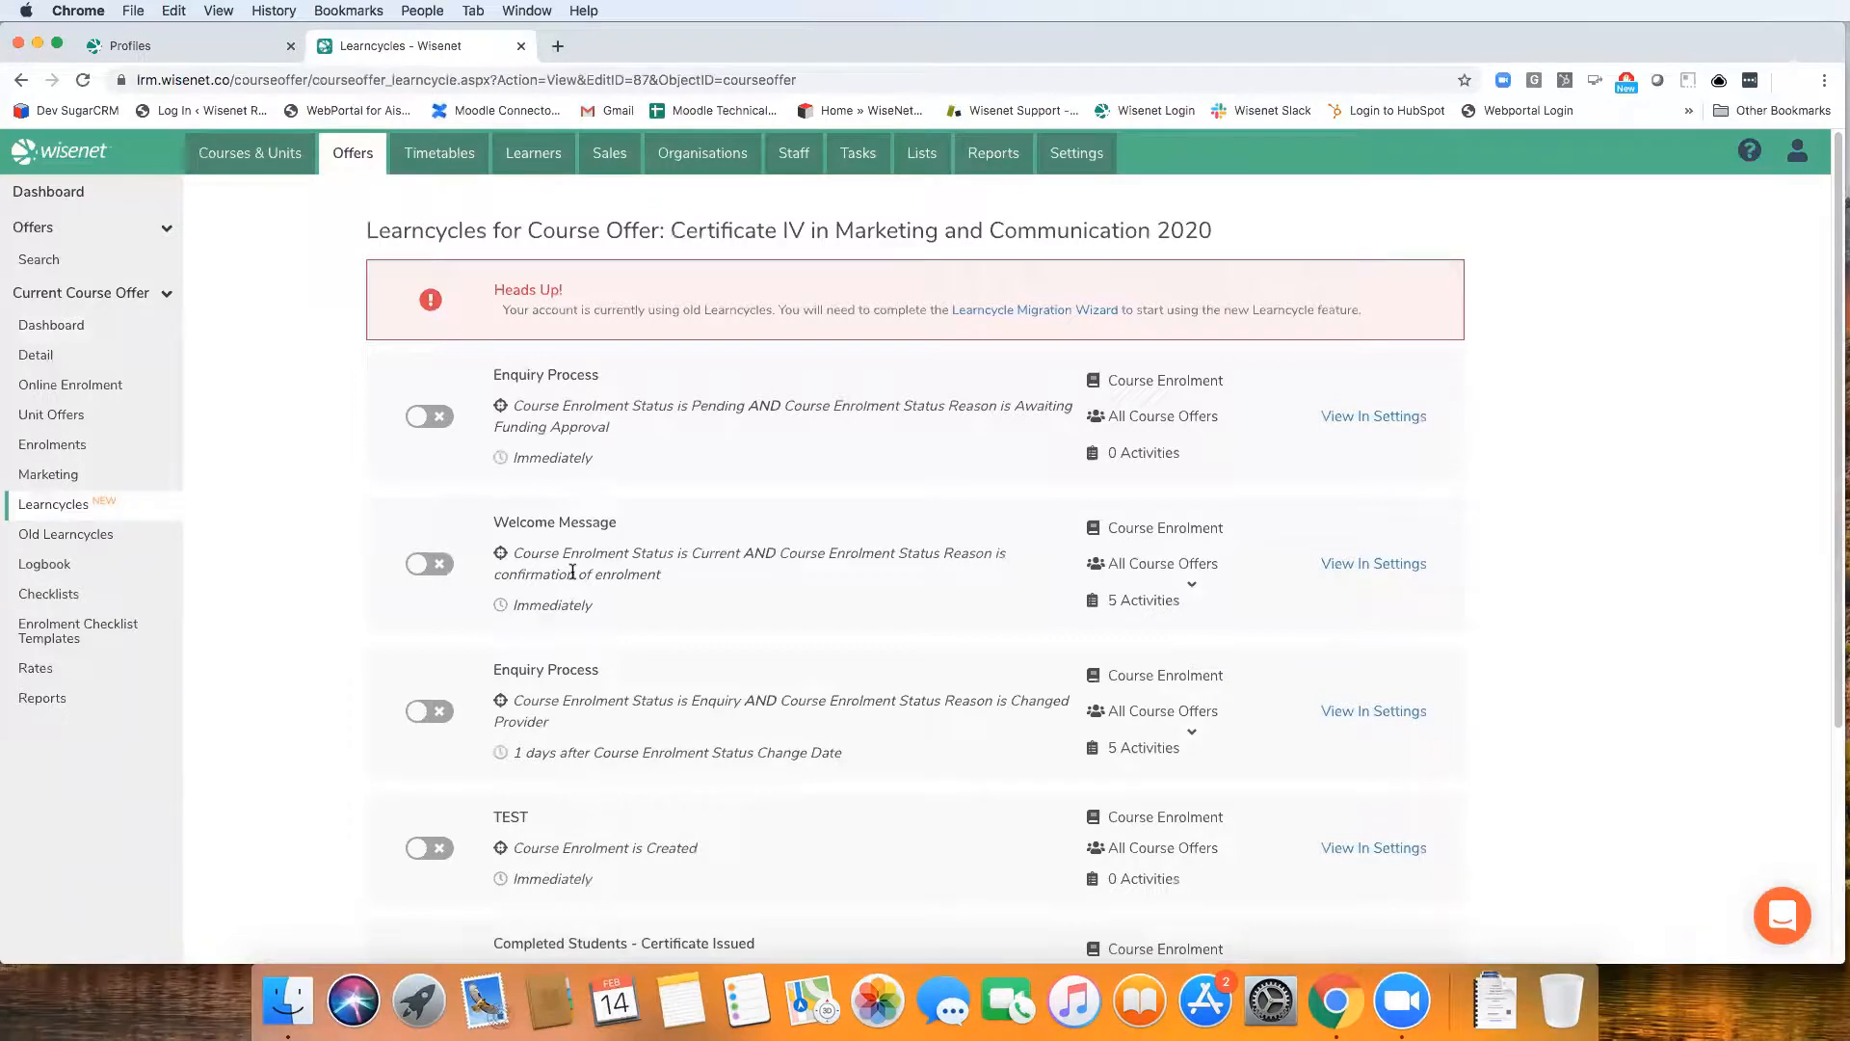
{"action": "scroll", "coordinate": [595, 591], "scroll_direction": "down", "scroll_amount": 5}
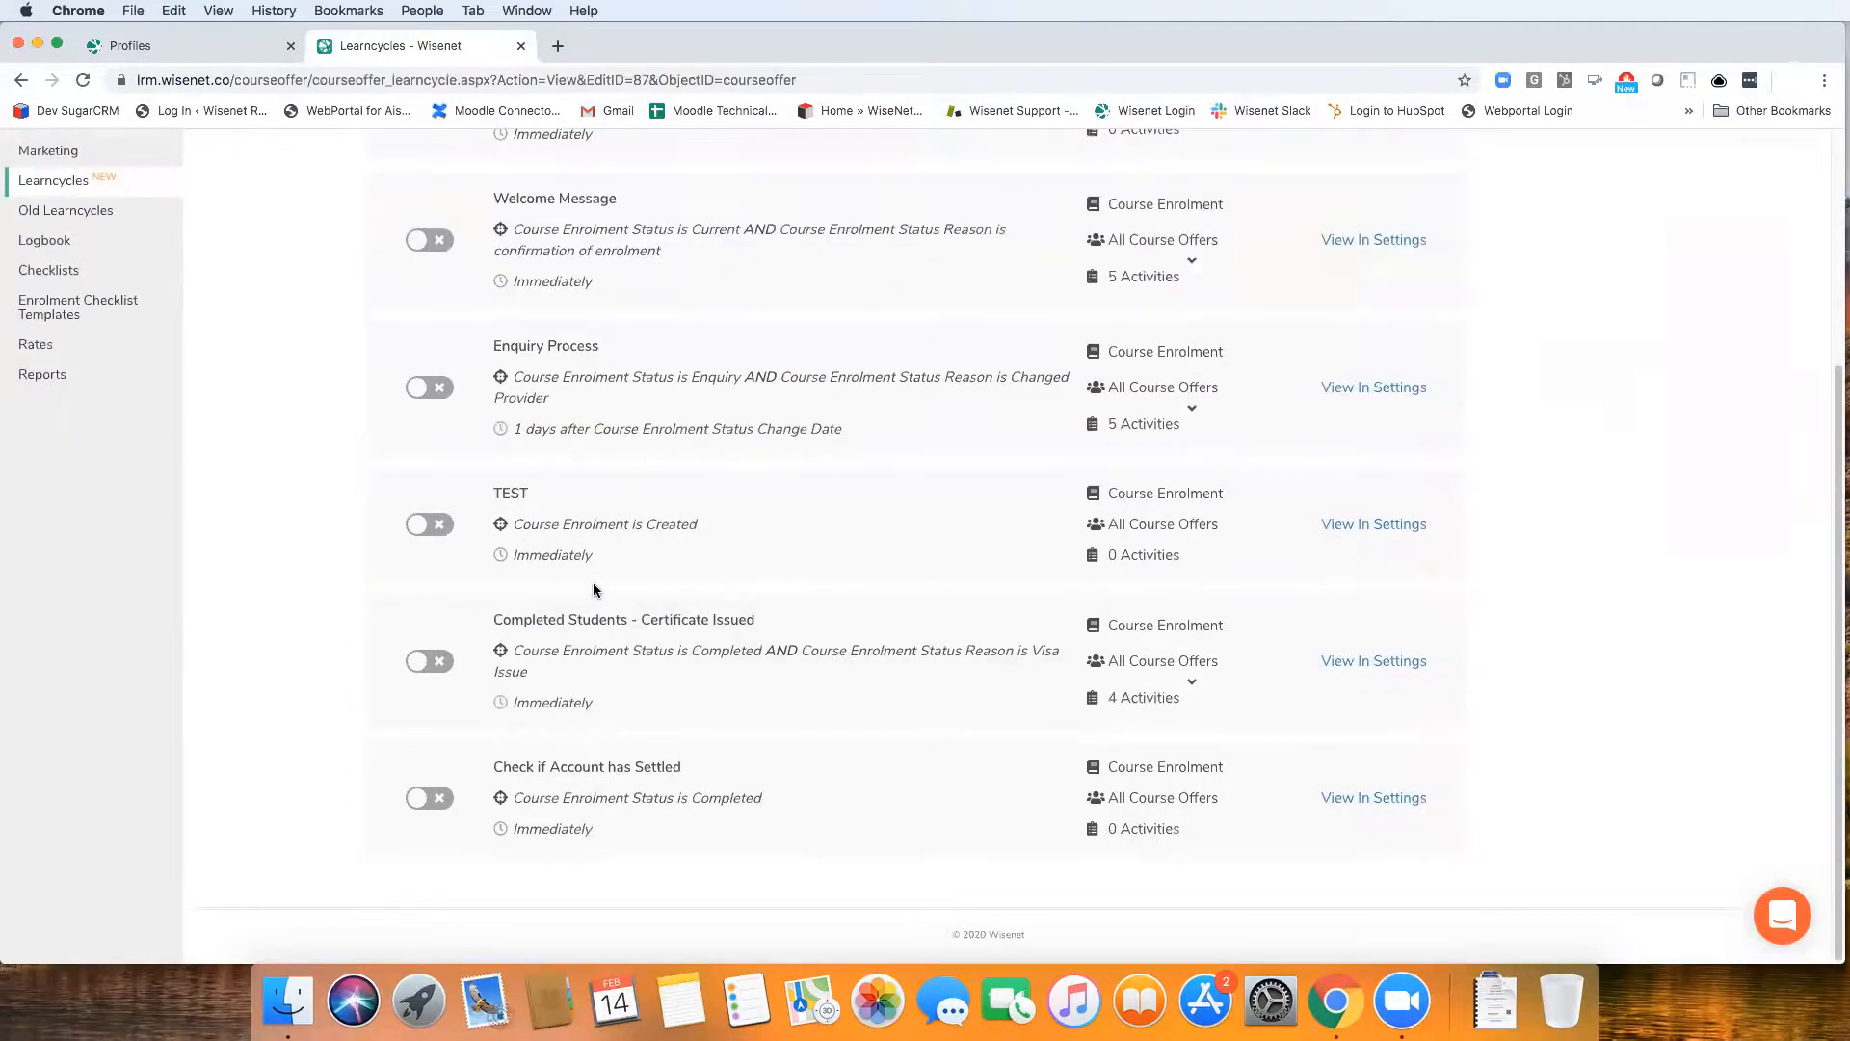
{"action": "scroll", "coordinate": [593, 590], "scroll_direction": "up", "scroll_amount": 5}
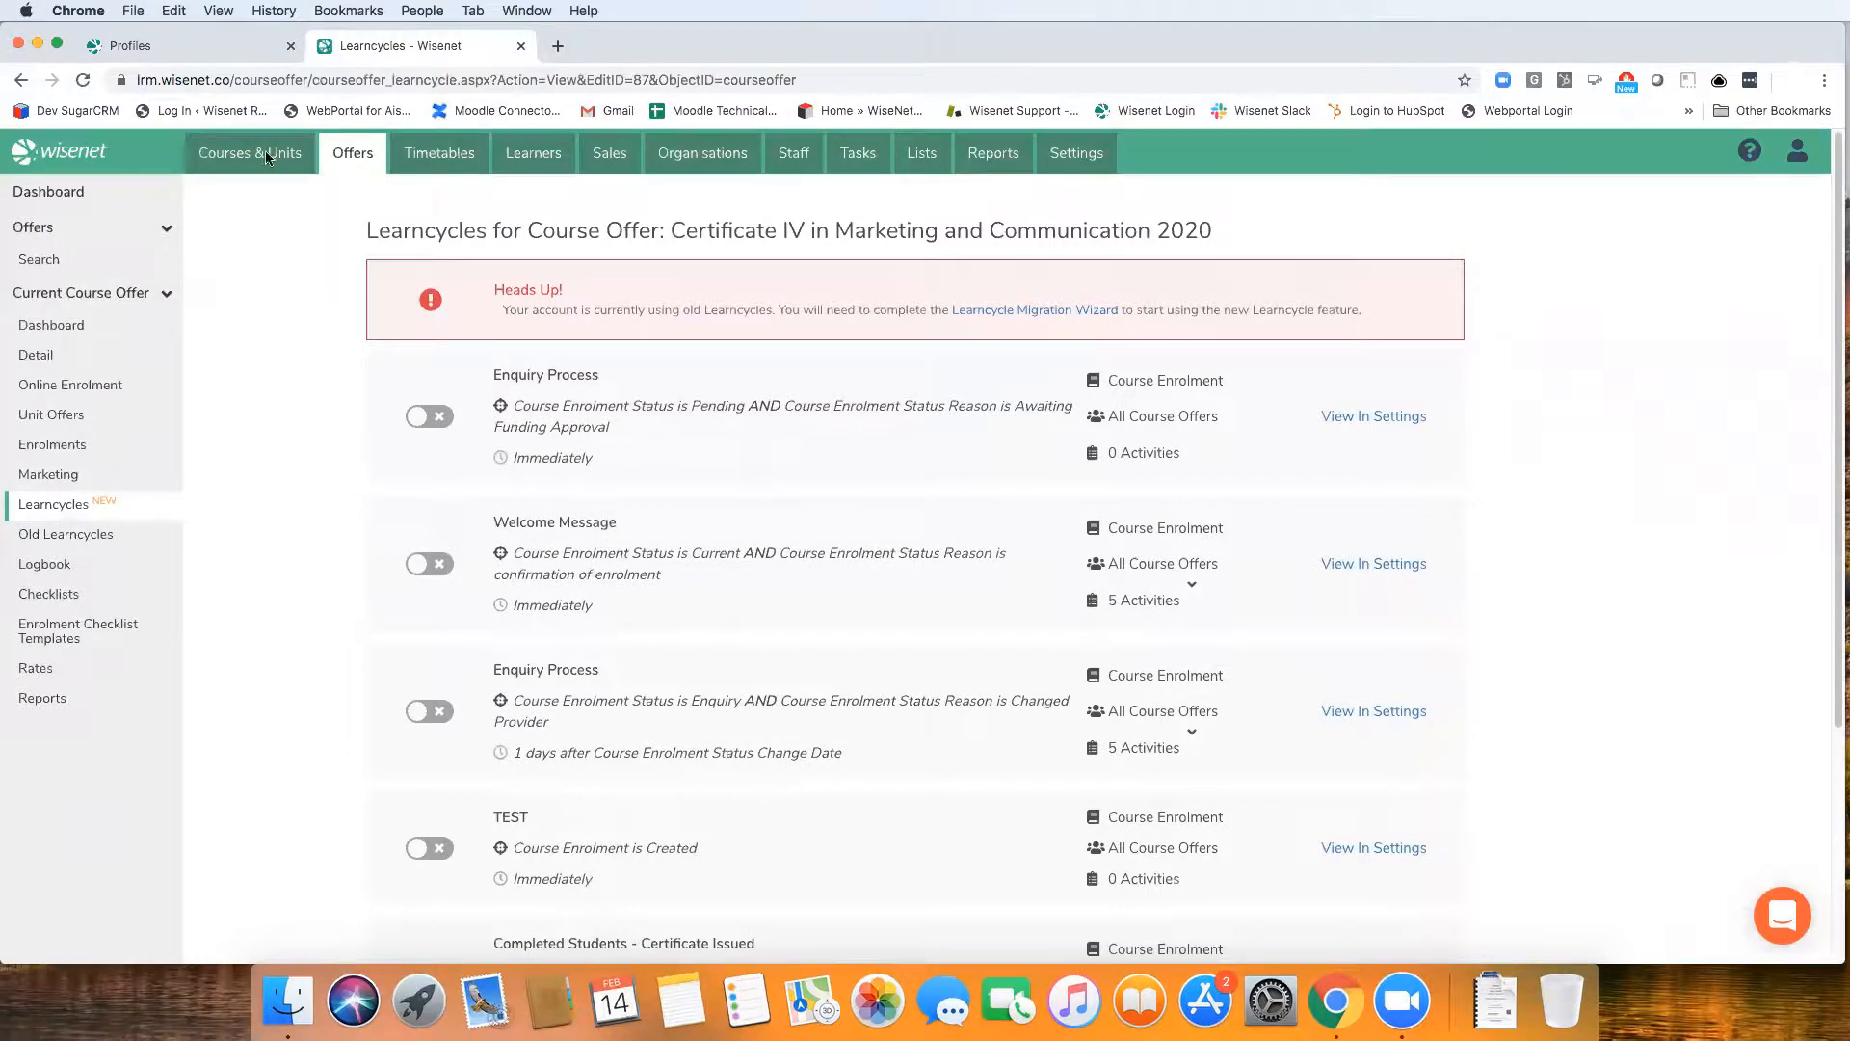
Open the Learncycles settings, review the Learncycle Migration Wizard without confirming it, and return to the Learncycles list
{"action": "left_click", "coordinate": [1063, 154]}
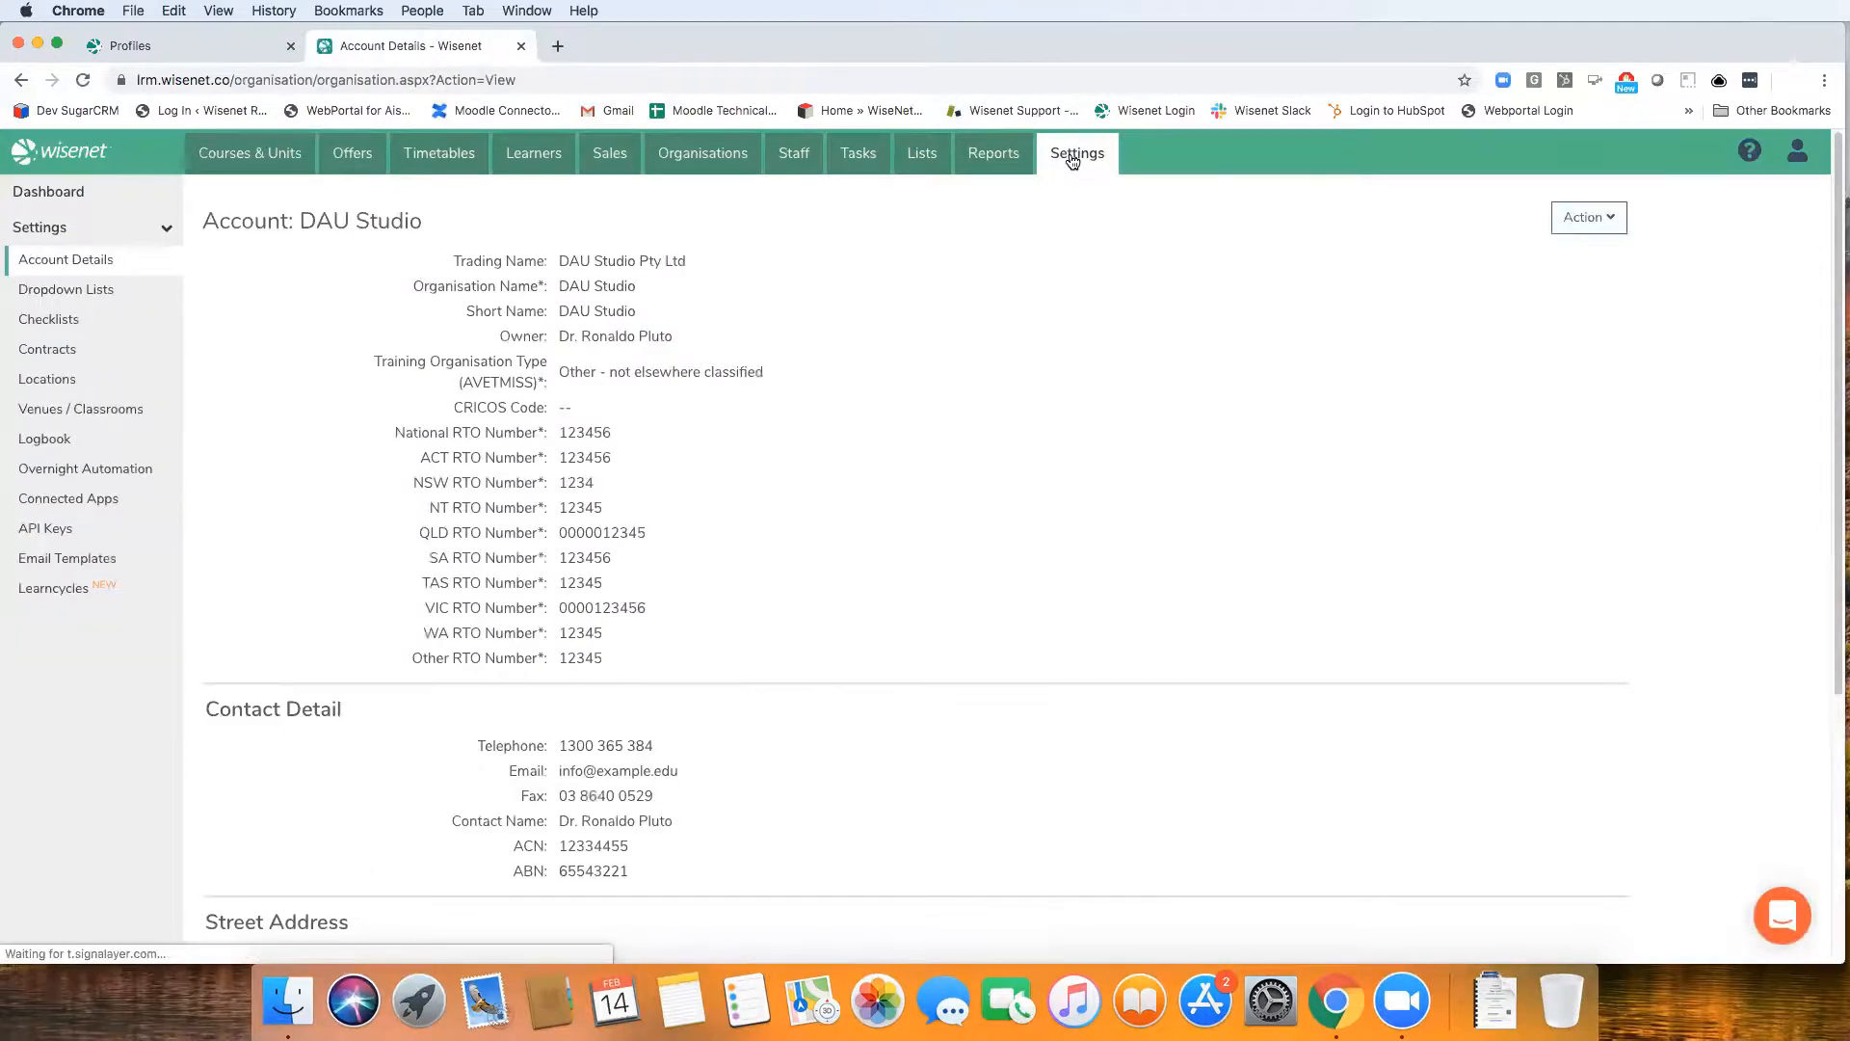
{"action": "left_click", "coordinate": [65, 590]}
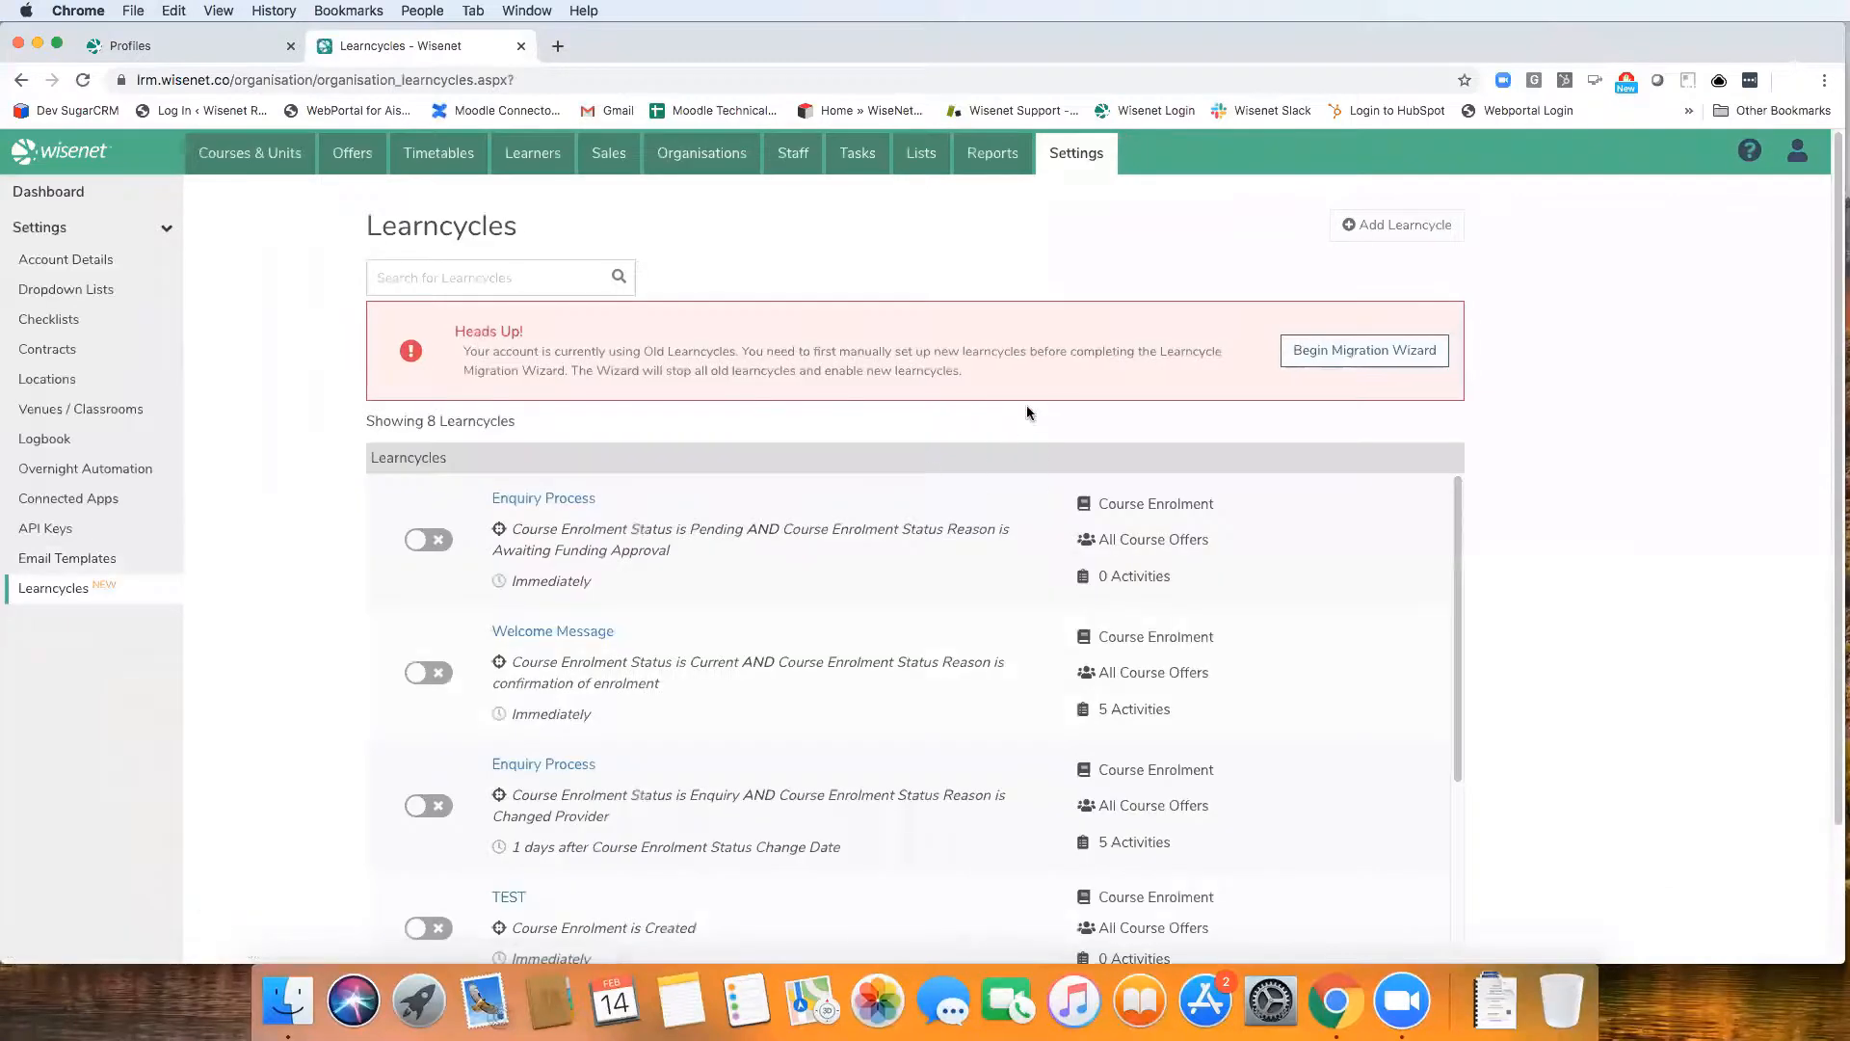
{"action": "left_click", "coordinate": [1349, 352]}
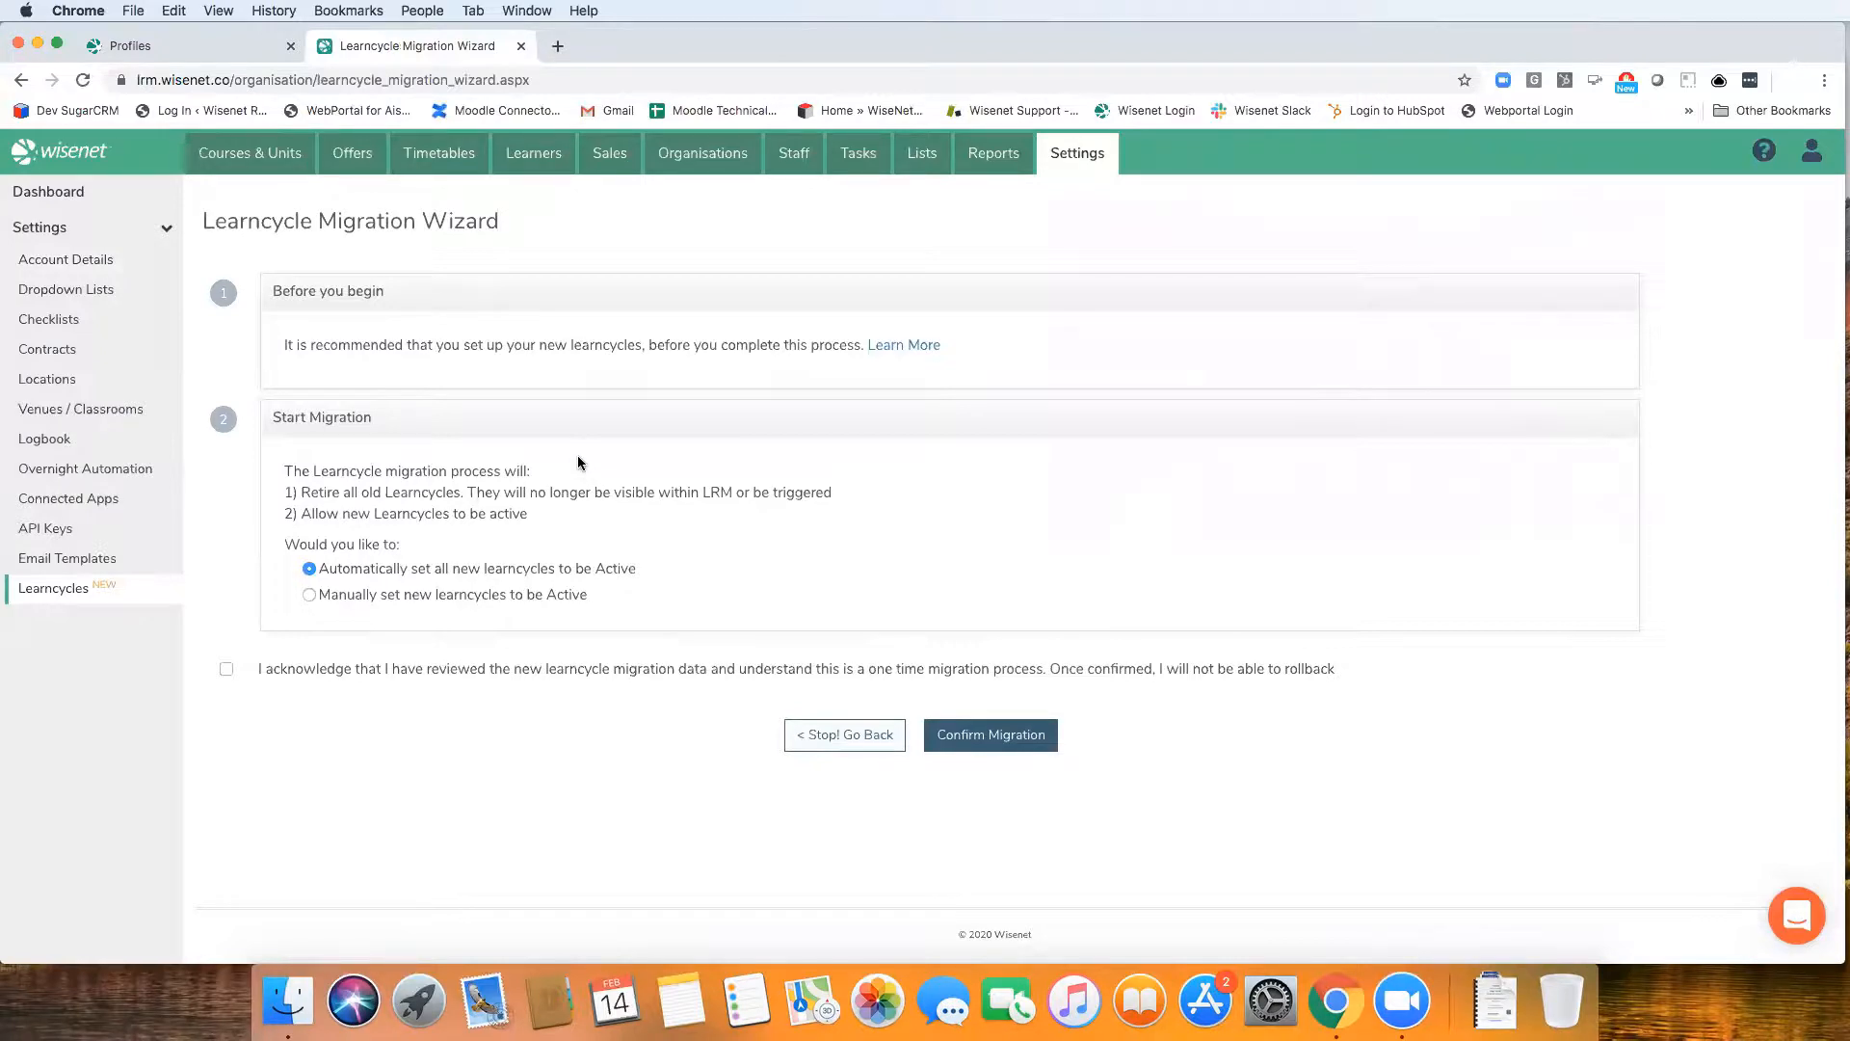
{"action": "left_click", "coordinate": [56, 591]}
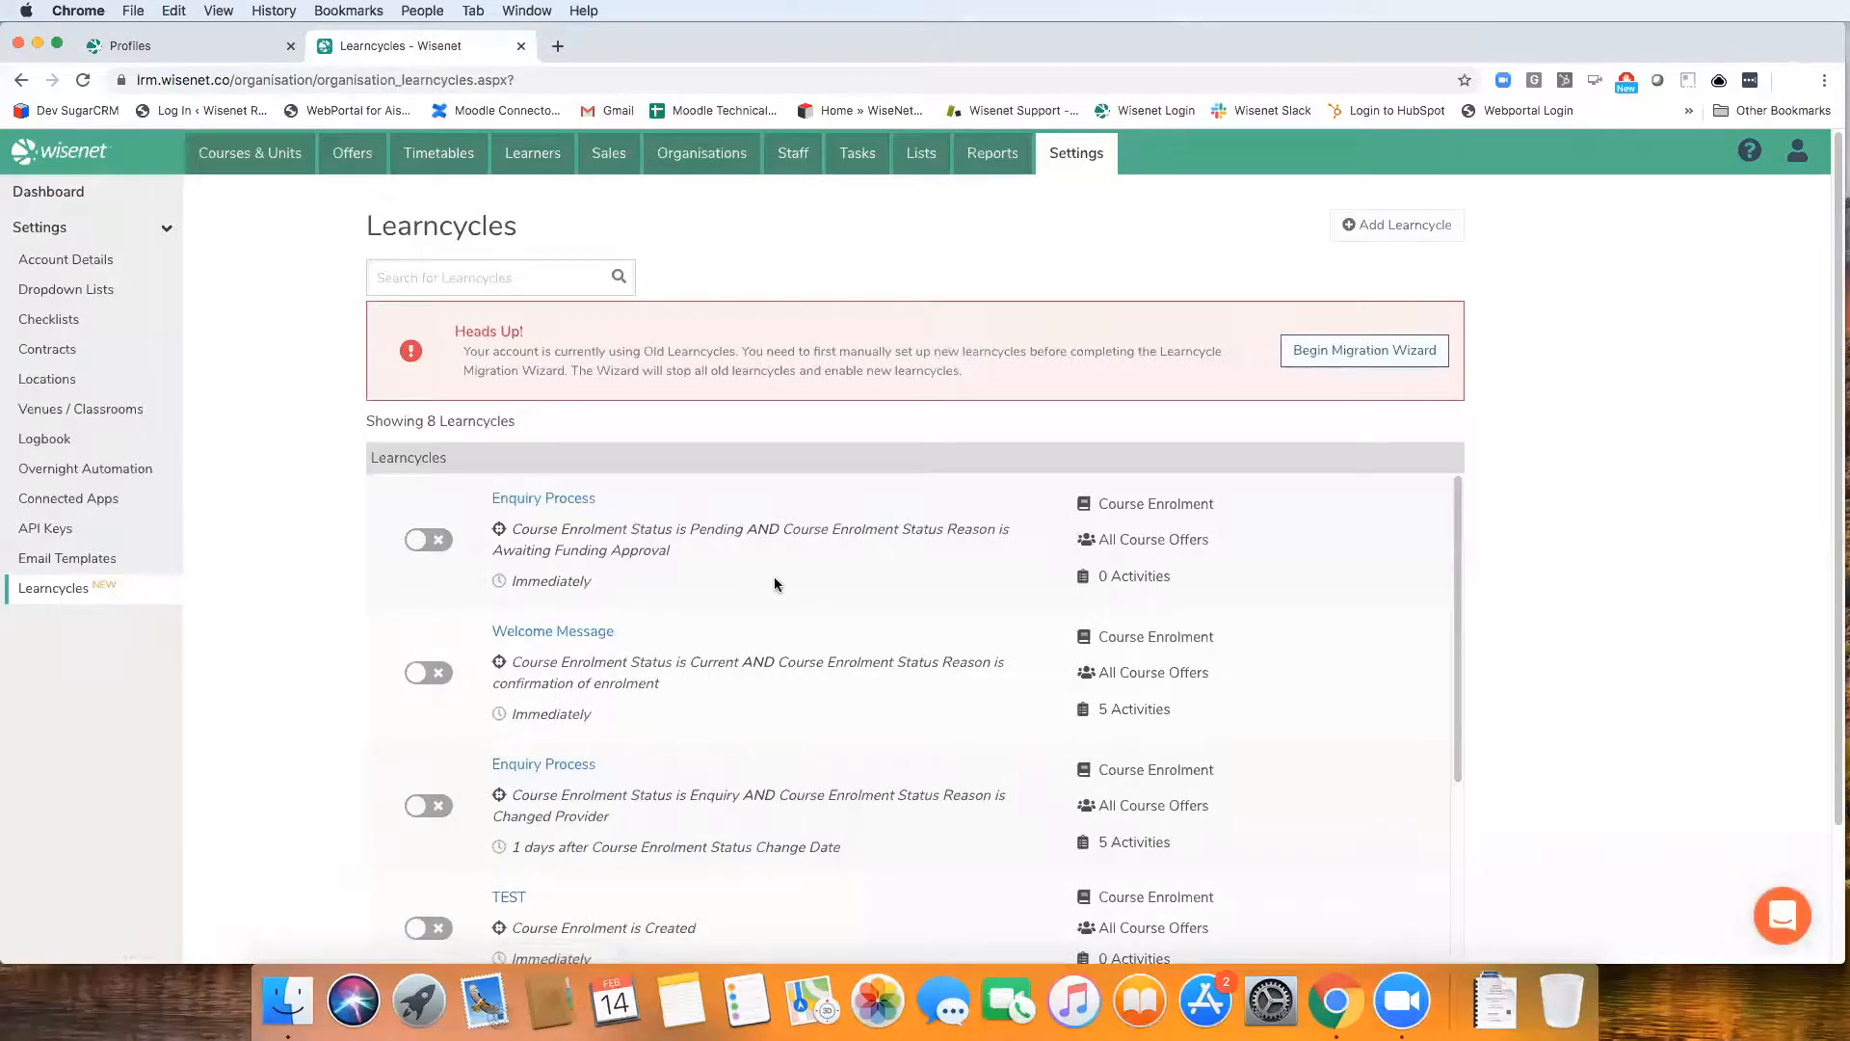
Start a new learncycle and name it Enrolment Tasks
{"action": "left_click", "coordinate": [1399, 238]}
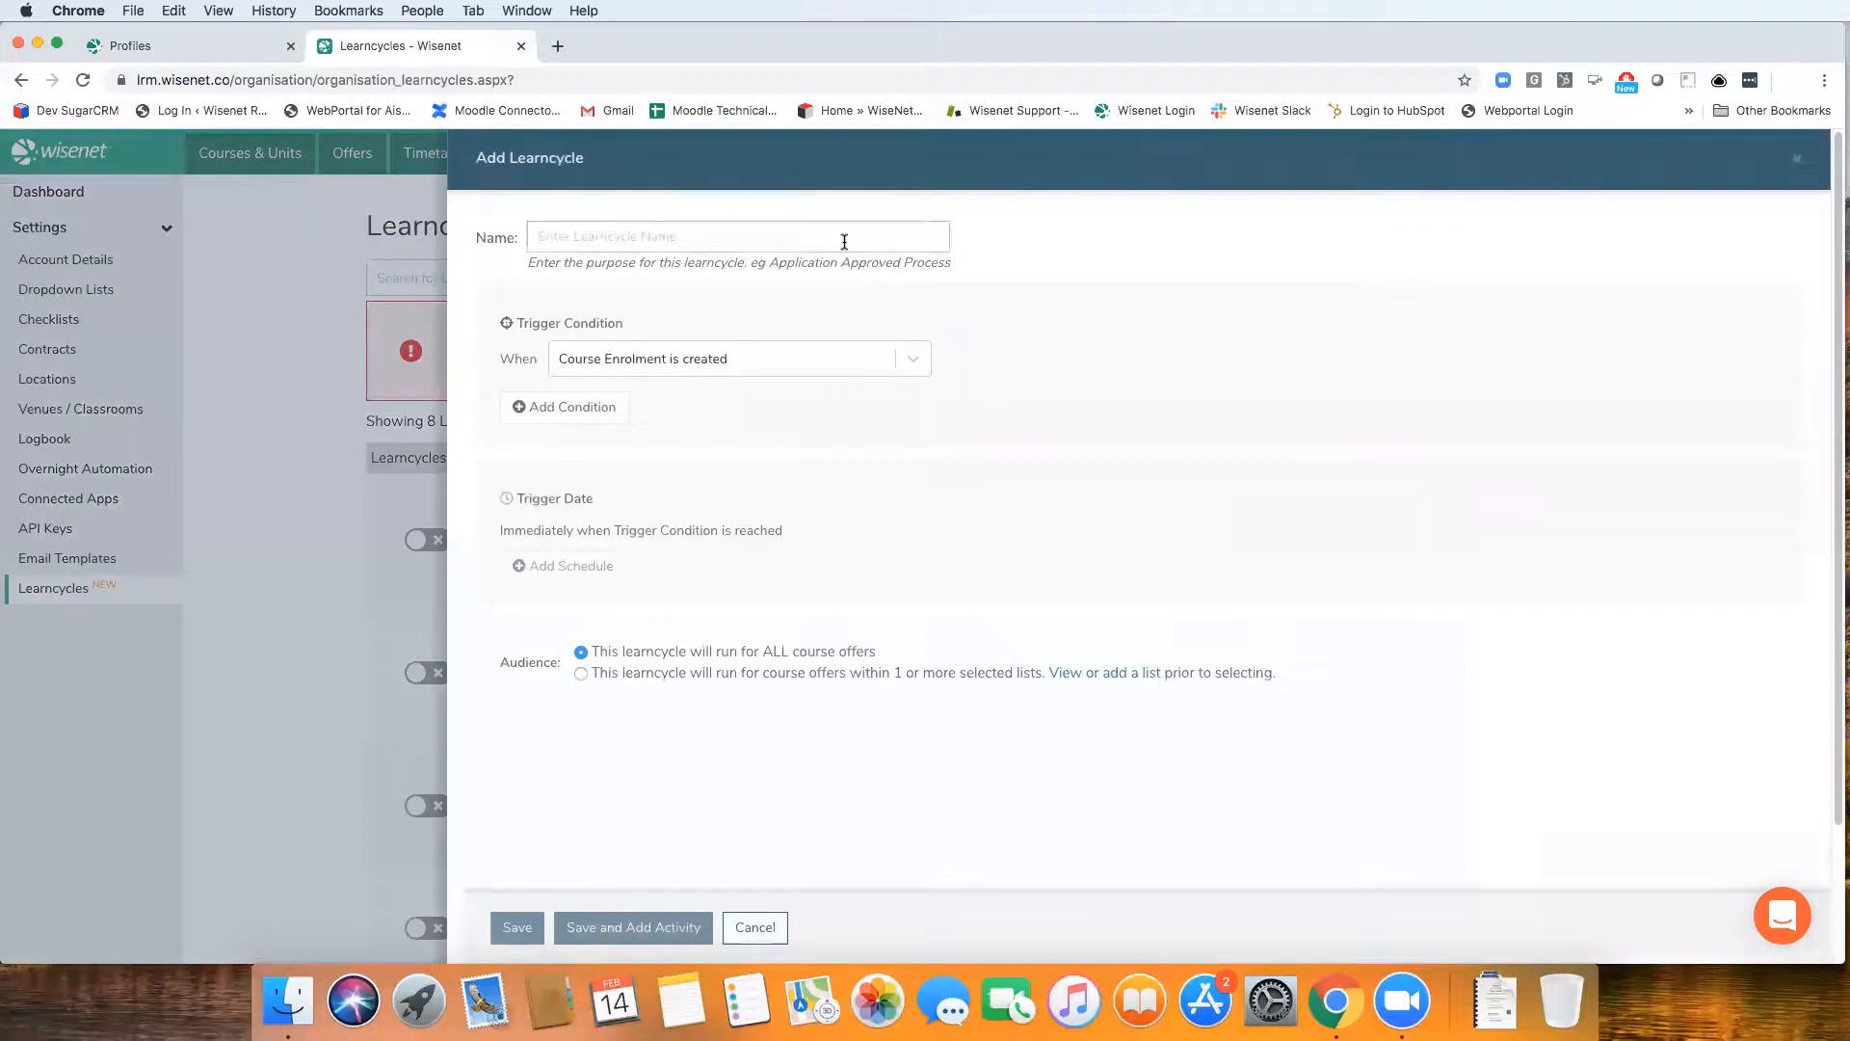
{"action": "left_click", "coordinate": [806, 238]}
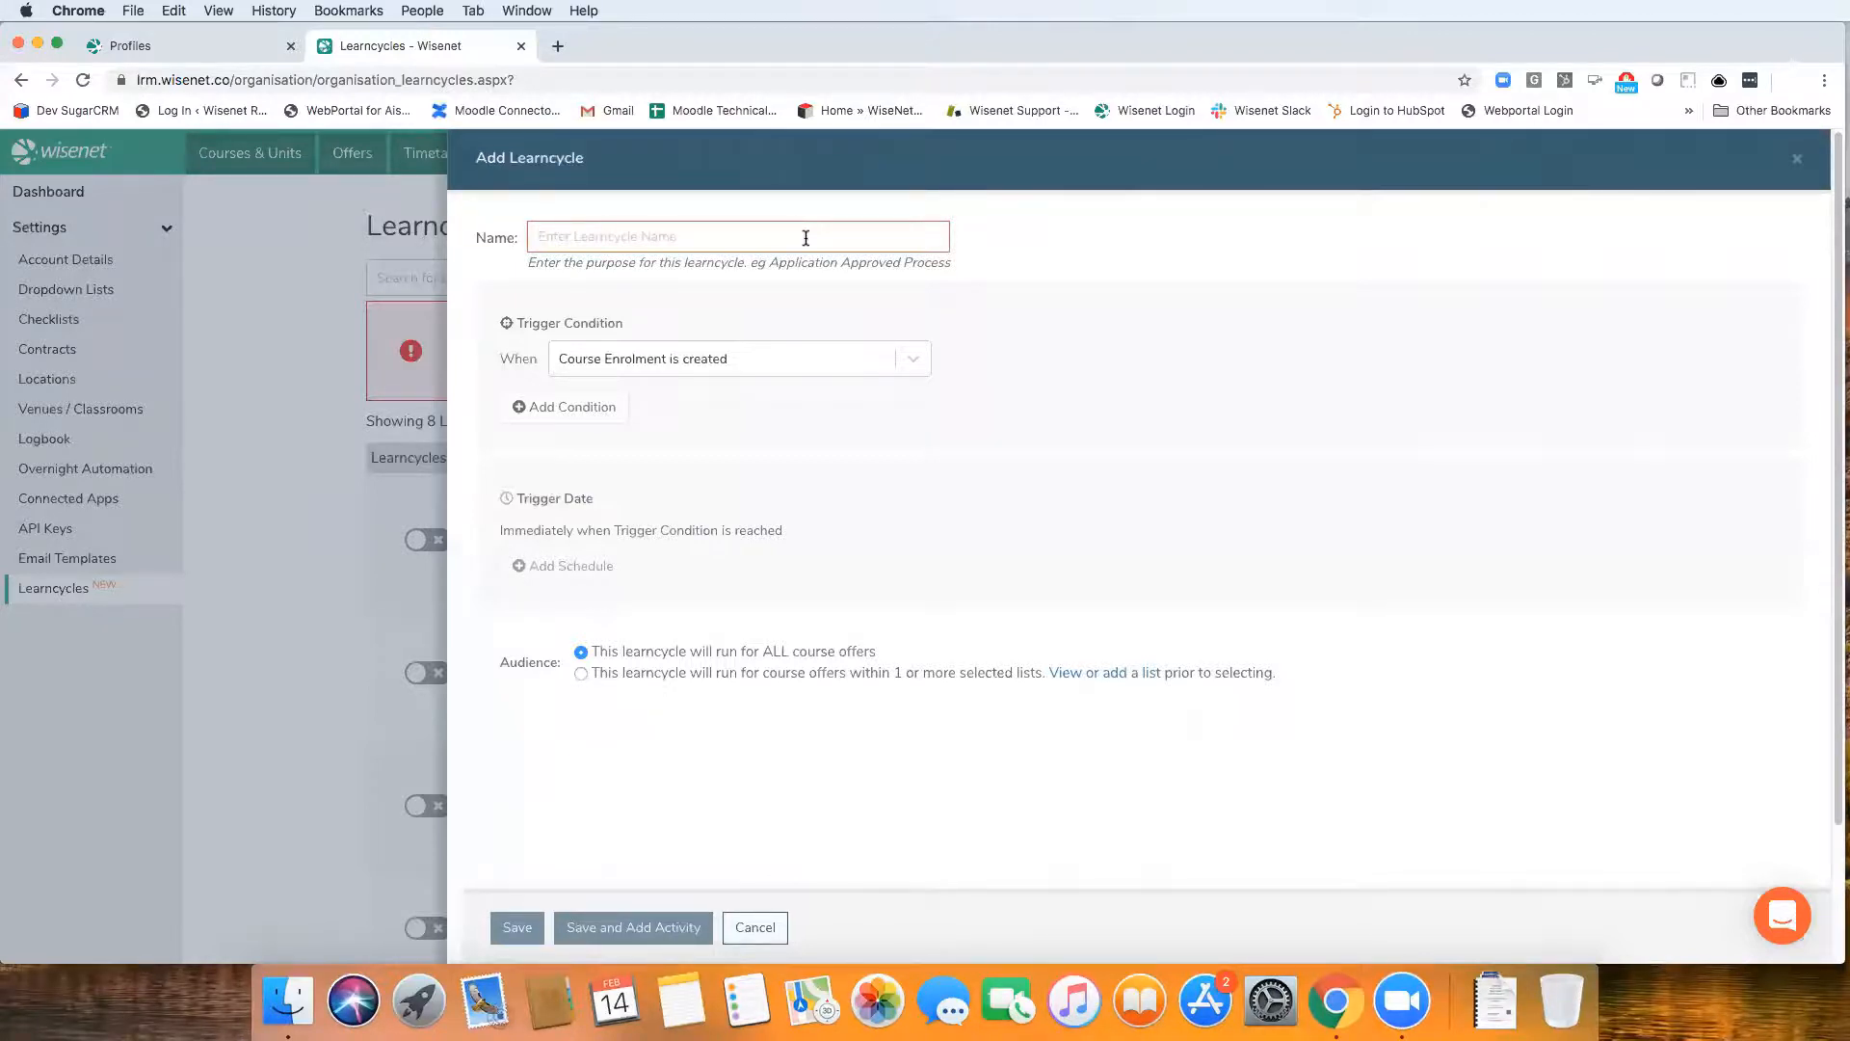
{"action": "type", "text": "Current"}
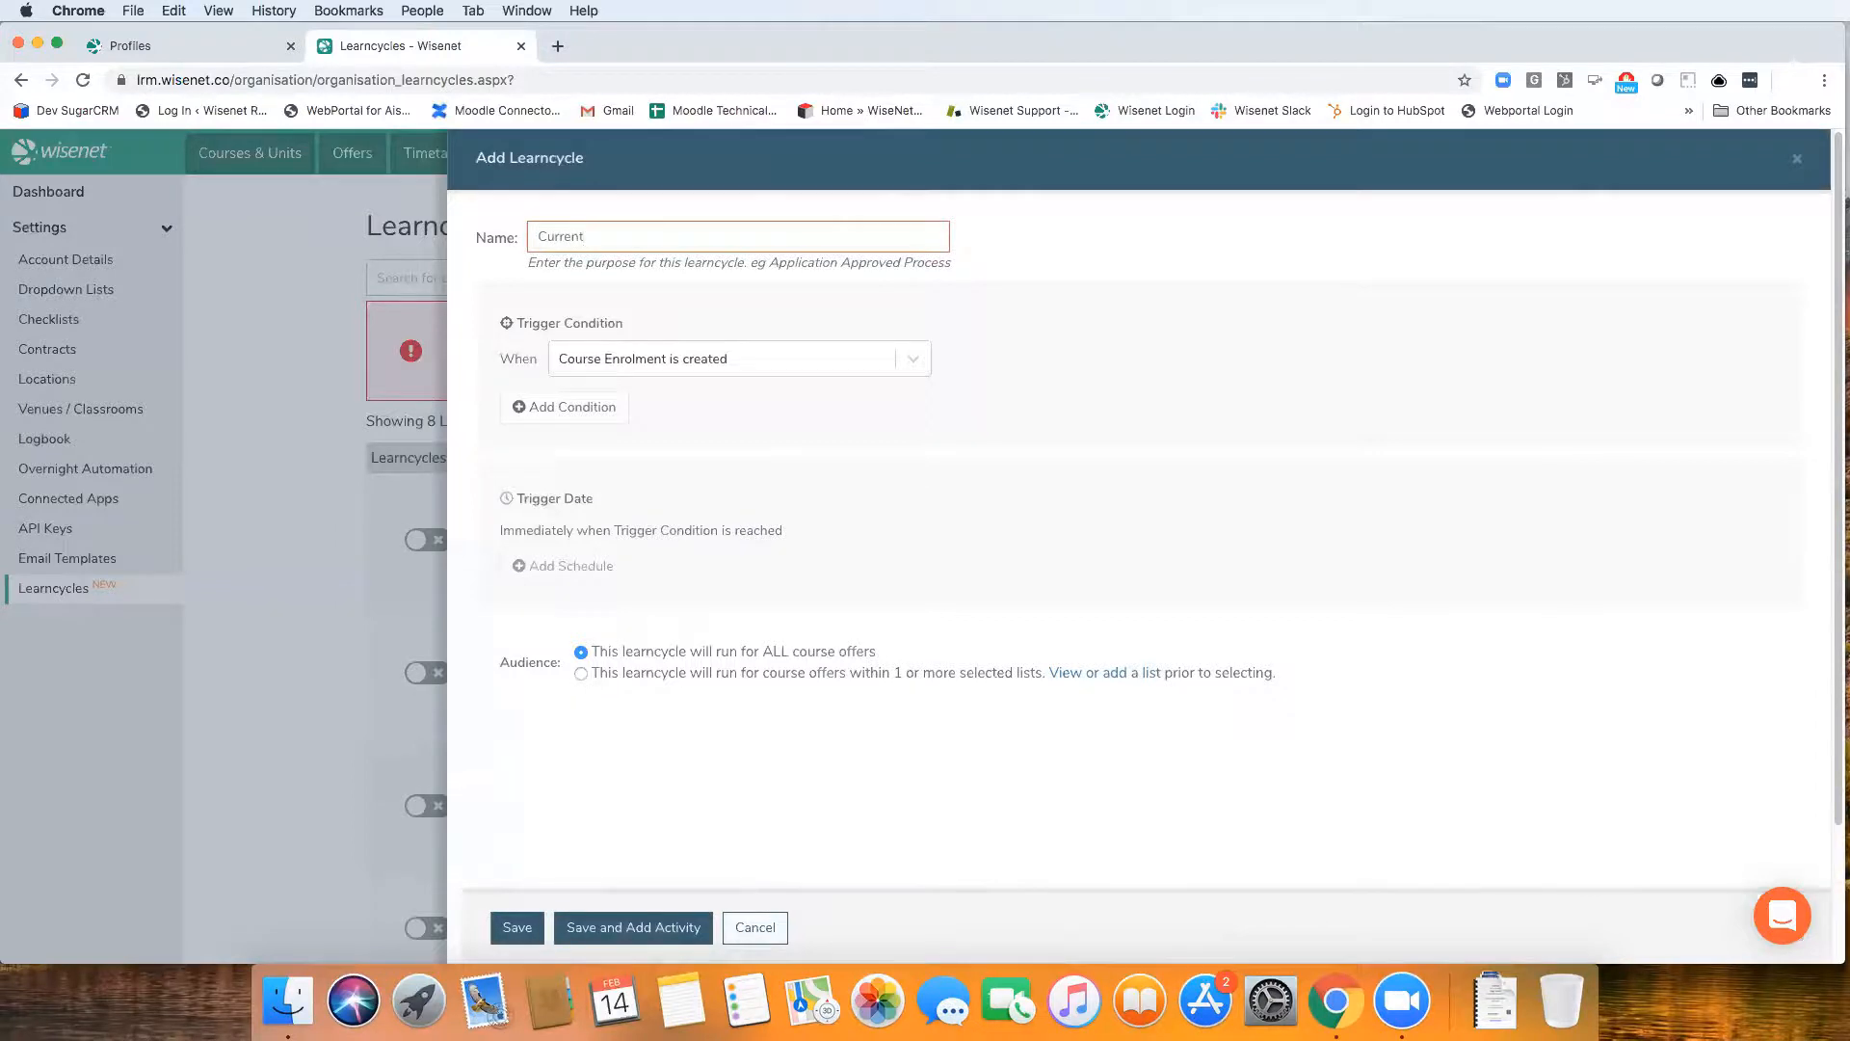
{"action": "key", "text": "BackSpace"}
{"action": "key", "text": "BackSpace"}
{"action": "key", "text": "BackSpace"}
{"action": "key", "text": "BackSpace"}
{"action": "key", "text": "BackSpace"}
{"action": "key", "text": "BackSpace"}
{"action": "key", "text": "BackSpace"}
{"action": "key", "text": "BackSpace"}
{"action": "type", "text": "Enrolment Tasks"}
Set the learncycle's trigger condition to Course Enrolment Status is Current
{"action": "left_click", "coordinate": [626, 366]}
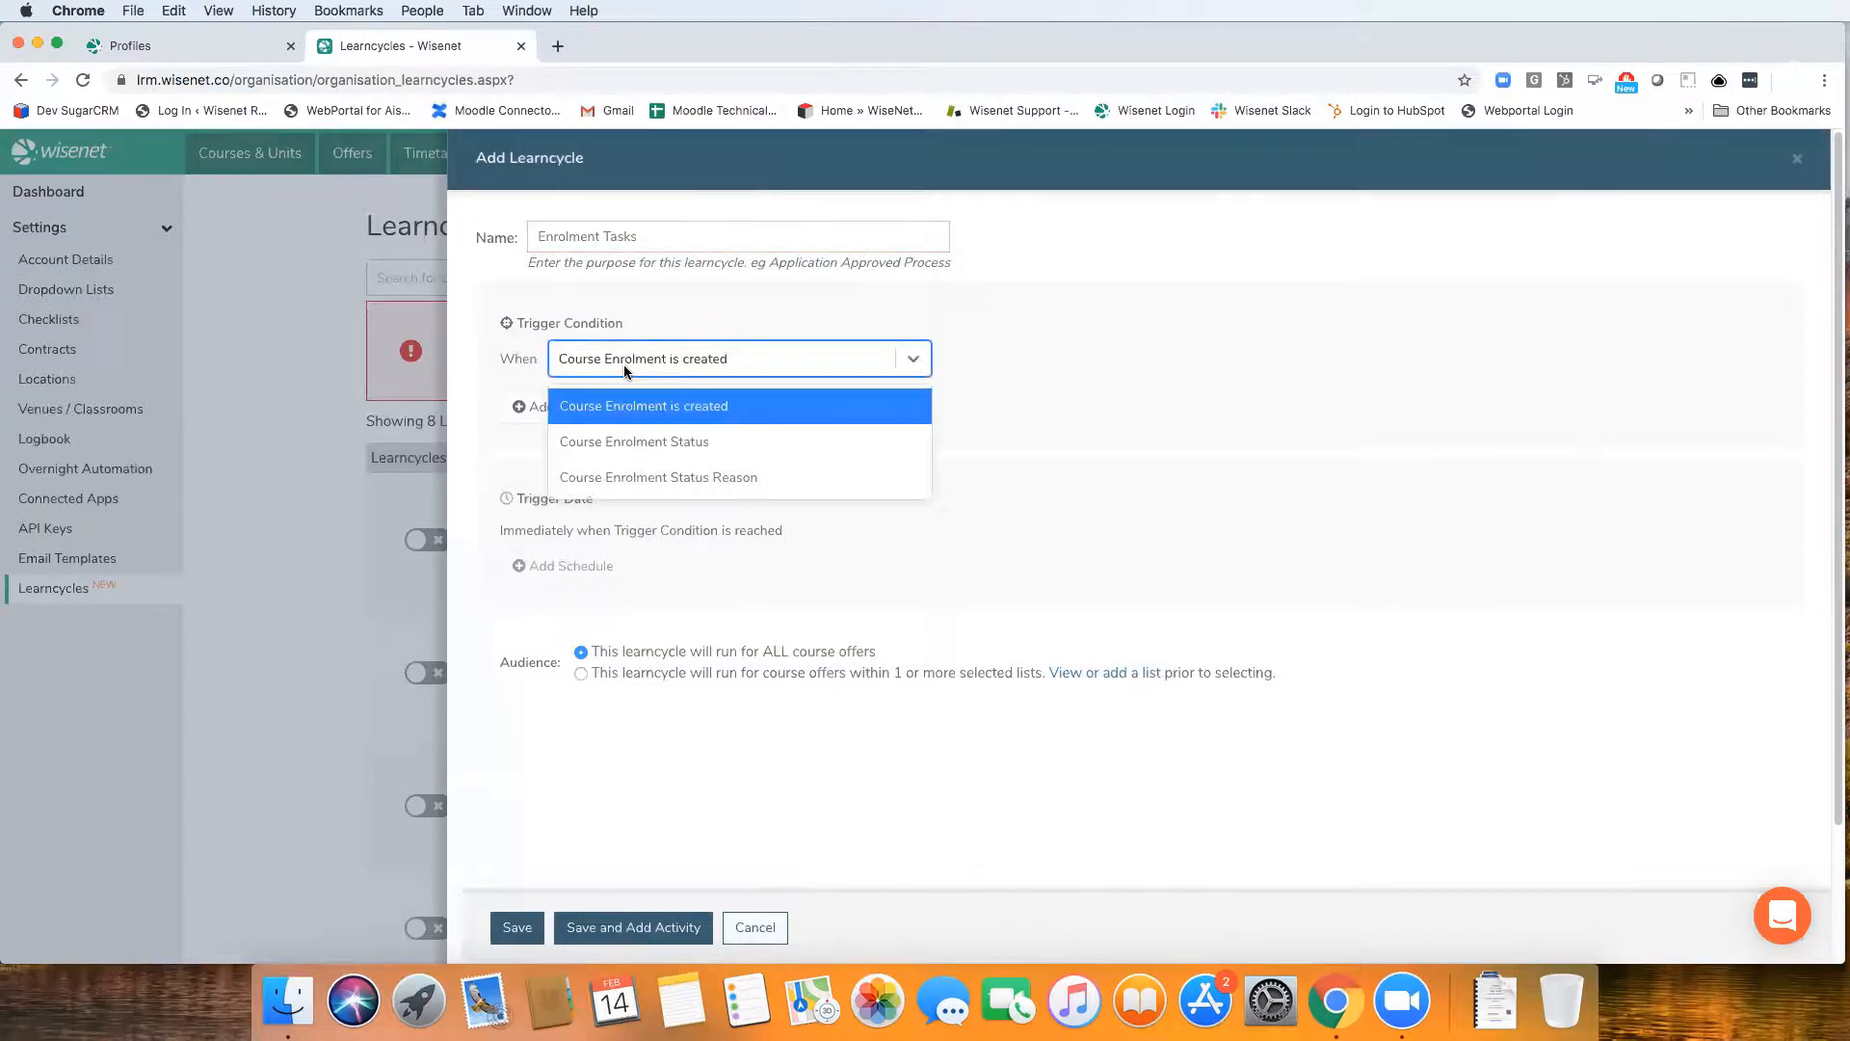
{"action": "left_click", "coordinate": [659, 444]}
{"action": "left_click", "coordinate": [1008, 359]}
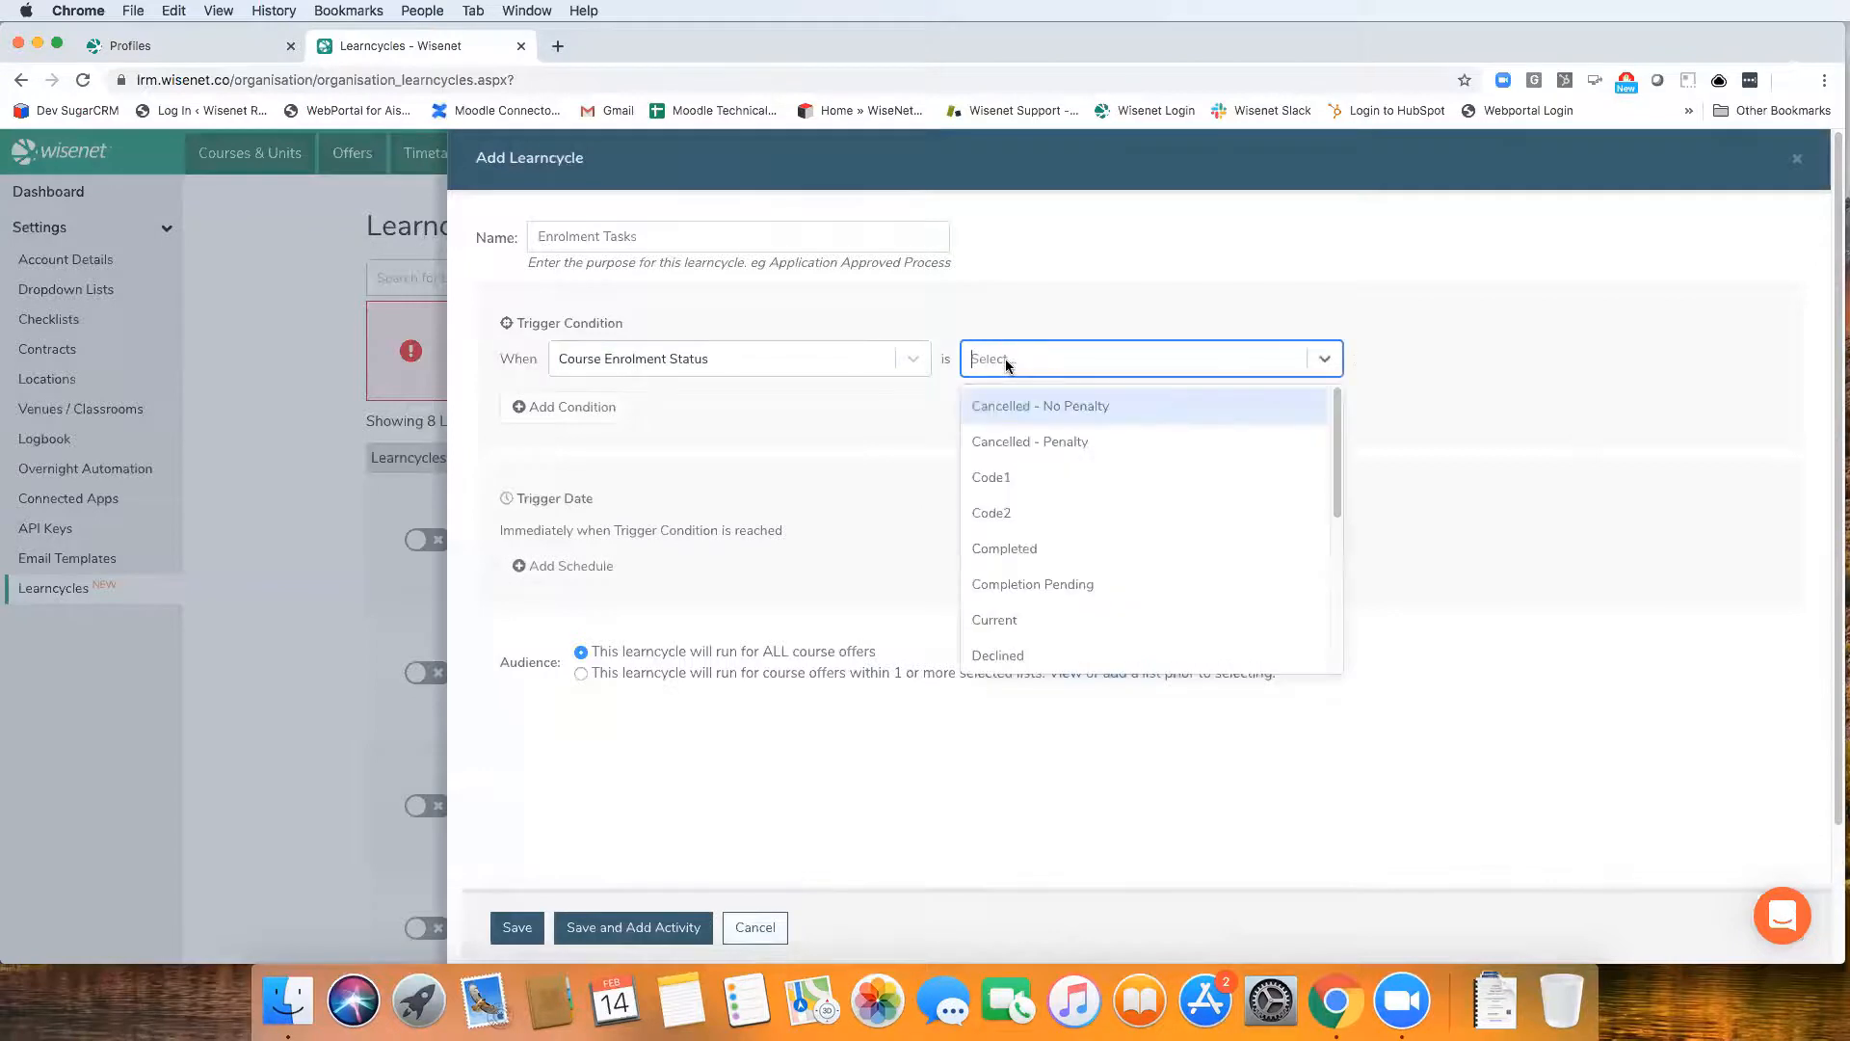
{"action": "left_click", "coordinate": [1009, 618]}
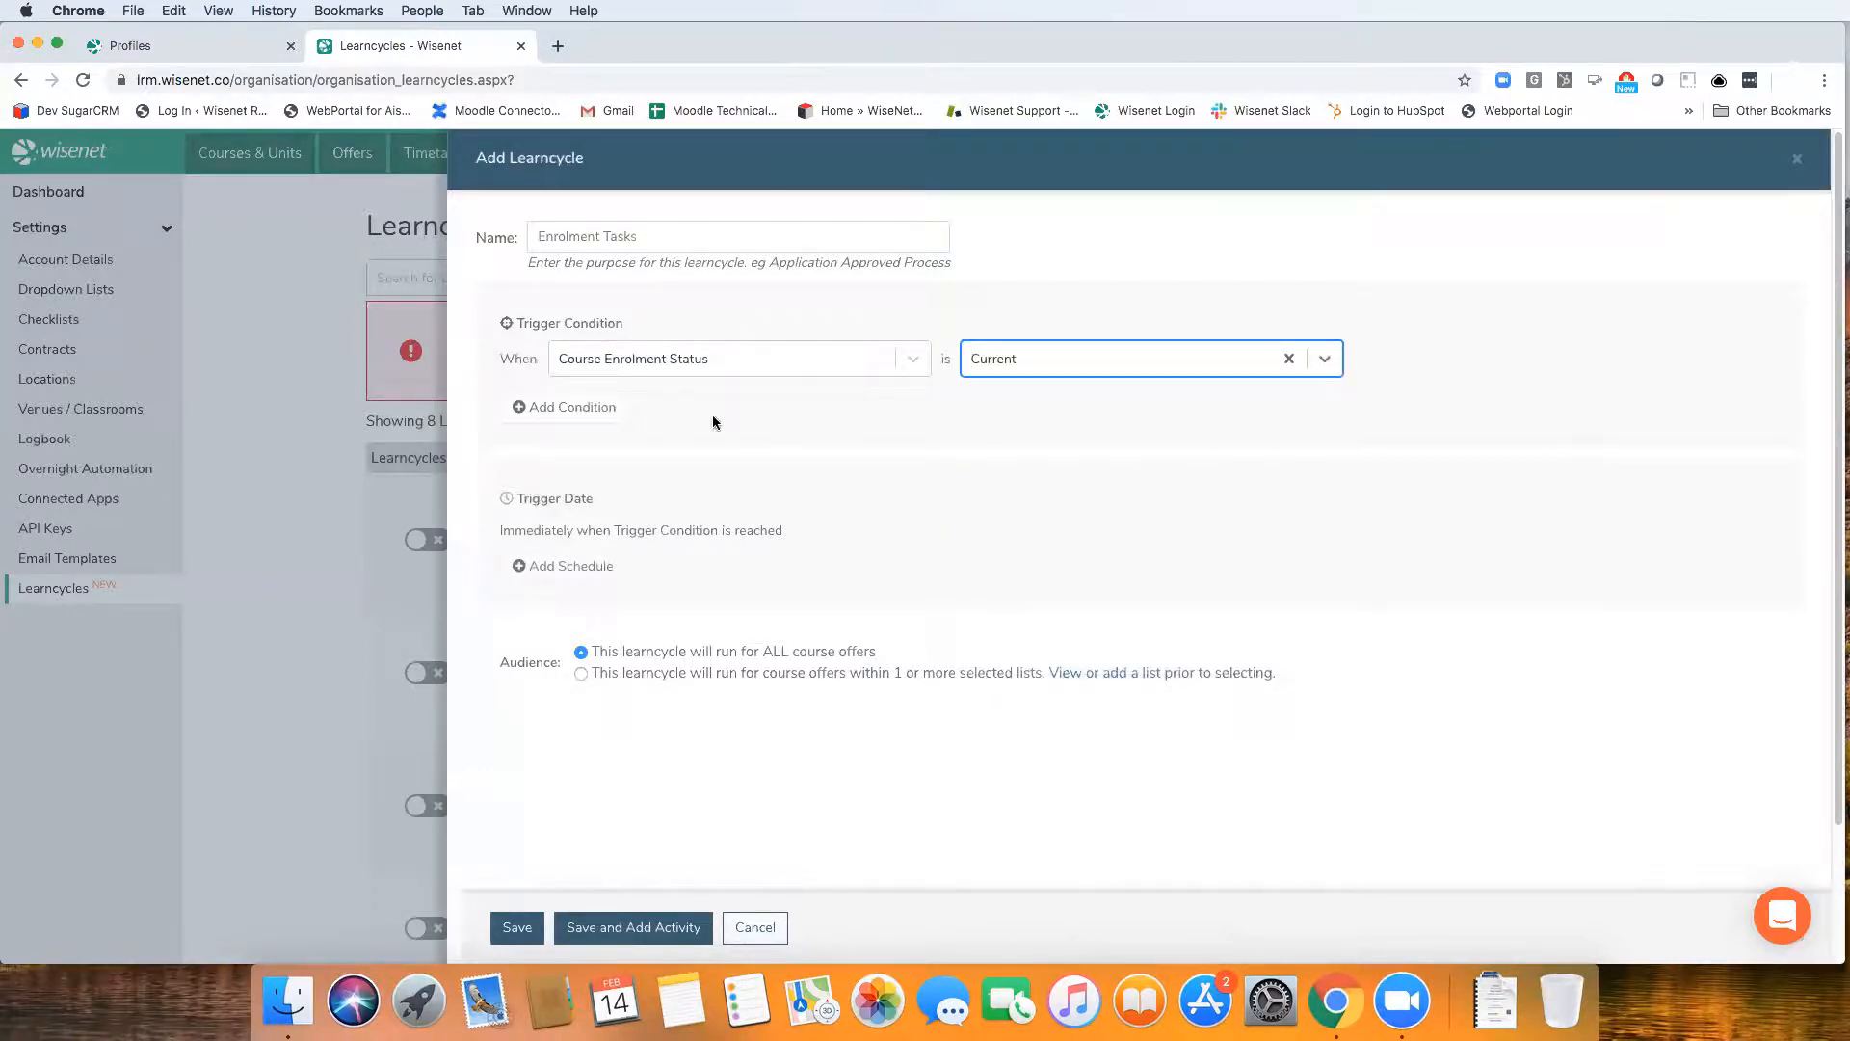
Try a second trigger condition on Course Enrolment Status Reason, browsing the available reasons before removing it
{"action": "left_click", "coordinate": [578, 407]}
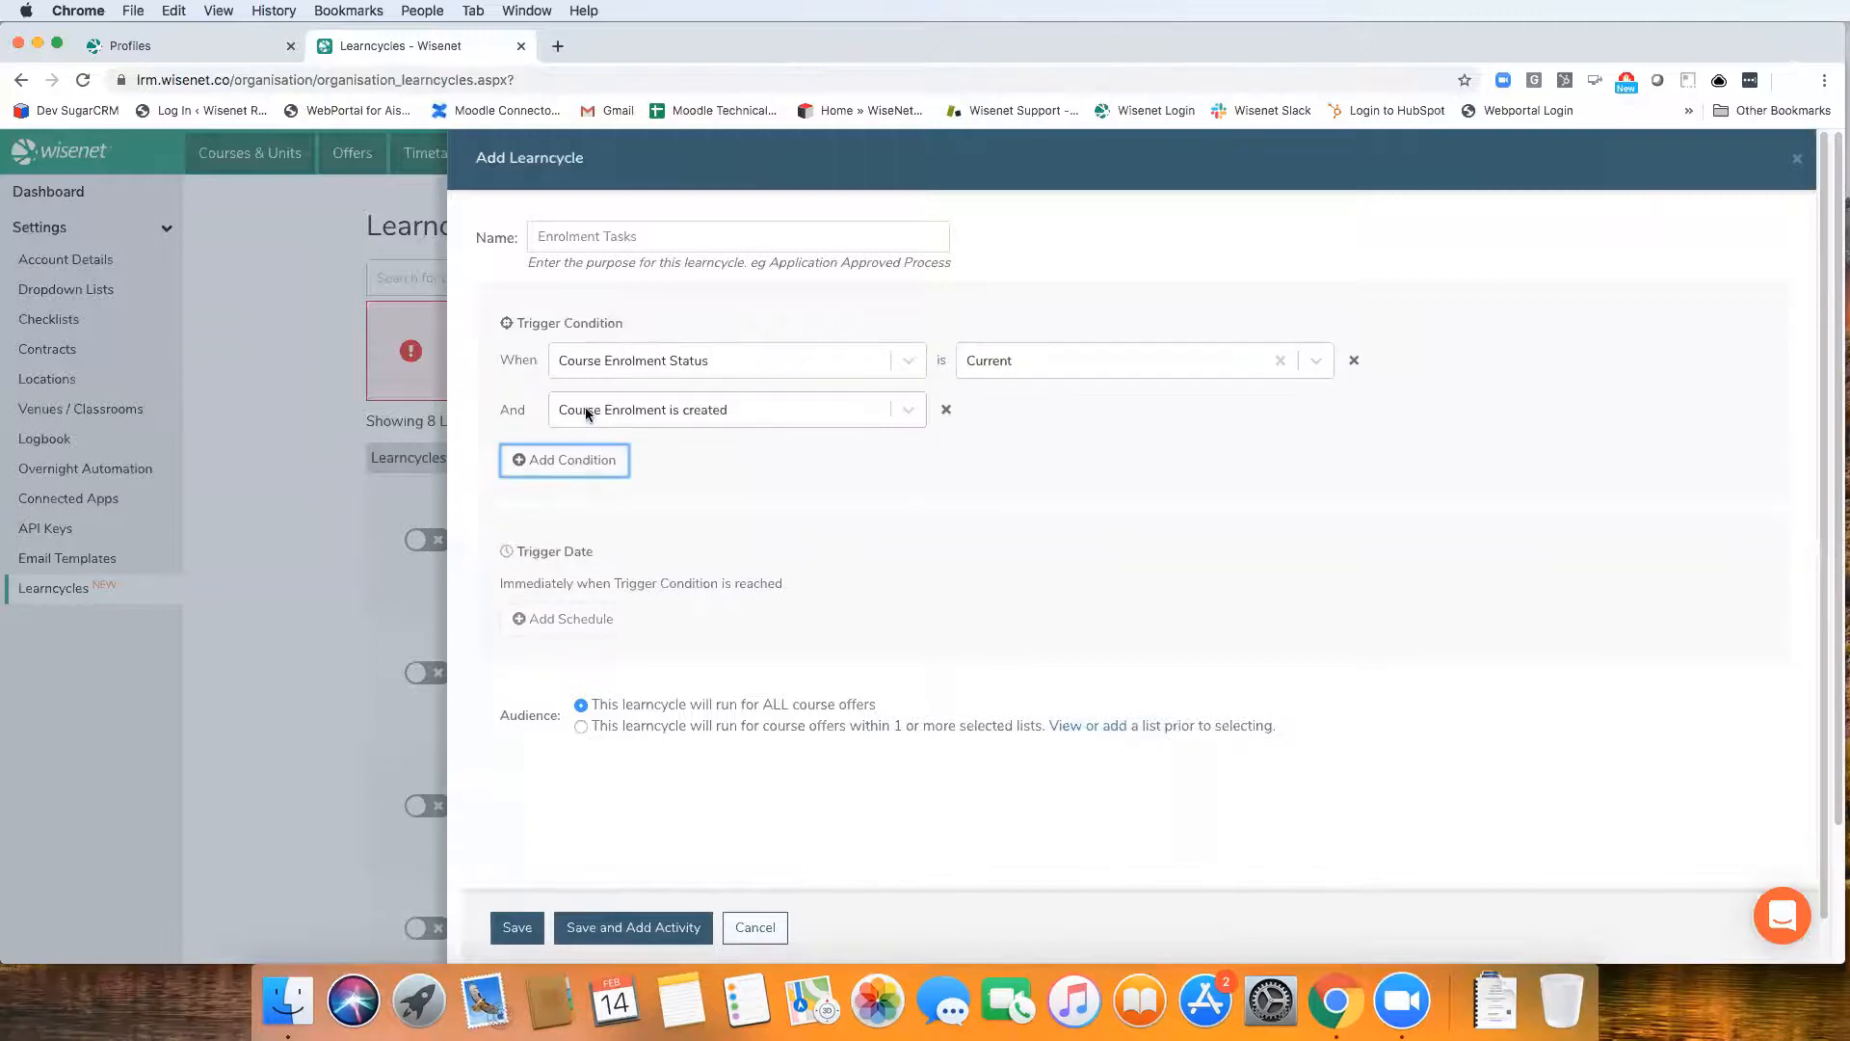
{"action": "left_click", "coordinate": [684, 414]}
{"action": "left_click", "coordinate": [681, 492]}
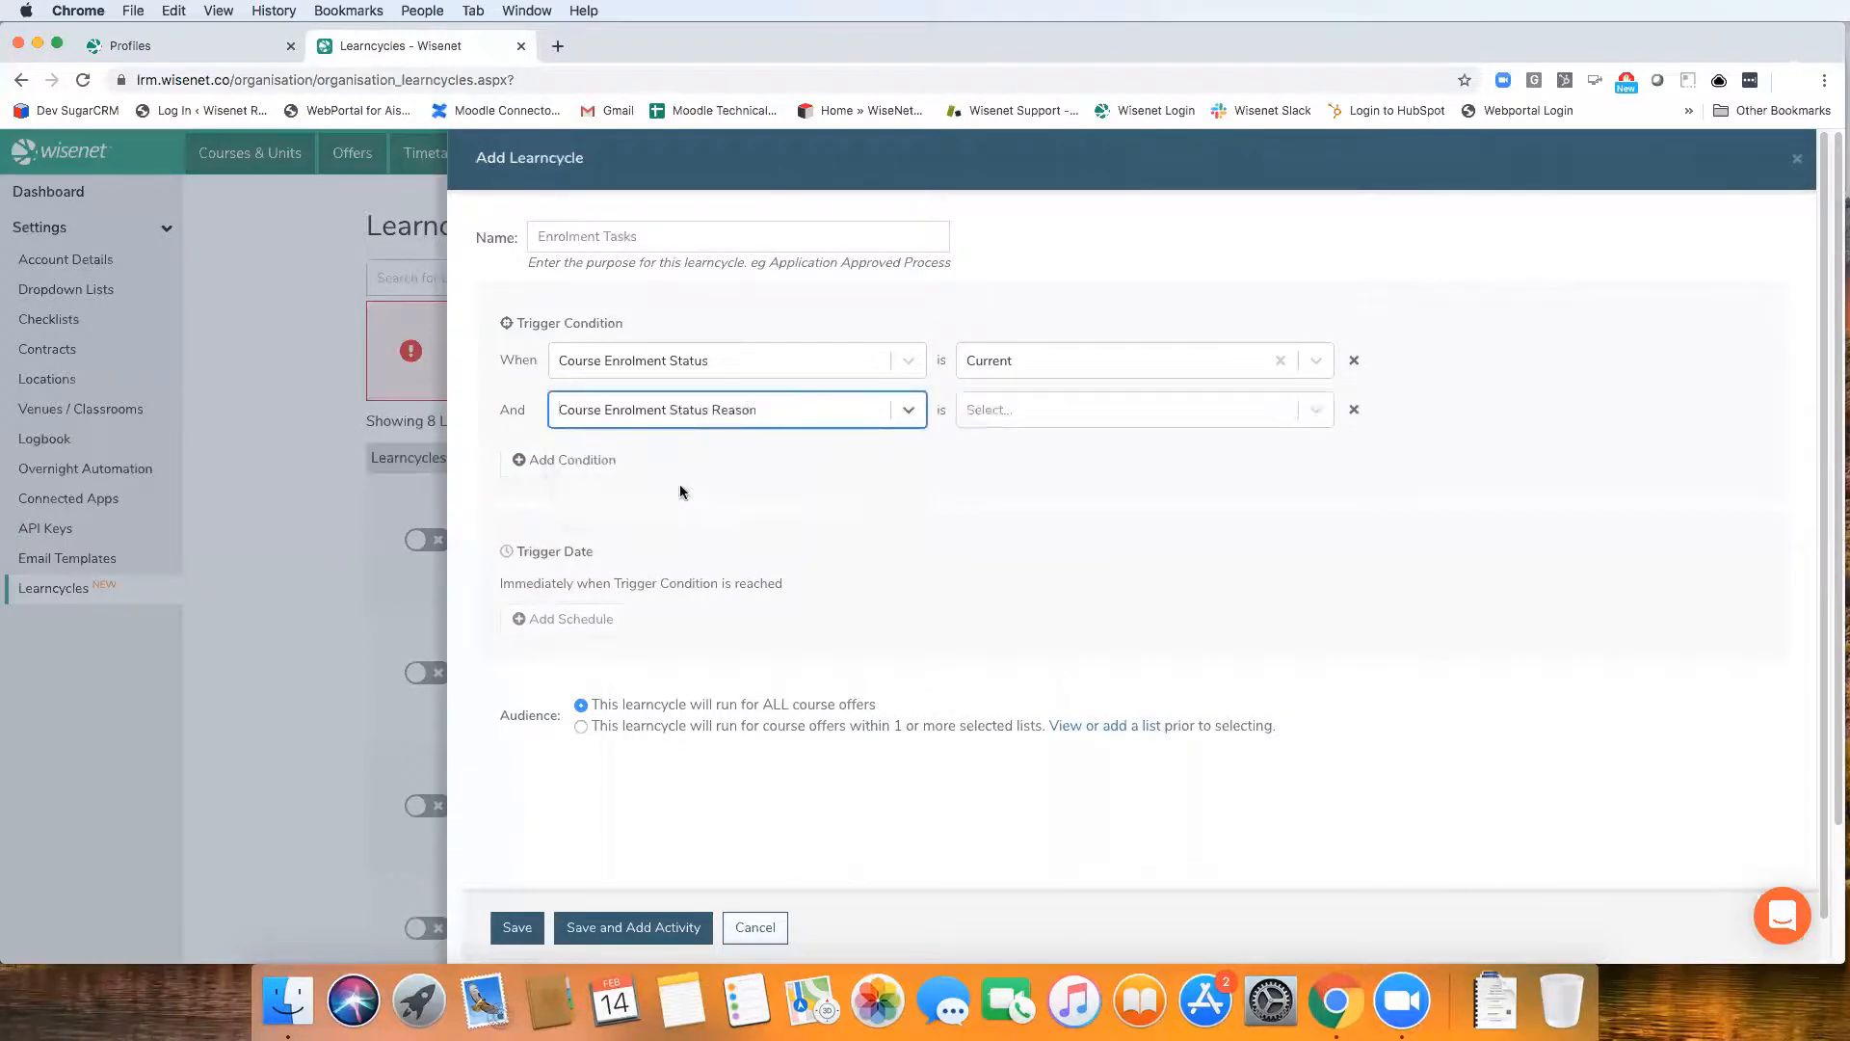
{"action": "left_click", "coordinate": [1012, 408]}
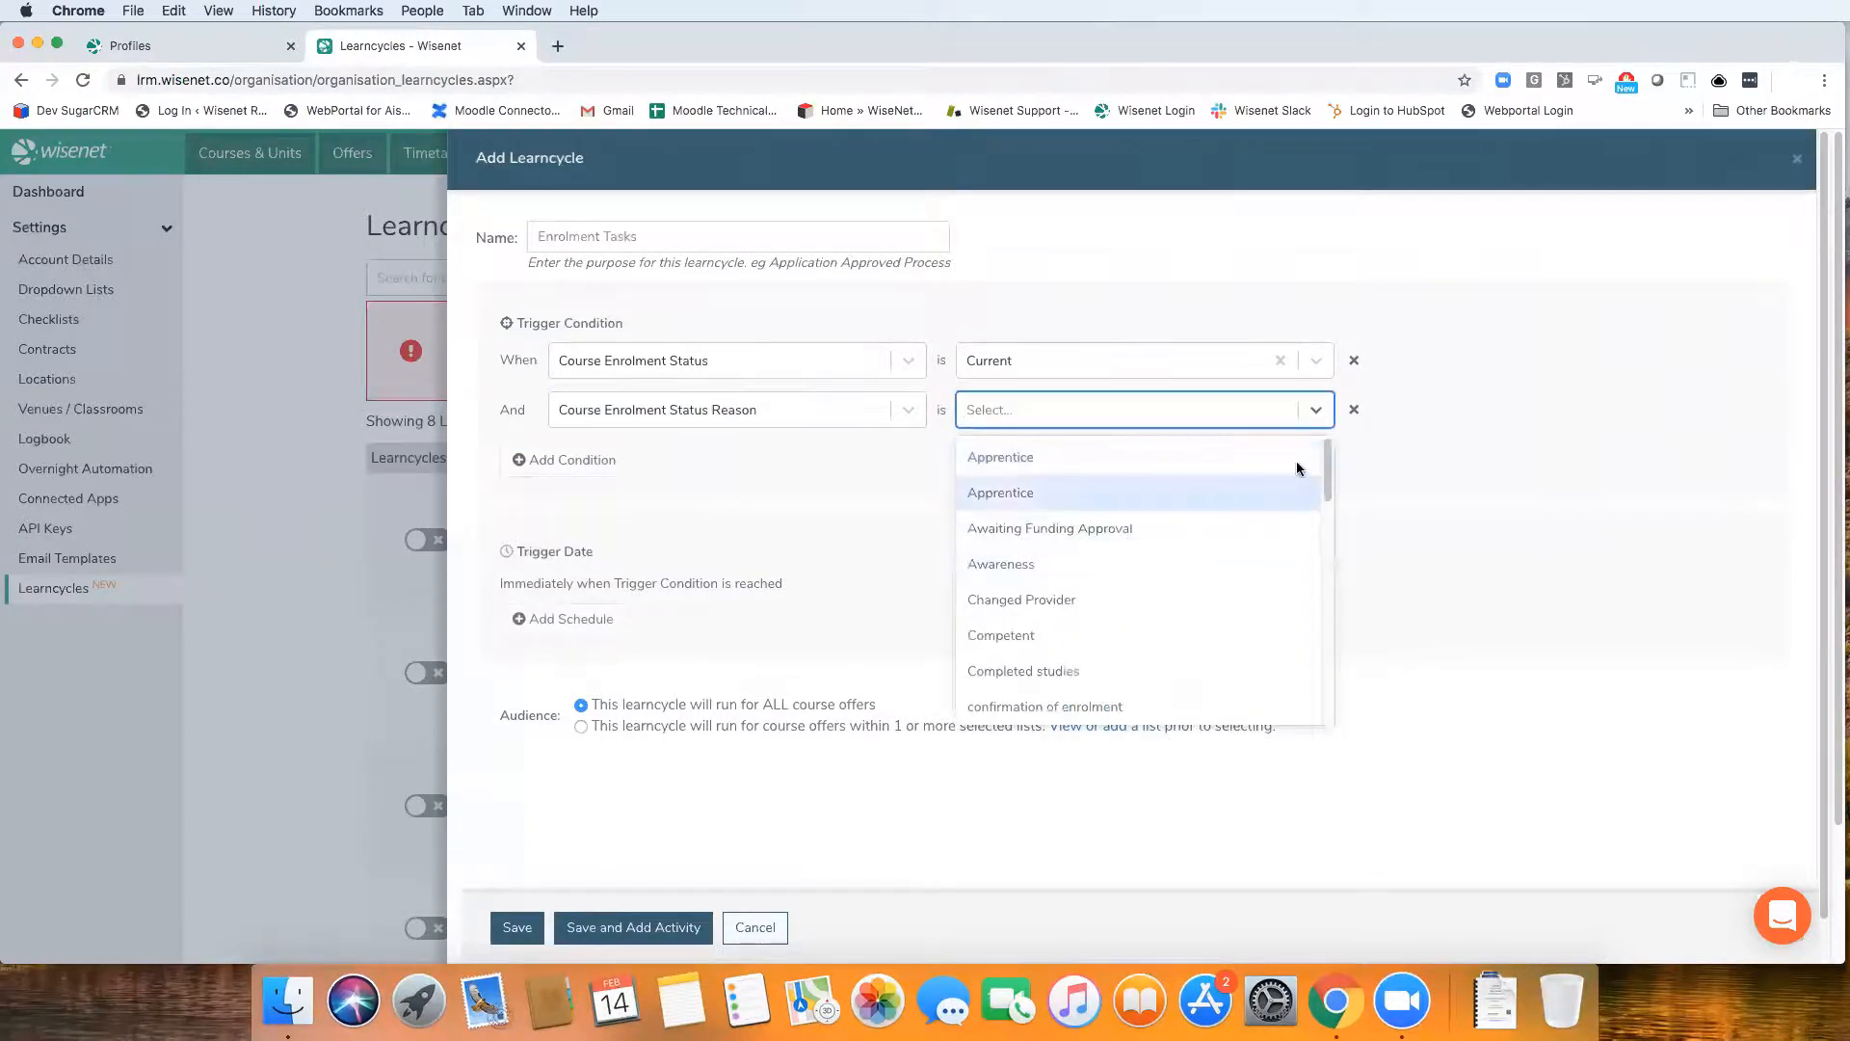
{"action": "left_click_drag", "start_coordinate": [1326, 461], "coordinate": [1319, 556]}
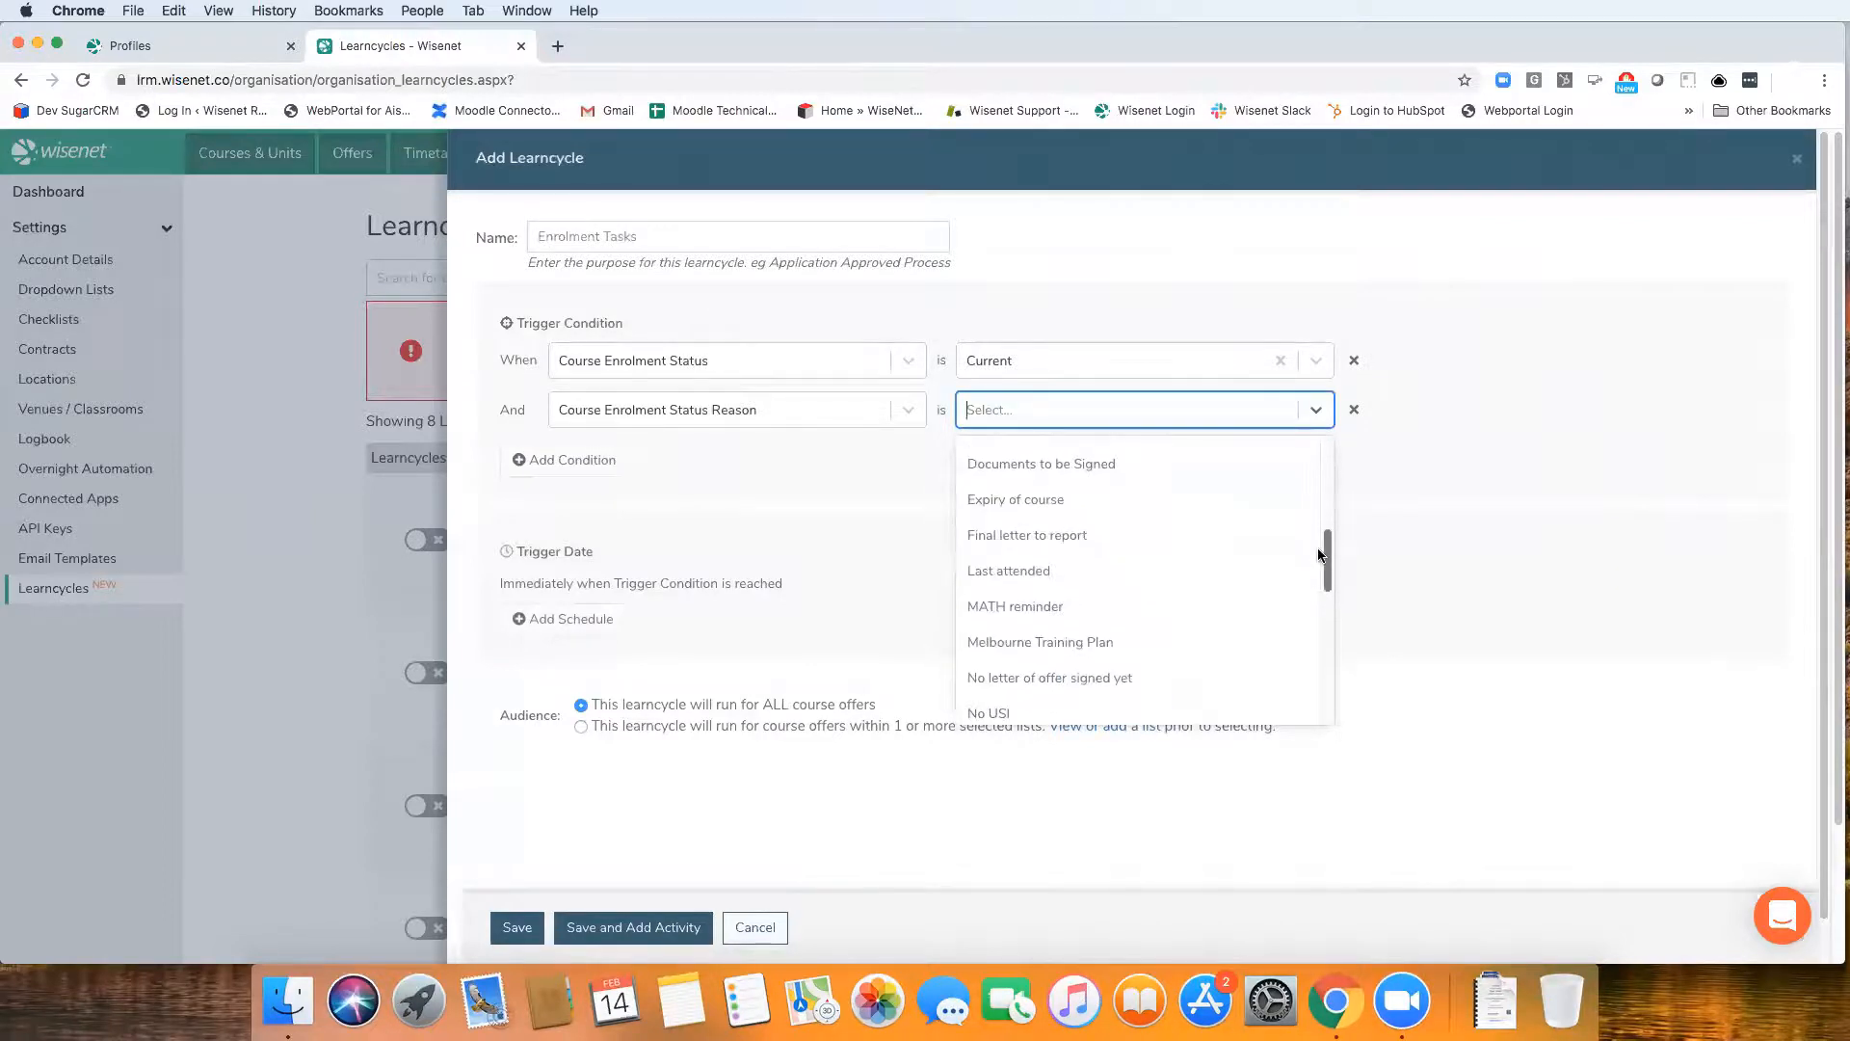
{"action": "scroll", "coordinate": [1312, 603], "scroll_direction": "down", "scroll_amount": 10}
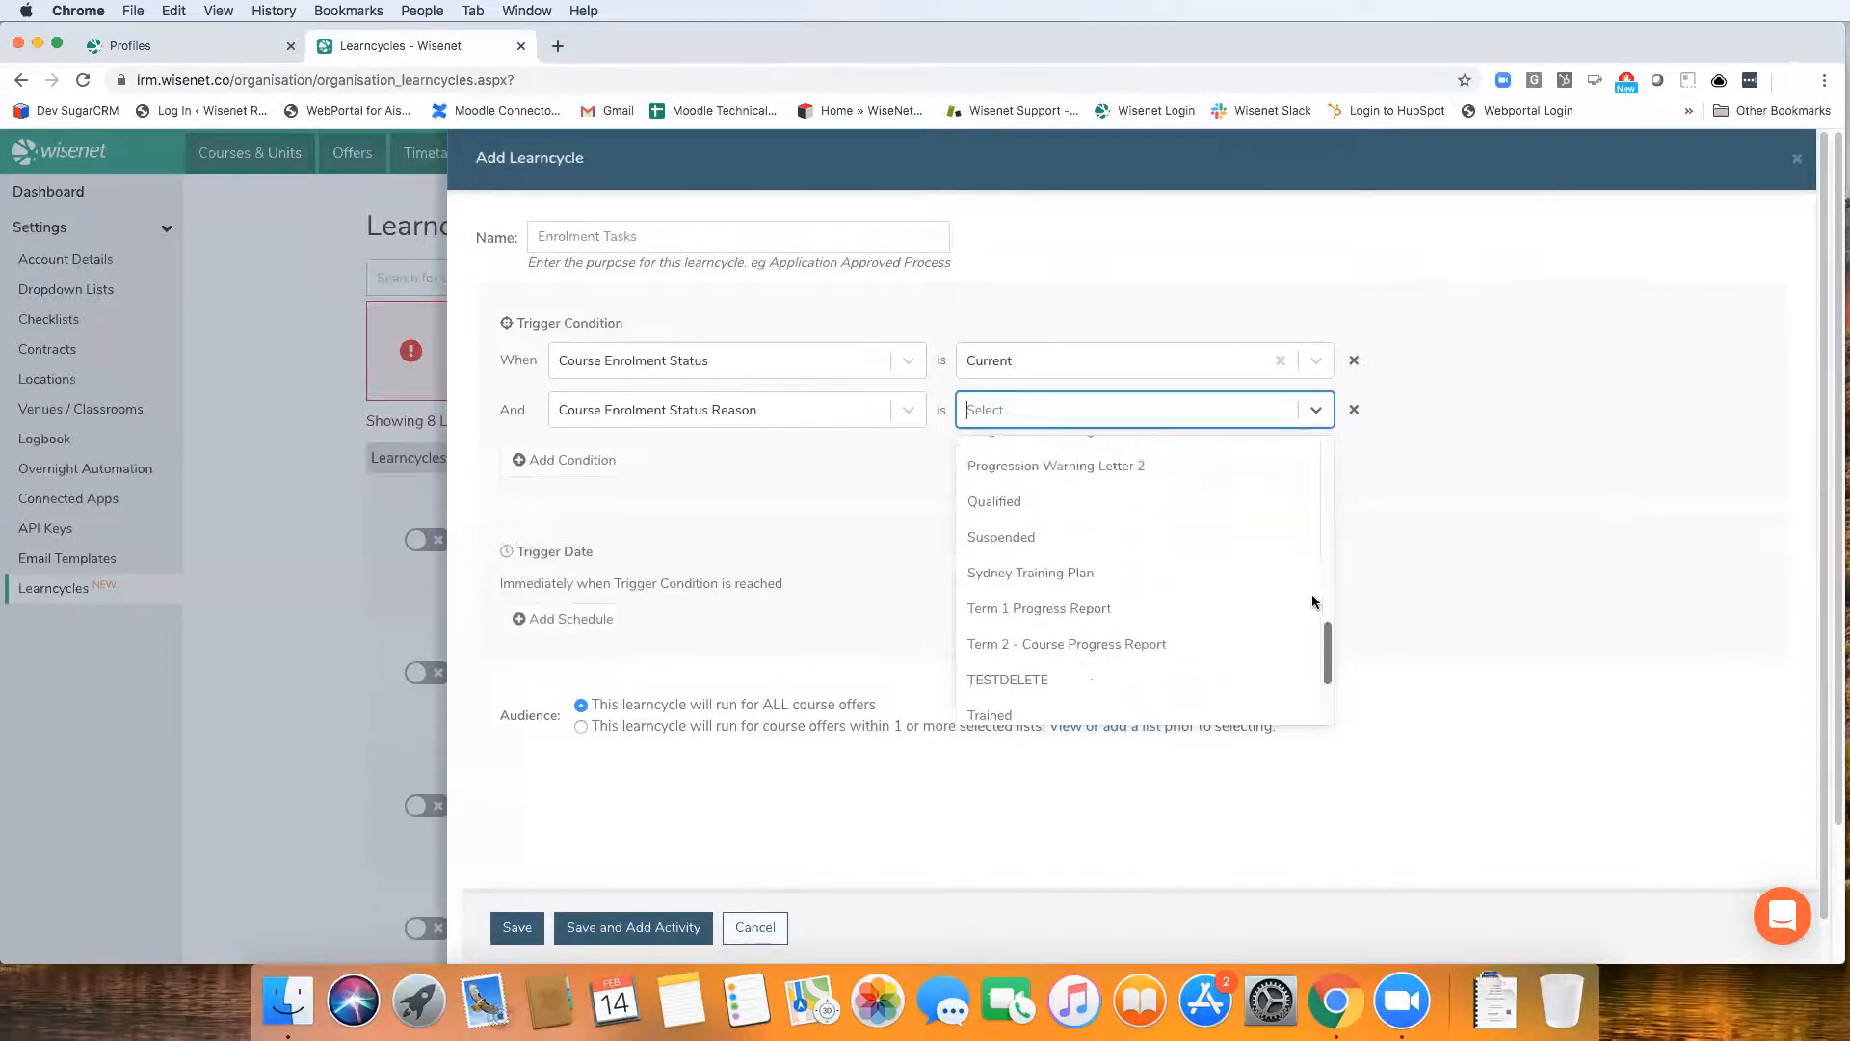
{"action": "scroll", "coordinate": [1312, 603], "scroll_direction": "up", "scroll_amount": 10}
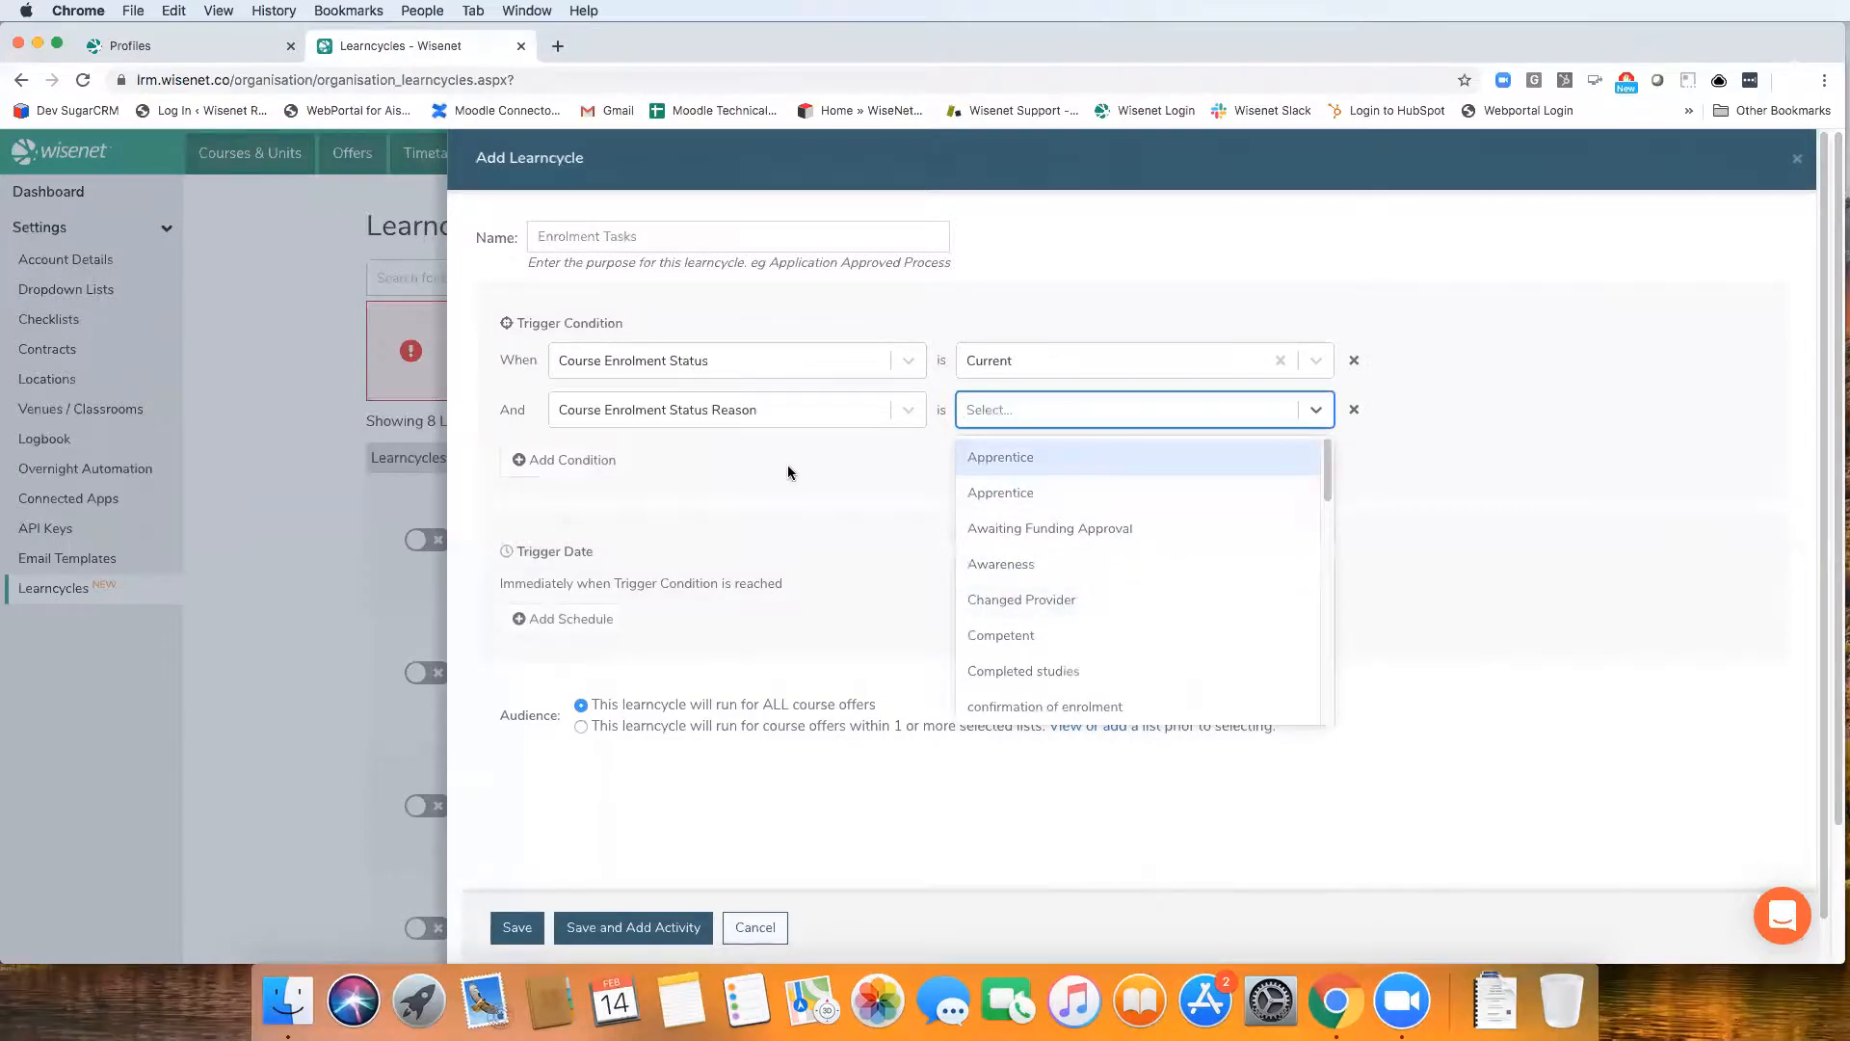
{"action": "left_click", "coordinate": [1317, 410]}
{"action": "left_click", "coordinate": [1354, 409]}
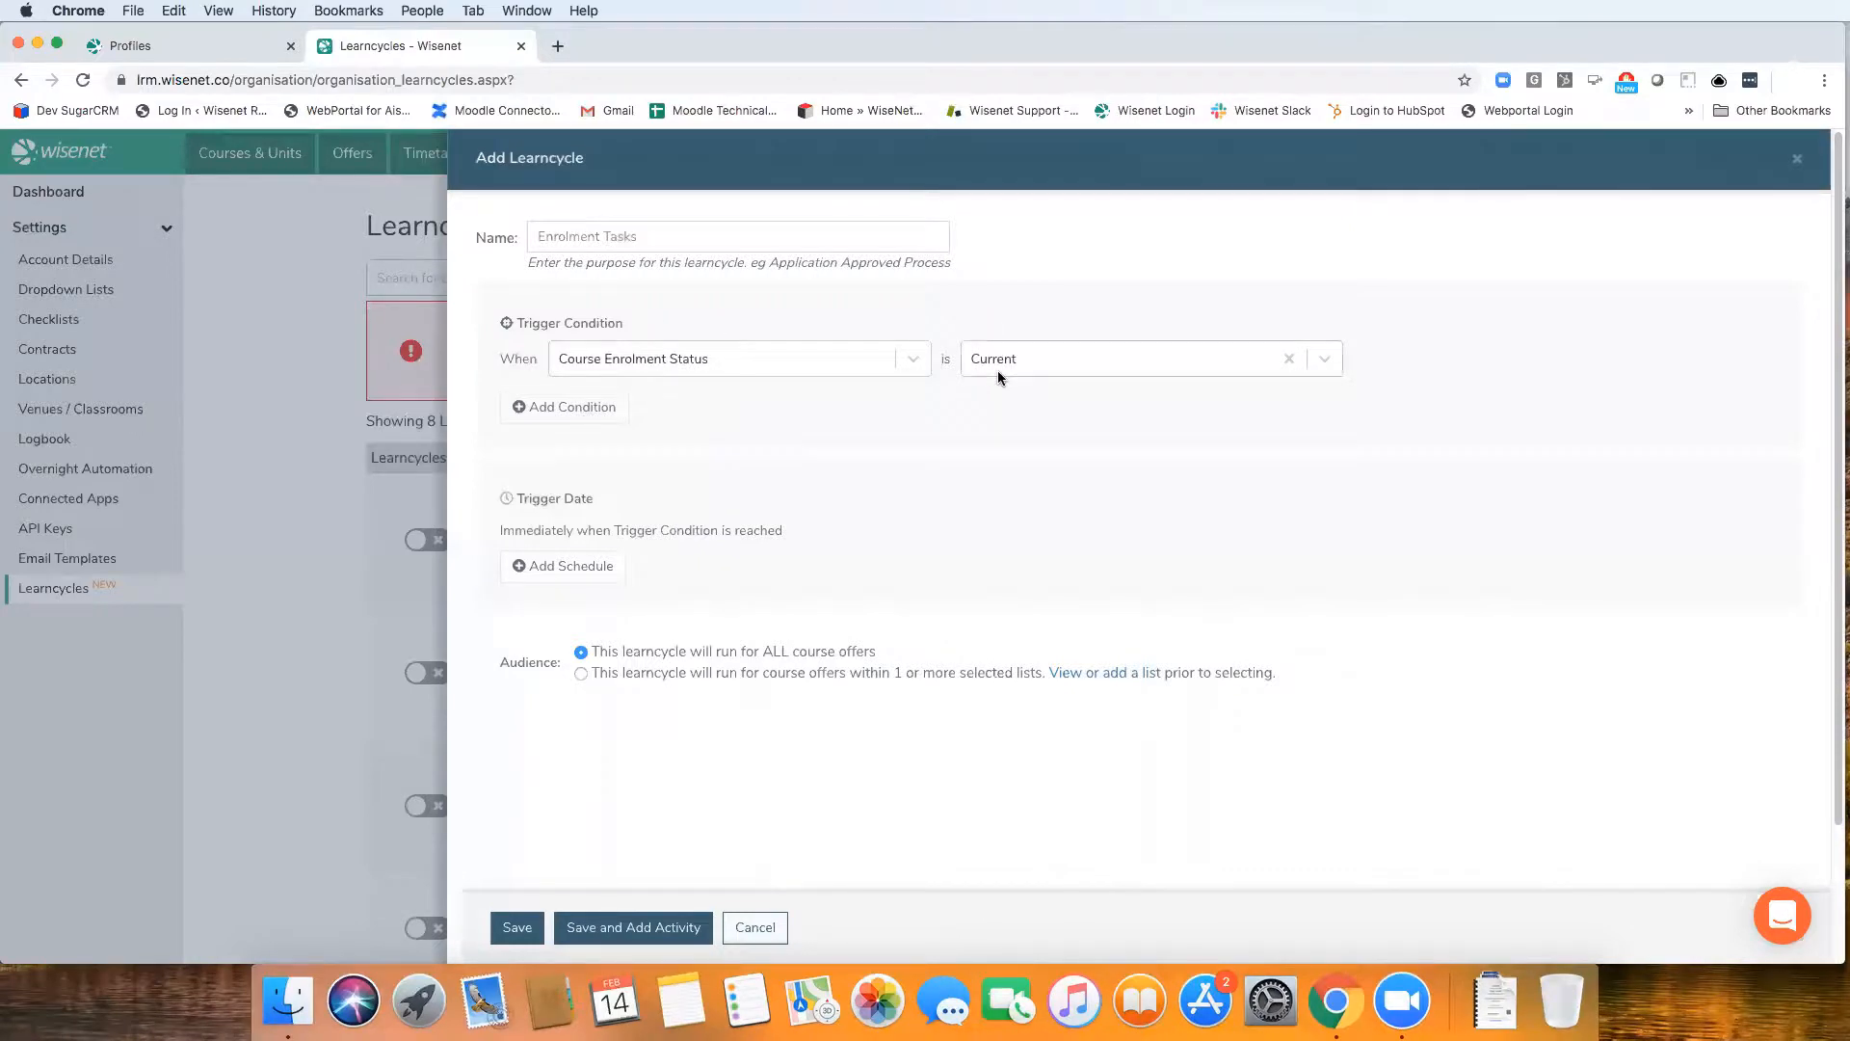
Schedule the learncycle's trigger date for 1 Day(s) After the Course Enrolment Status Change Date
{"action": "left_click", "coordinate": [623, 574]}
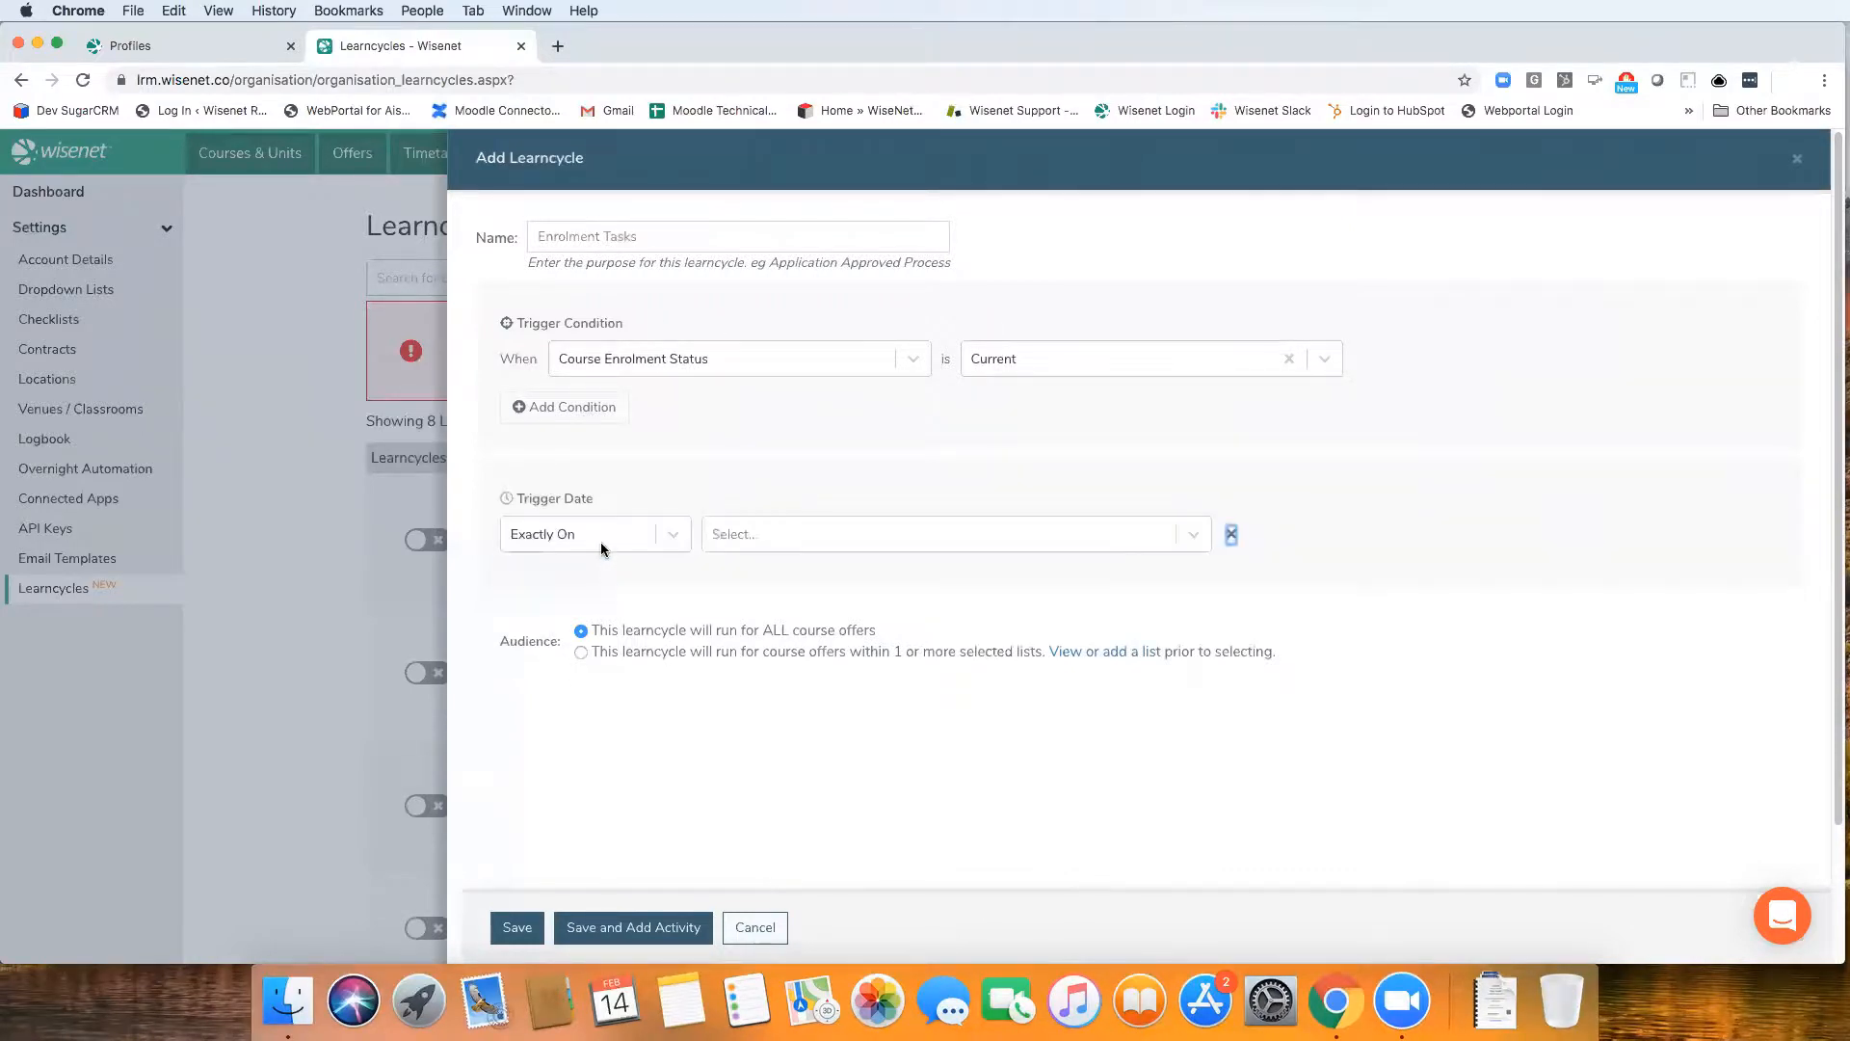
{"action": "left_click", "coordinate": [600, 541]}
{"action": "left_click", "coordinate": [565, 616]}
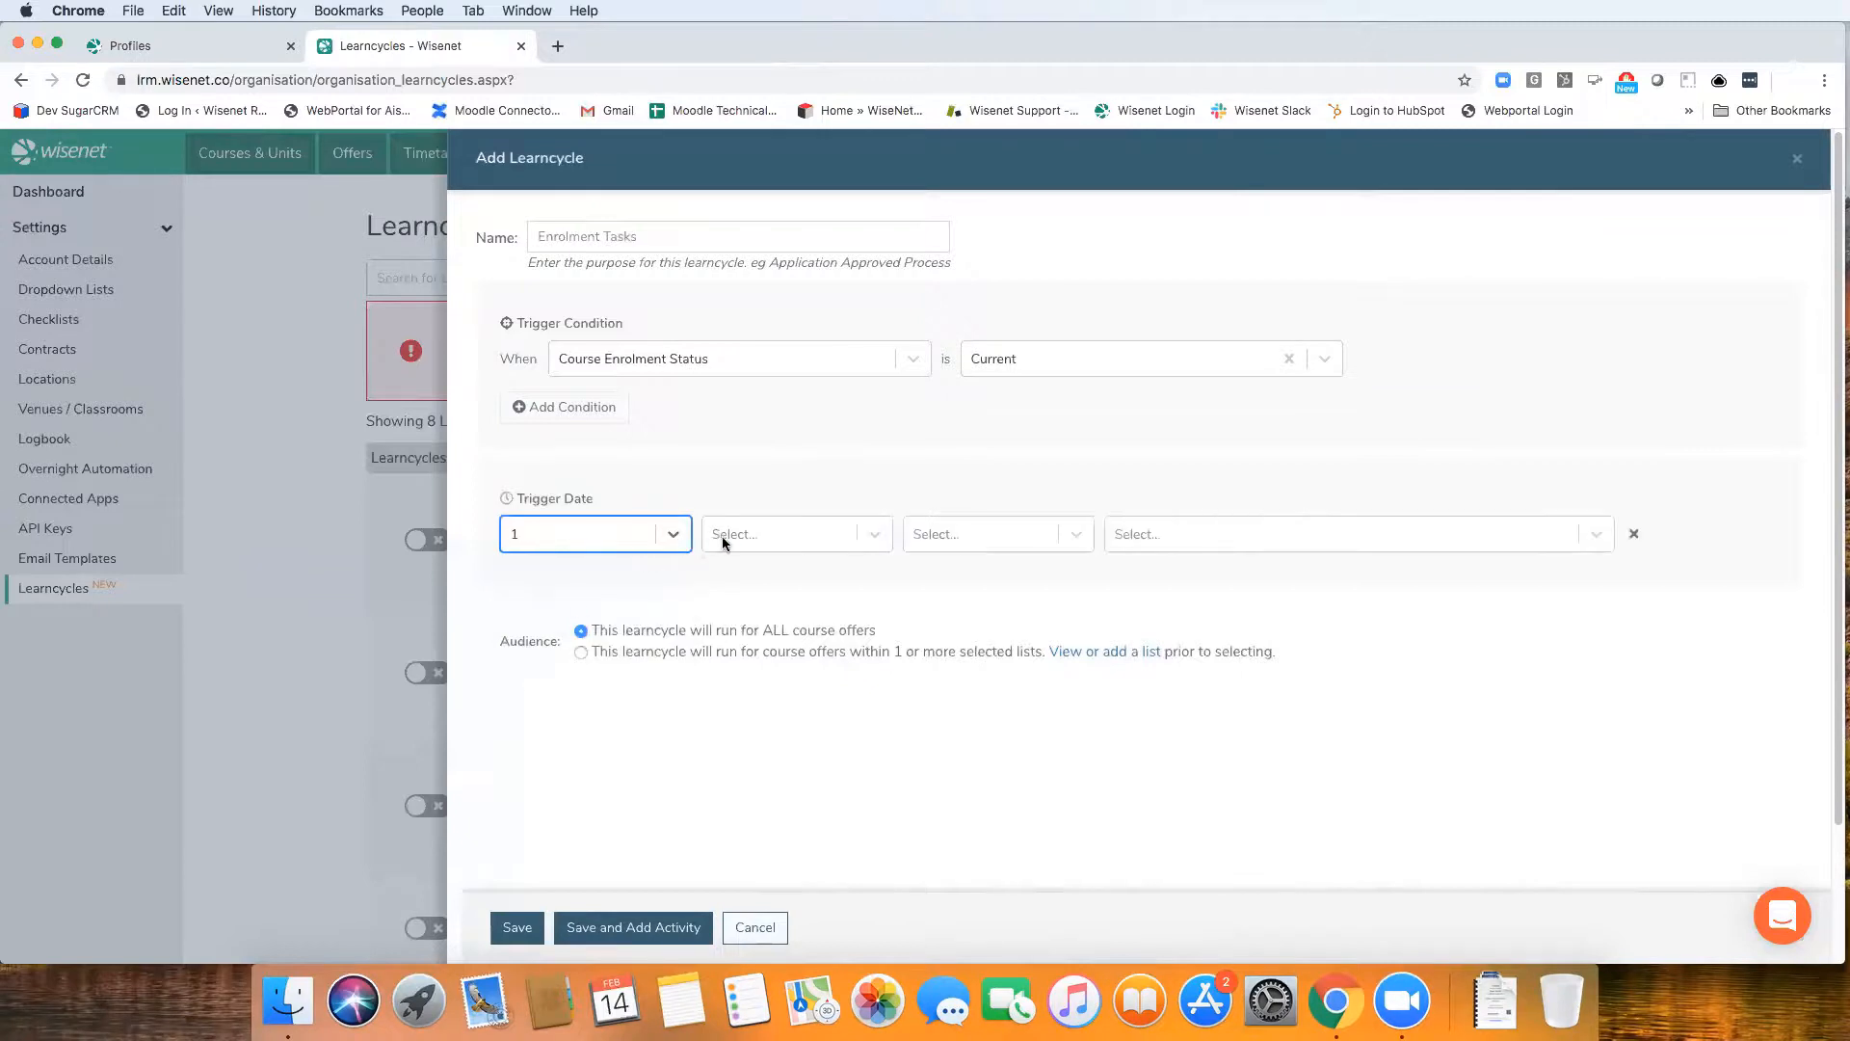
{"action": "left_click", "coordinate": [742, 536]}
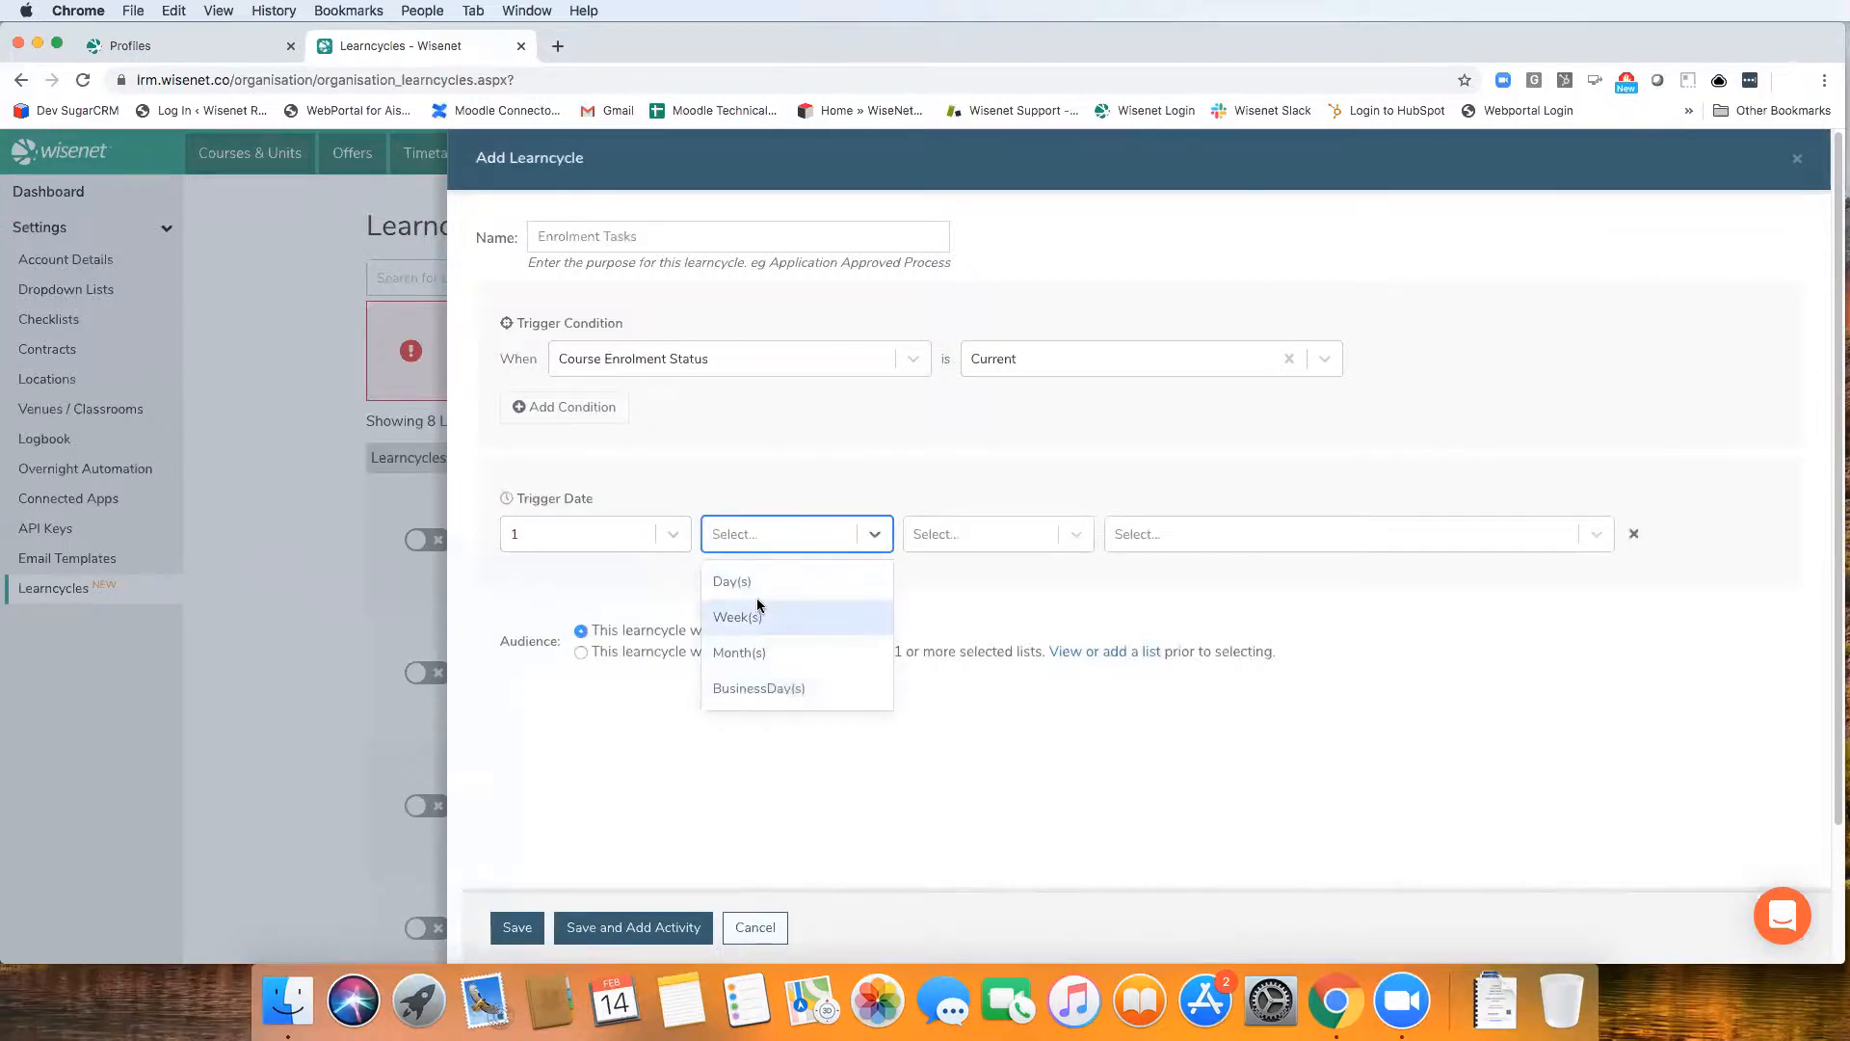
{"action": "left_click", "coordinate": [800, 578]}
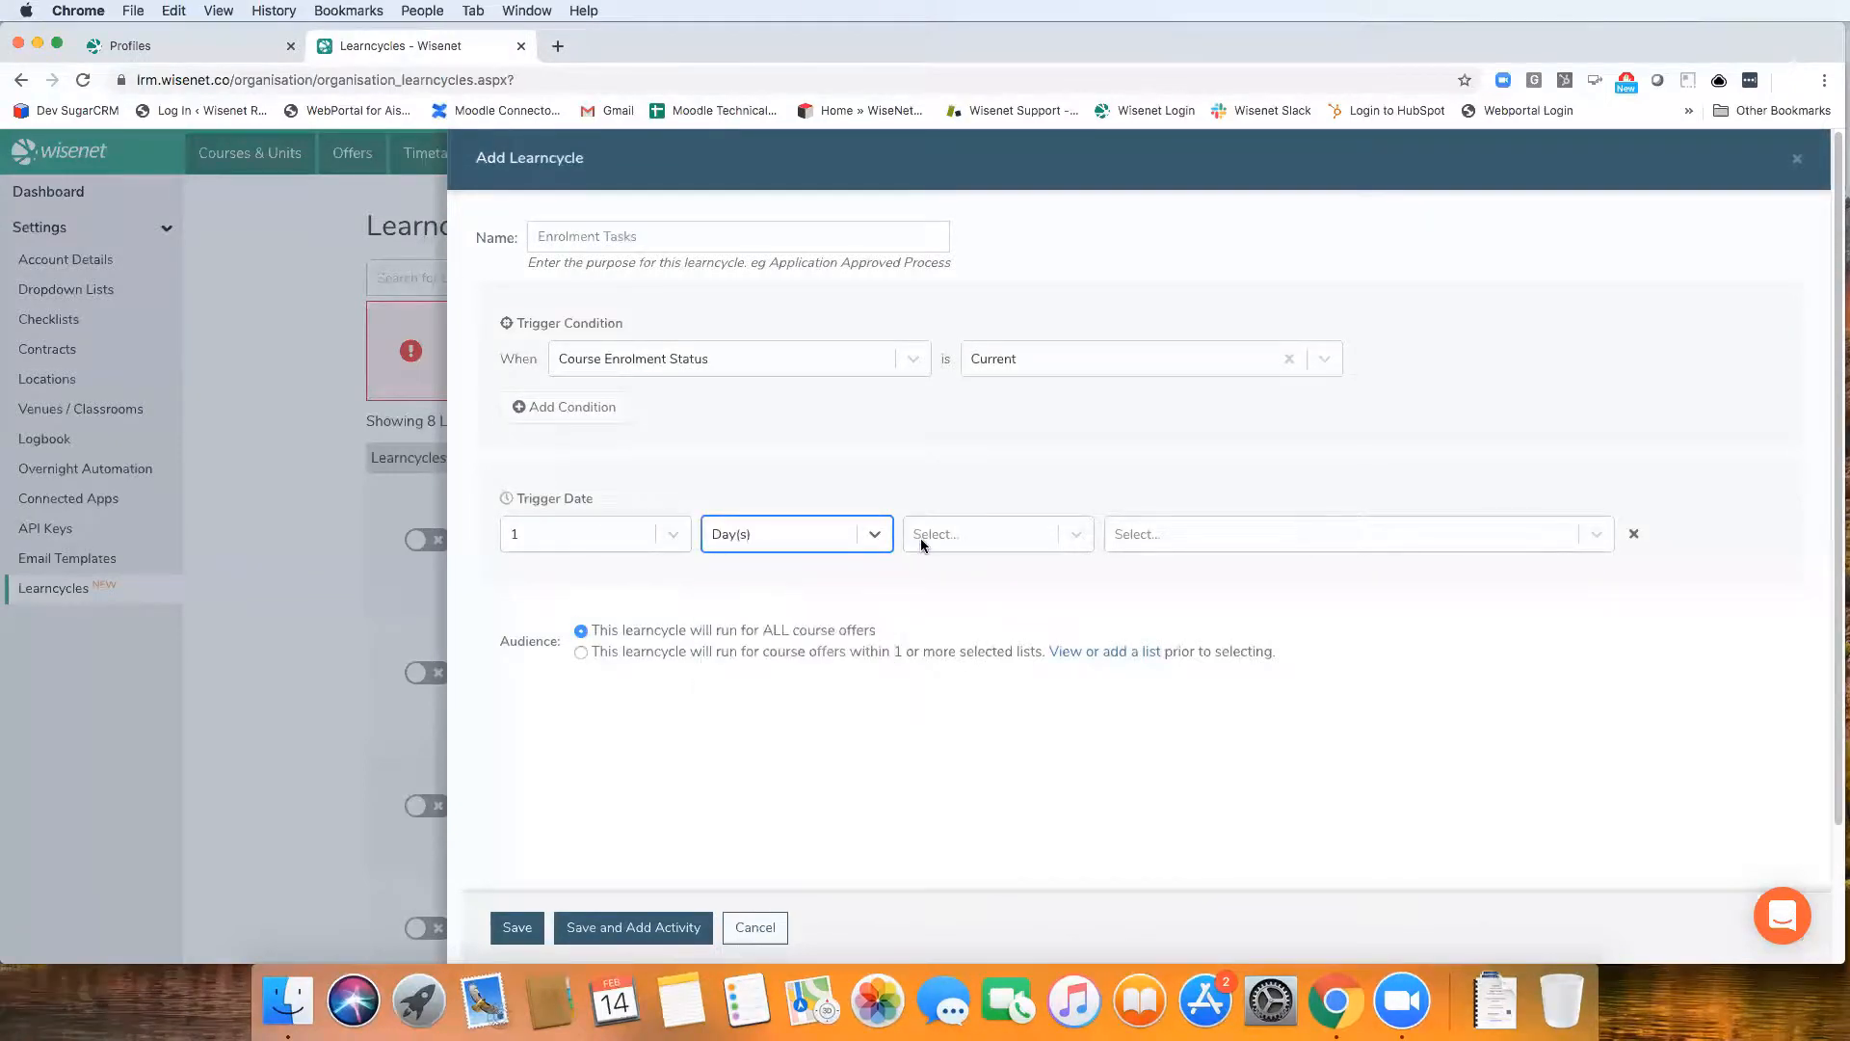
{"action": "left_click", "coordinate": [921, 538]}
{"action": "left_click", "coordinate": [954, 581]}
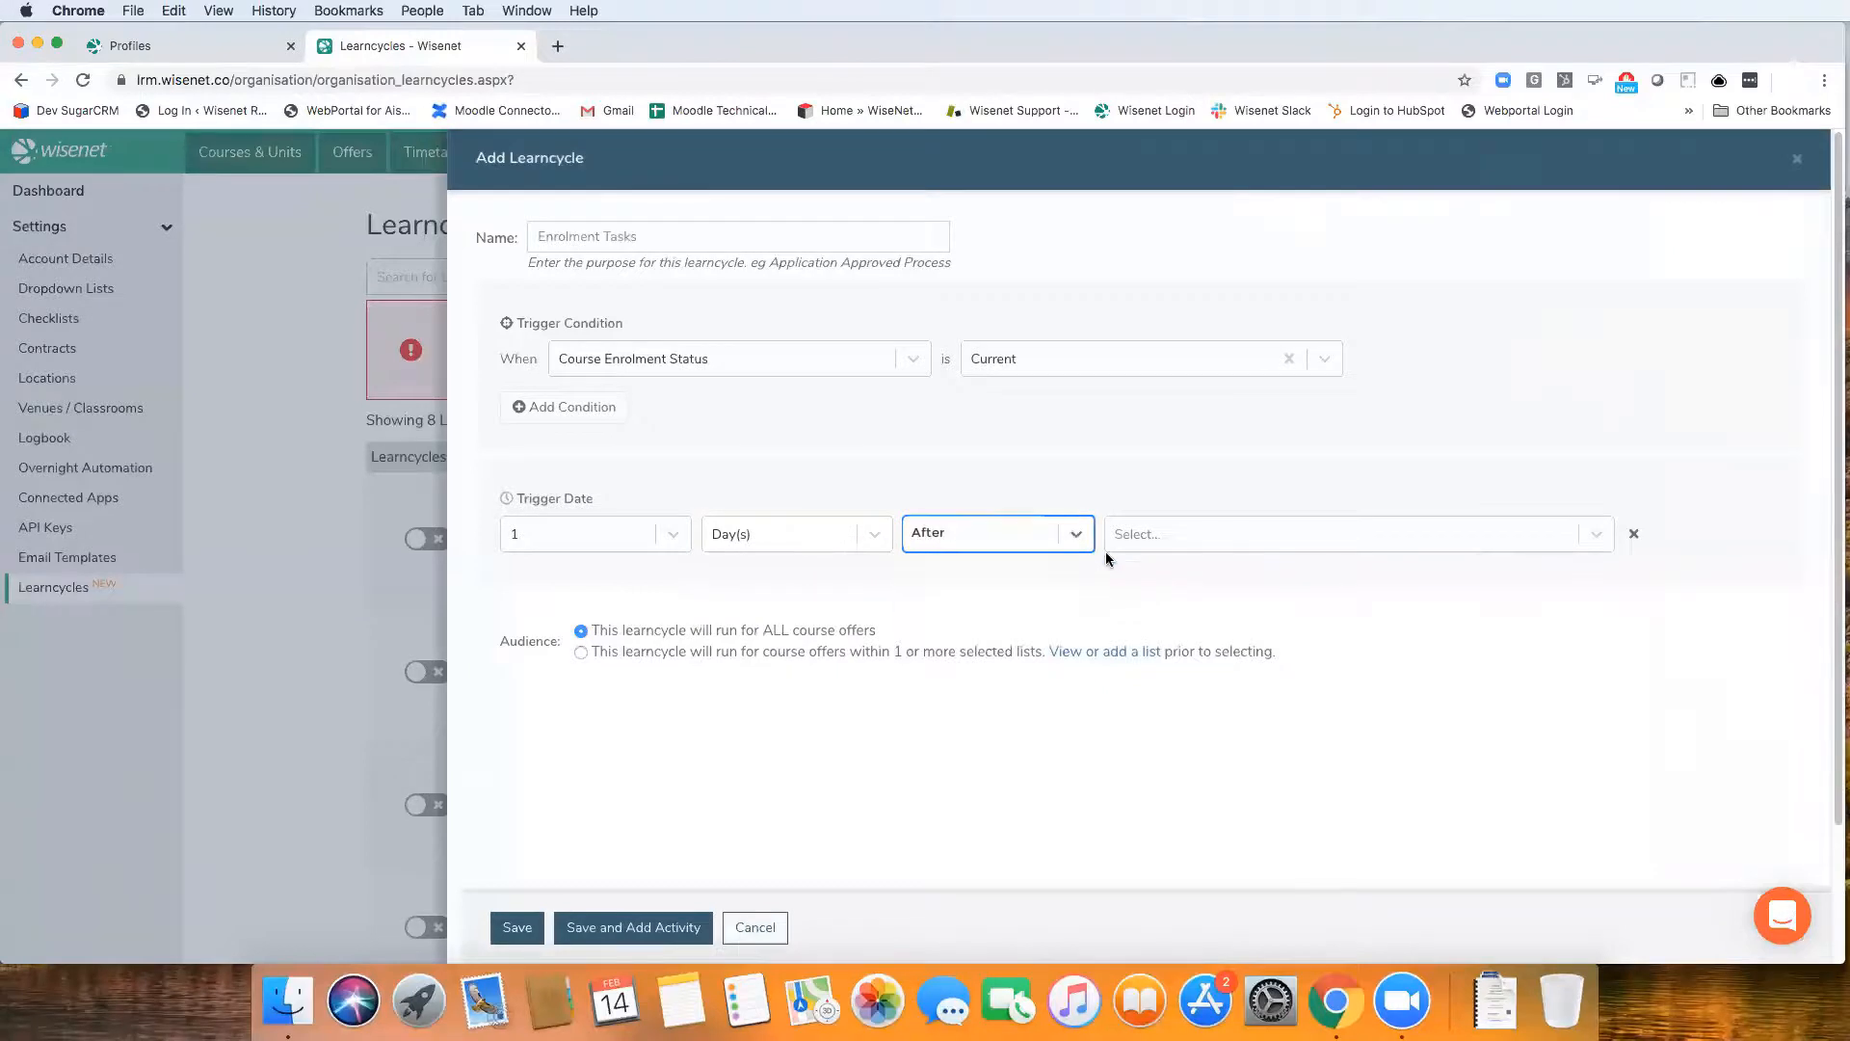
{"action": "left_click", "coordinate": [1140, 537]}
{"action": "scroll", "coordinate": [1192, 717], "scroll_direction": "down", "scroll_amount": 2}
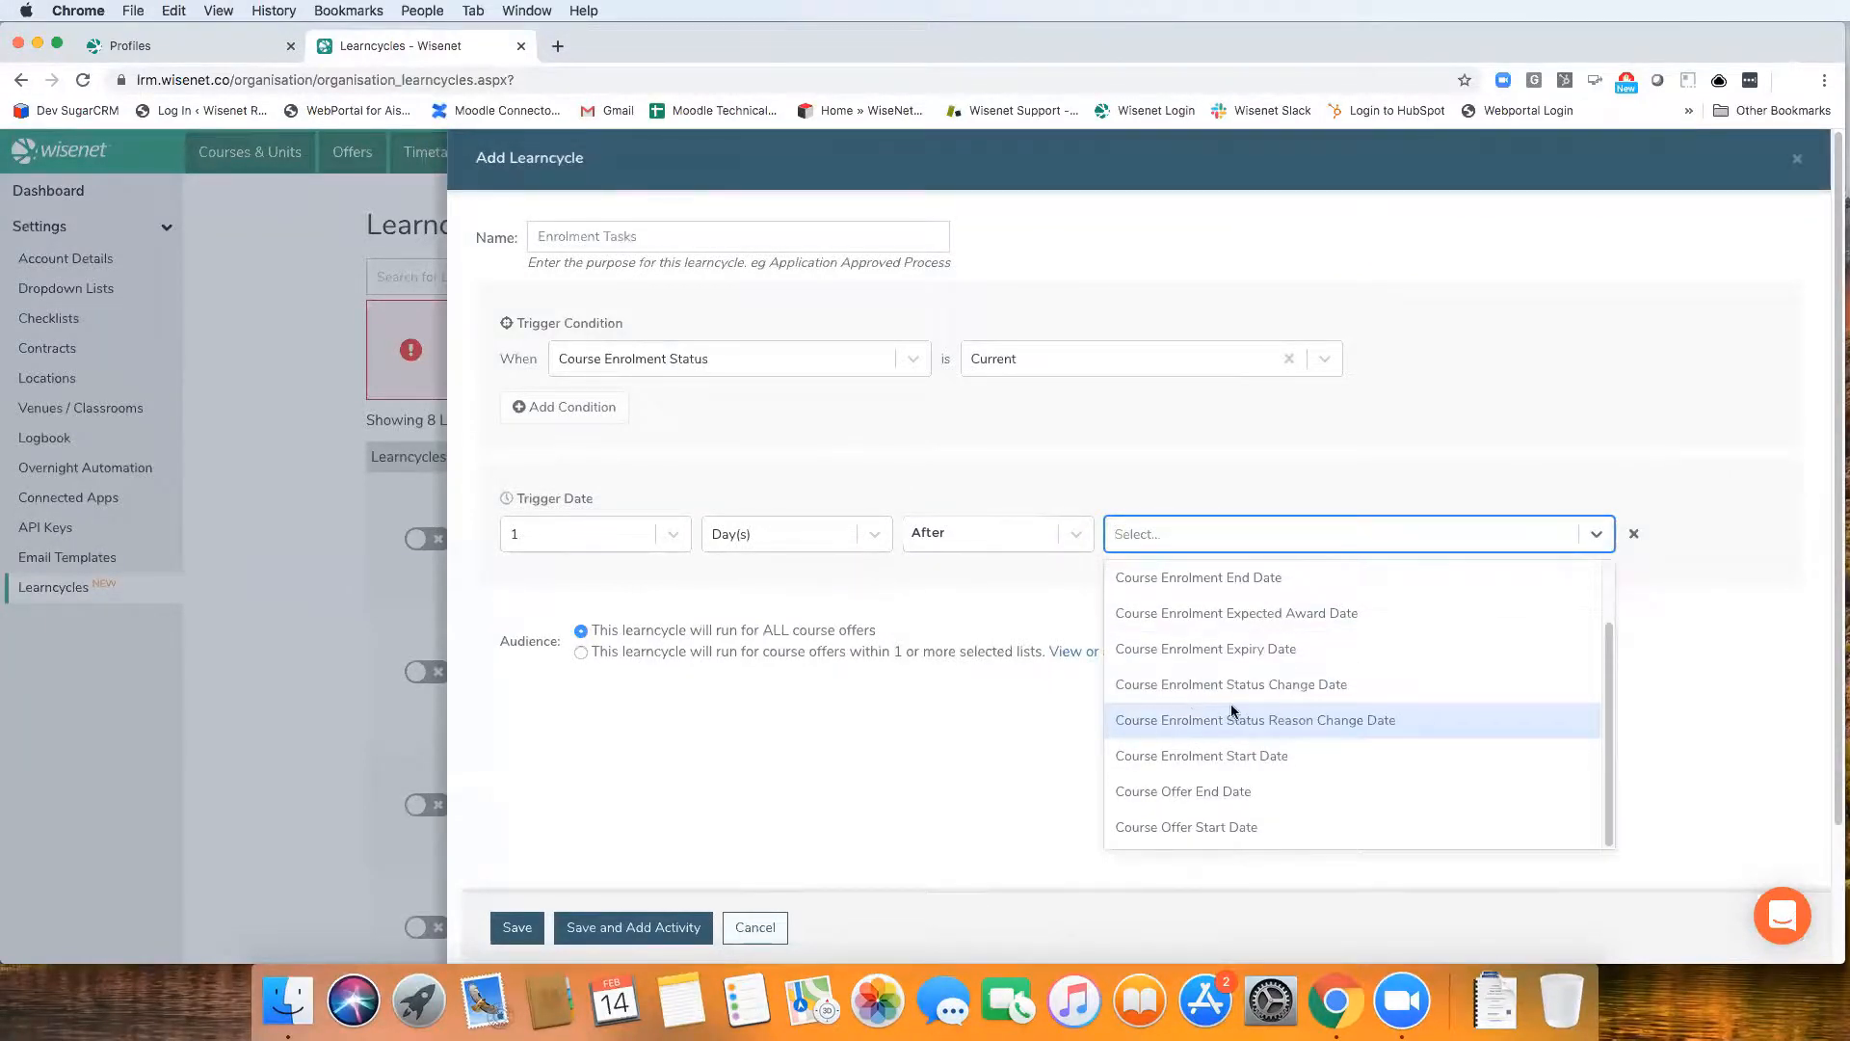
{"action": "left_click_drag", "start_coordinate": [1607, 690], "coordinate": [1607, 756]}
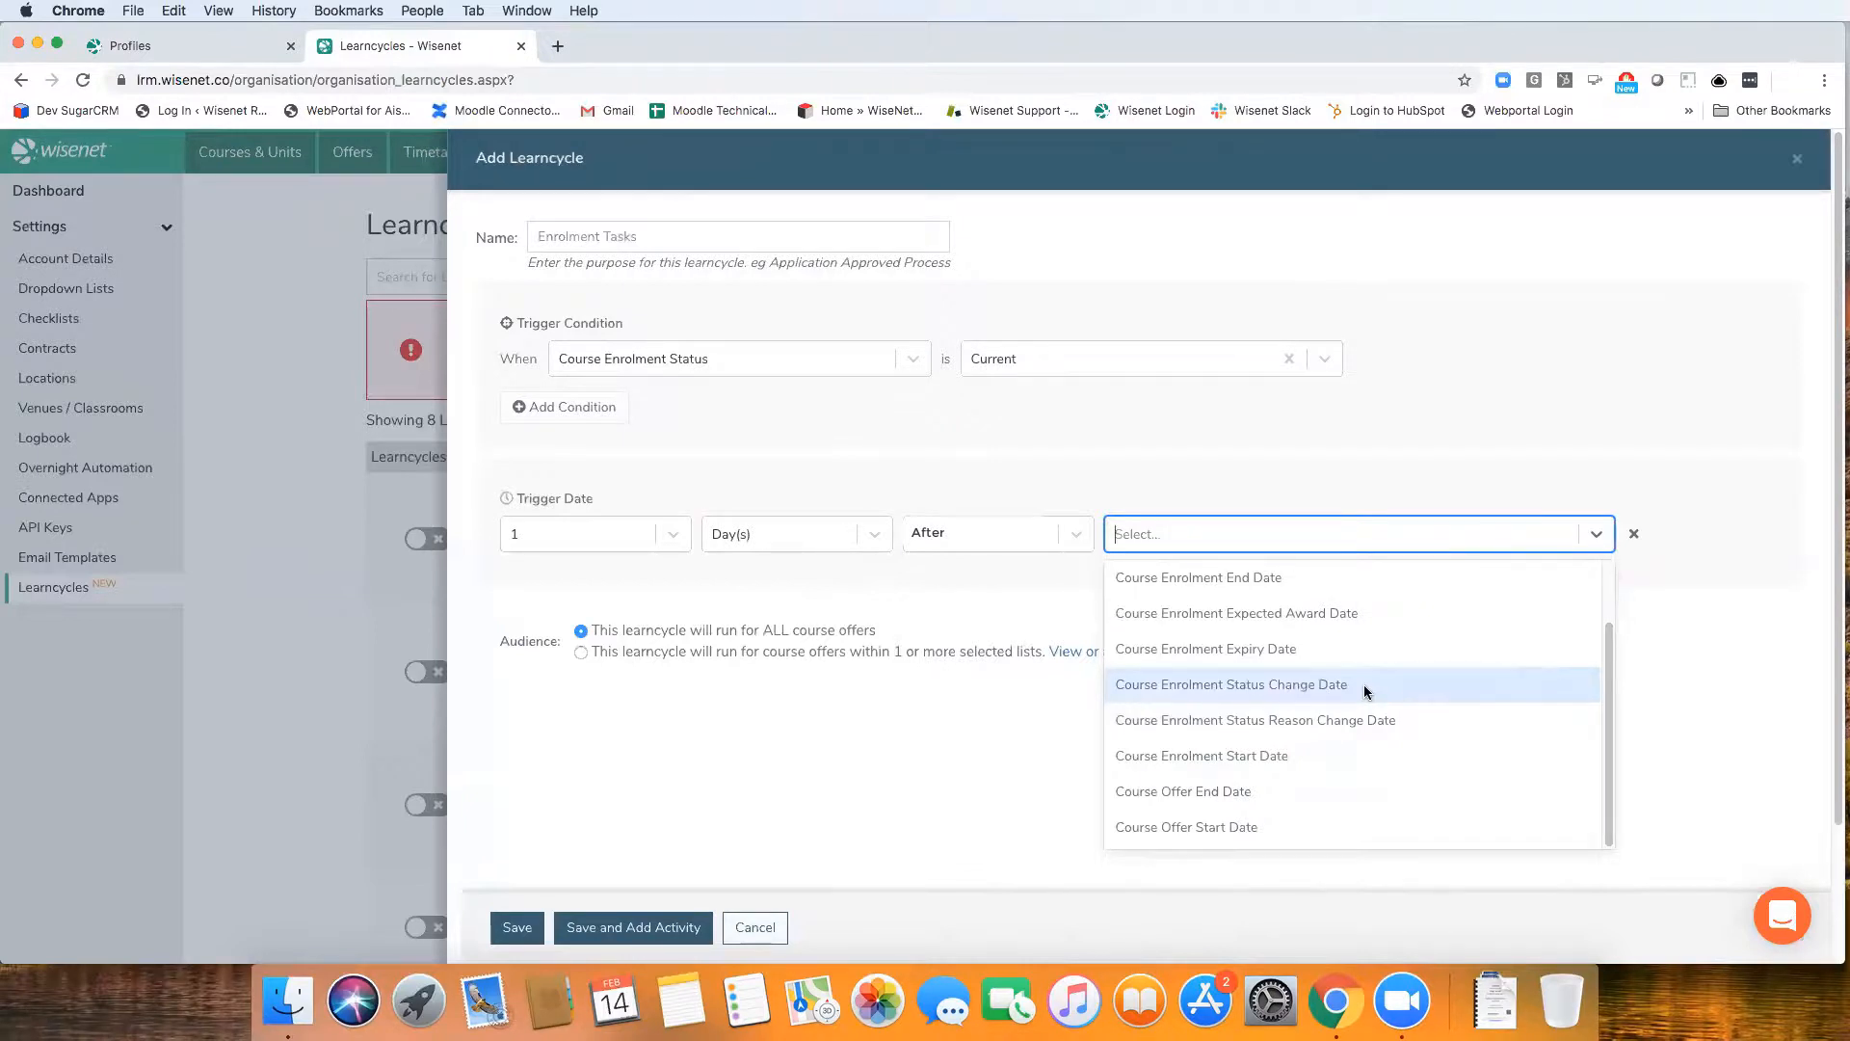
{"action": "left_click", "coordinate": [1303, 694]}
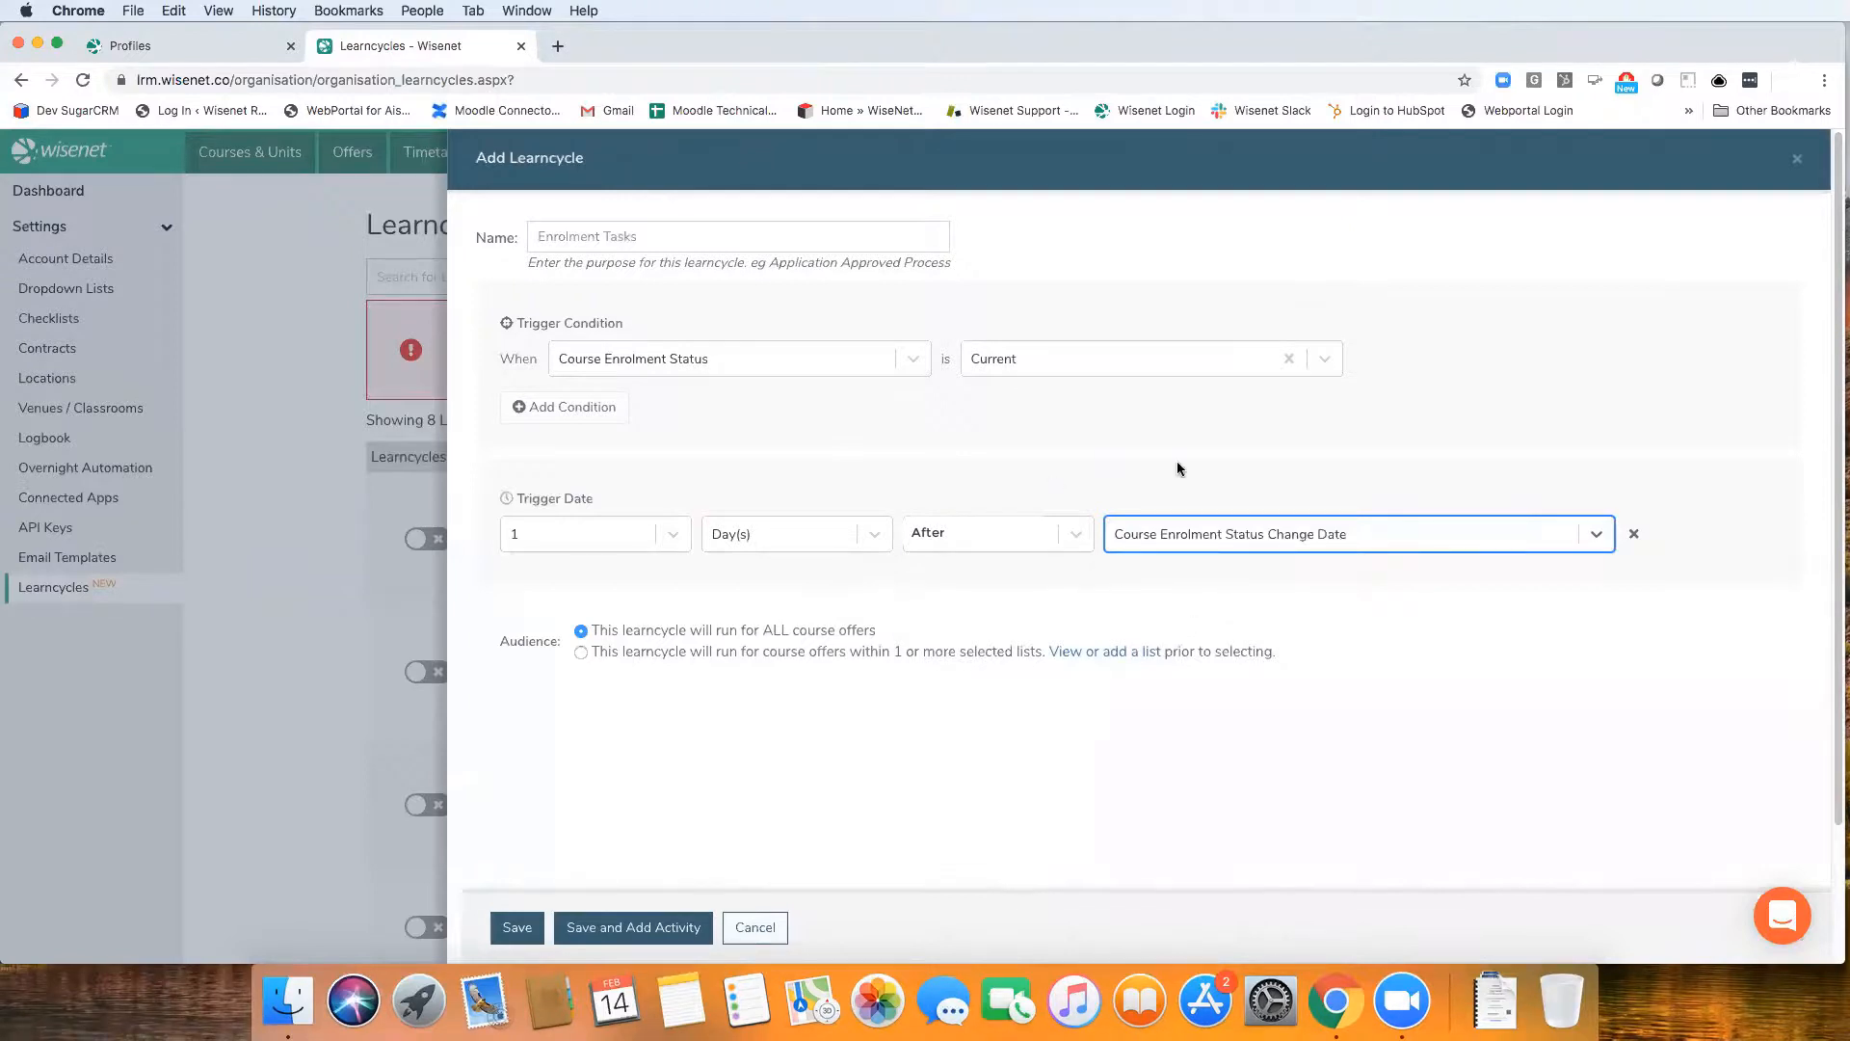
Change the trigger date to 2 Month(s) After the Course Enrolment Creation Date
{"action": "left_click", "coordinate": [1300, 542]}
{"action": "scroll", "coordinate": [1277, 702], "scroll_direction": "down", "scroll_amount": 1}
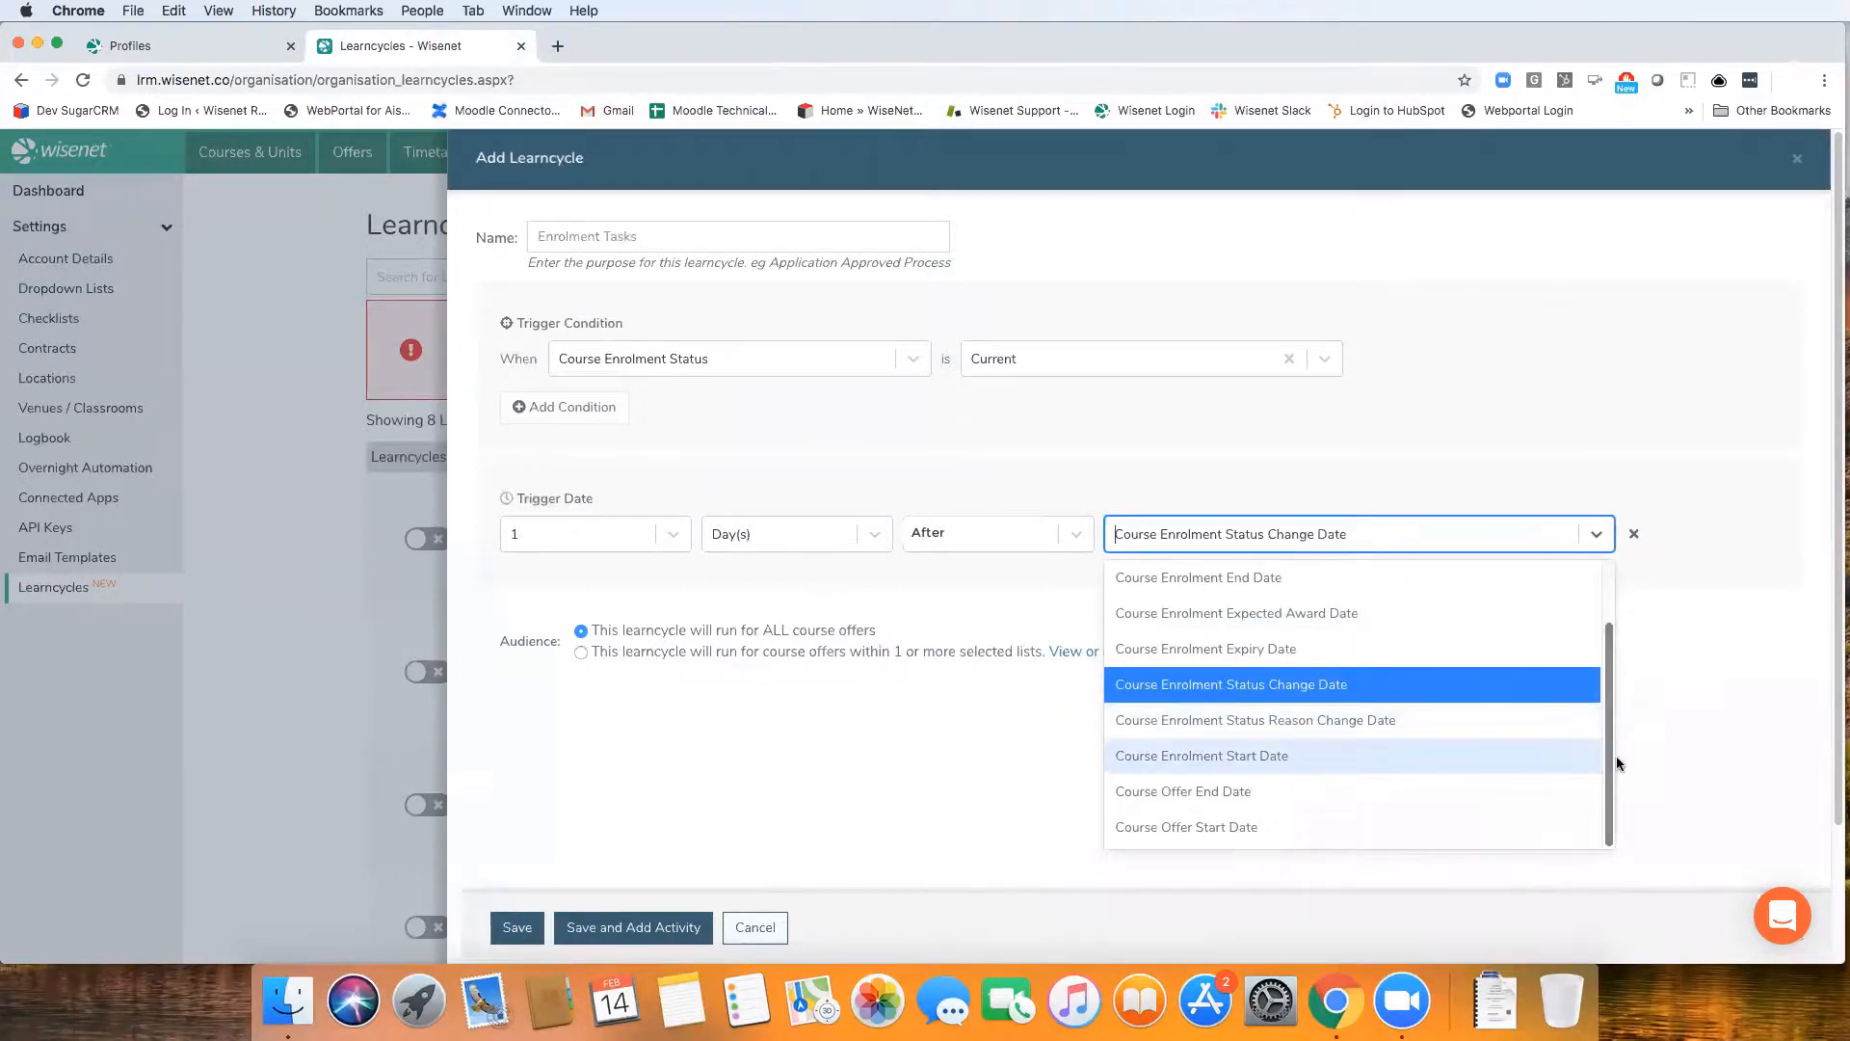
{"action": "scroll", "coordinate": [1615, 649], "scroll_direction": "up", "scroll_amount": 2}
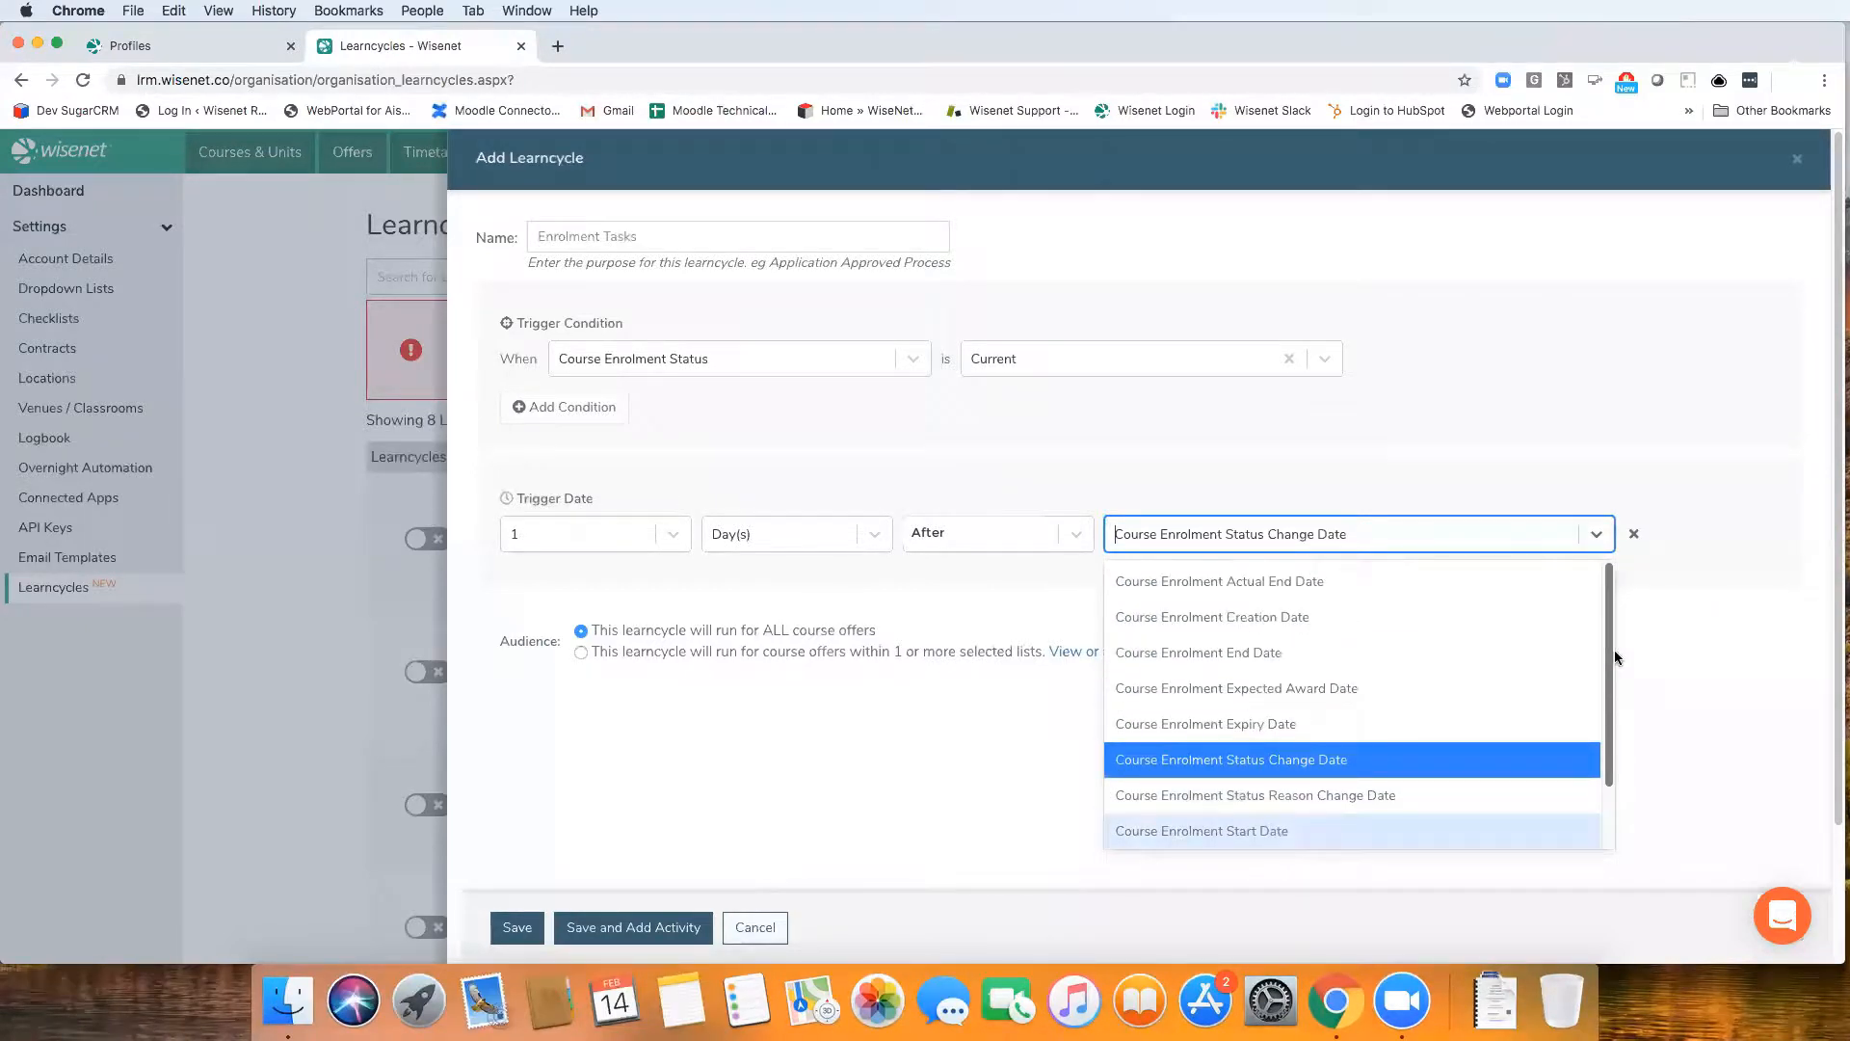
{"action": "left_click", "coordinate": [1264, 624]}
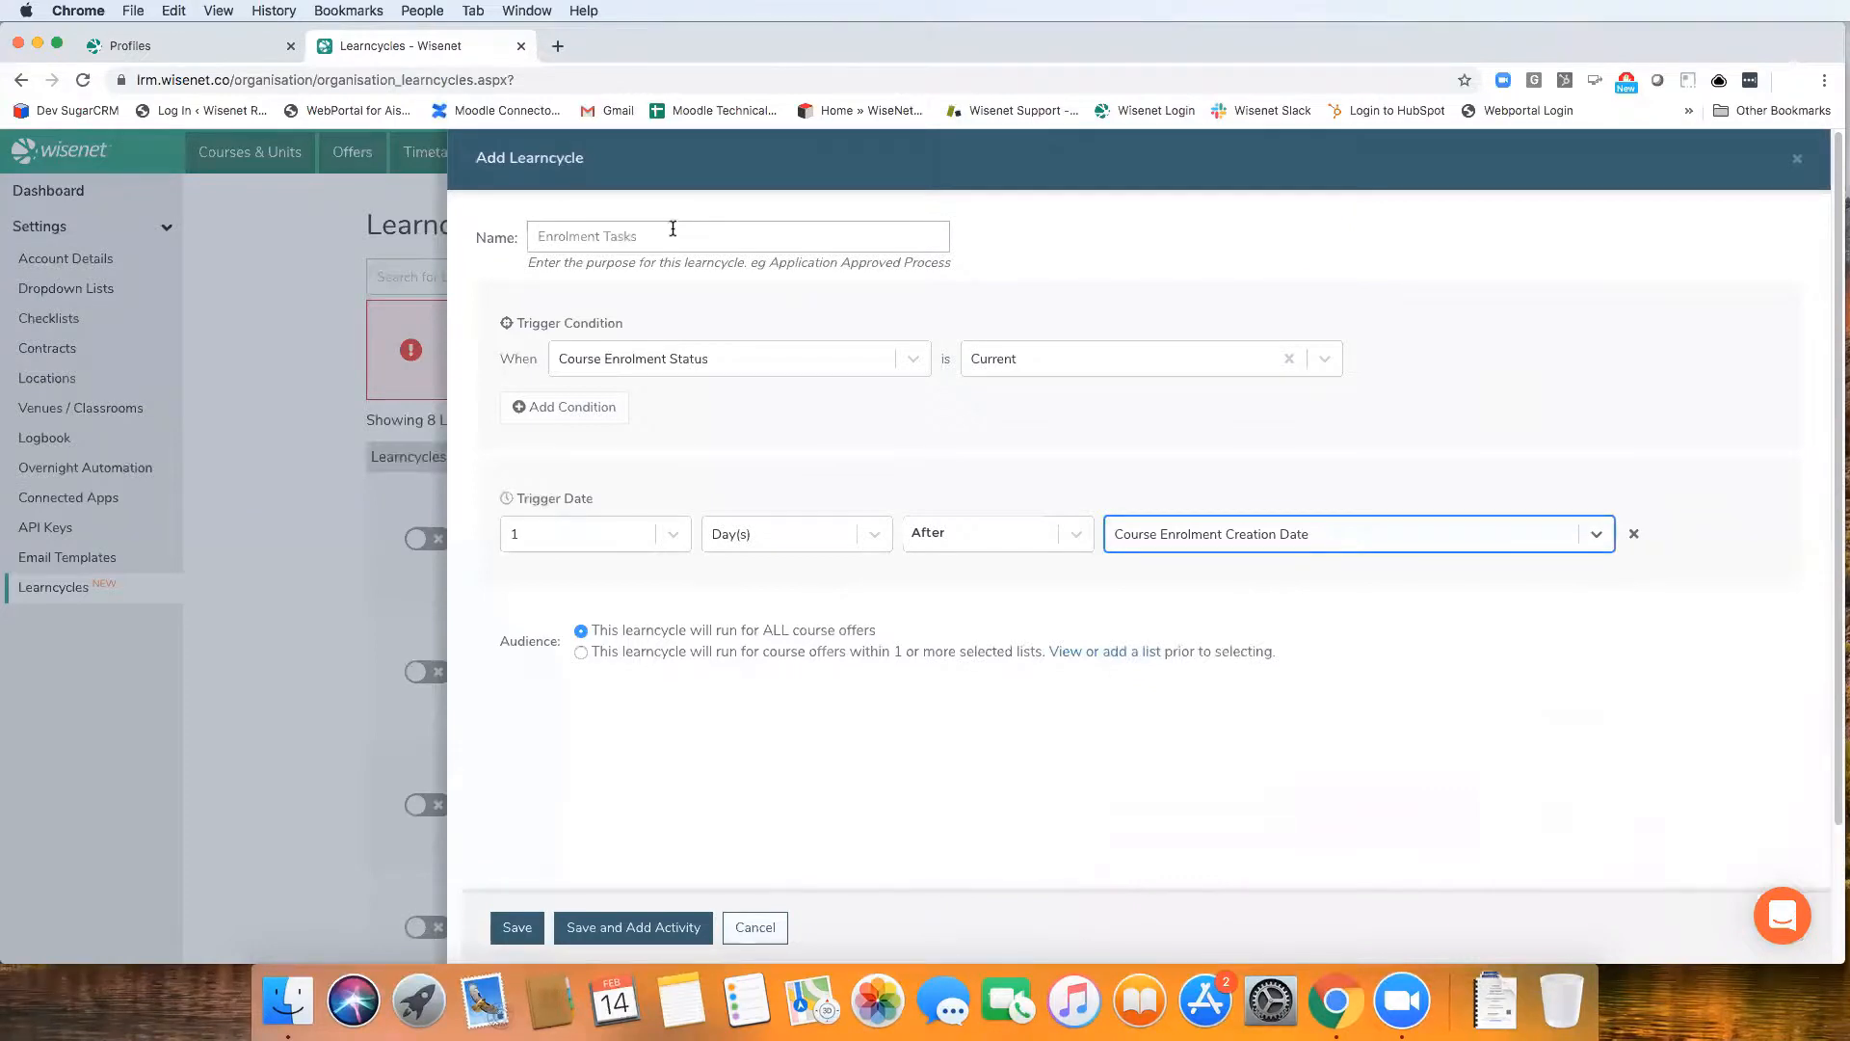
{"action": "left_click", "coordinate": [605, 540]}
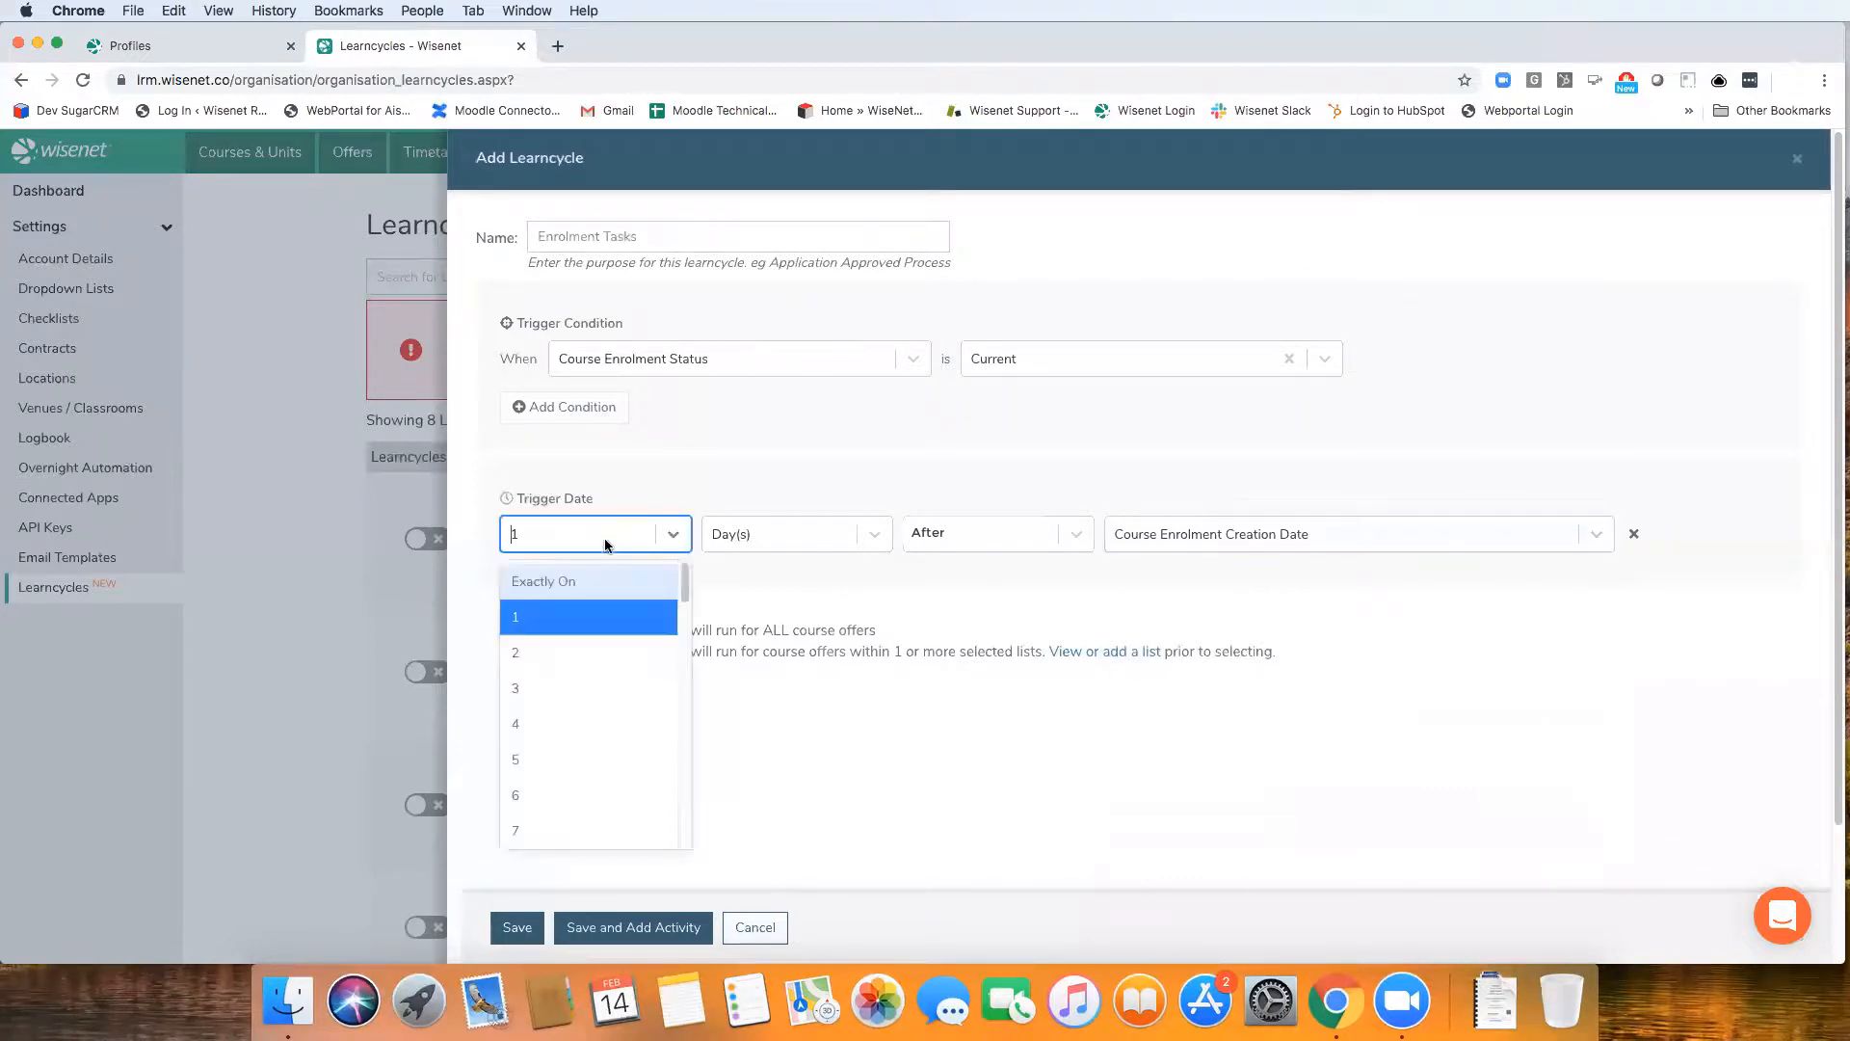
{"action": "left_click", "coordinate": [605, 656]}
{"action": "left_click", "coordinate": [749, 539]}
{"action": "left_click", "coordinate": [757, 656]}
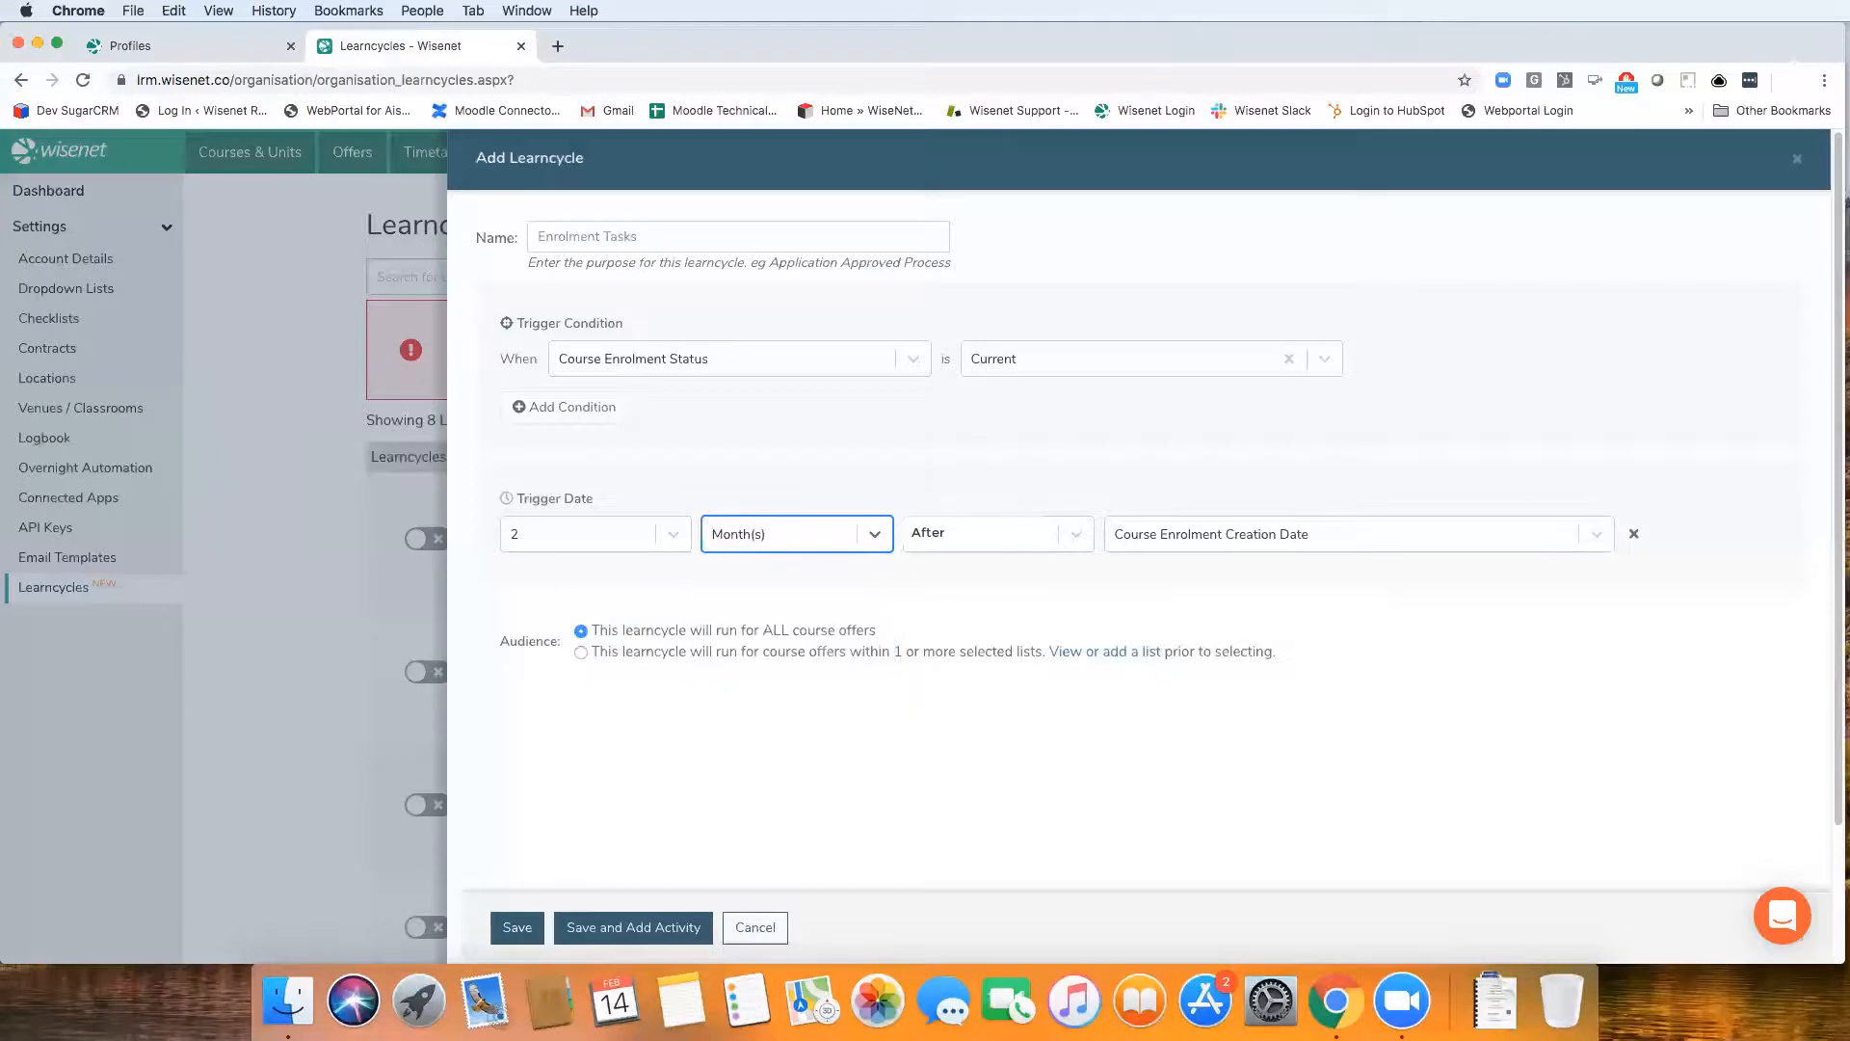
{"action": "left_click", "coordinate": [942, 542]}
{"action": "left_click", "coordinate": [949, 615]}
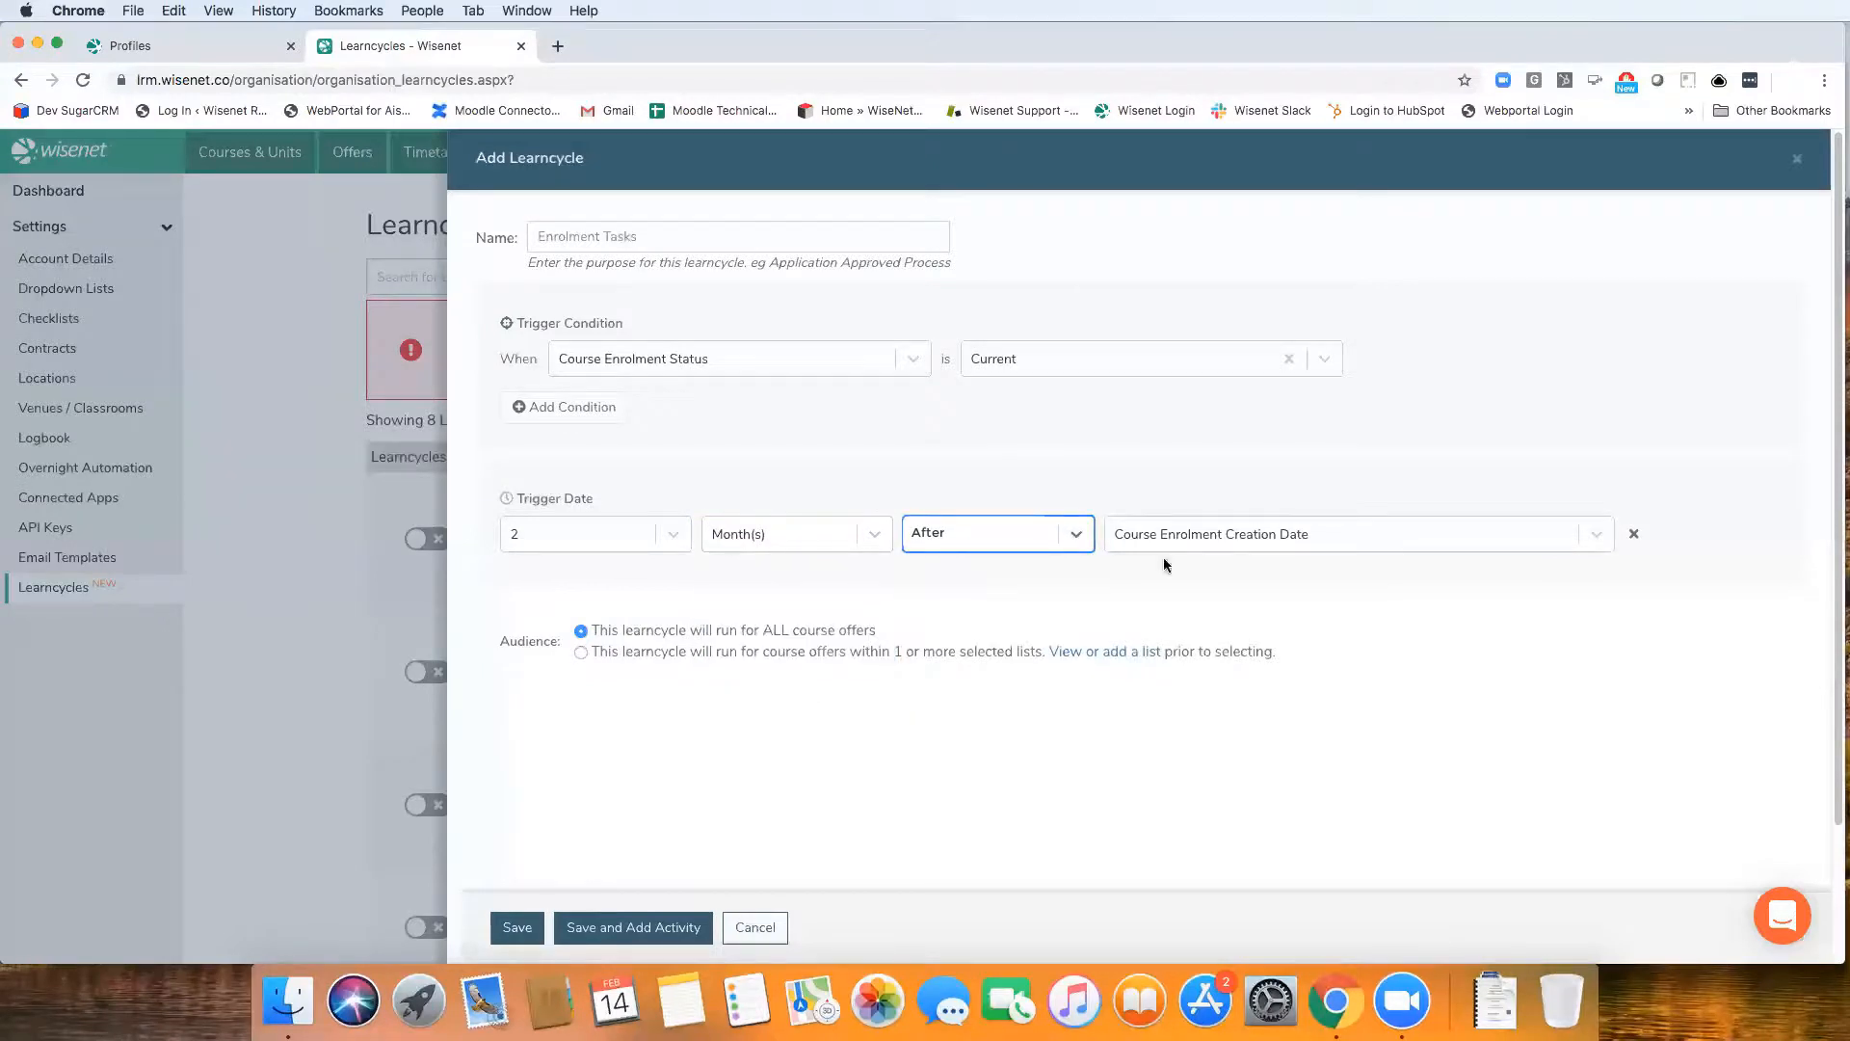
Change the trigger condition's Course Enrolment Status to Enquiry
{"action": "left_click", "coordinate": [1050, 372]}
{"action": "scroll", "coordinate": [1044, 501], "scroll_direction": "down", "scroll_amount": 3}
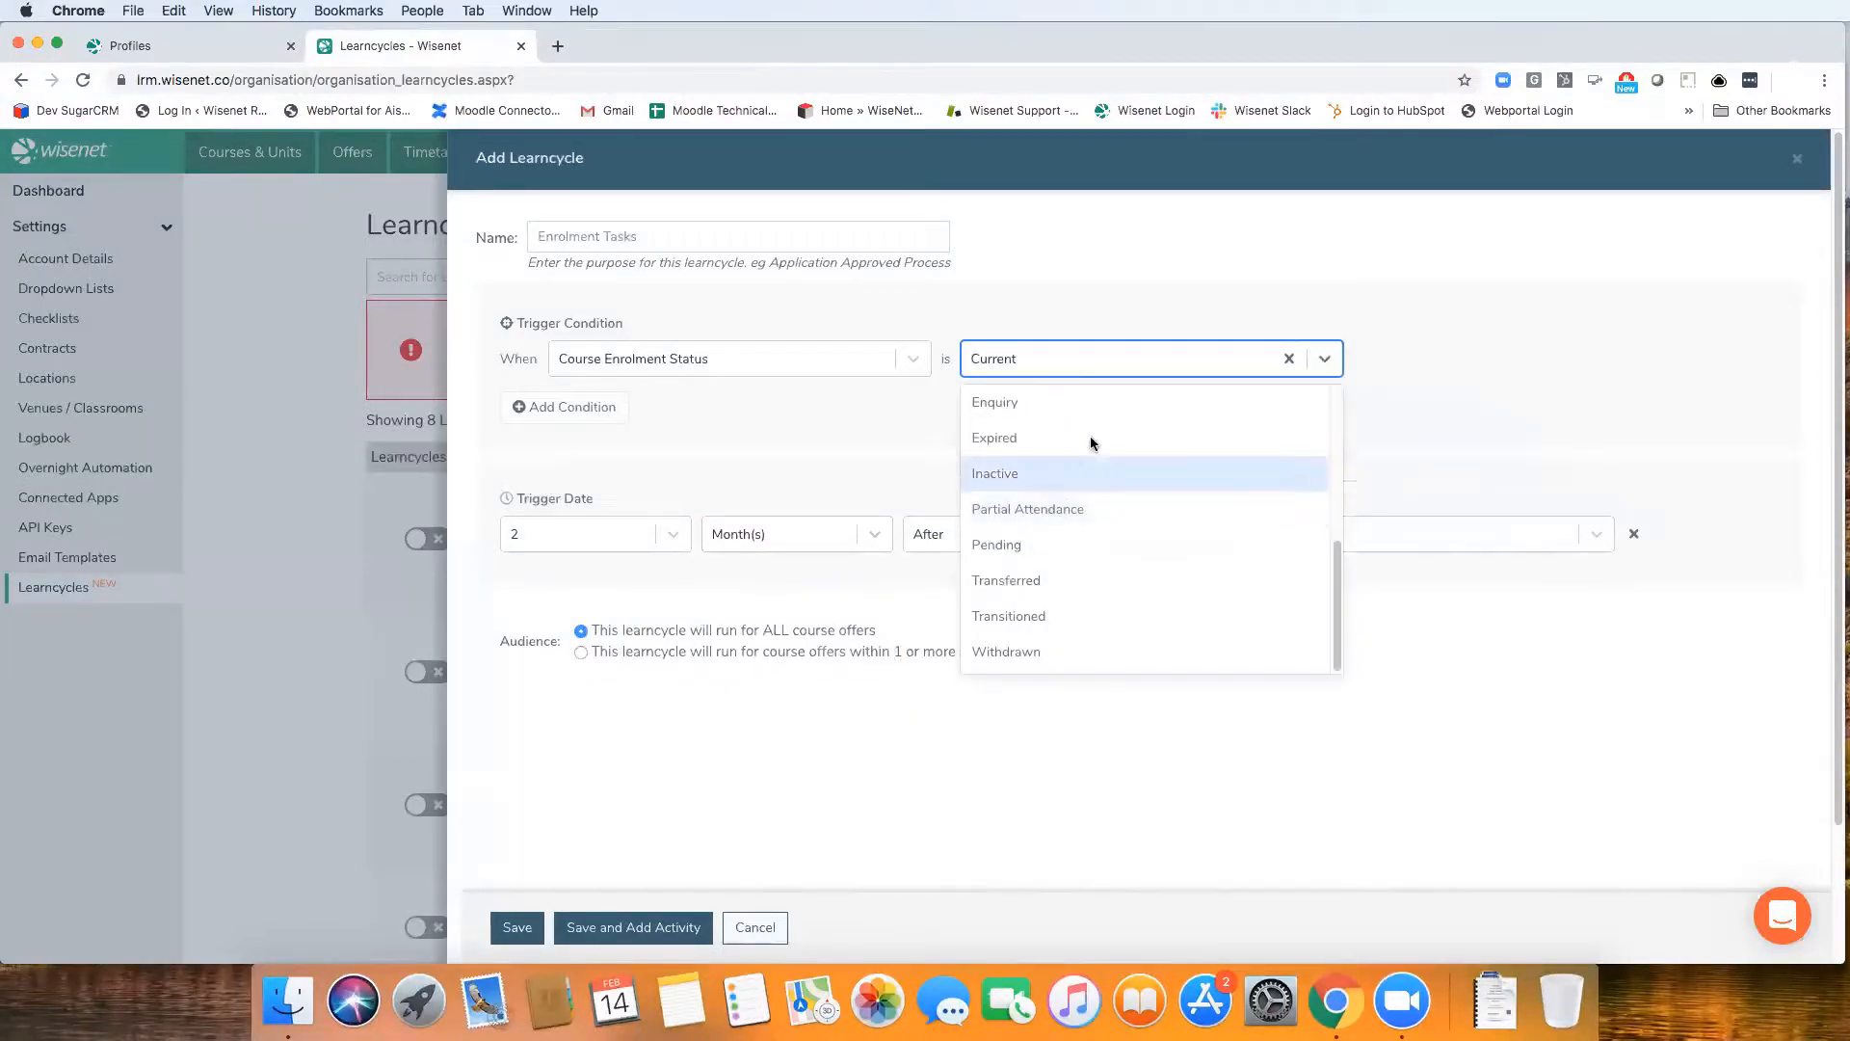
{"action": "left_click", "coordinate": [1042, 401]}
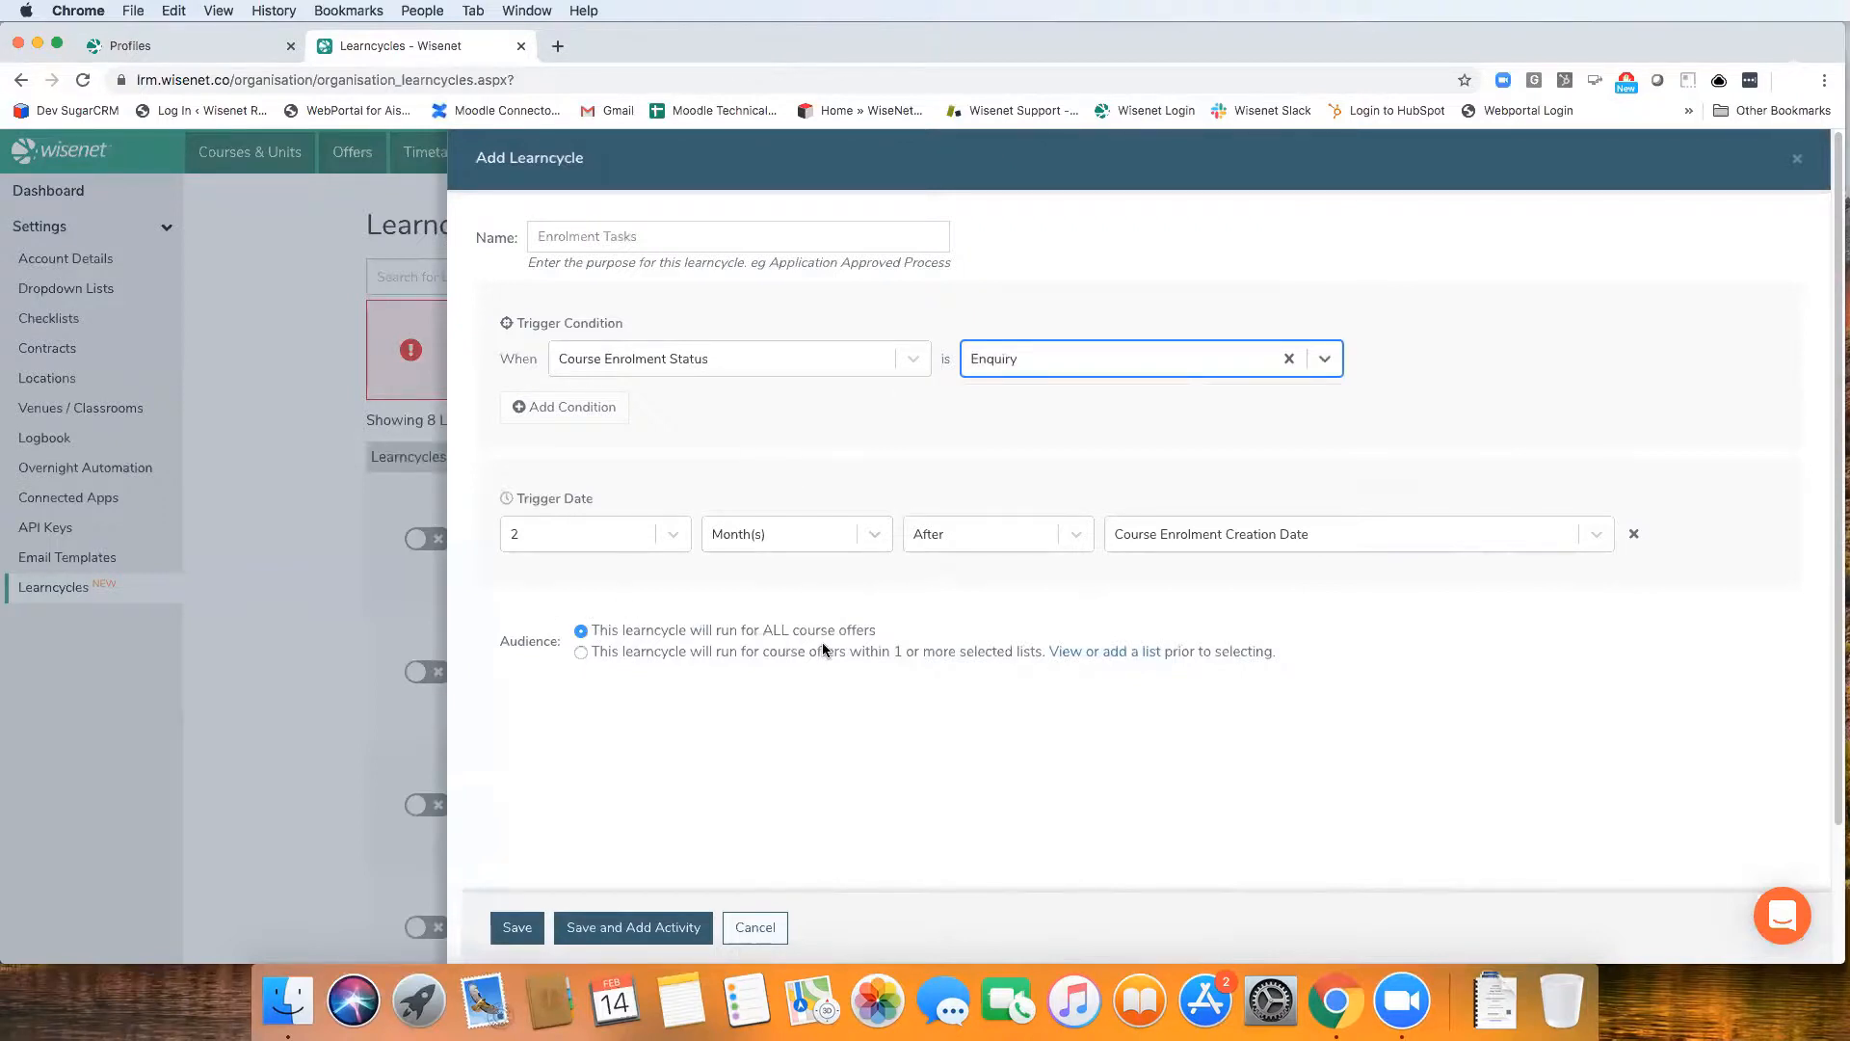
Limit the audience to the Funded Course Enrolments and Business Course Offers lists, and save the learncycle, continuing to a new activity
{"action": "left_click", "coordinate": [581, 651]}
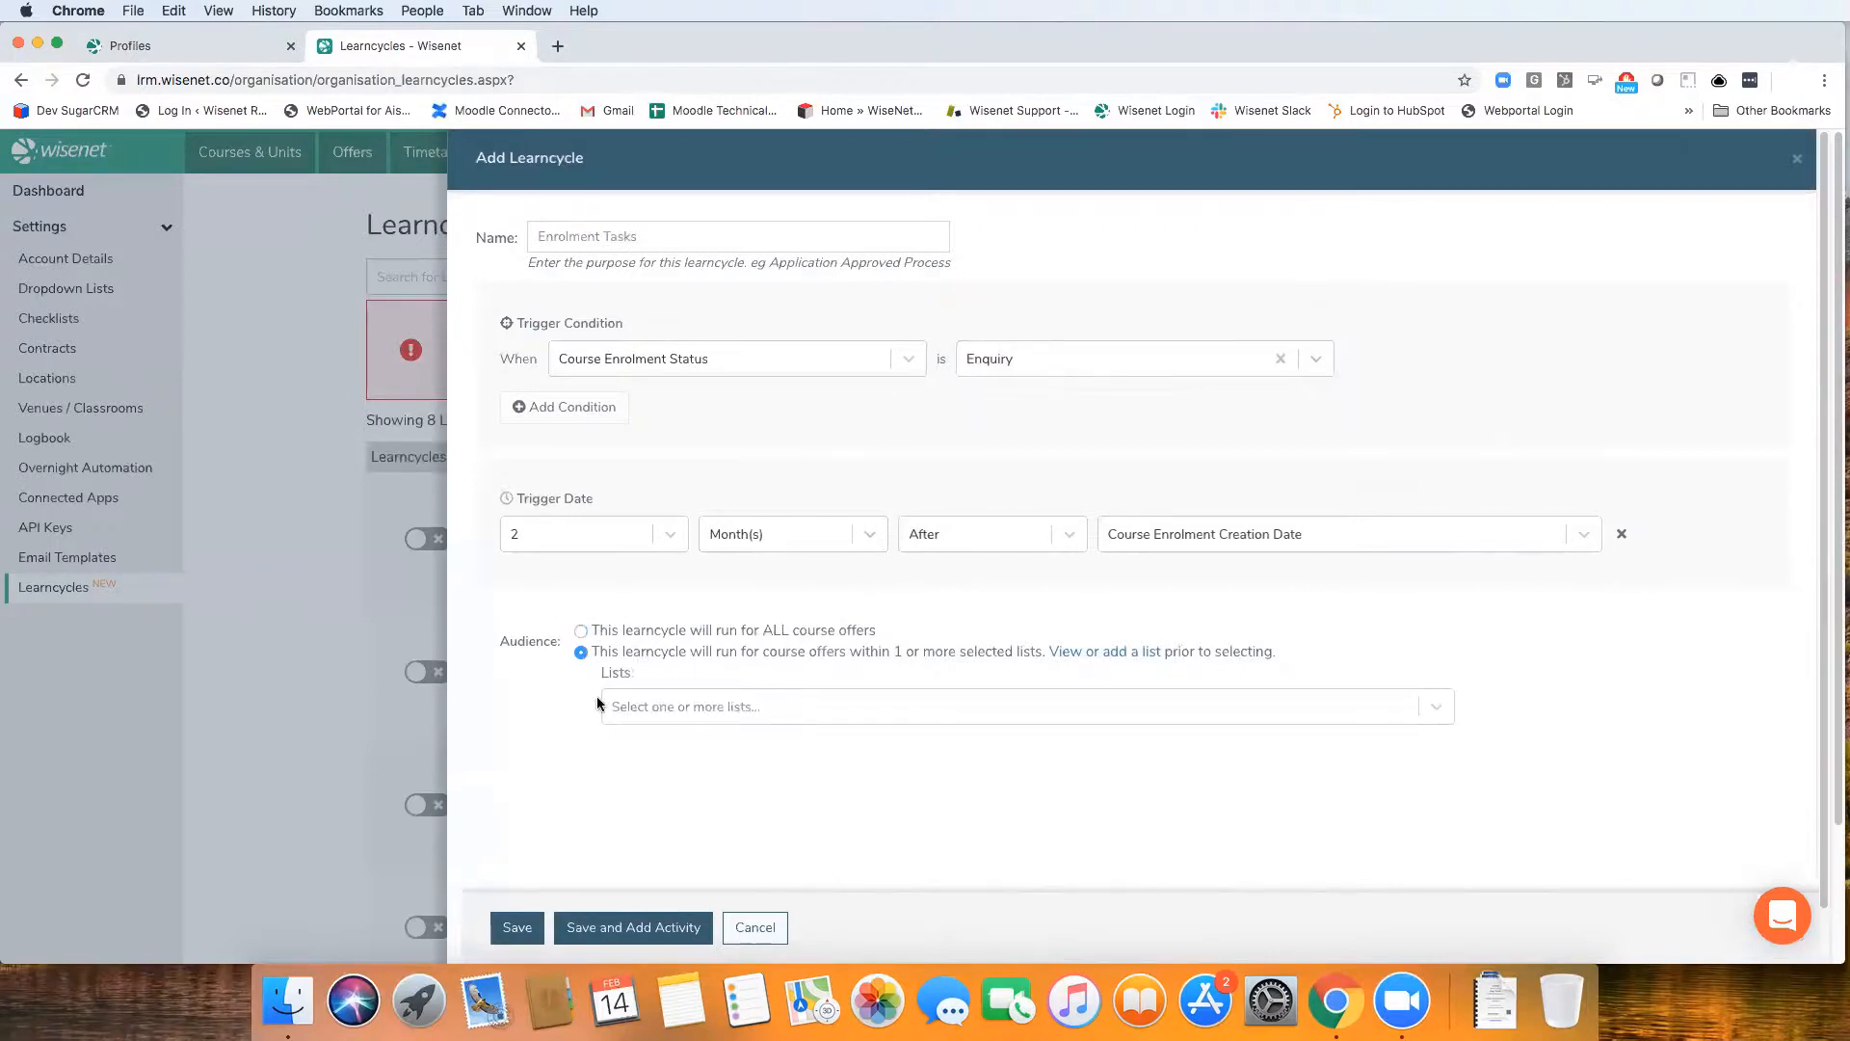
{"action": "left_click", "coordinate": [657, 706]}
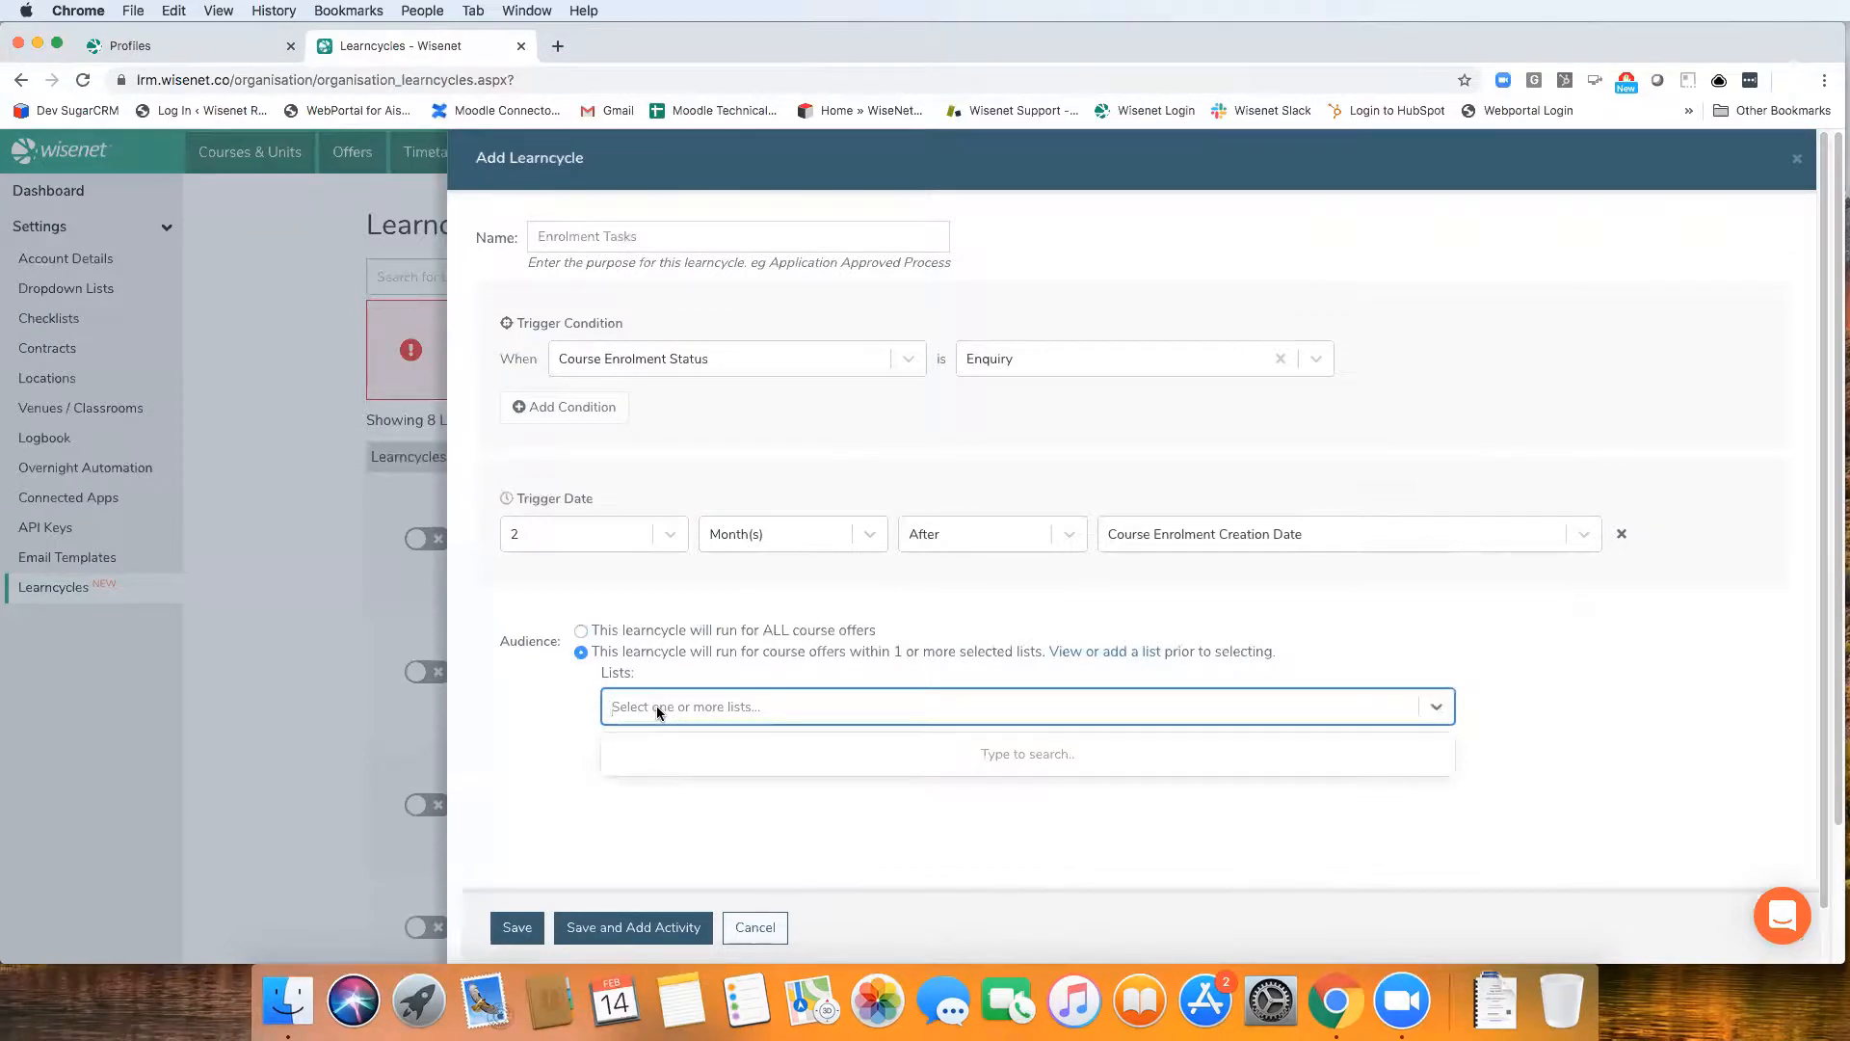
{"action": "type", "text": "funded"}
{"action": "left_click", "coordinate": [676, 754]}
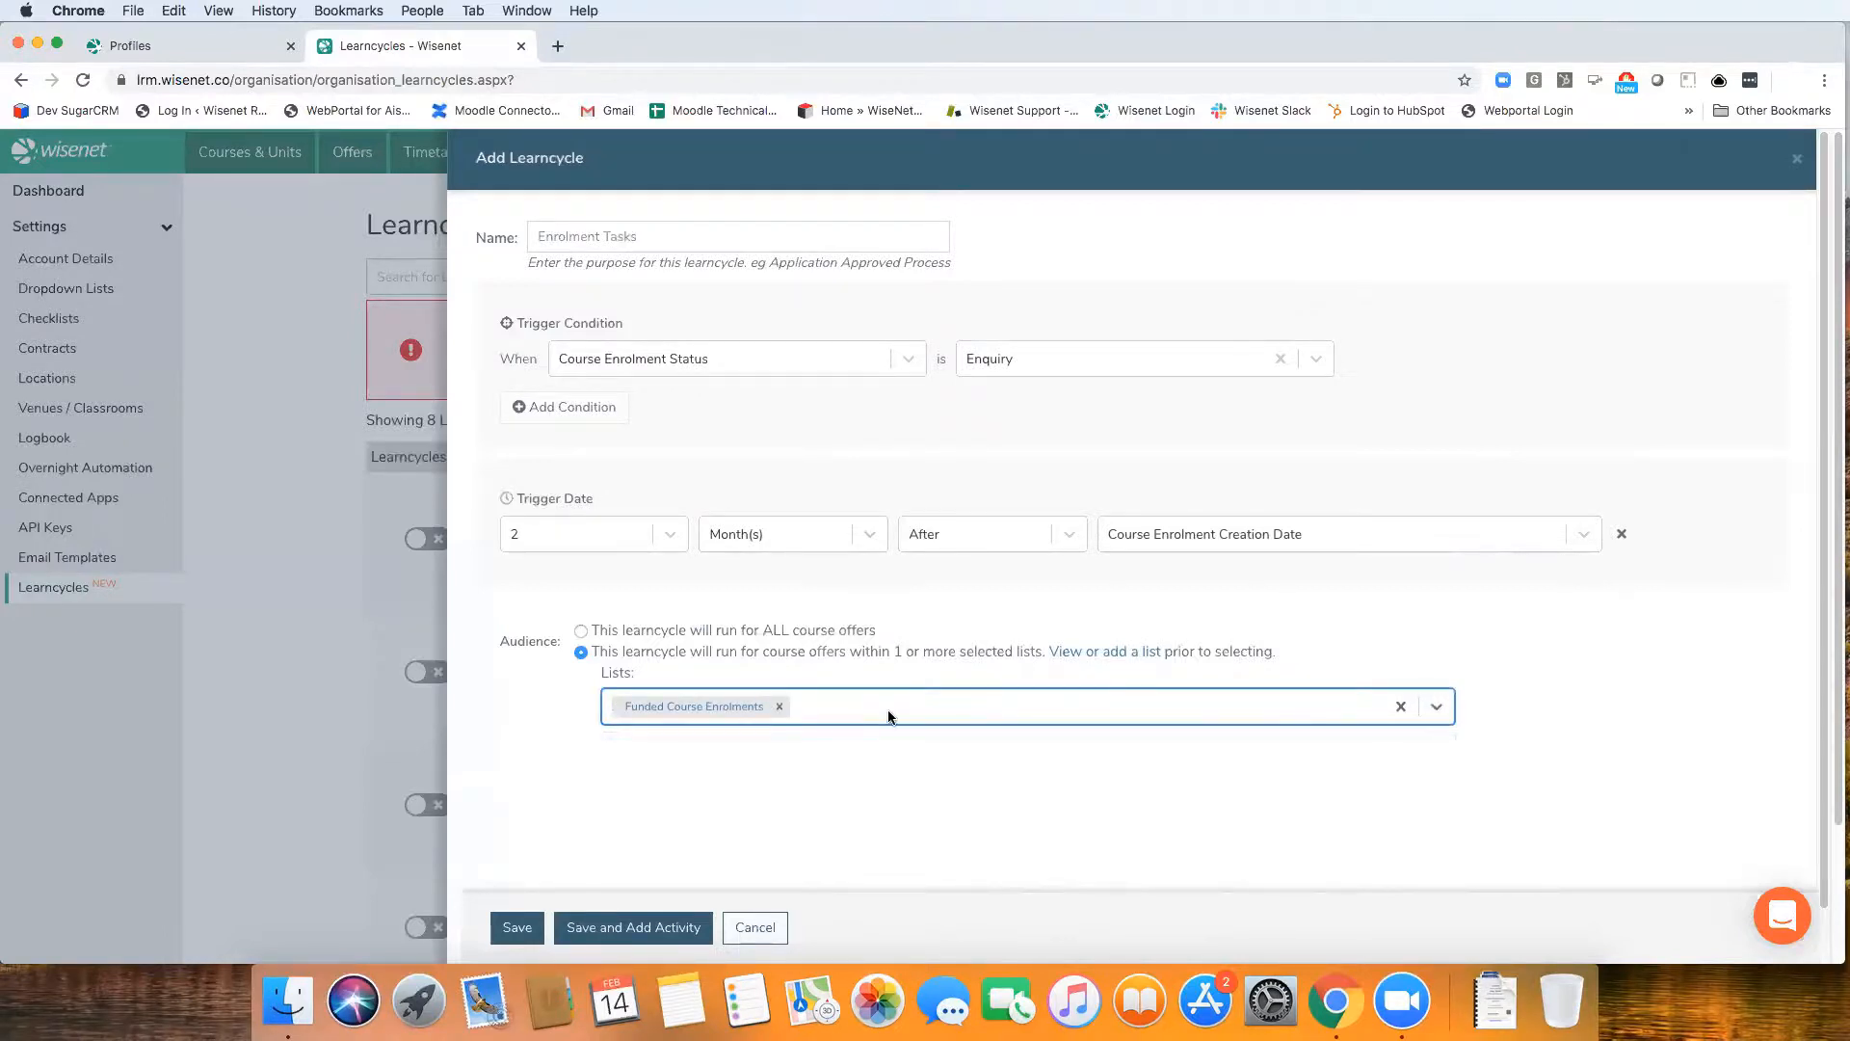
{"action": "type", "text": "business"}
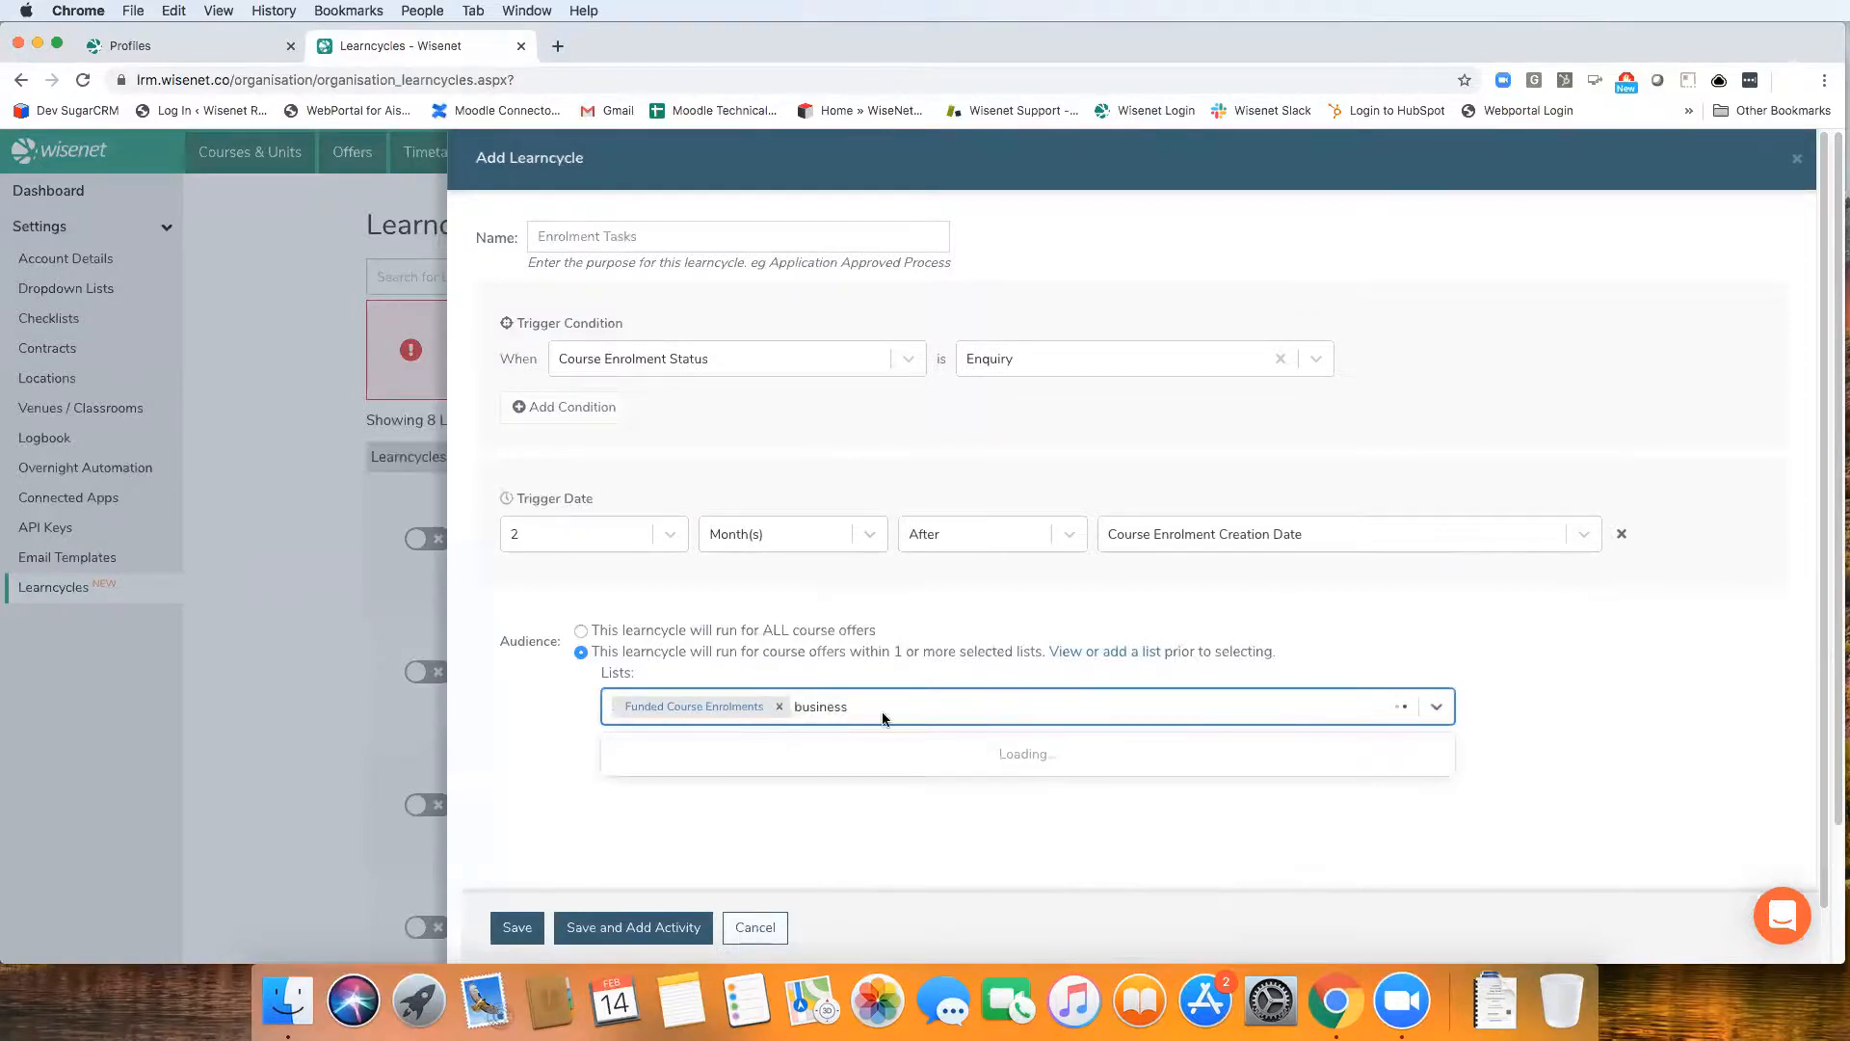
{"action": "left_click", "coordinate": [833, 755]}
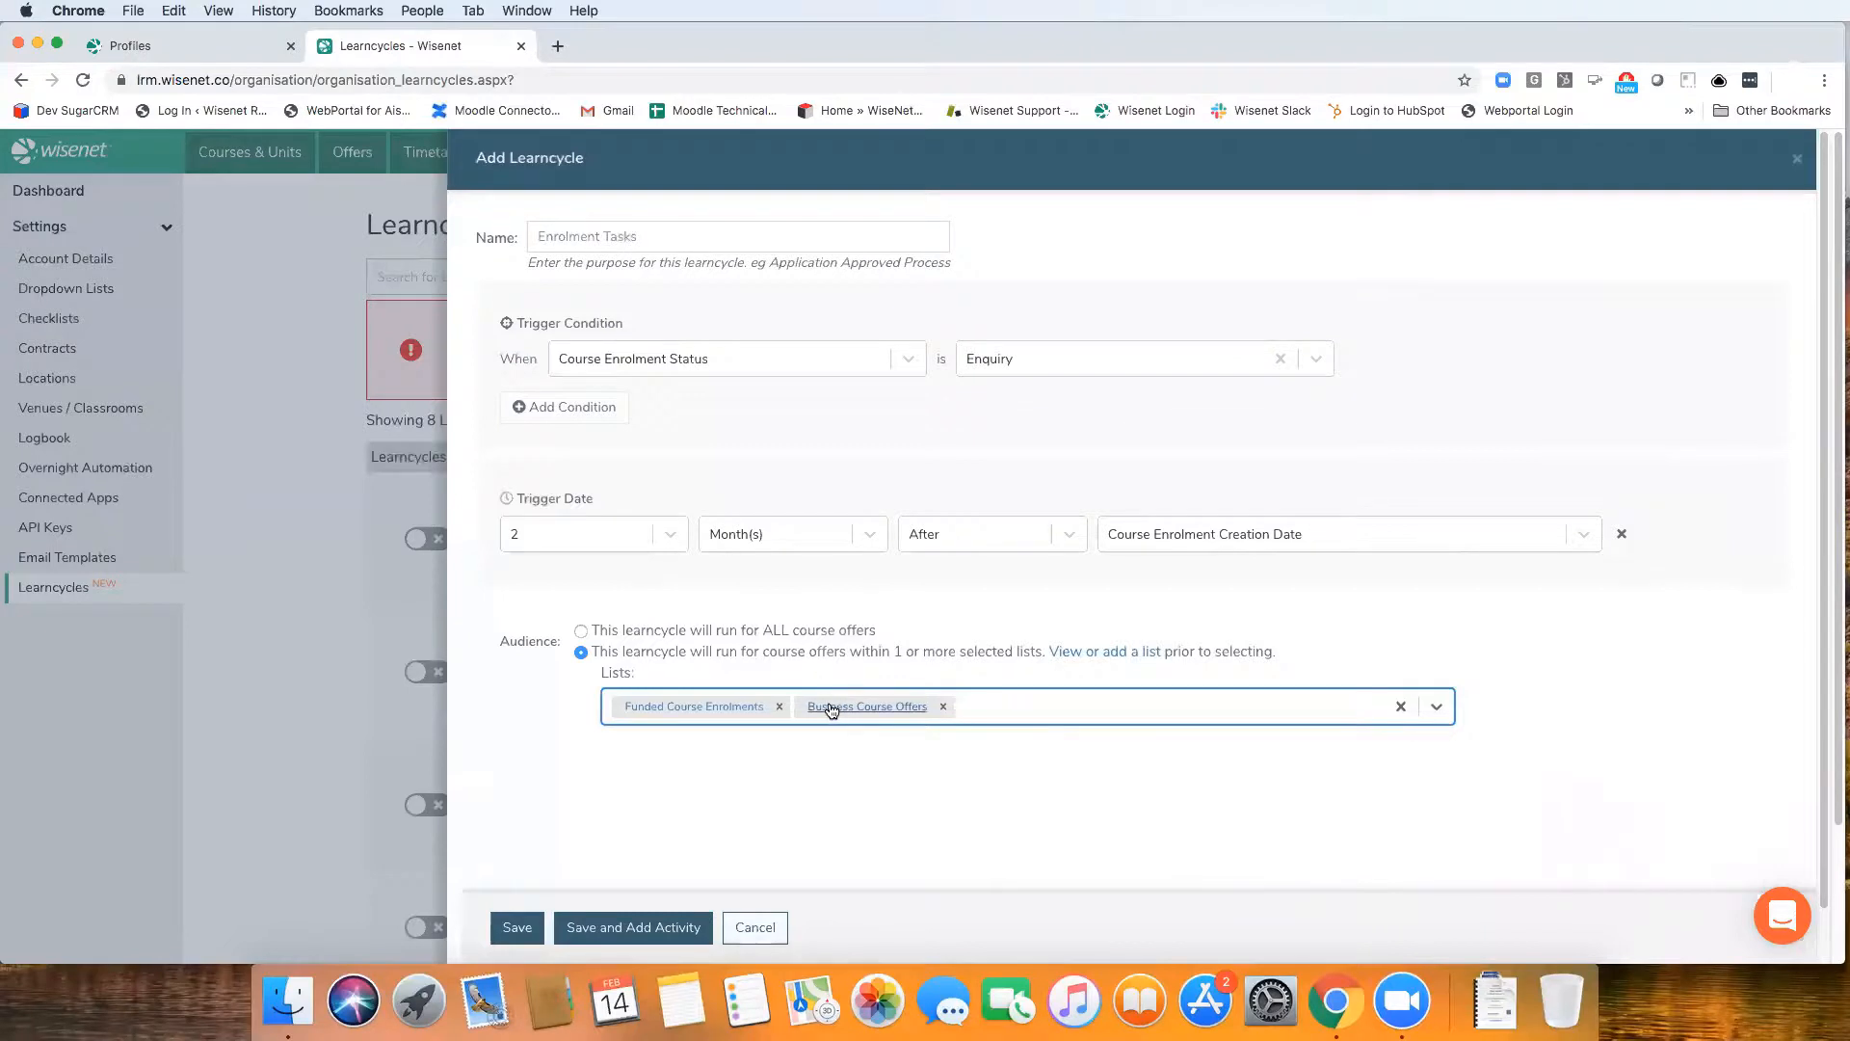
{"action": "left_click", "coordinate": [635, 928]}
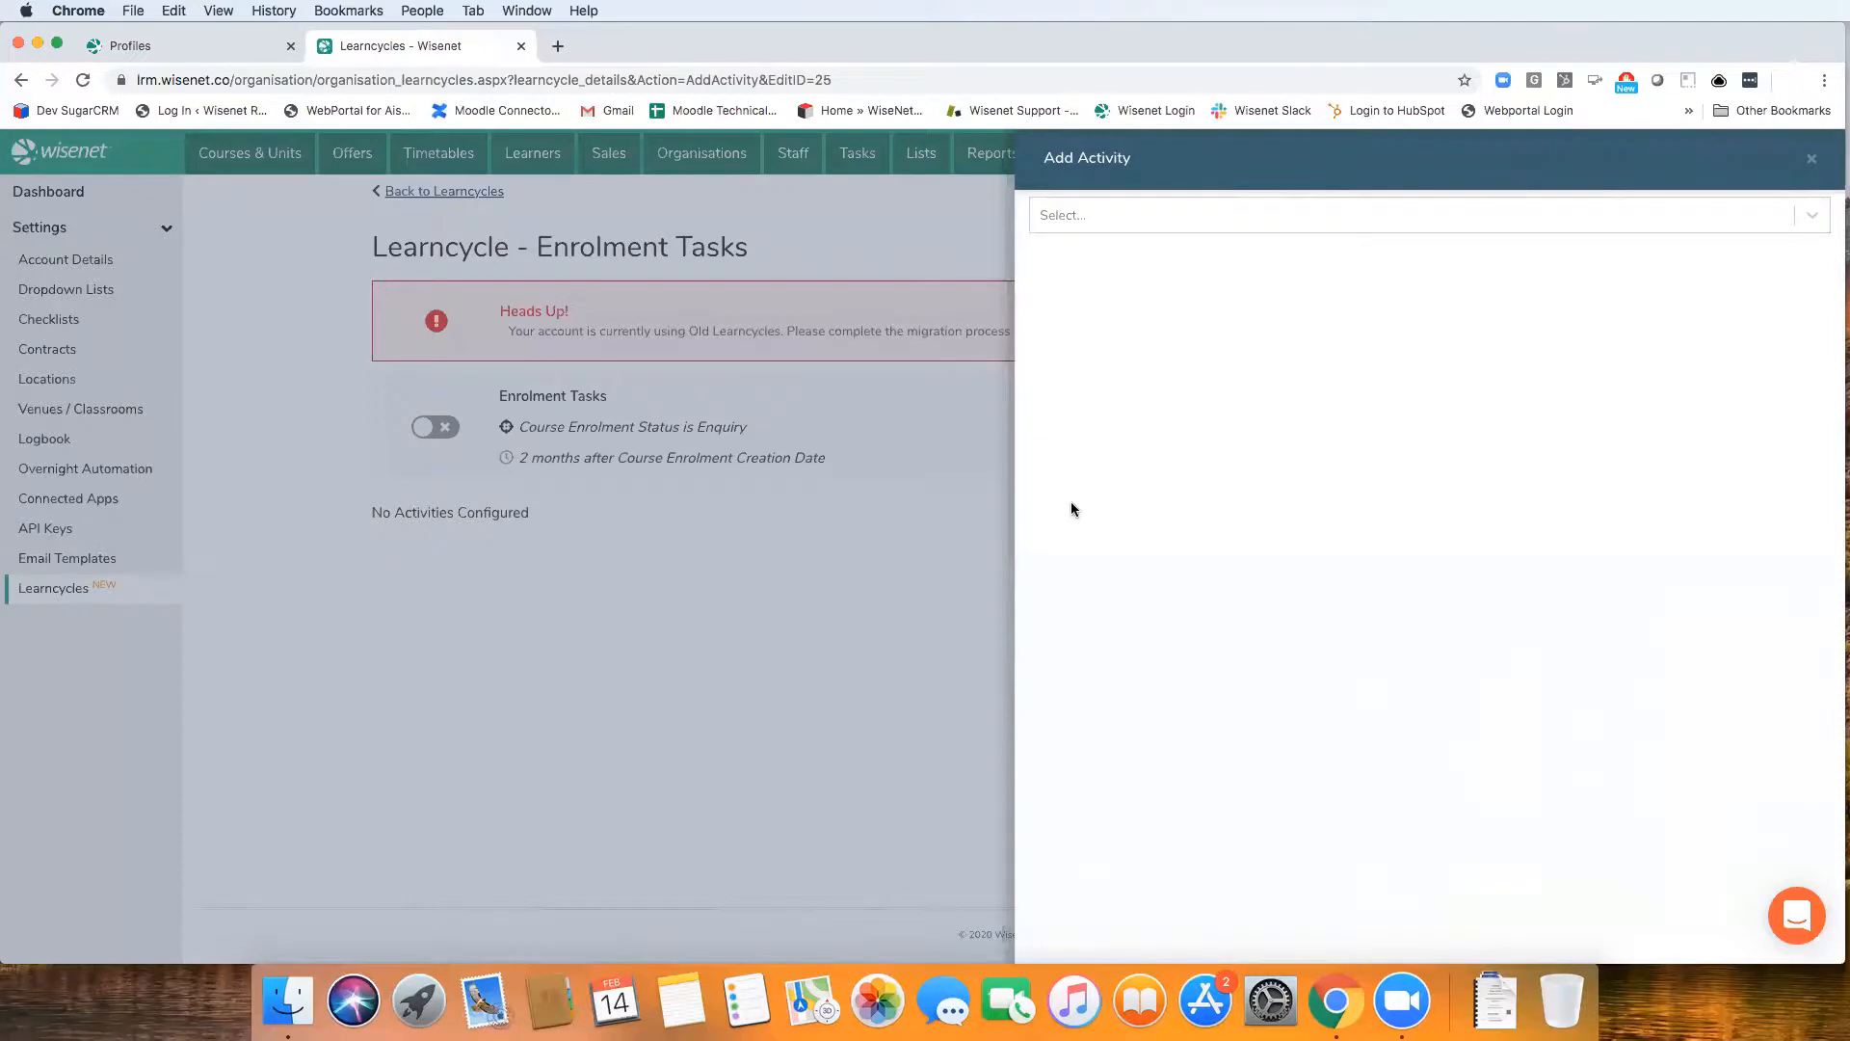
Set up a Send Email activity addressed to the Learner's Email Address, with the reply-to option set to Other
{"action": "left_click", "coordinate": [1110, 216]}
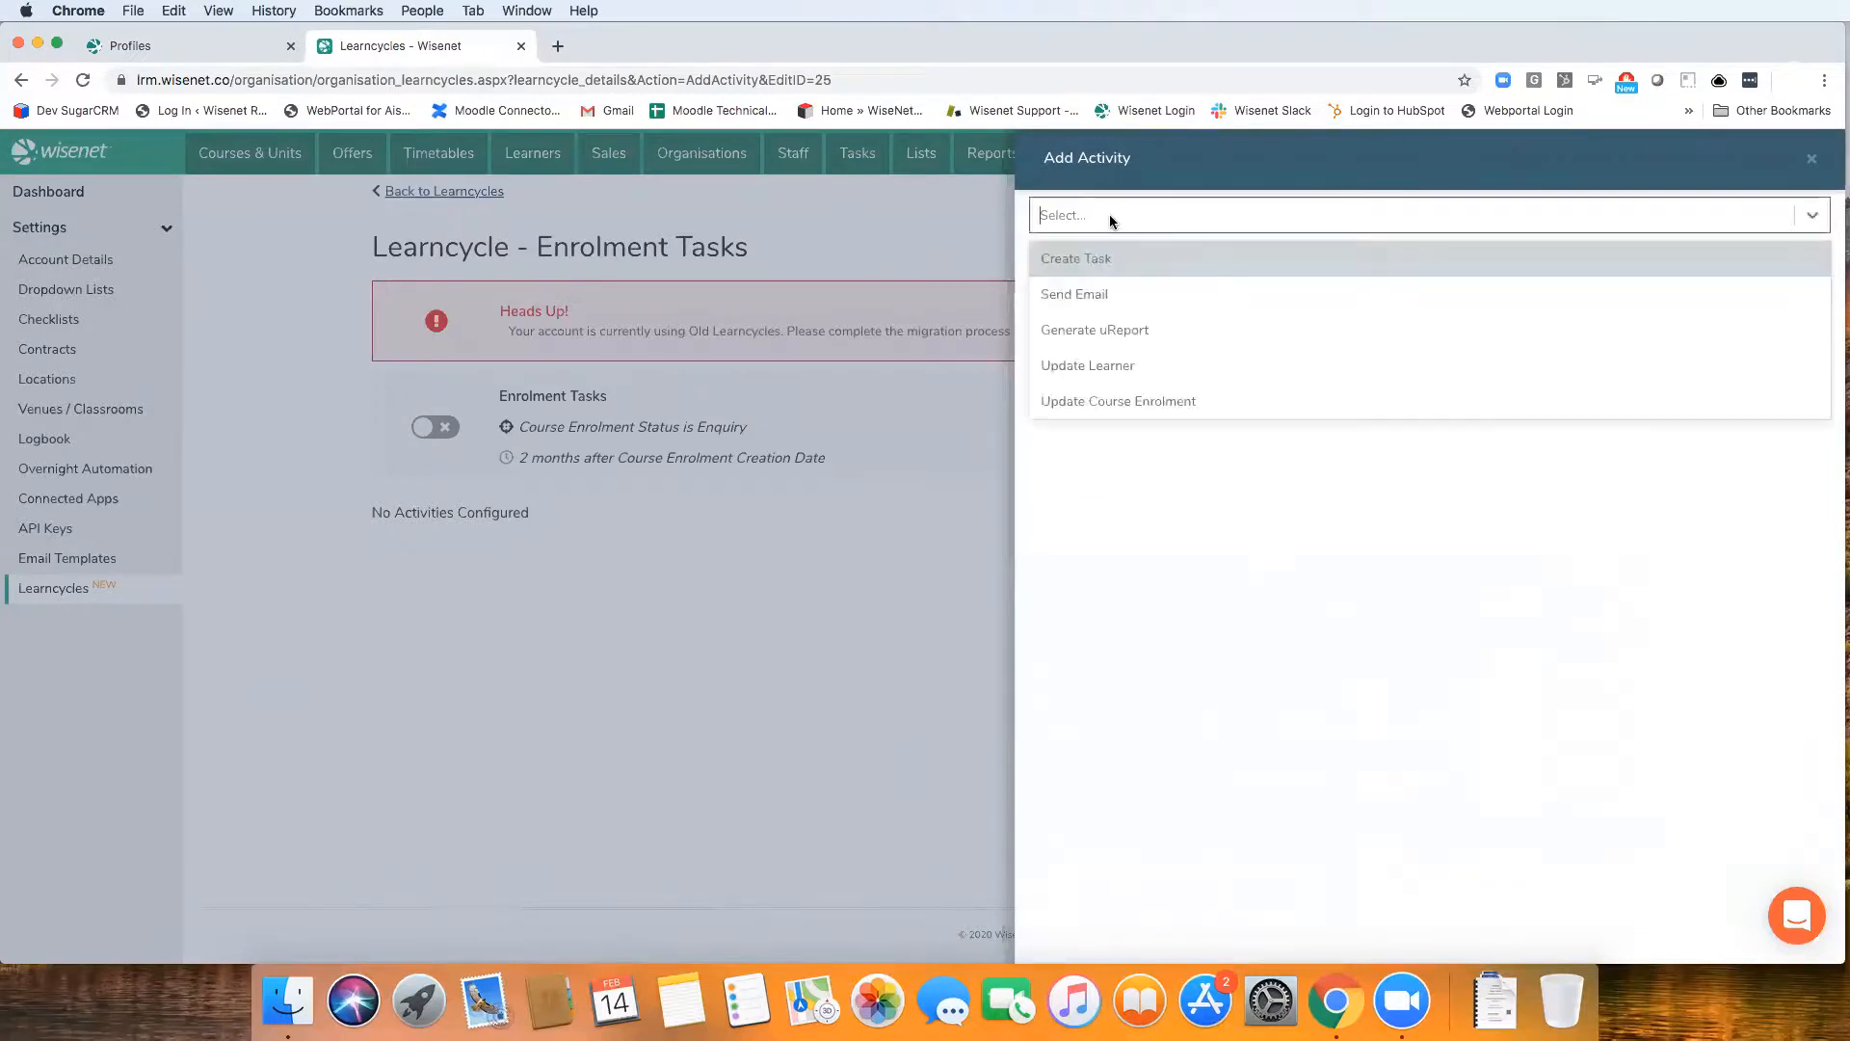
{"action": "left_click", "coordinate": [1114, 297]}
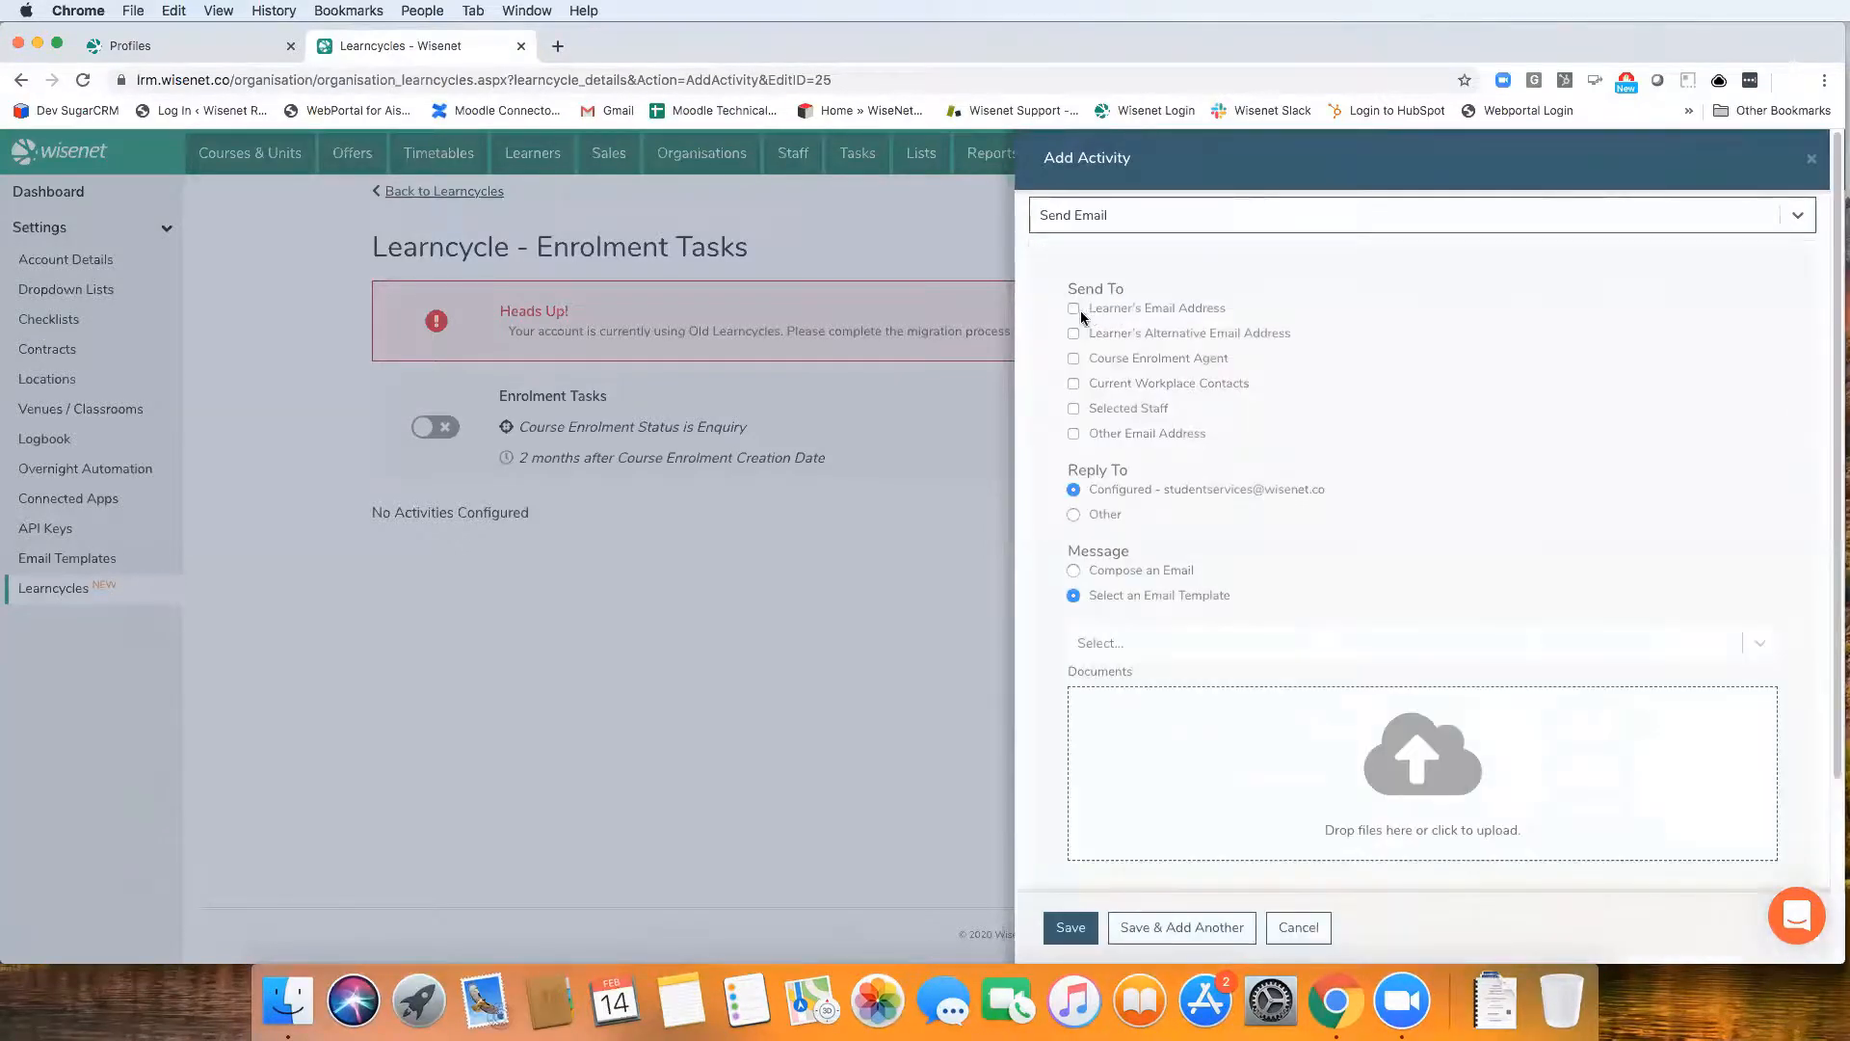
{"action": "left_click", "coordinate": [1073, 308]}
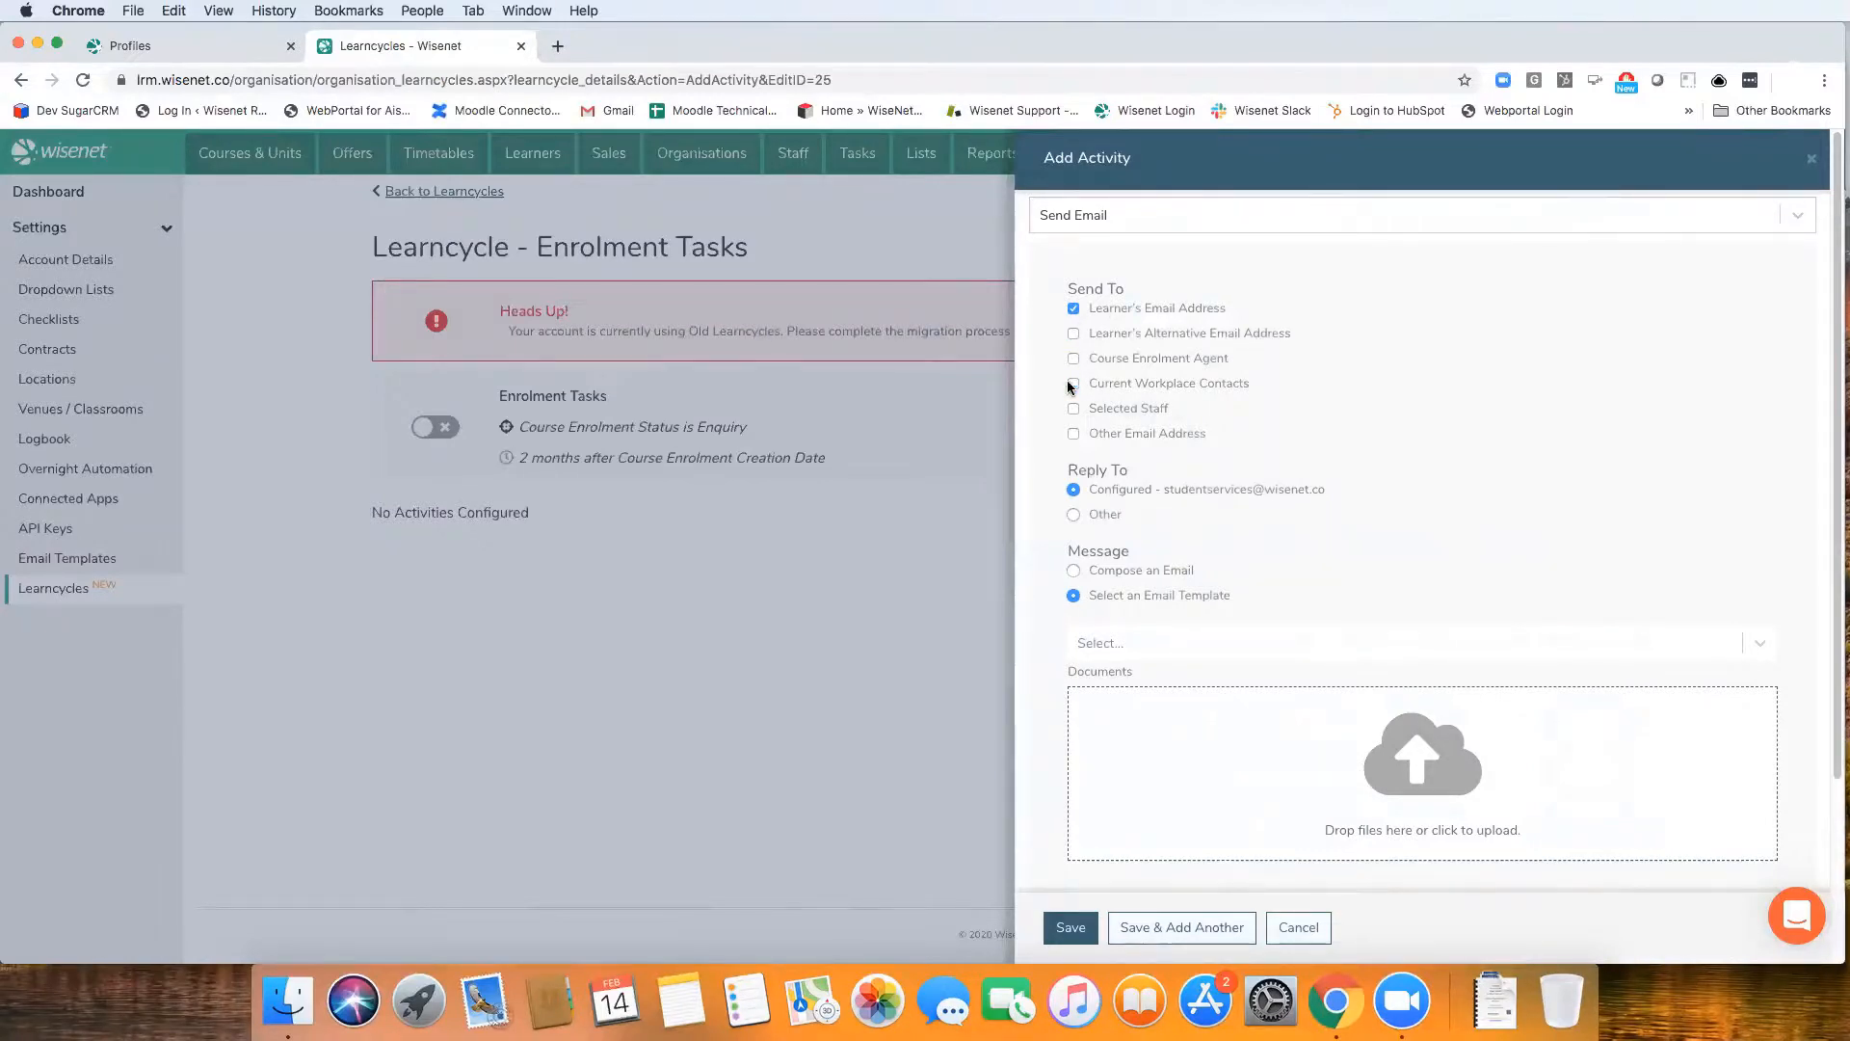
{"action": "scroll", "coordinate": [1270, 469], "scroll_direction": "down", "scroll_amount": 1}
{"action": "scroll", "coordinate": [1270, 469], "scroll_direction": "down", "scroll_amount": 5}
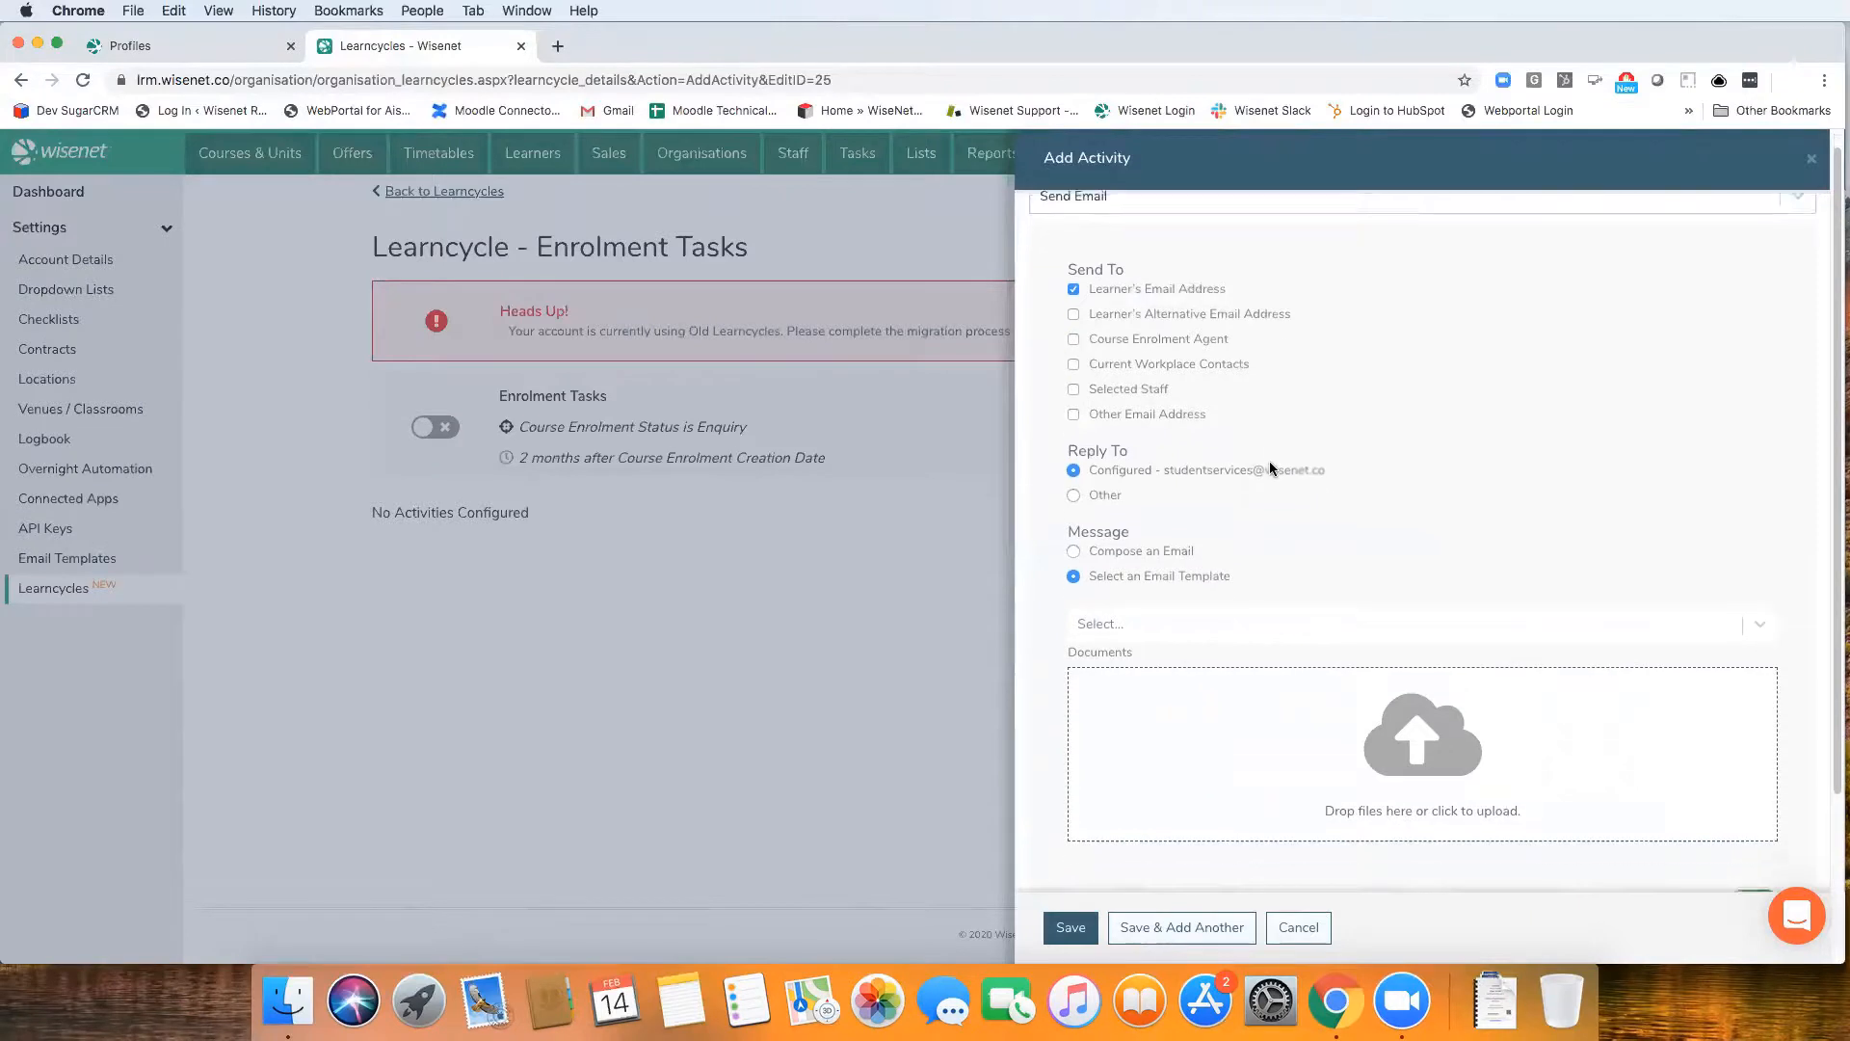
{"action": "scroll", "coordinate": [1272, 470], "scroll_direction": "up", "scroll_amount": 5}
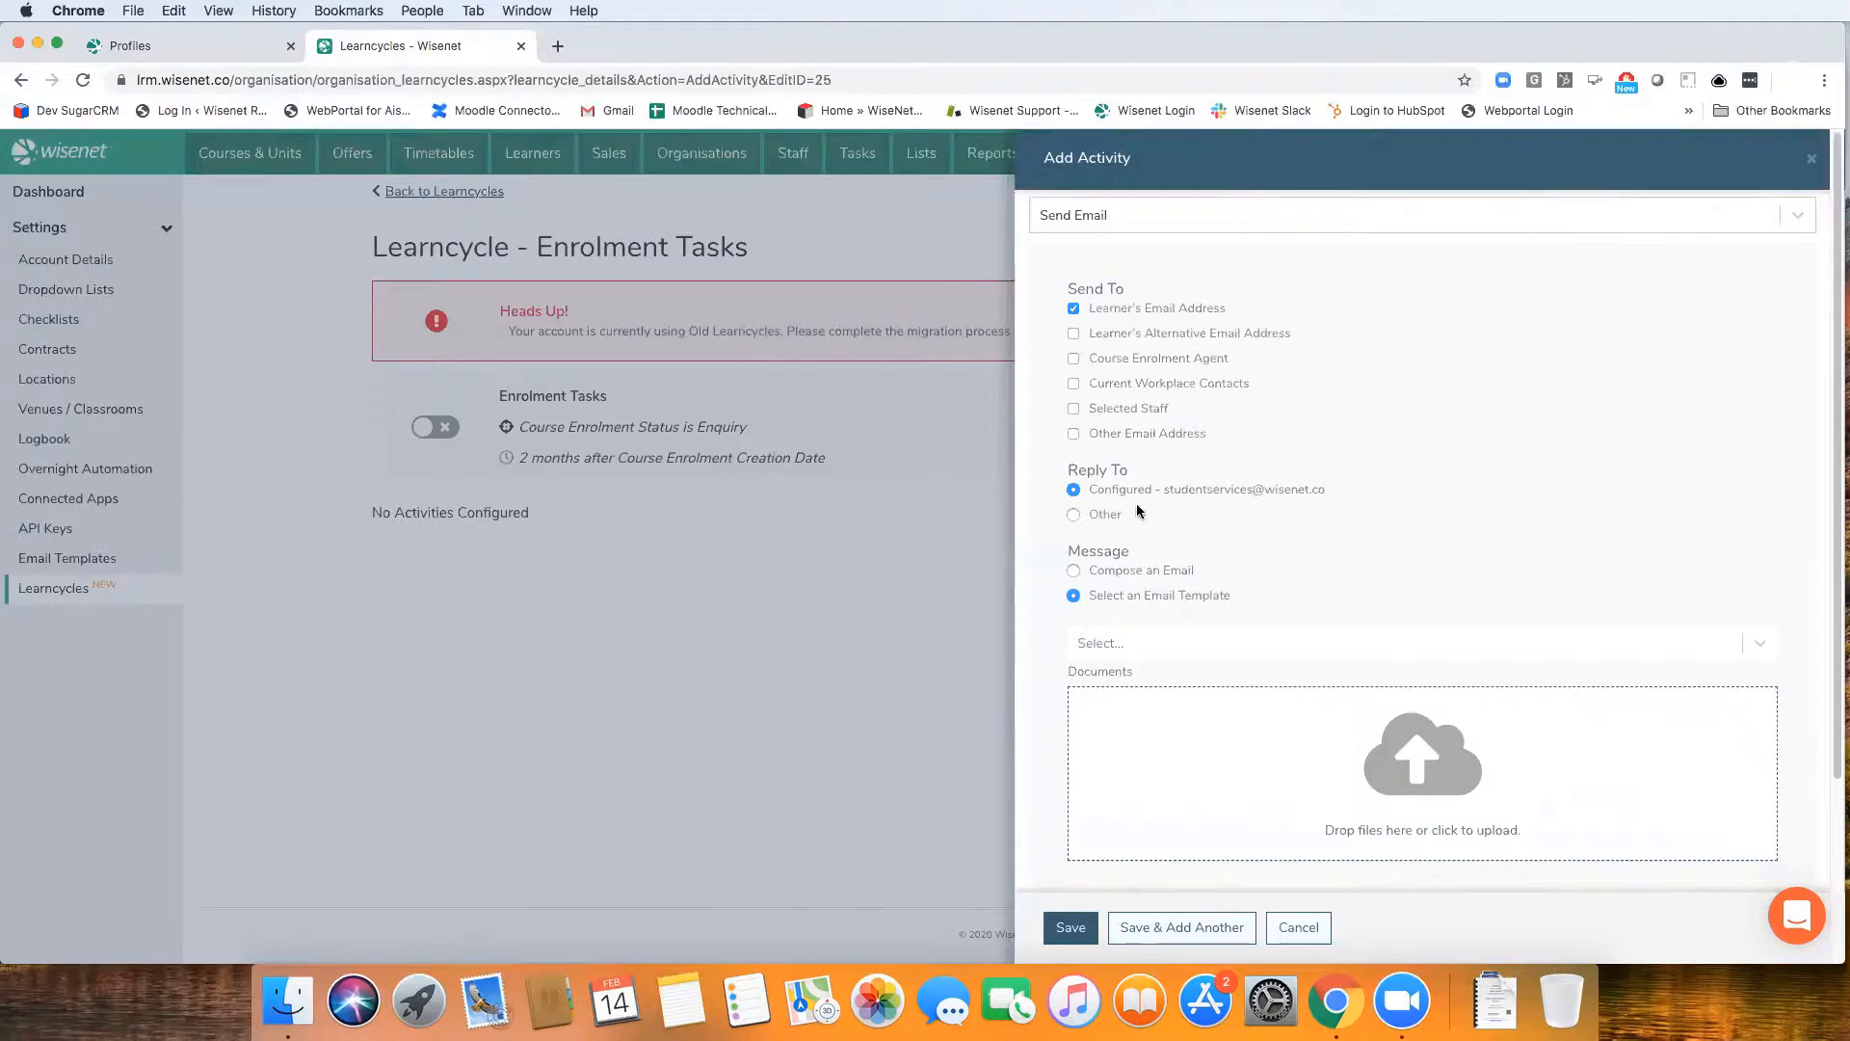
{"action": "left_click", "coordinate": [1073, 515]}
{"action": "left_click", "coordinate": [1120, 538]}
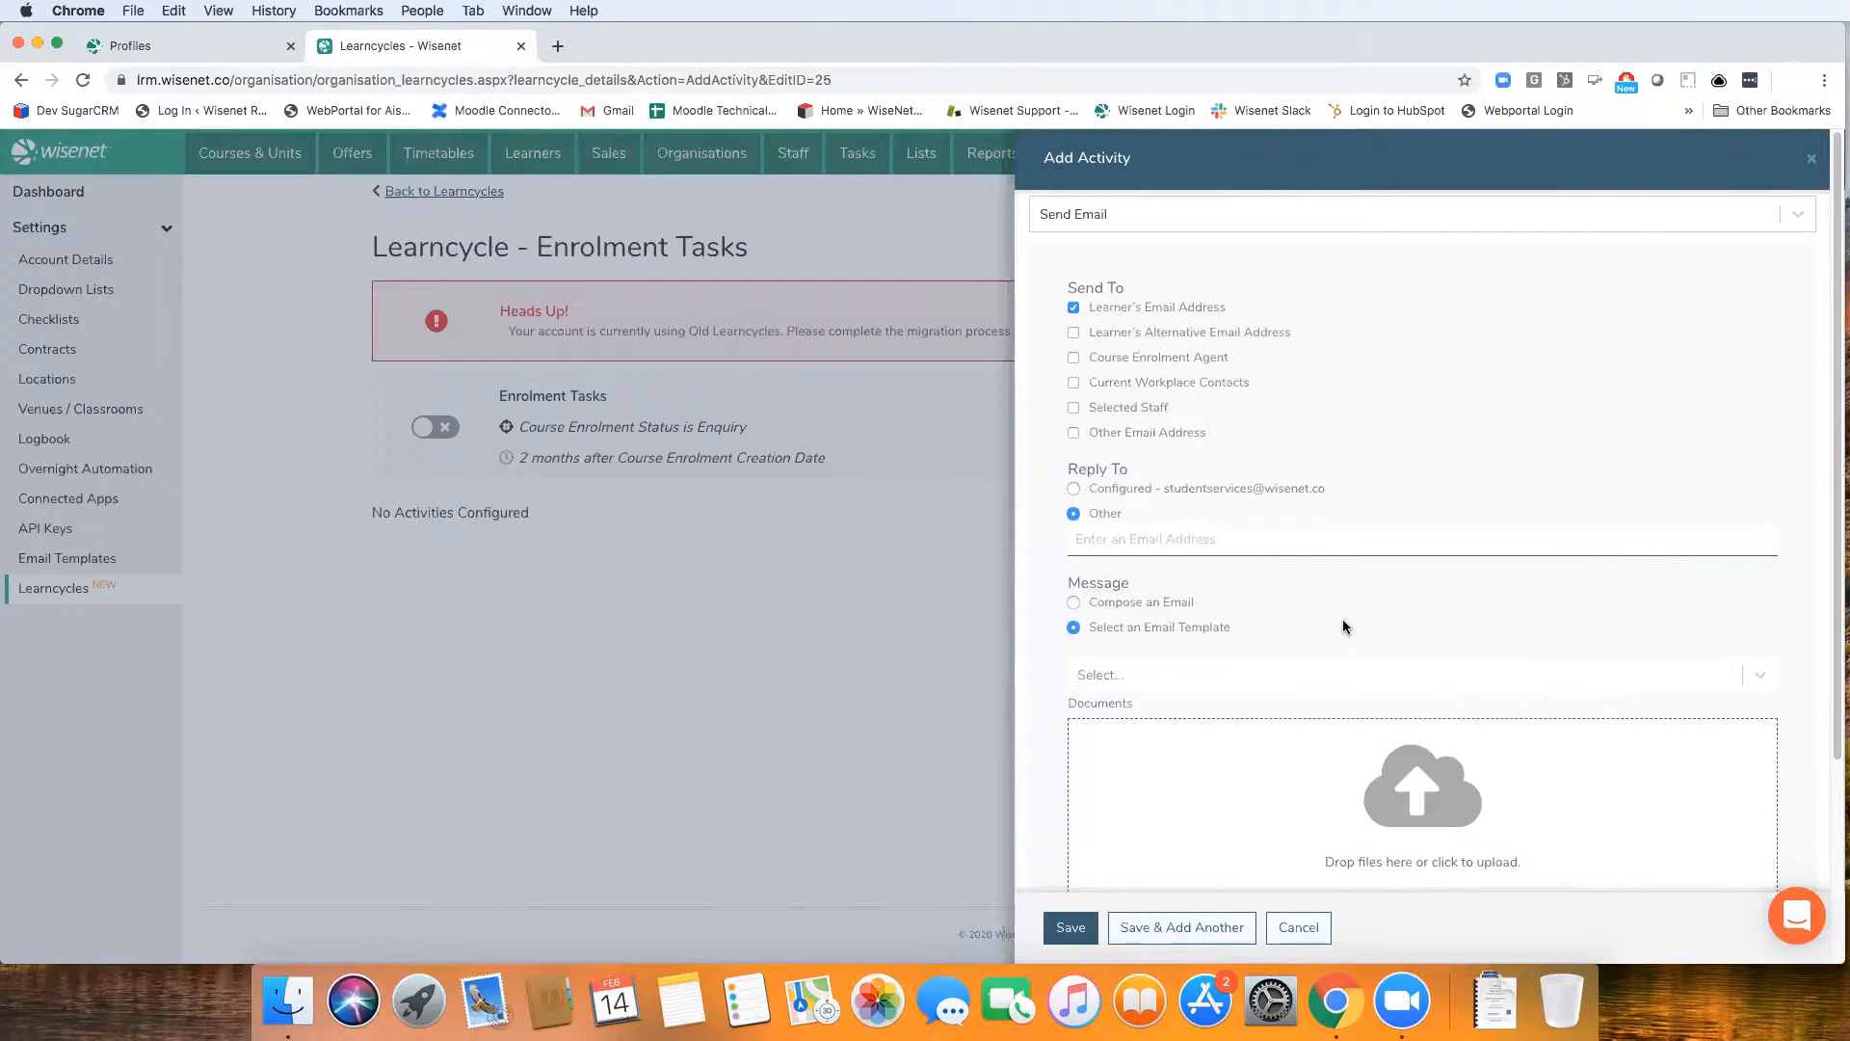
Choose the Enquiry - Thank you email template for the message, after trying Confirm your address
{"action": "scroll", "coordinate": [1342, 621], "scroll_direction": "down", "scroll_amount": 3}
{"action": "left_click", "coordinate": [1172, 414]}
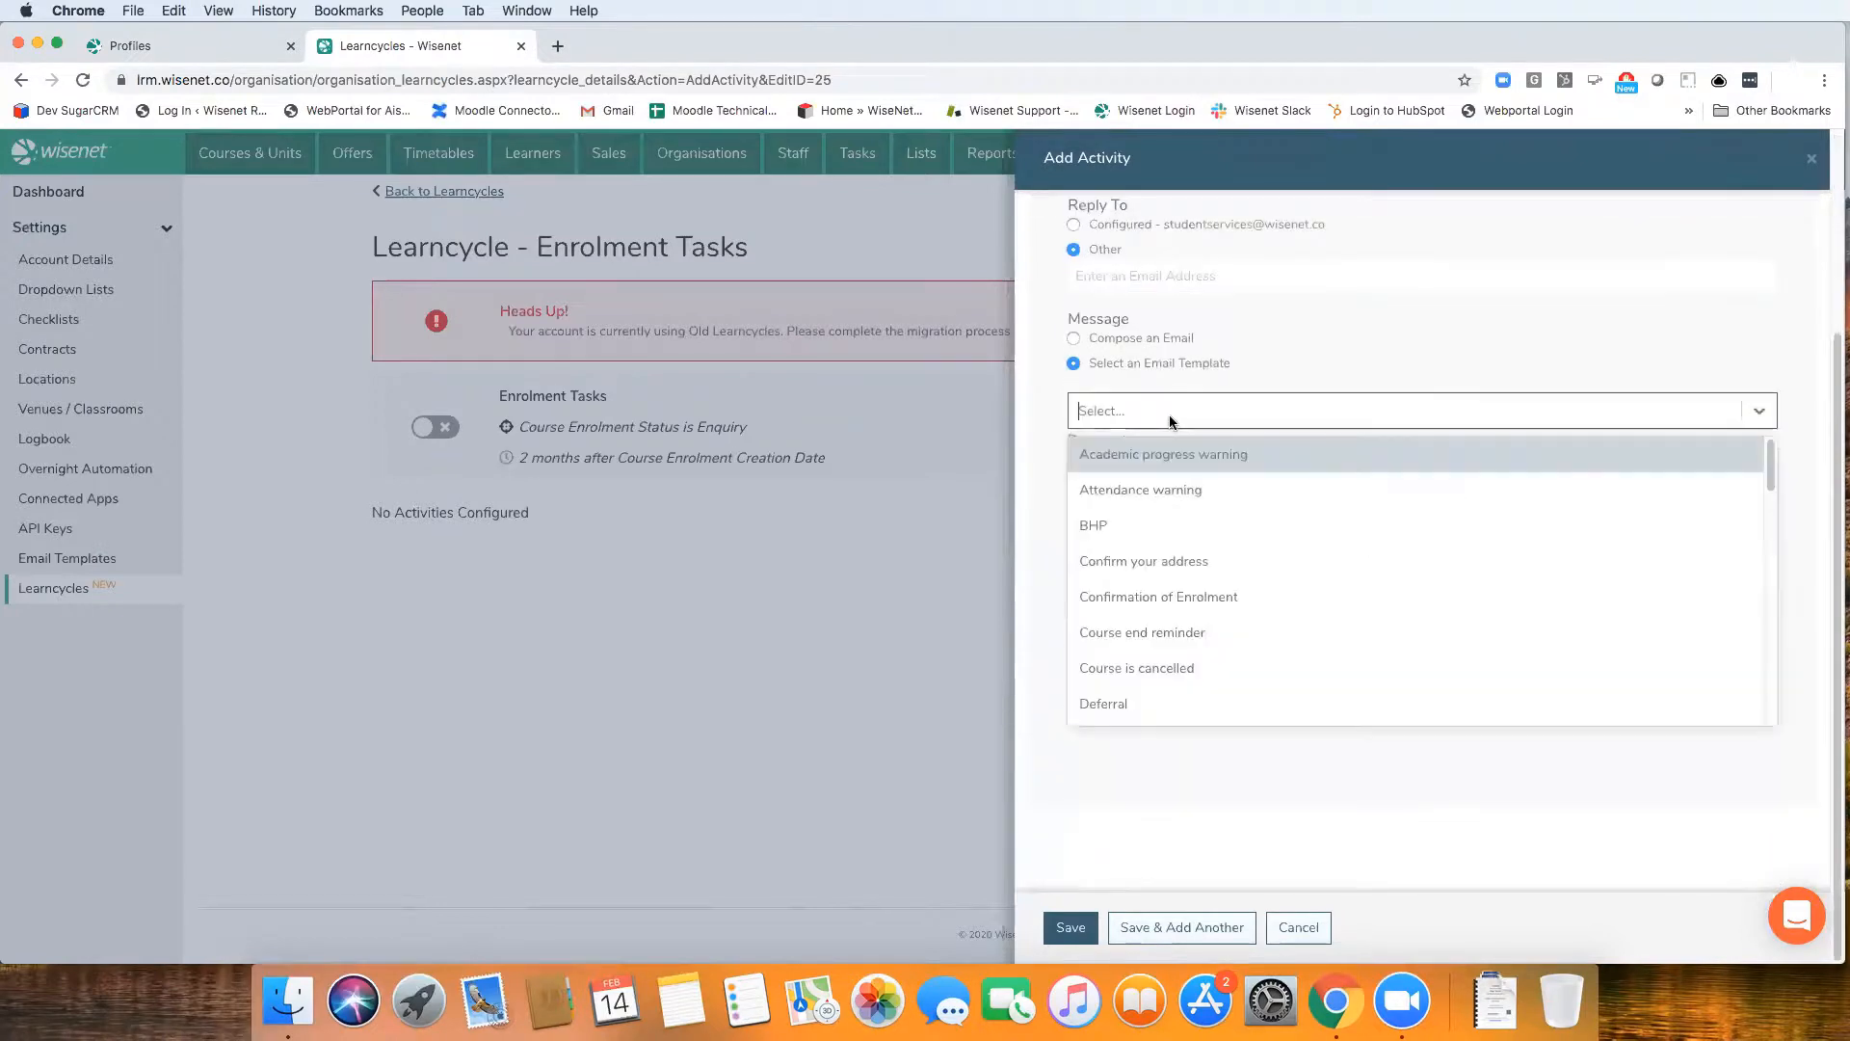
{"action": "left_click", "coordinate": [1172, 569]}
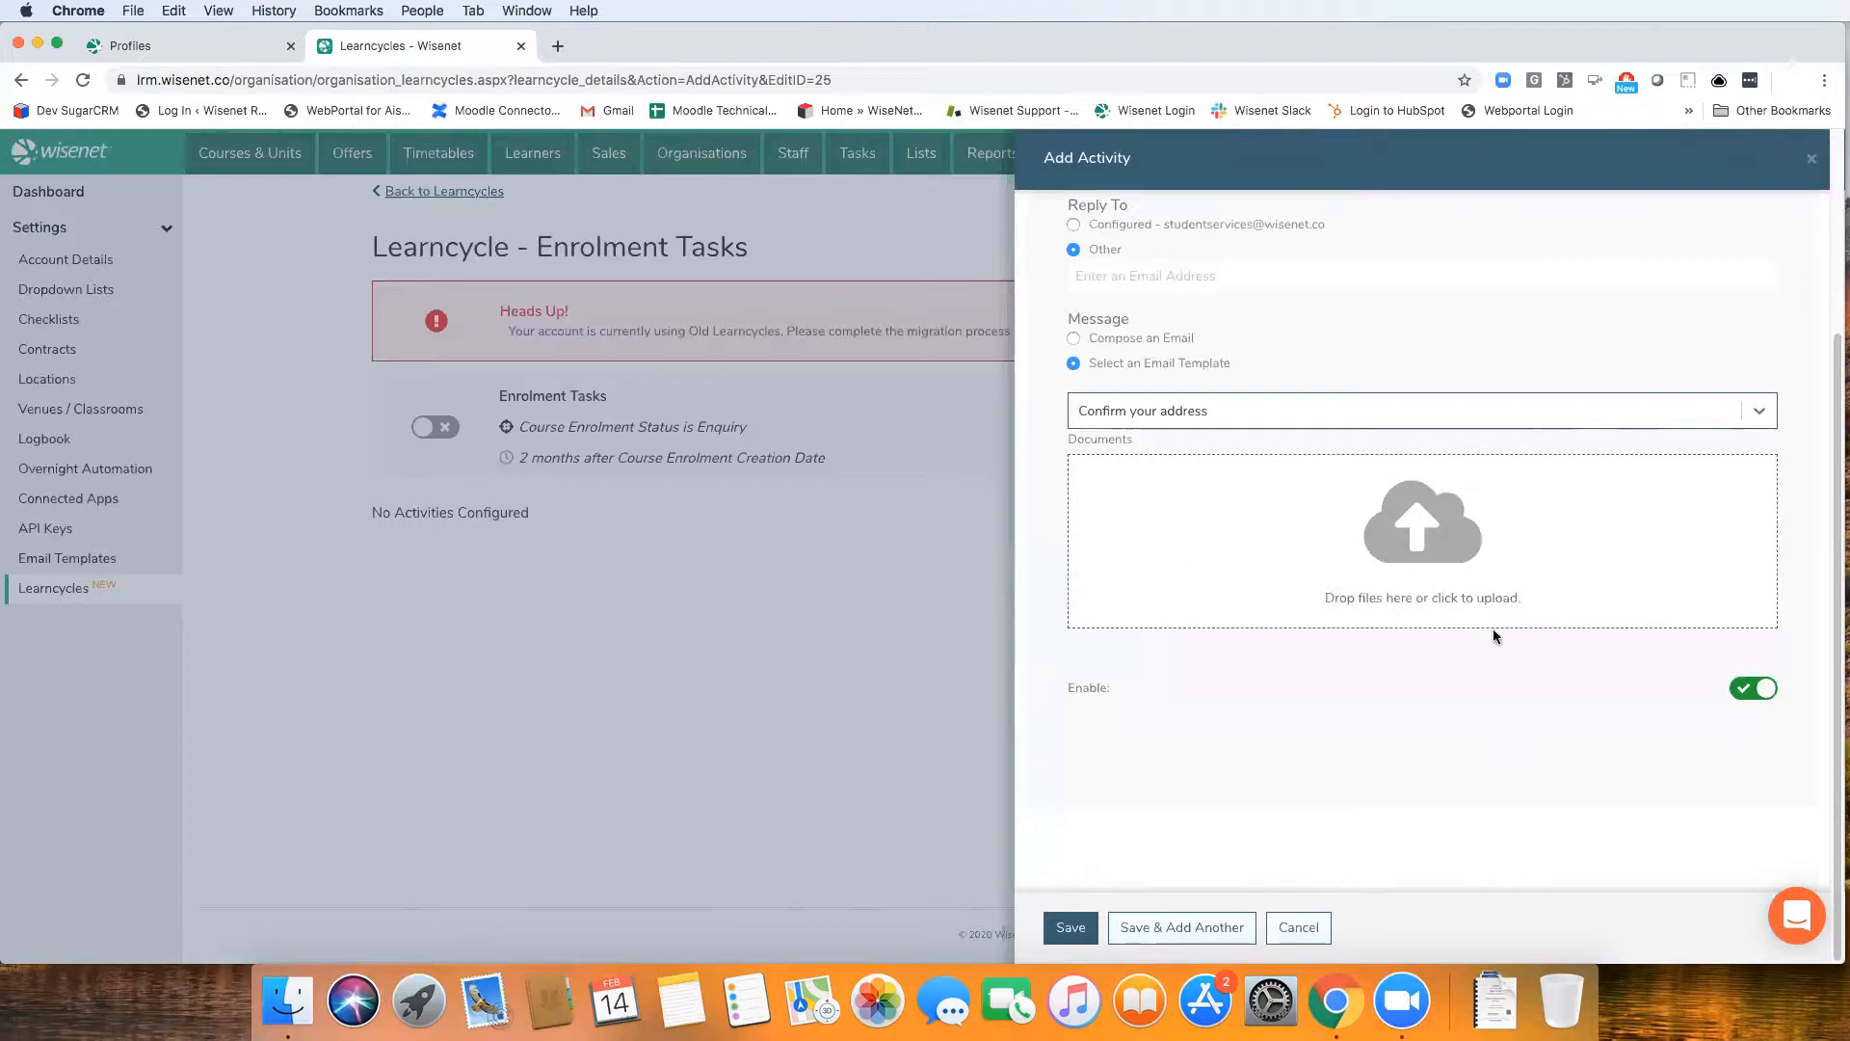
{"action": "left_click", "coordinate": [1195, 420]}
{"action": "scroll", "coordinate": [1195, 578], "scroll_direction": "down", "scroll_amount": 5}
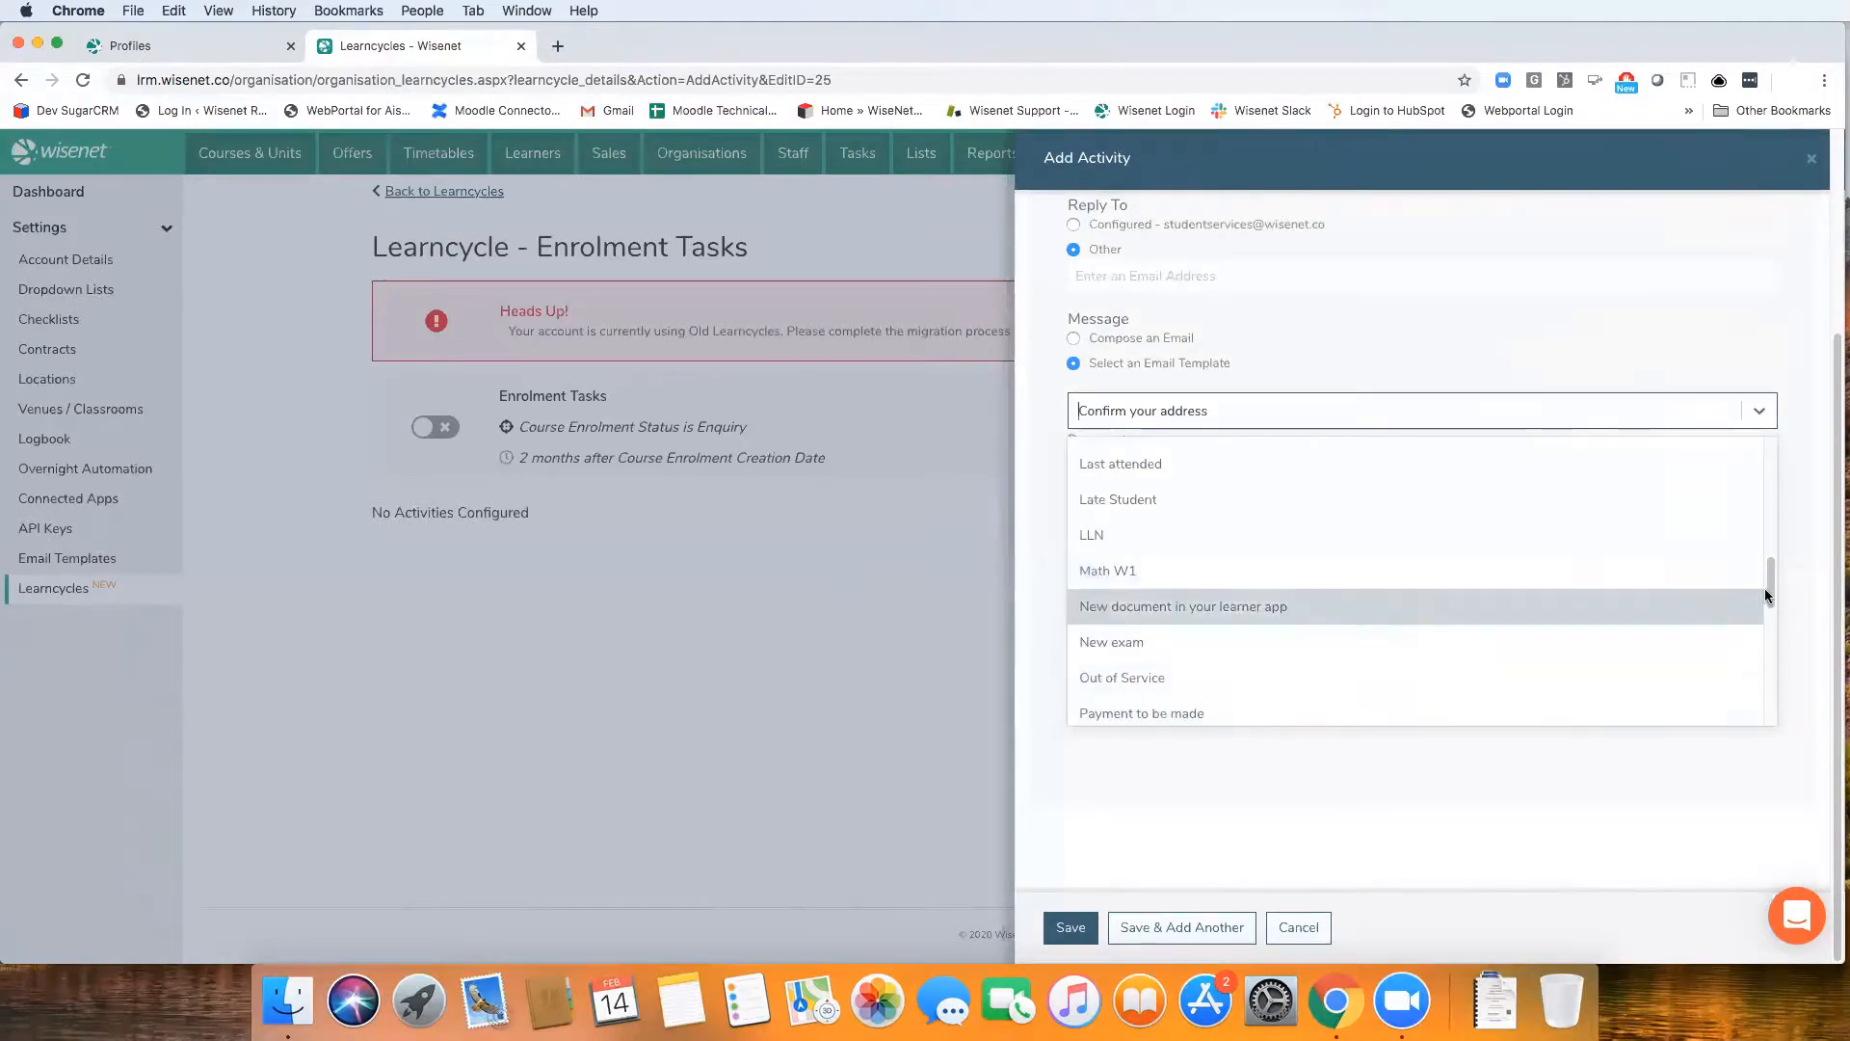
{"action": "left_click_drag", "start_coordinate": [1765, 588], "coordinate": [1767, 536]}
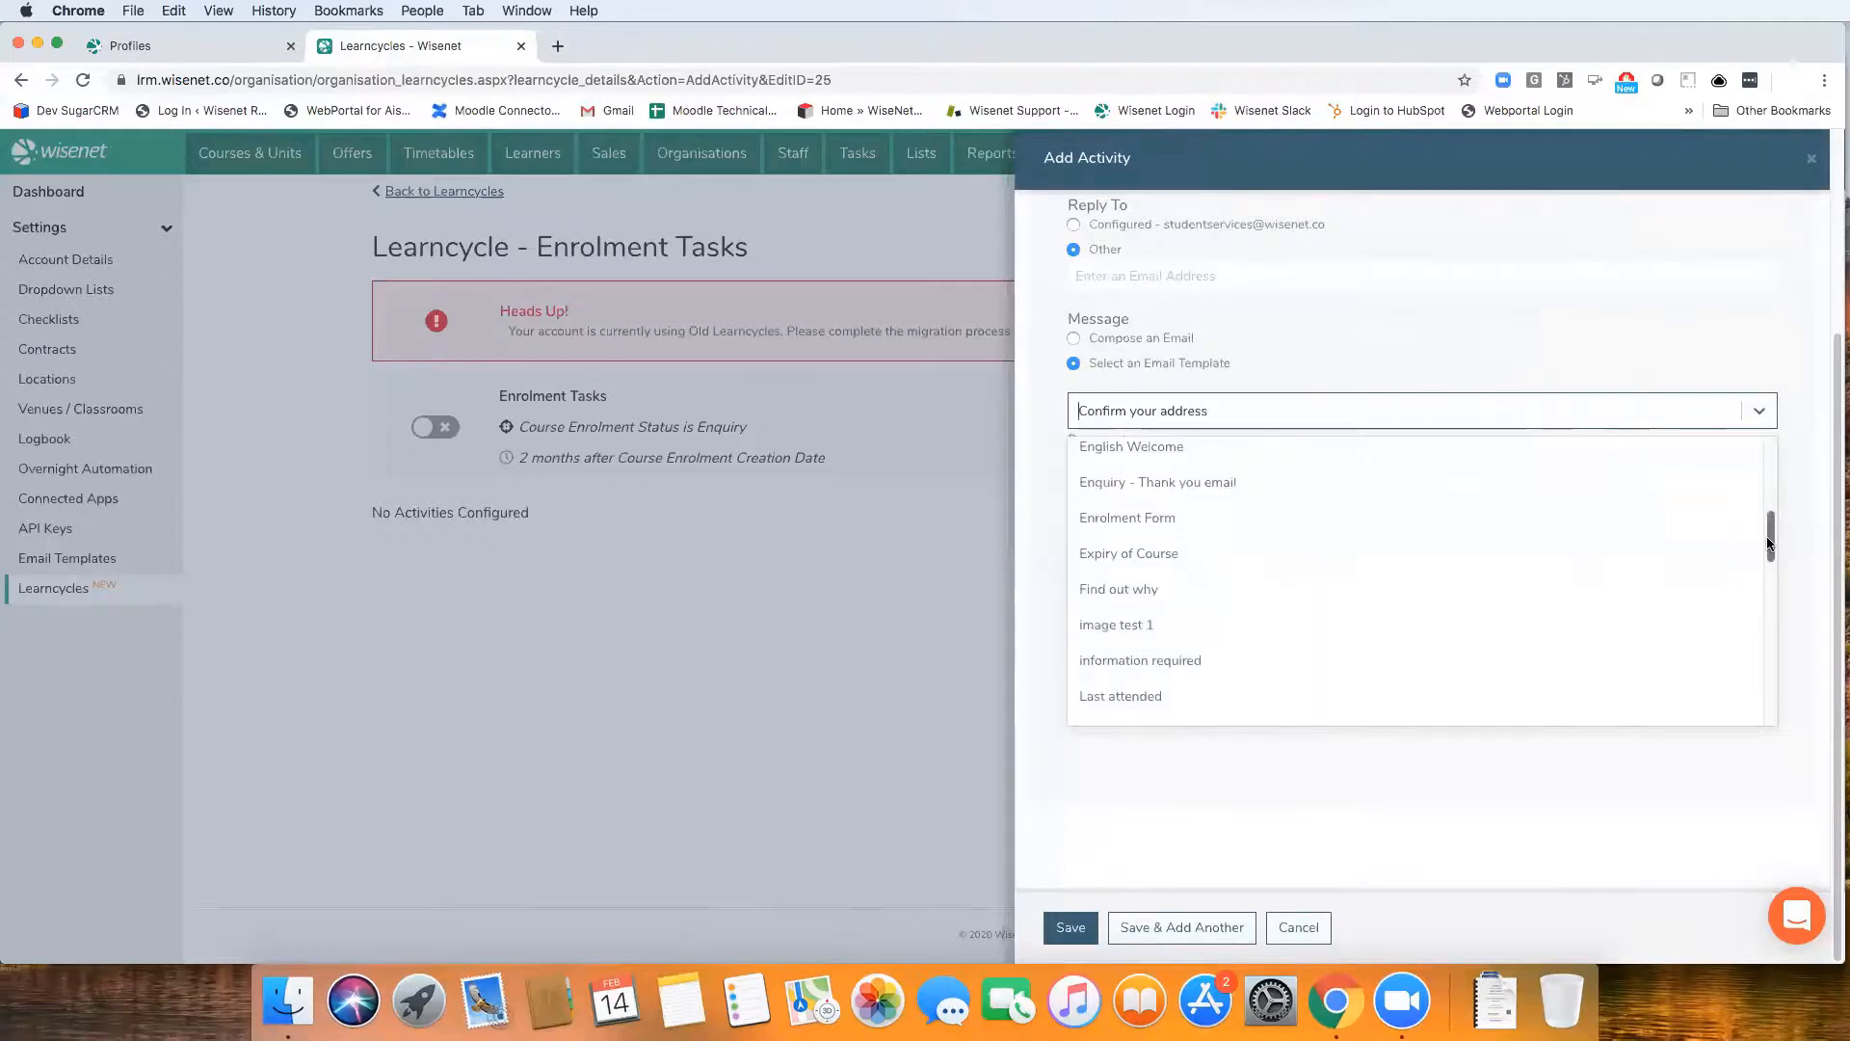
{"action": "left_click", "coordinate": [1279, 484]}
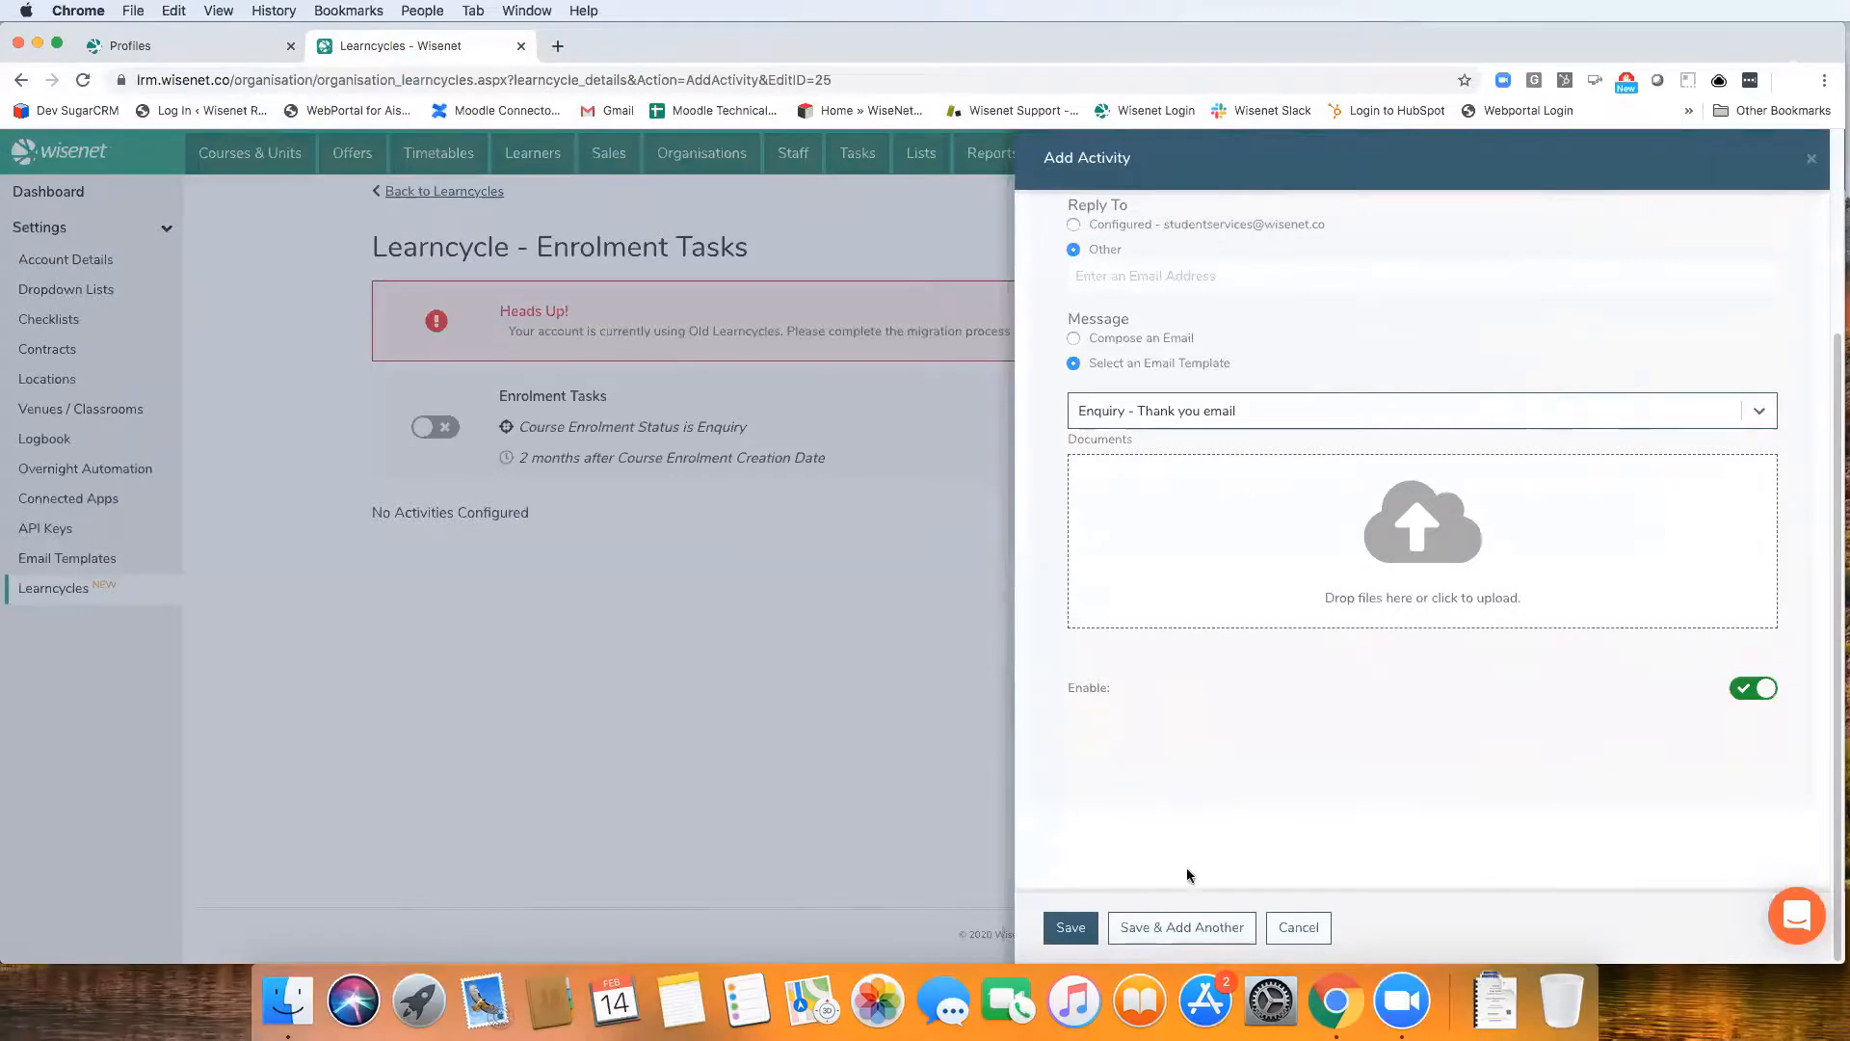
Set the reply-to back to the configured address and save the email activity, continuing to another one
{"action": "left_click", "coordinate": [1182, 927]}
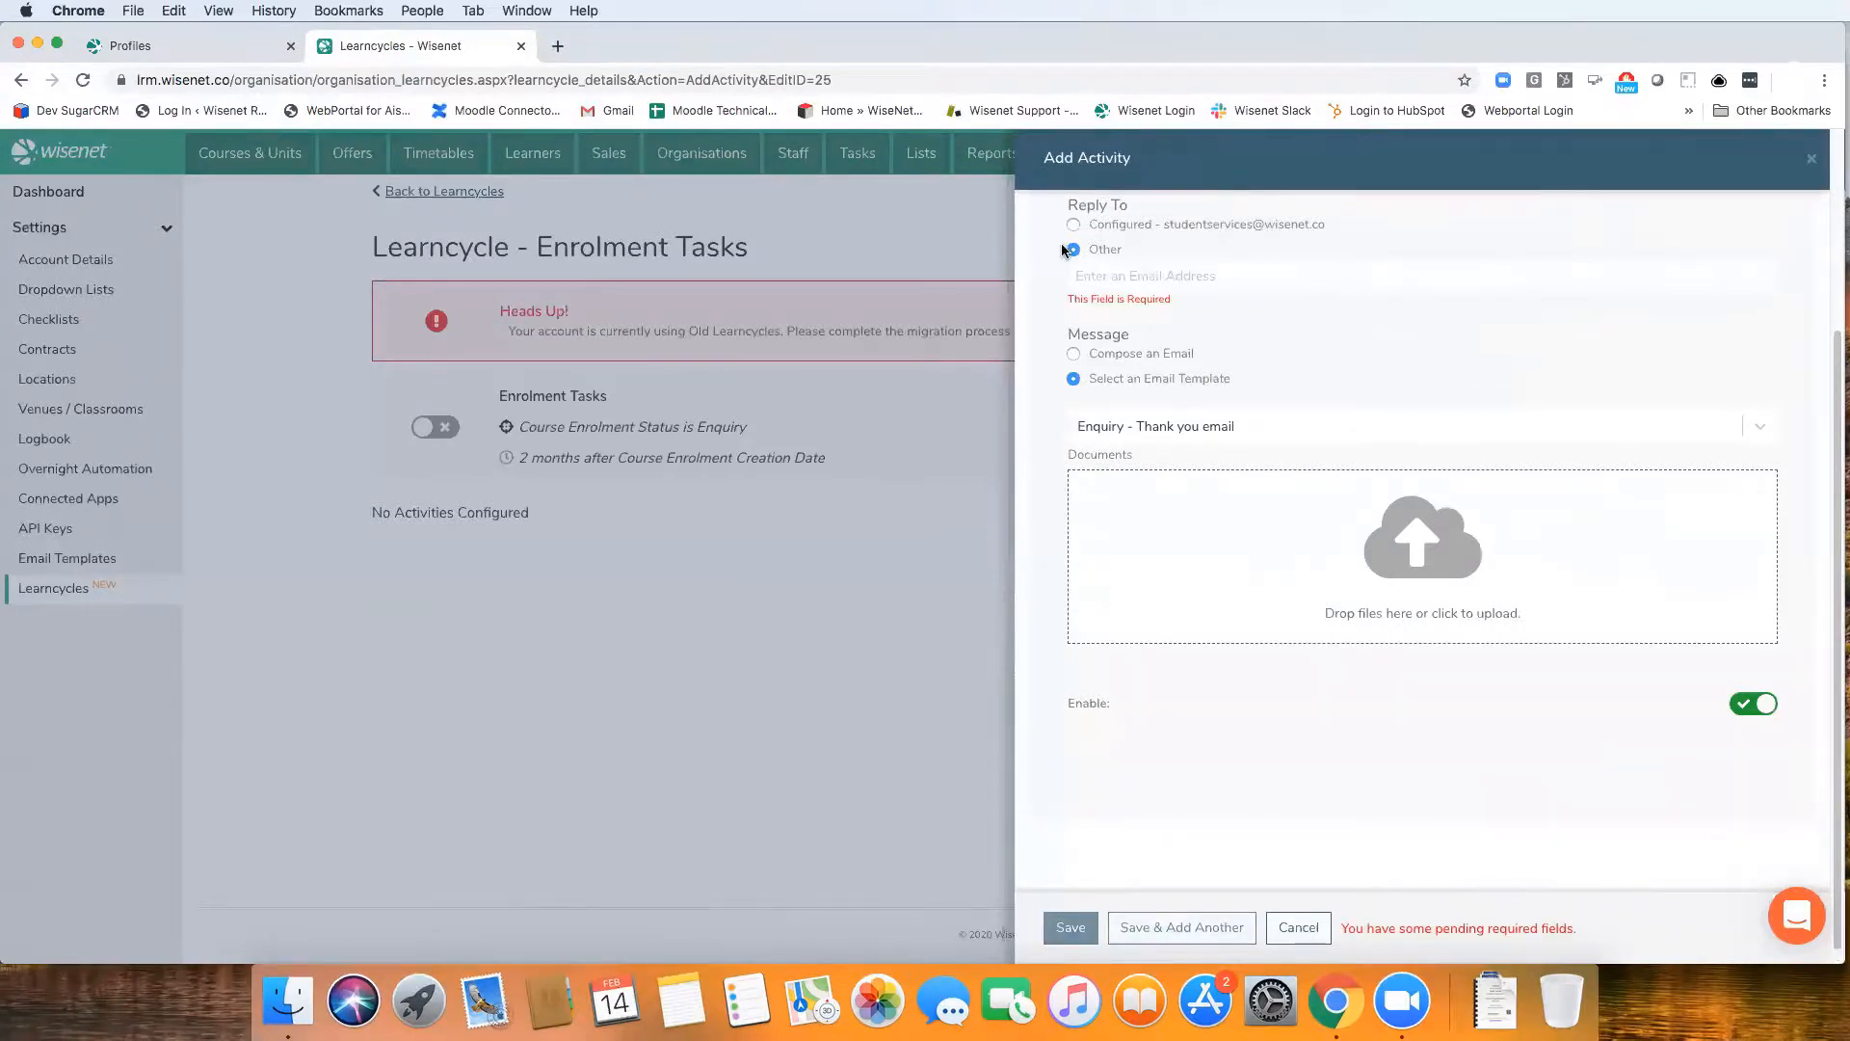
{"action": "left_click", "coordinate": [1072, 225]}
{"action": "left_click", "coordinate": [1183, 928]}
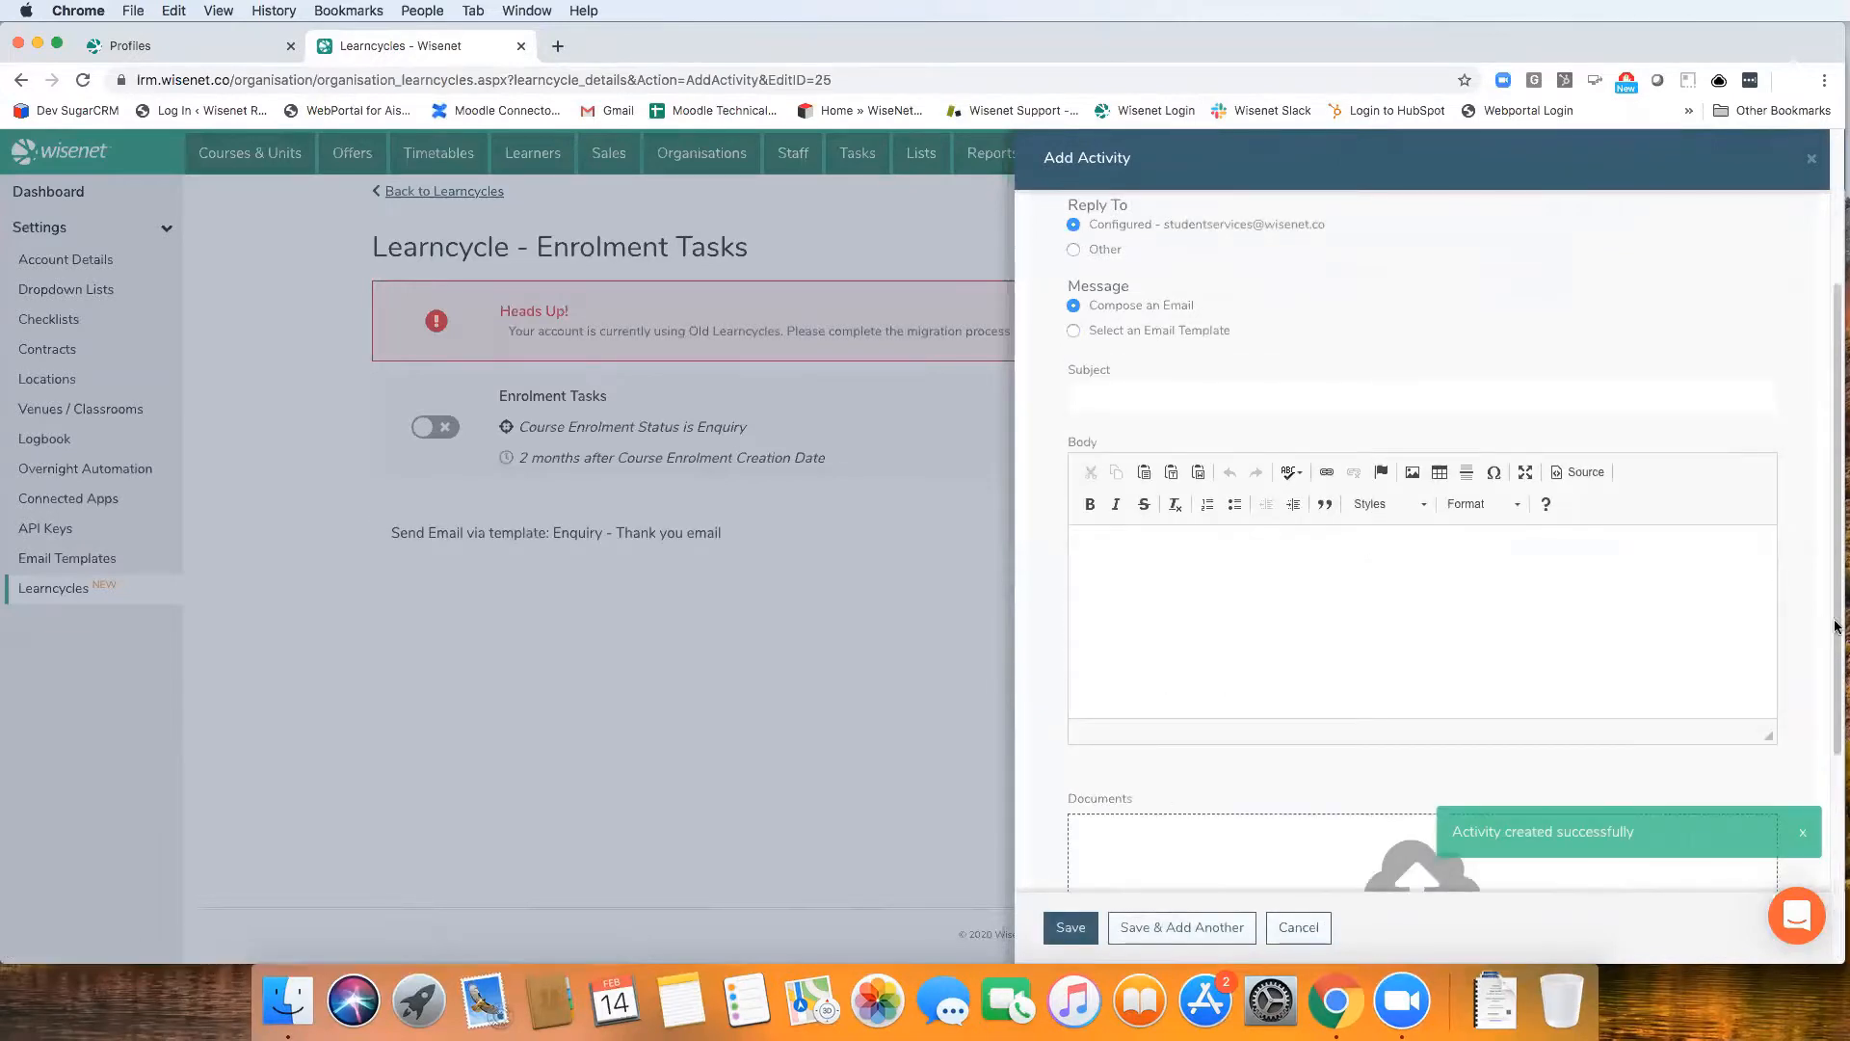
Make the new activity a Create Task activity named "Follow up Call in 4months"
{"action": "scroll", "coordinate": [1775, 583], "scroll_direction": "up", "scroll_amount": 5}
{"action": "left_click", "coordinate": [1281, 215]}
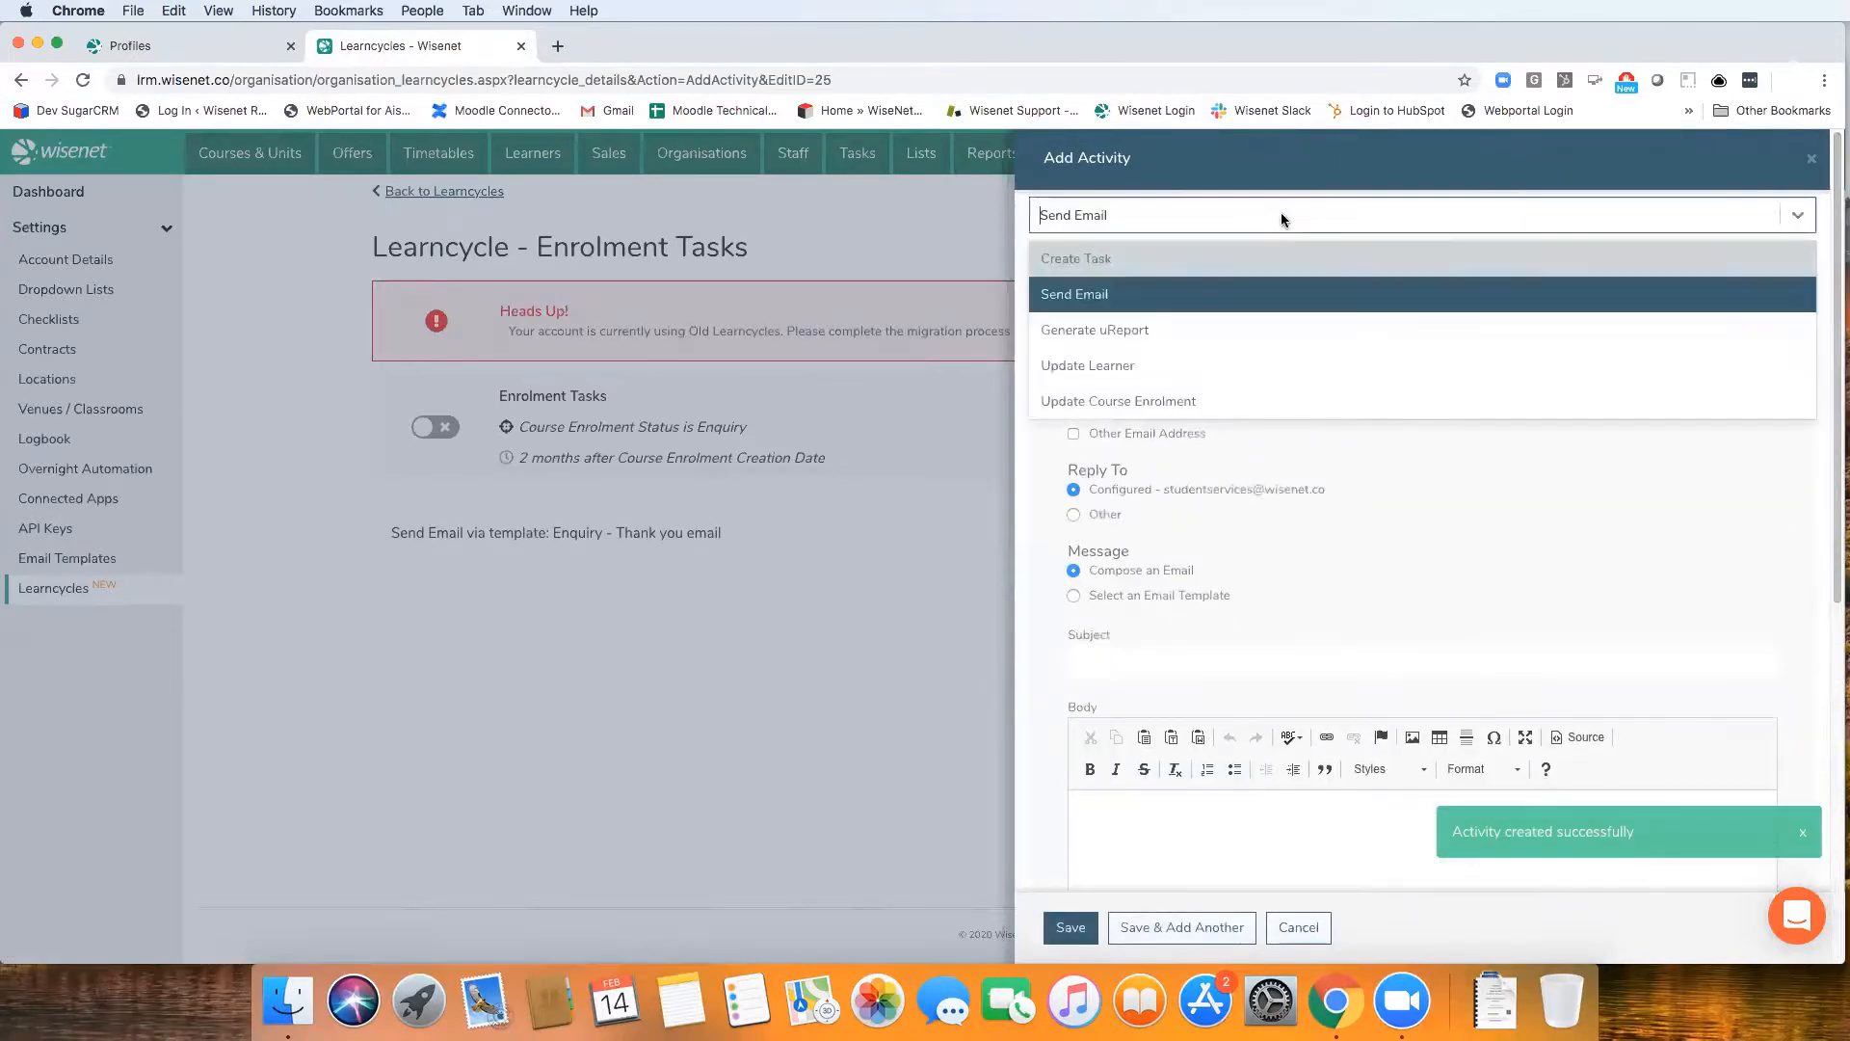
{"action": "left_click", "coordinate": [1216, 258]}
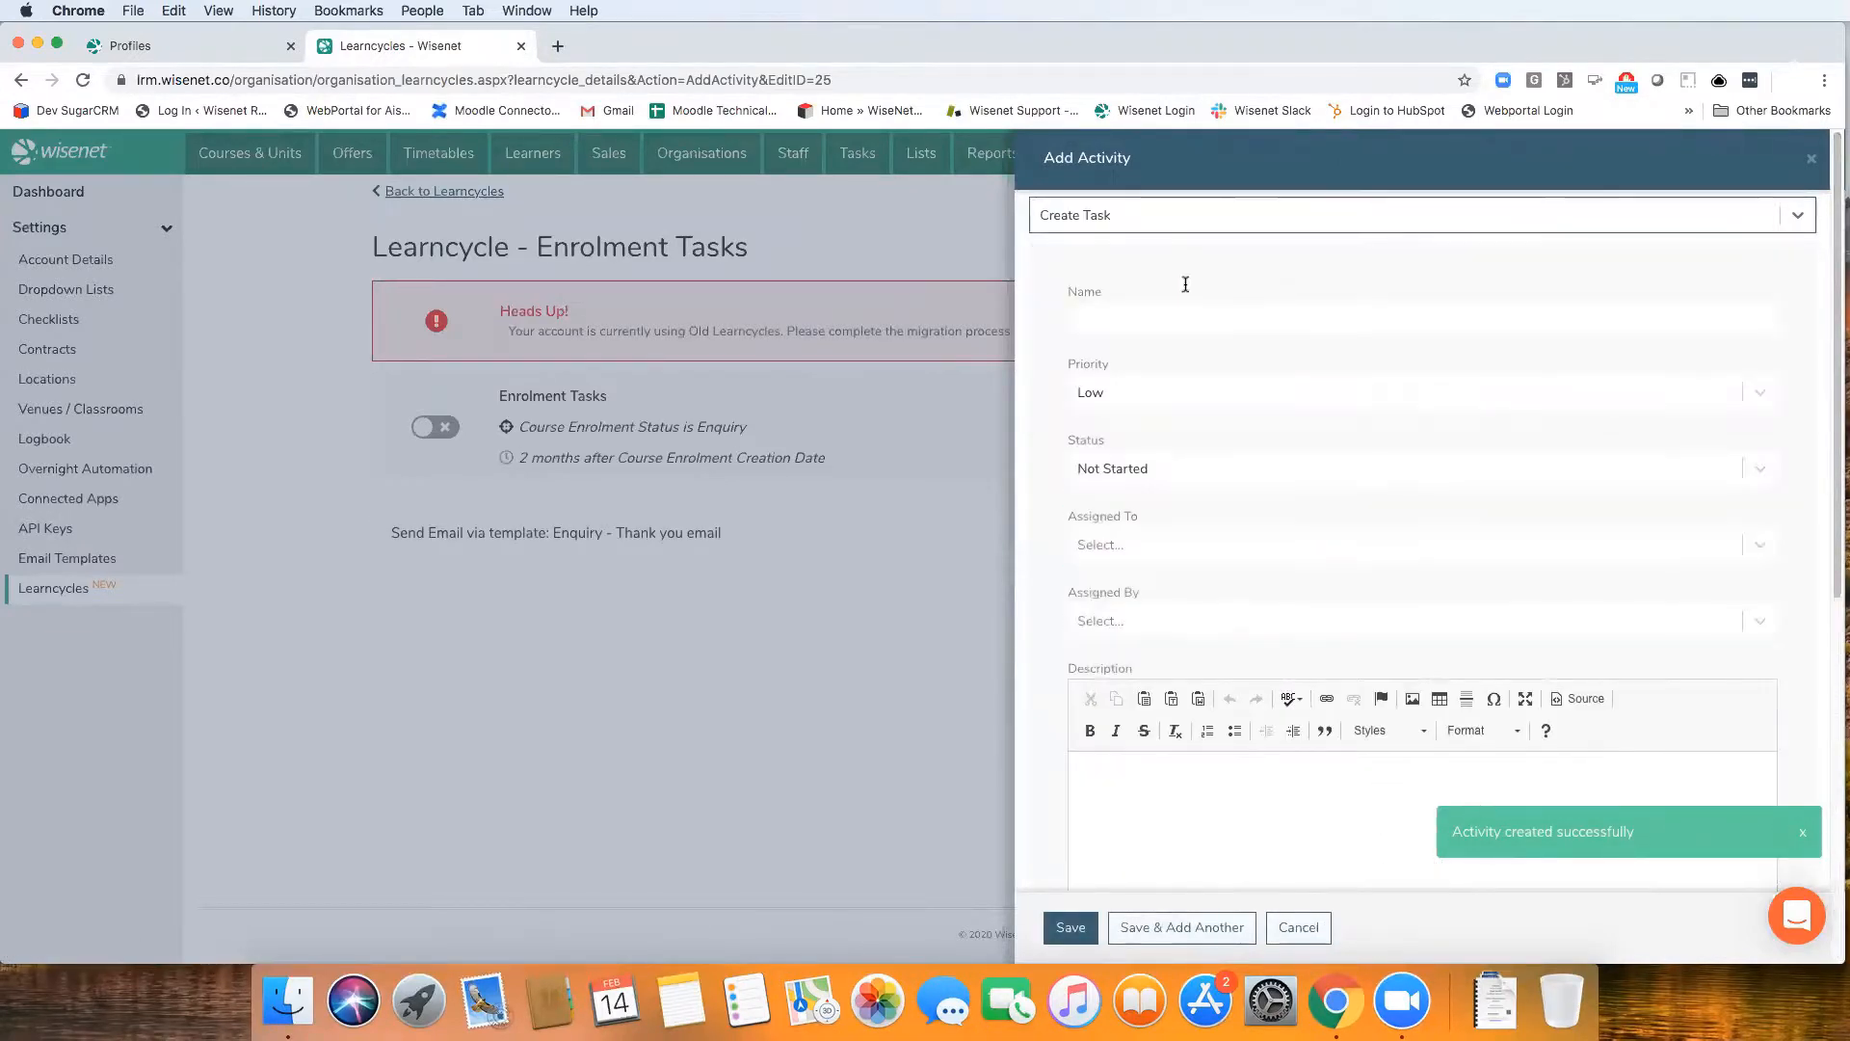
{"action": "left_click", "coordinate": [1135, 326]}
{"action": "type", "text": "Follow up"}
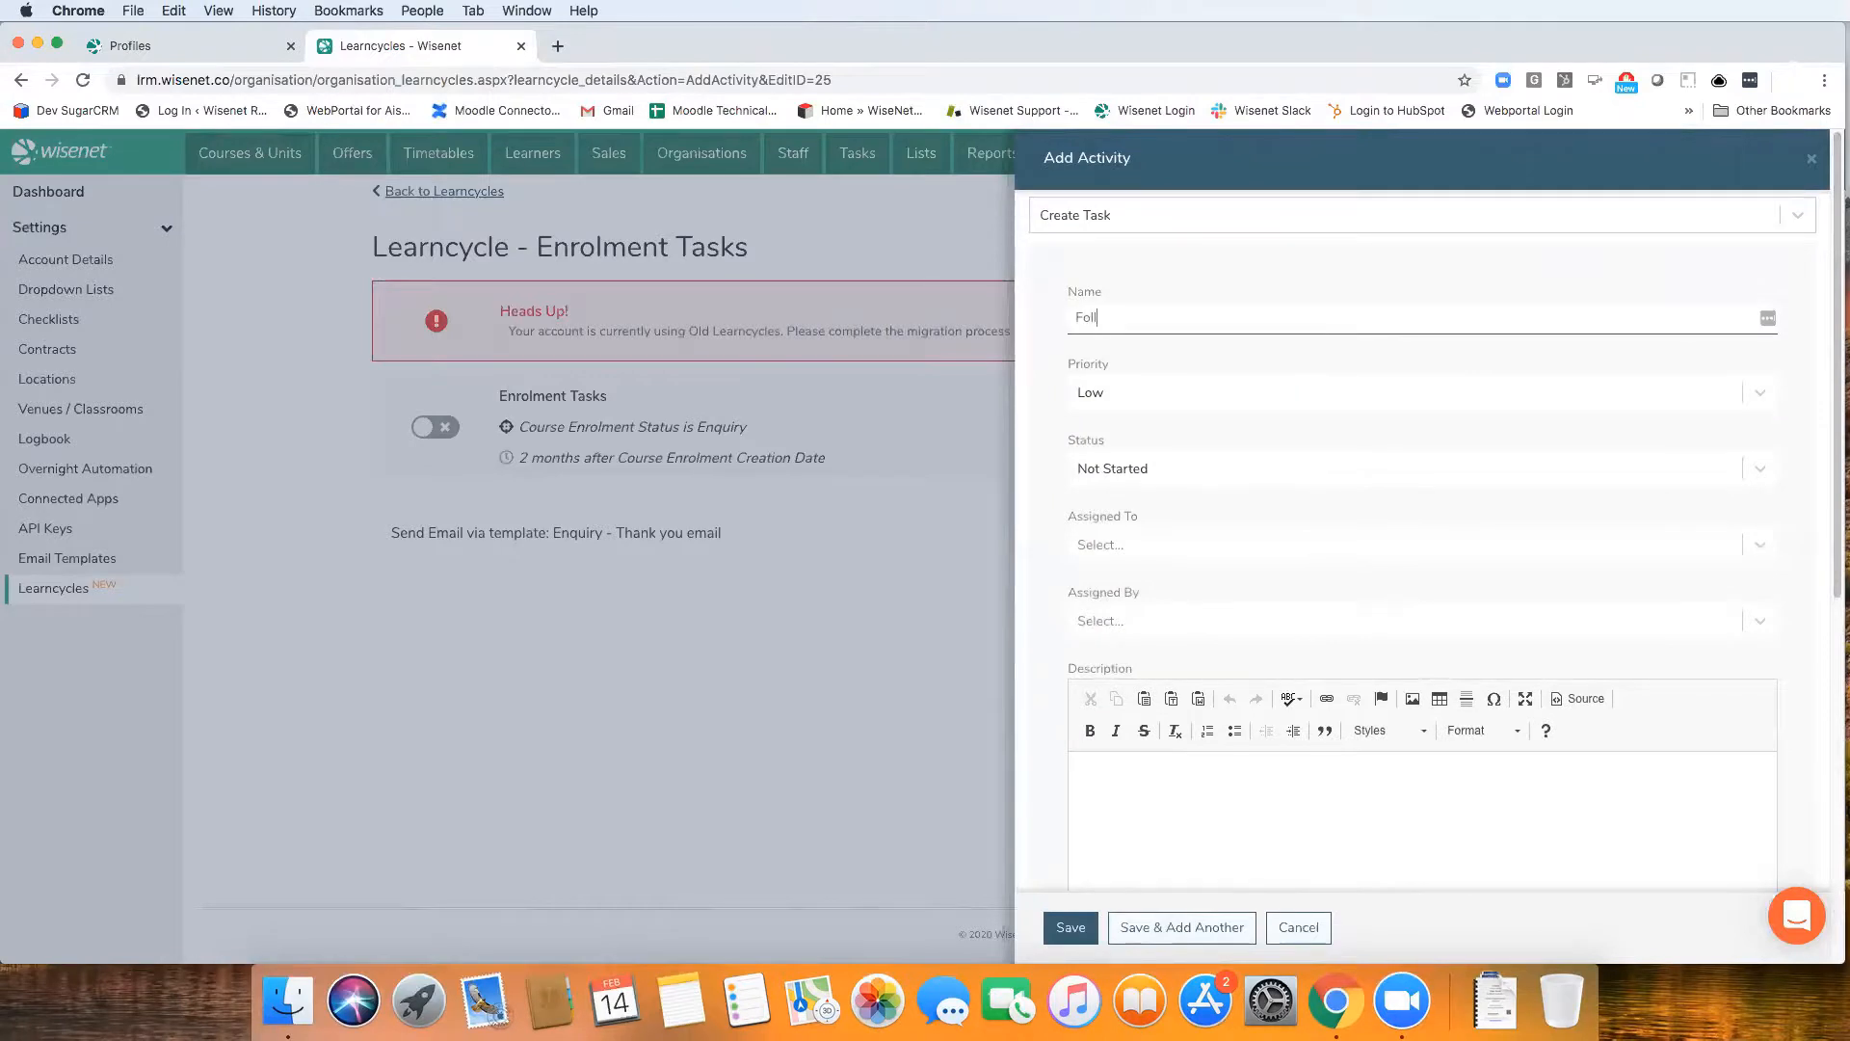
{"action": "type", "text": " Call in 4months"}
Set the task's priority to High and leave its status at Not Started after checking the status options
{"action": "left_click", "coordinate": [1115, 396]}
{"action": "left_click", "coordinate": [1132, 503]}
{"action": "left_click", "coordinate": [1194, 469]}
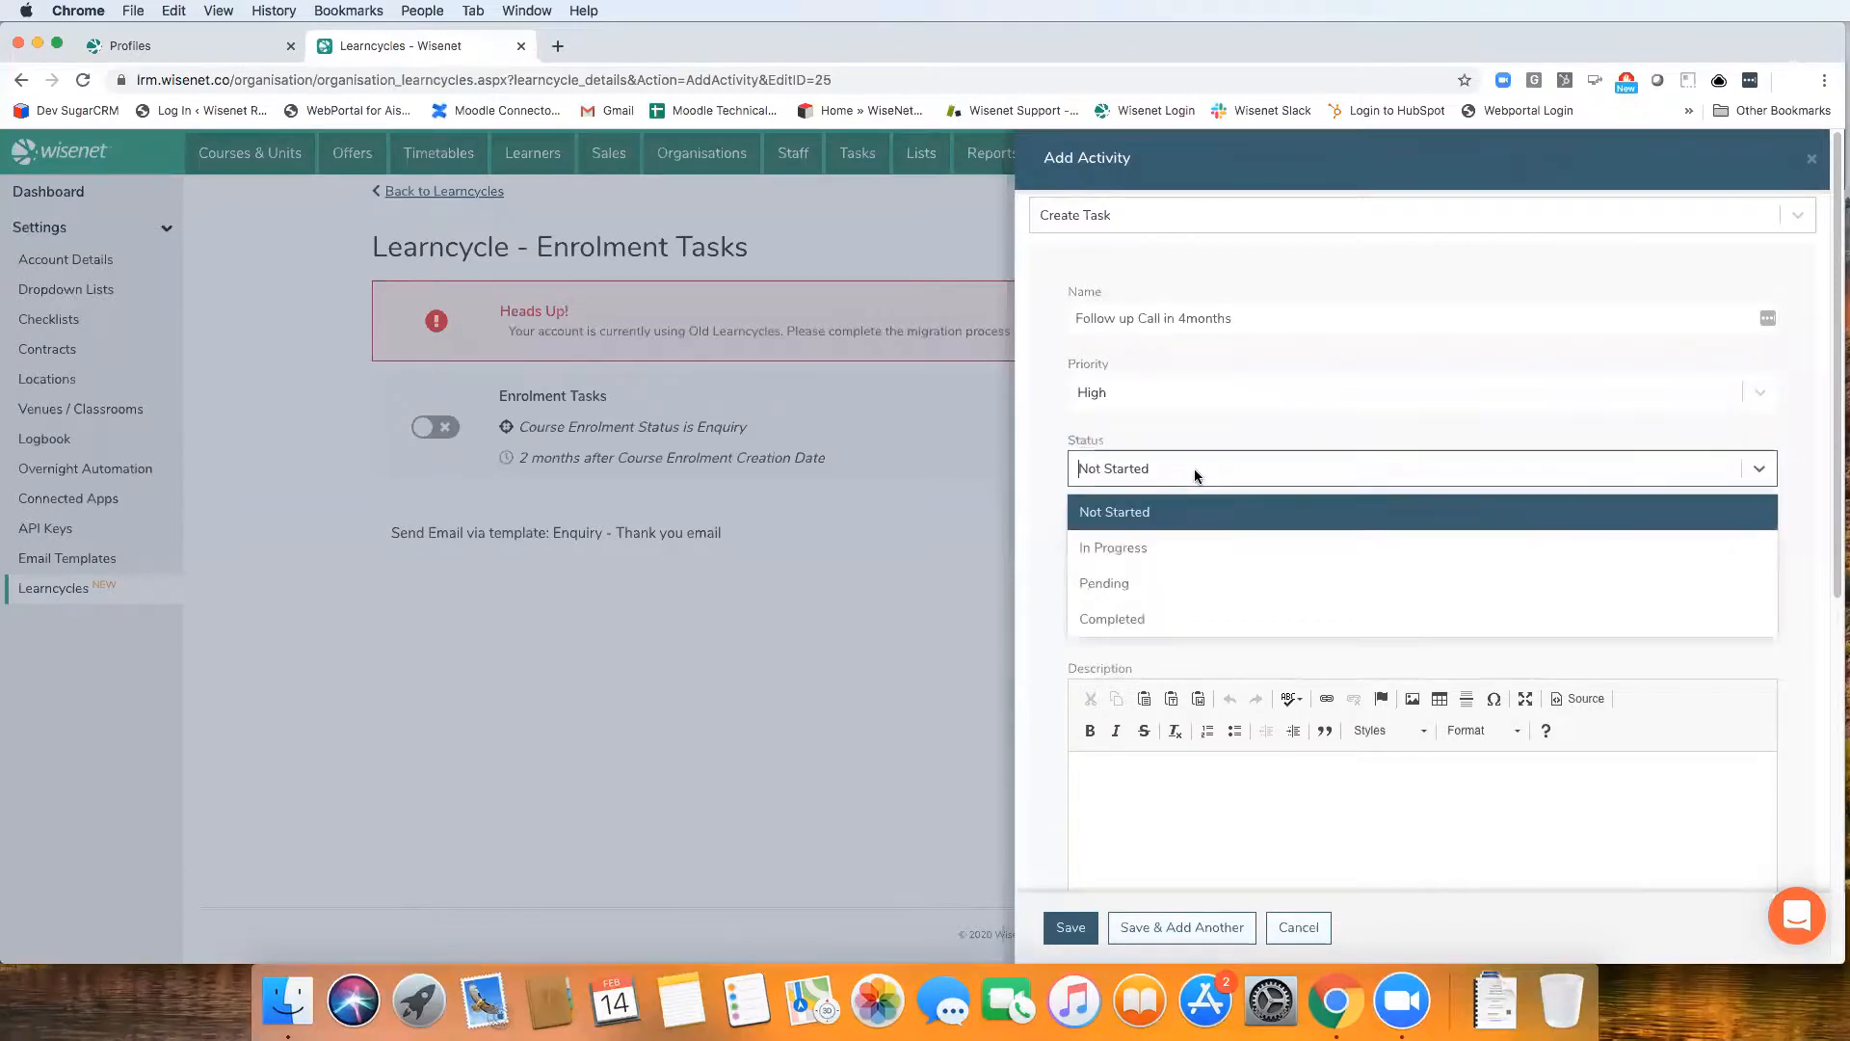
{"action": "left_click", "coordinate": [1193, 470]}
Assign the task to one staff member and choose another staff member as the person assigning it
{"action": "left_click", "coordinate": [1163, 546]}
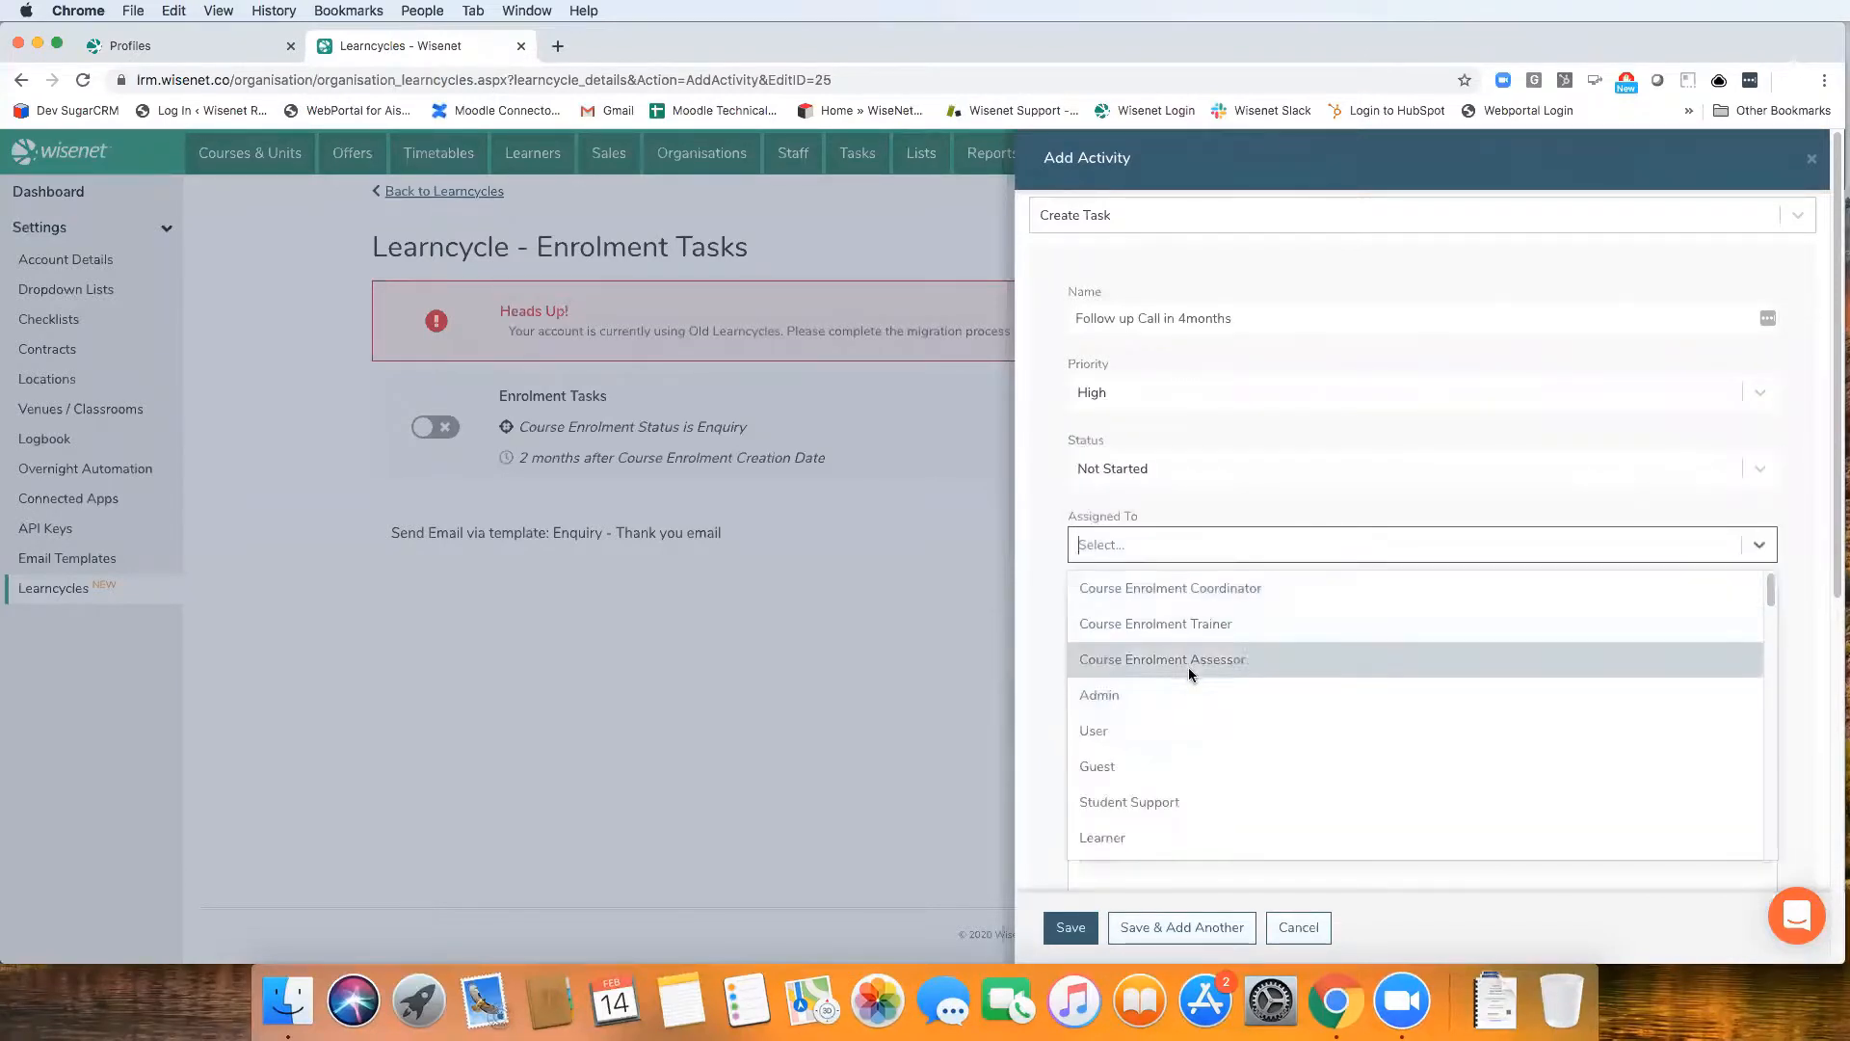
{"action": "scroll", "coordinate": [1172, 761], "scroll_direction": "down", "scroll_amount": 5}
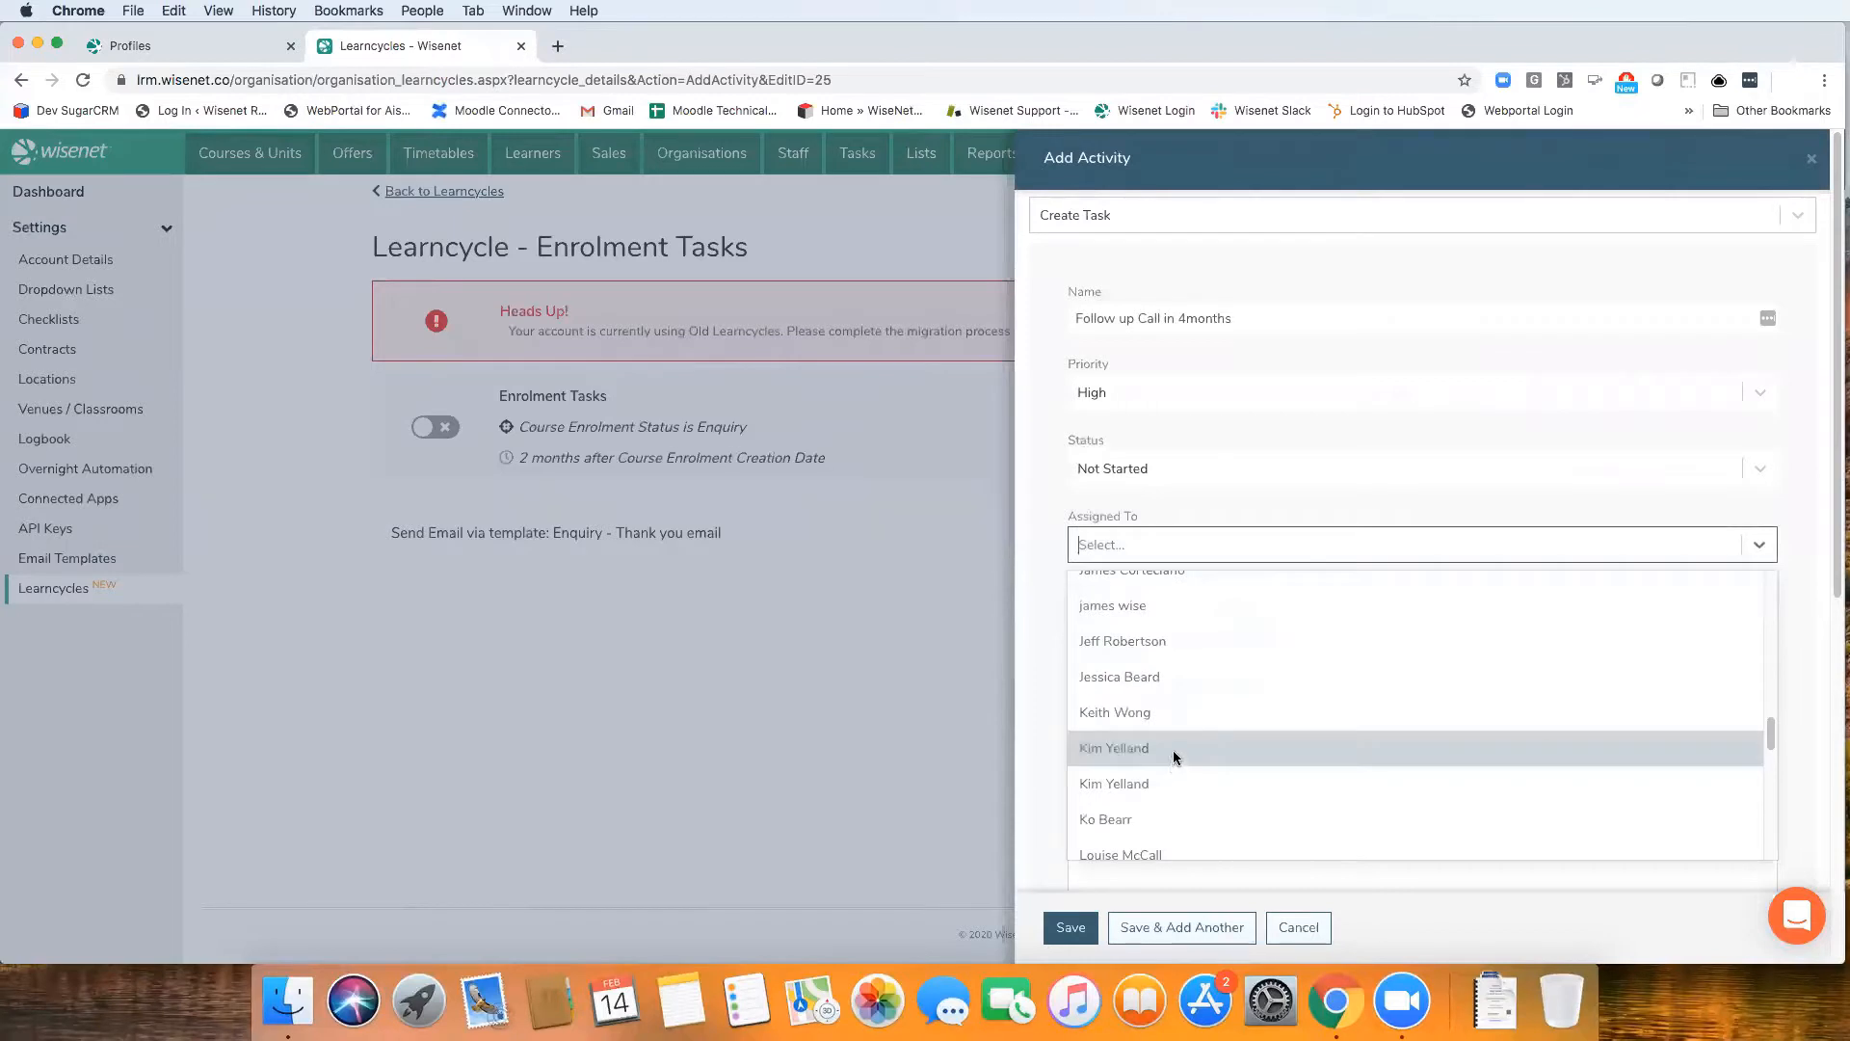
{"action": "left_click", "coordinate": [1171, 750]}
{"action": "left_click", "coordinate": [1176, 624]}
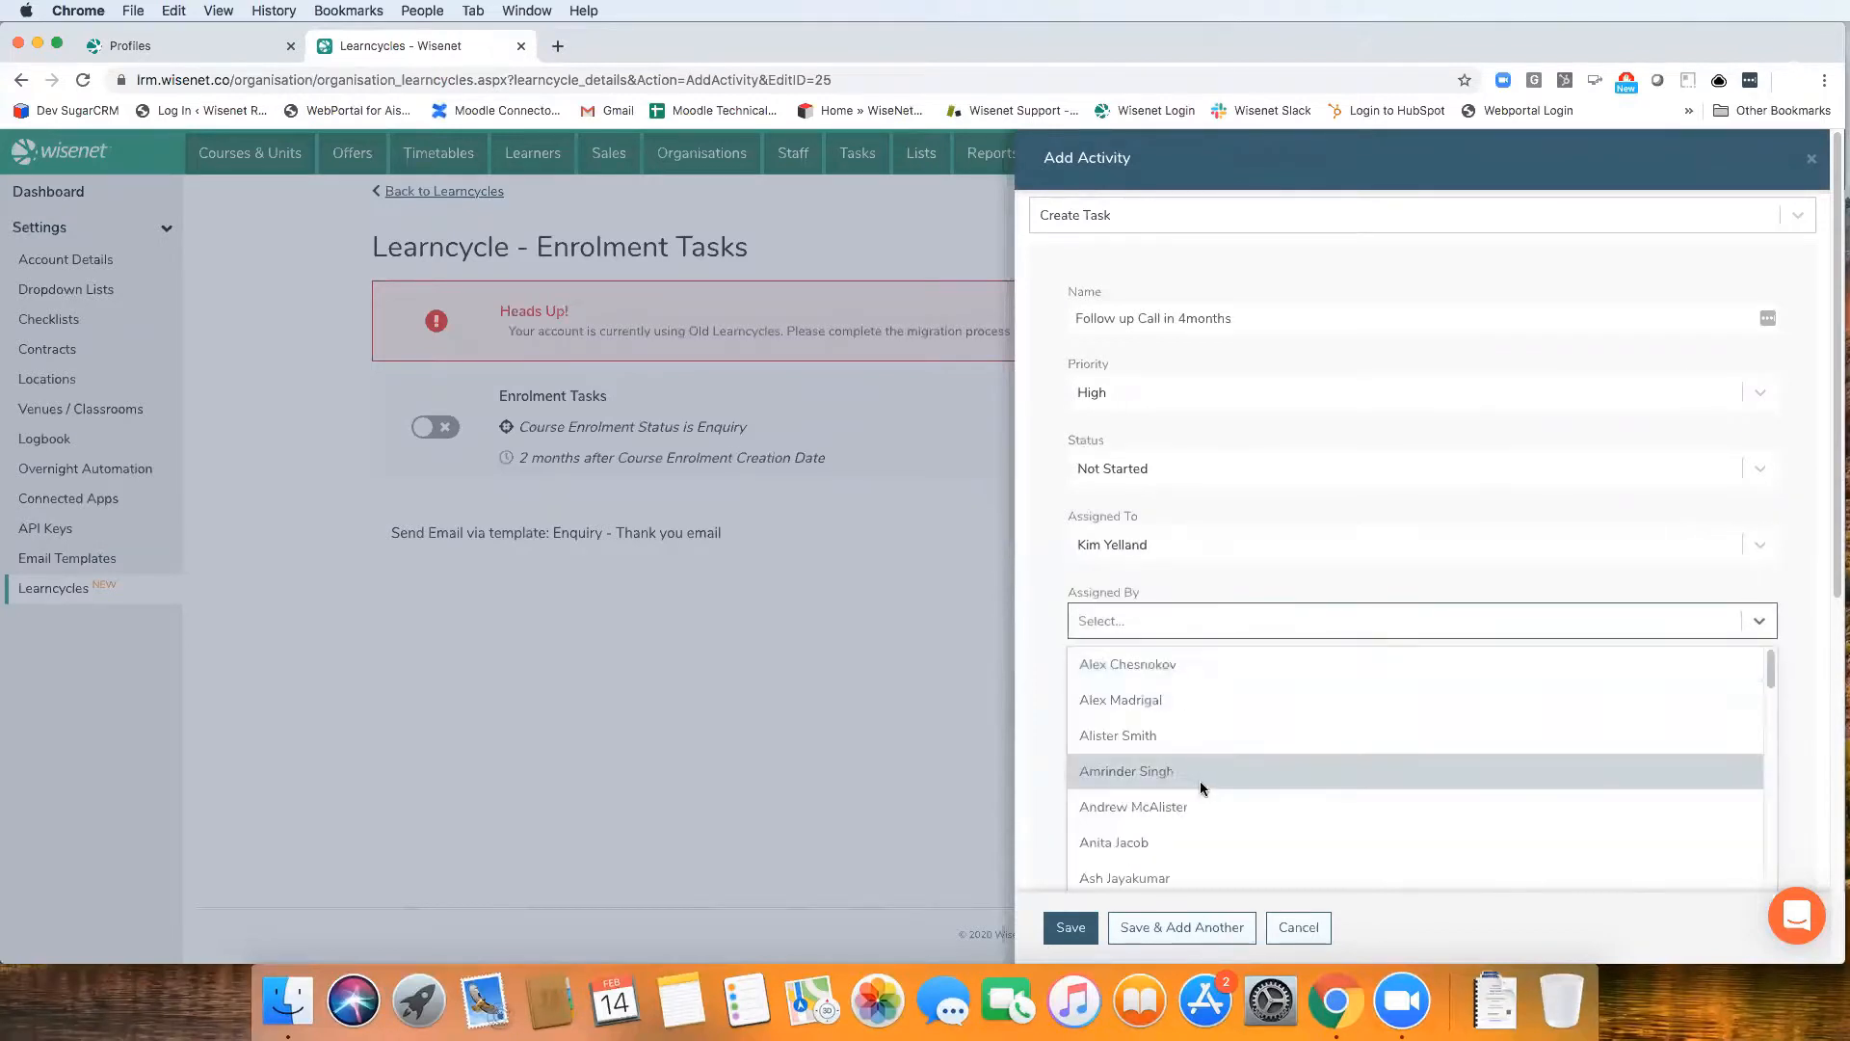
{"action": "left_click", "coordinate": [1201, 812]}
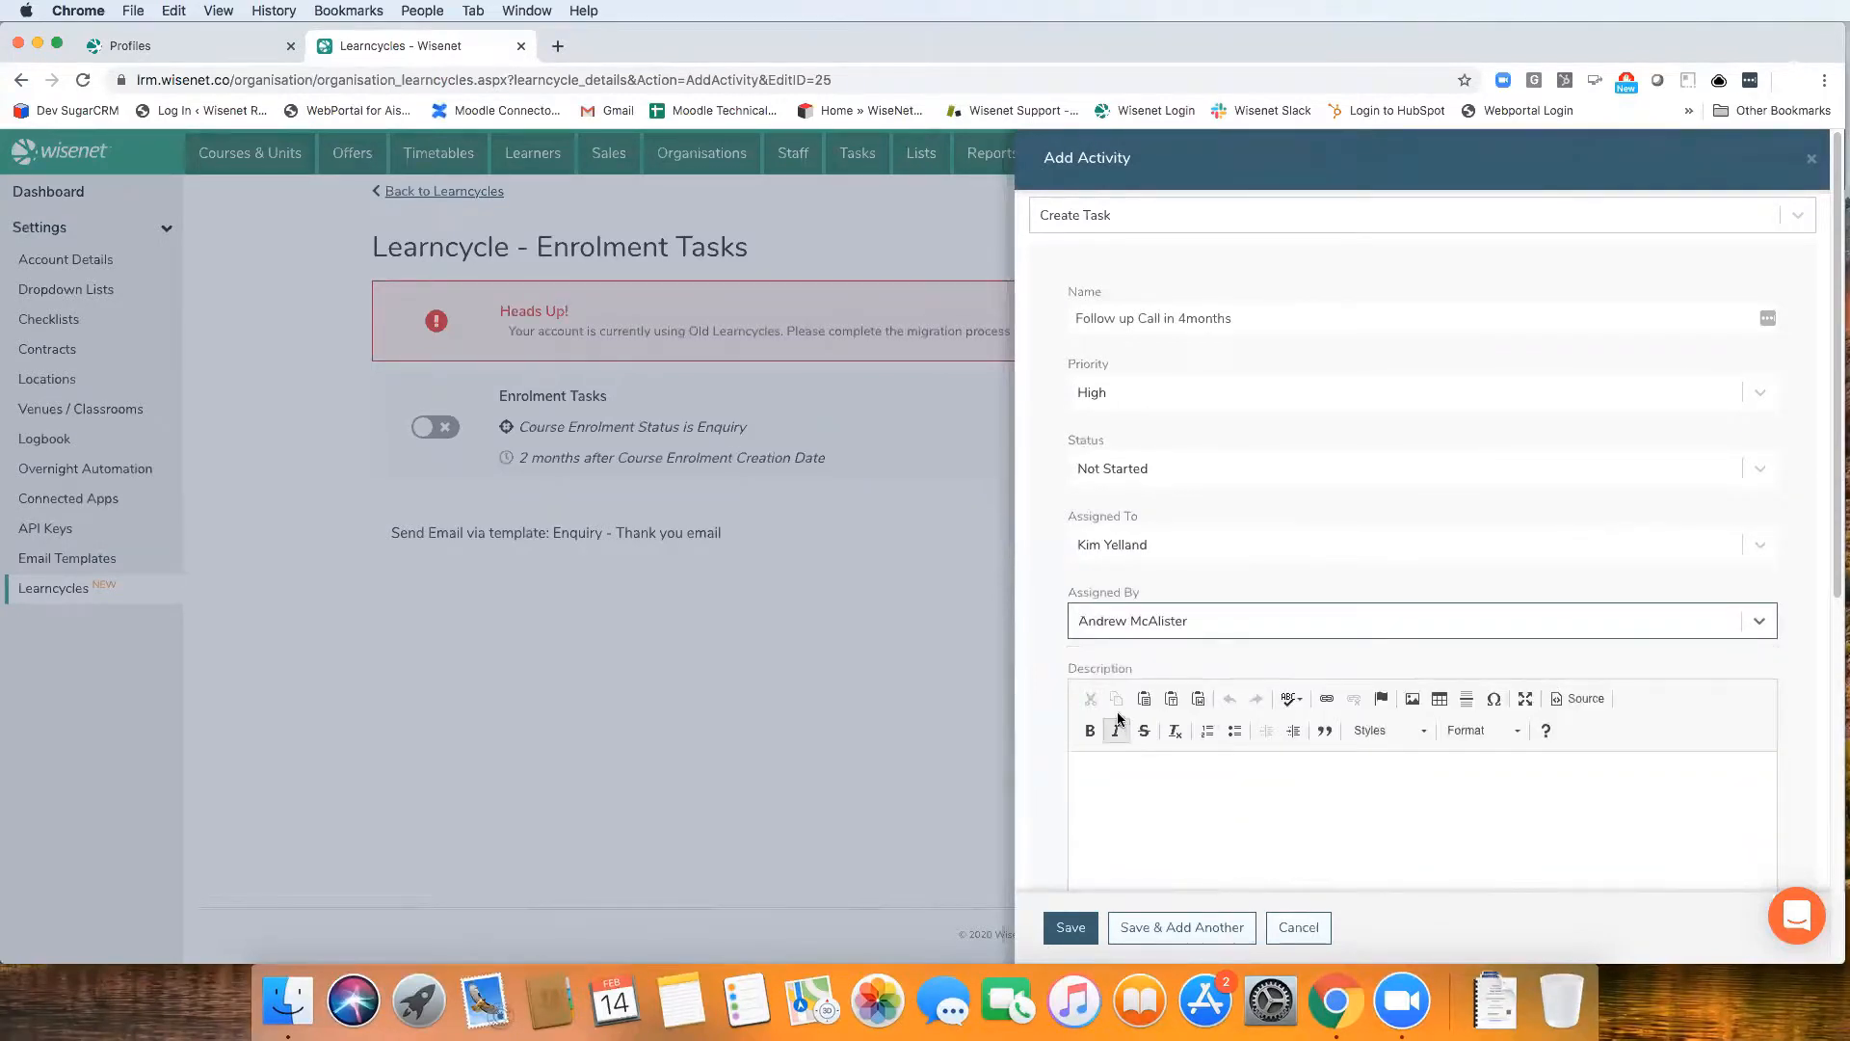
Give the task a custom due date with an offset of 4 months, leaving the description empty
{"action": "scroll", "coordinate": [1050, 727], "scroll_direction": "down", "scroll_amount": 3}
{"action": "left_click", "coordinate": [1161, 574]}
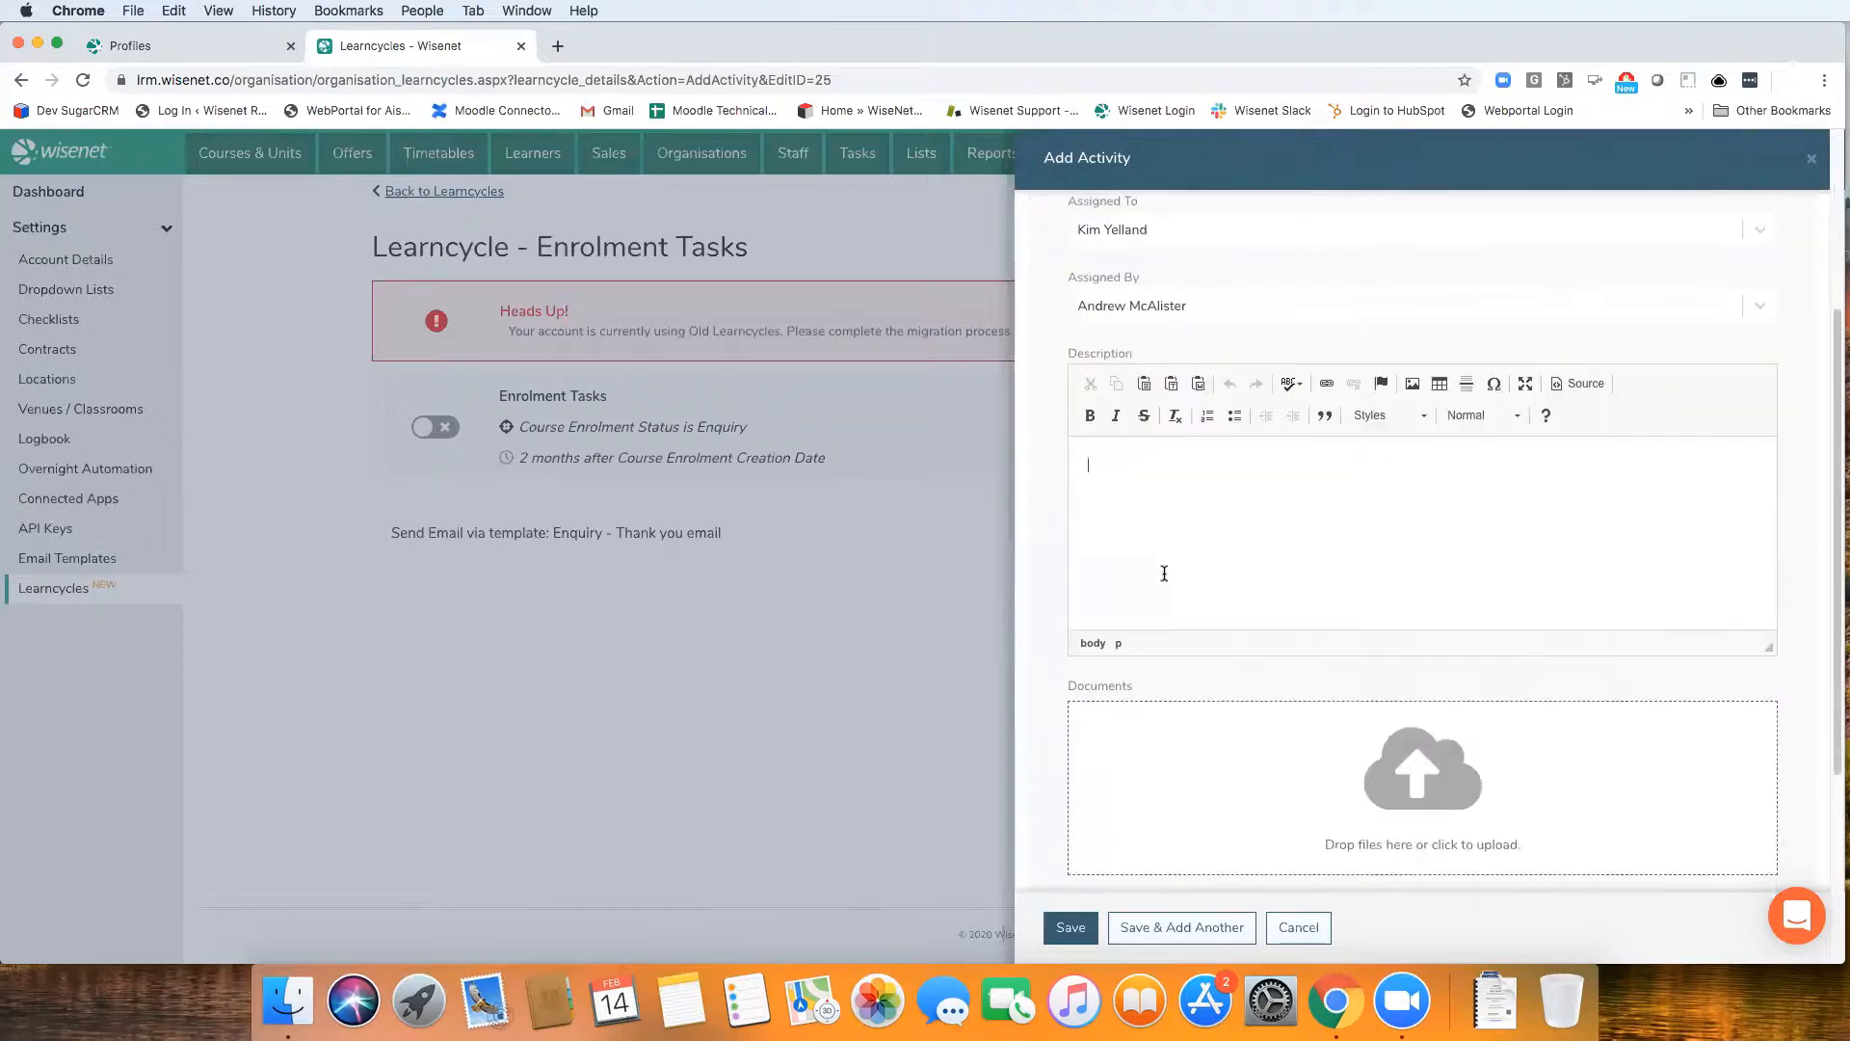
{"action": "scroll", "coordinate": [1057, 696], "scroll_direction": "down", "scroll_amount": 1}
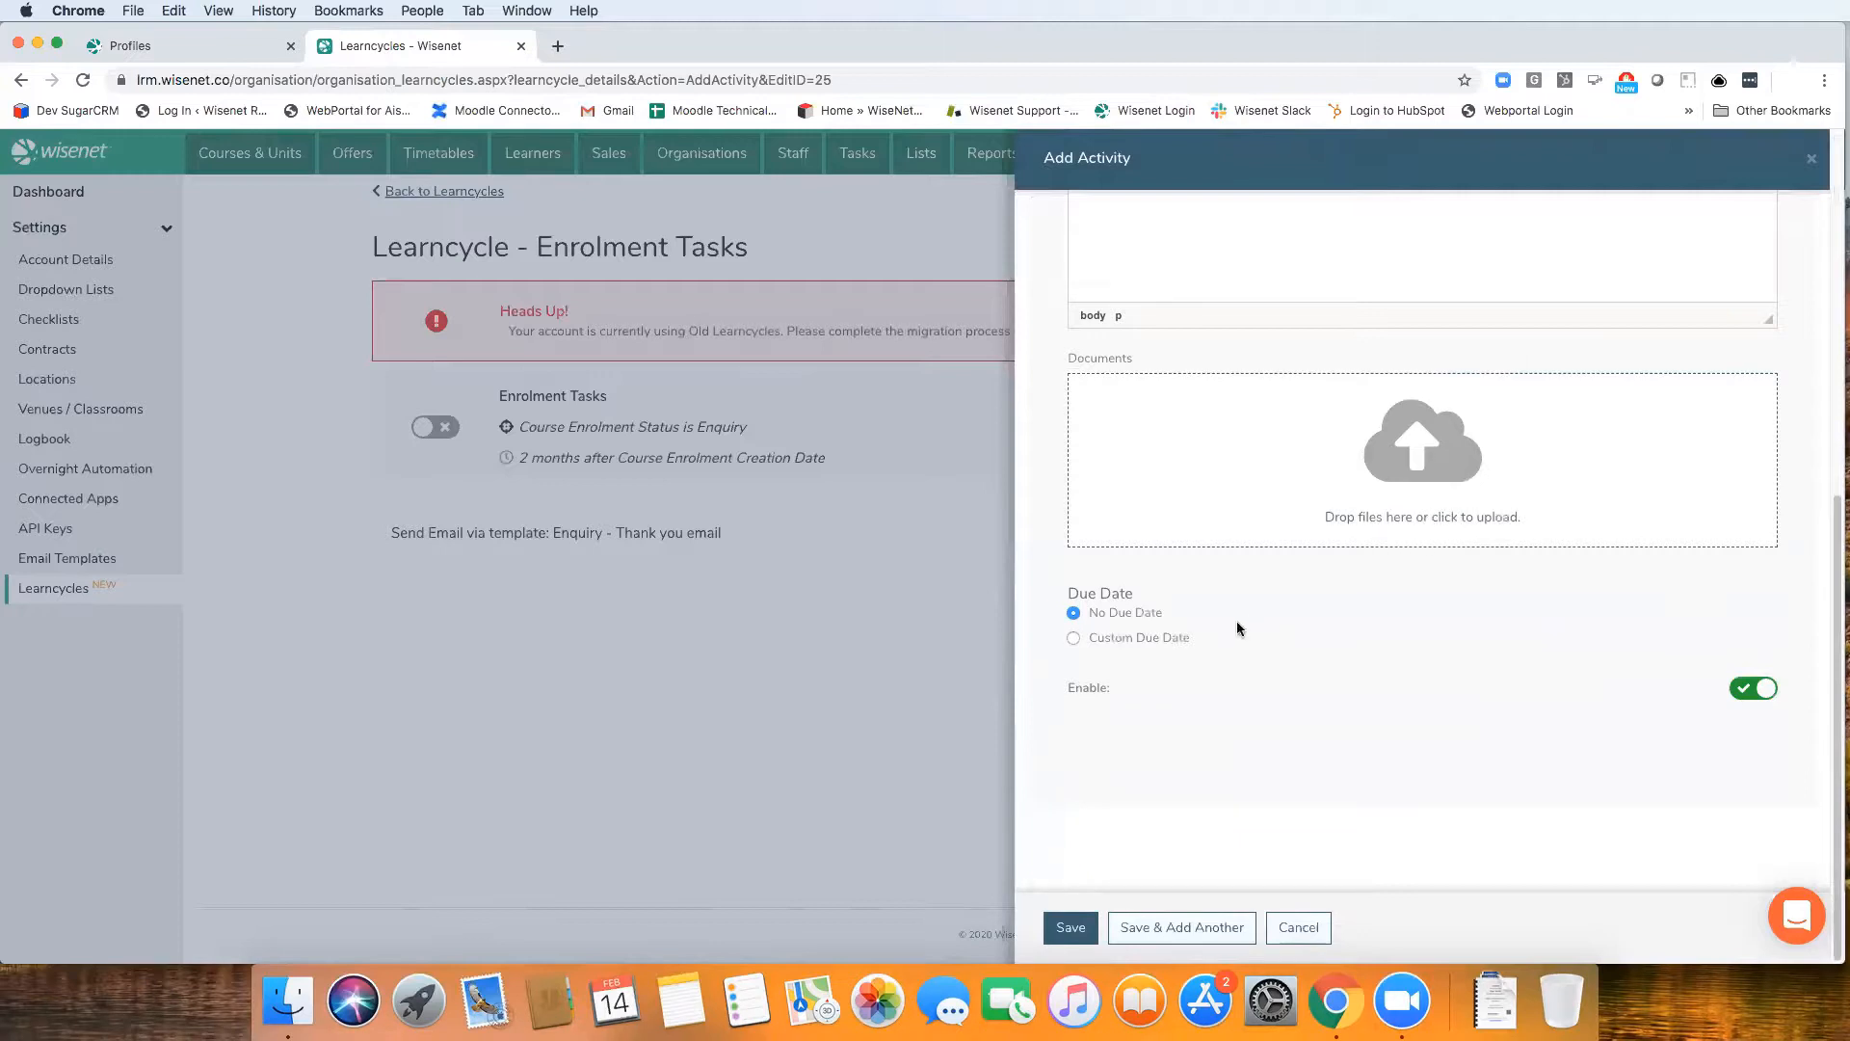
{"action": "left_click", "coordinate": [1073, 638]}
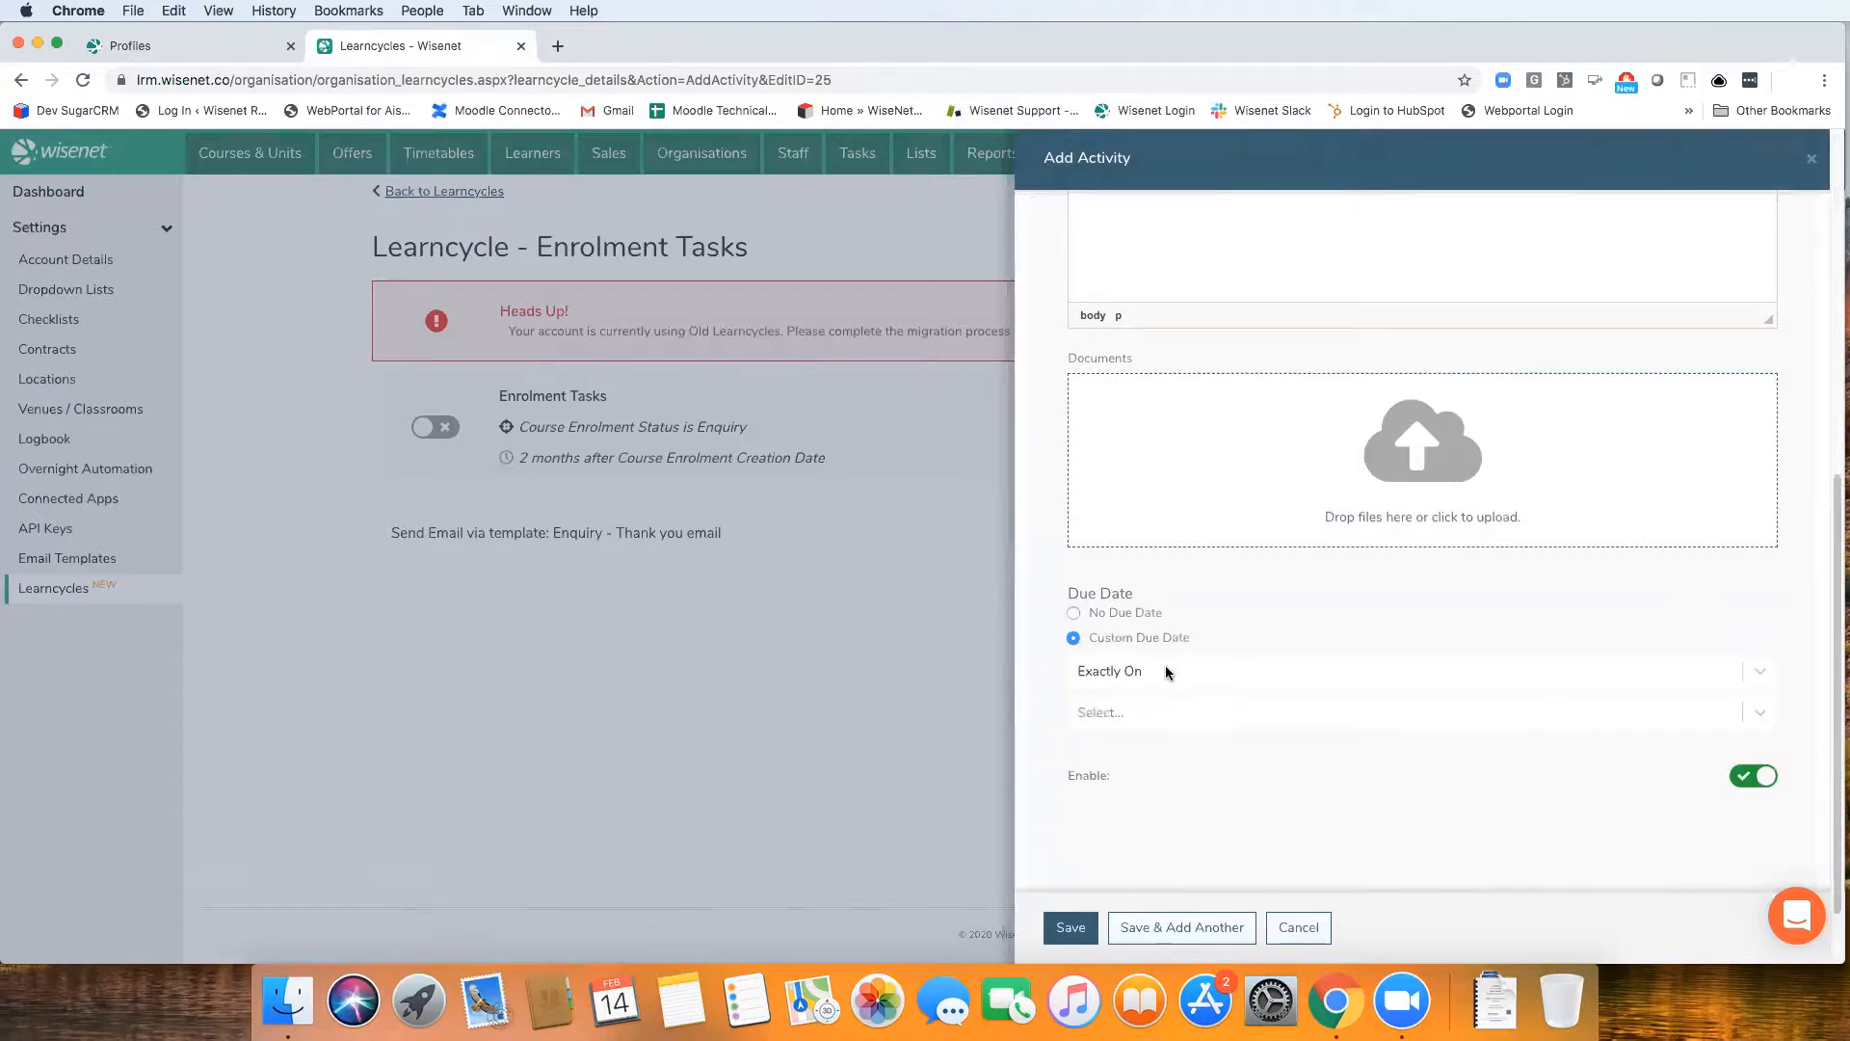
{"action": "left_click", "coordinate": [1166, 669]}
{"action": "left_click", "coordinate": [1118, 825]}
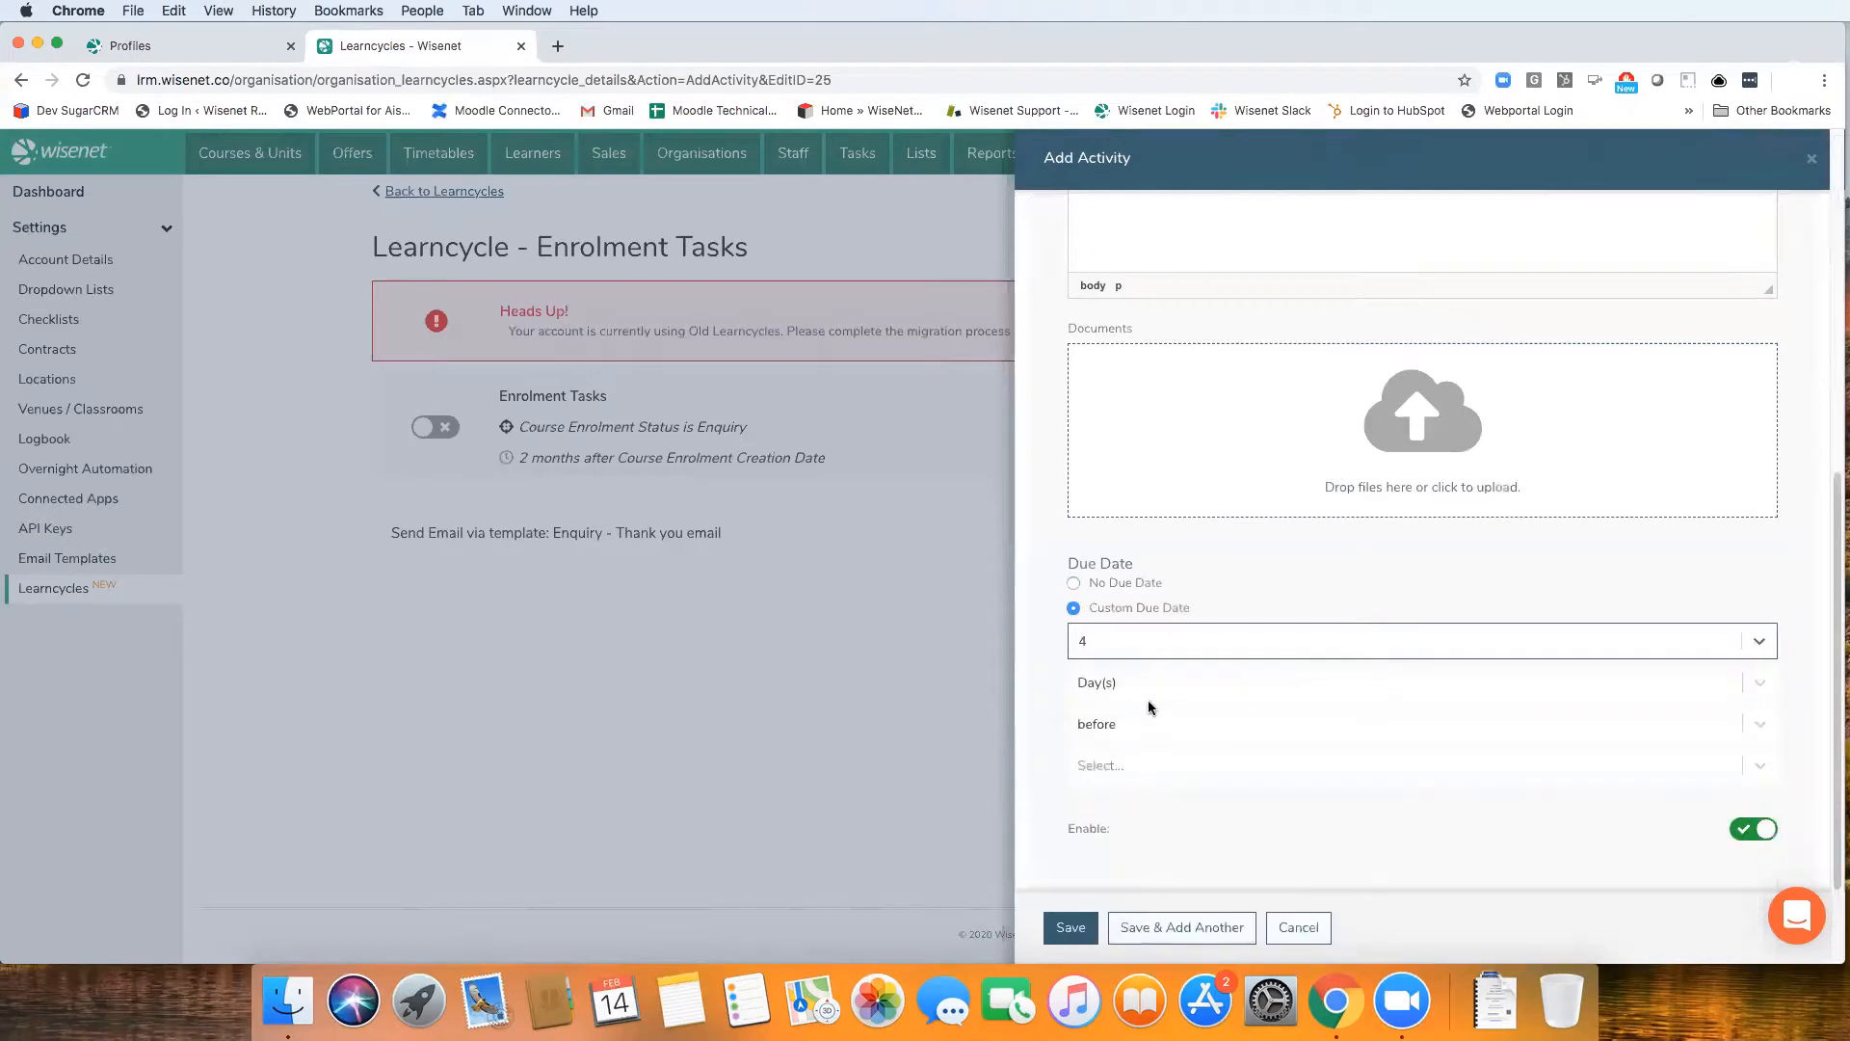
{"action": "left_click", "coordinate": [1144, 687]}
{"action": "left_click", "coordinate": [1169, 831]}
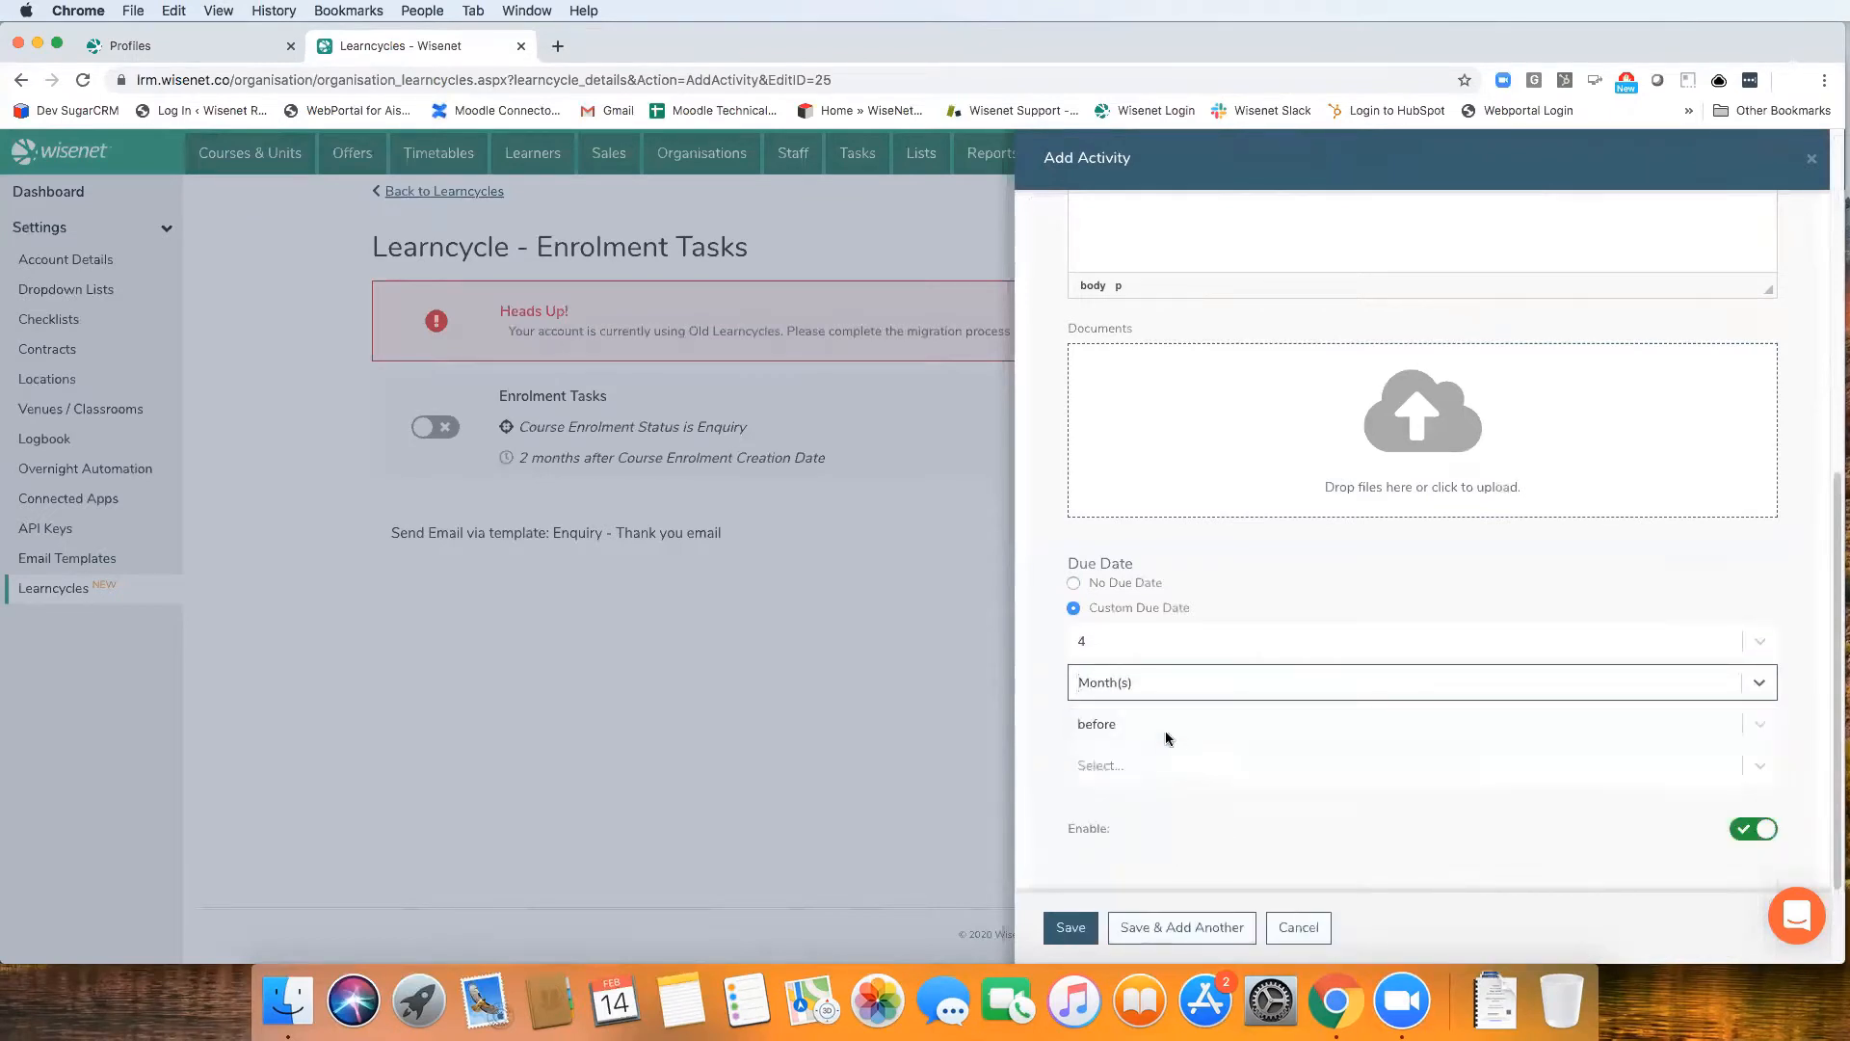
Make the due date fall after the Course Enrolment Creation Date, check the task's details and save the activity
{"action": "left_click", "coordinate": [1166, 730]}
{"action": "left_click", "coordinate": [1164, 768]}
{"action": "left_click", "coordinate": [1166, 768]}
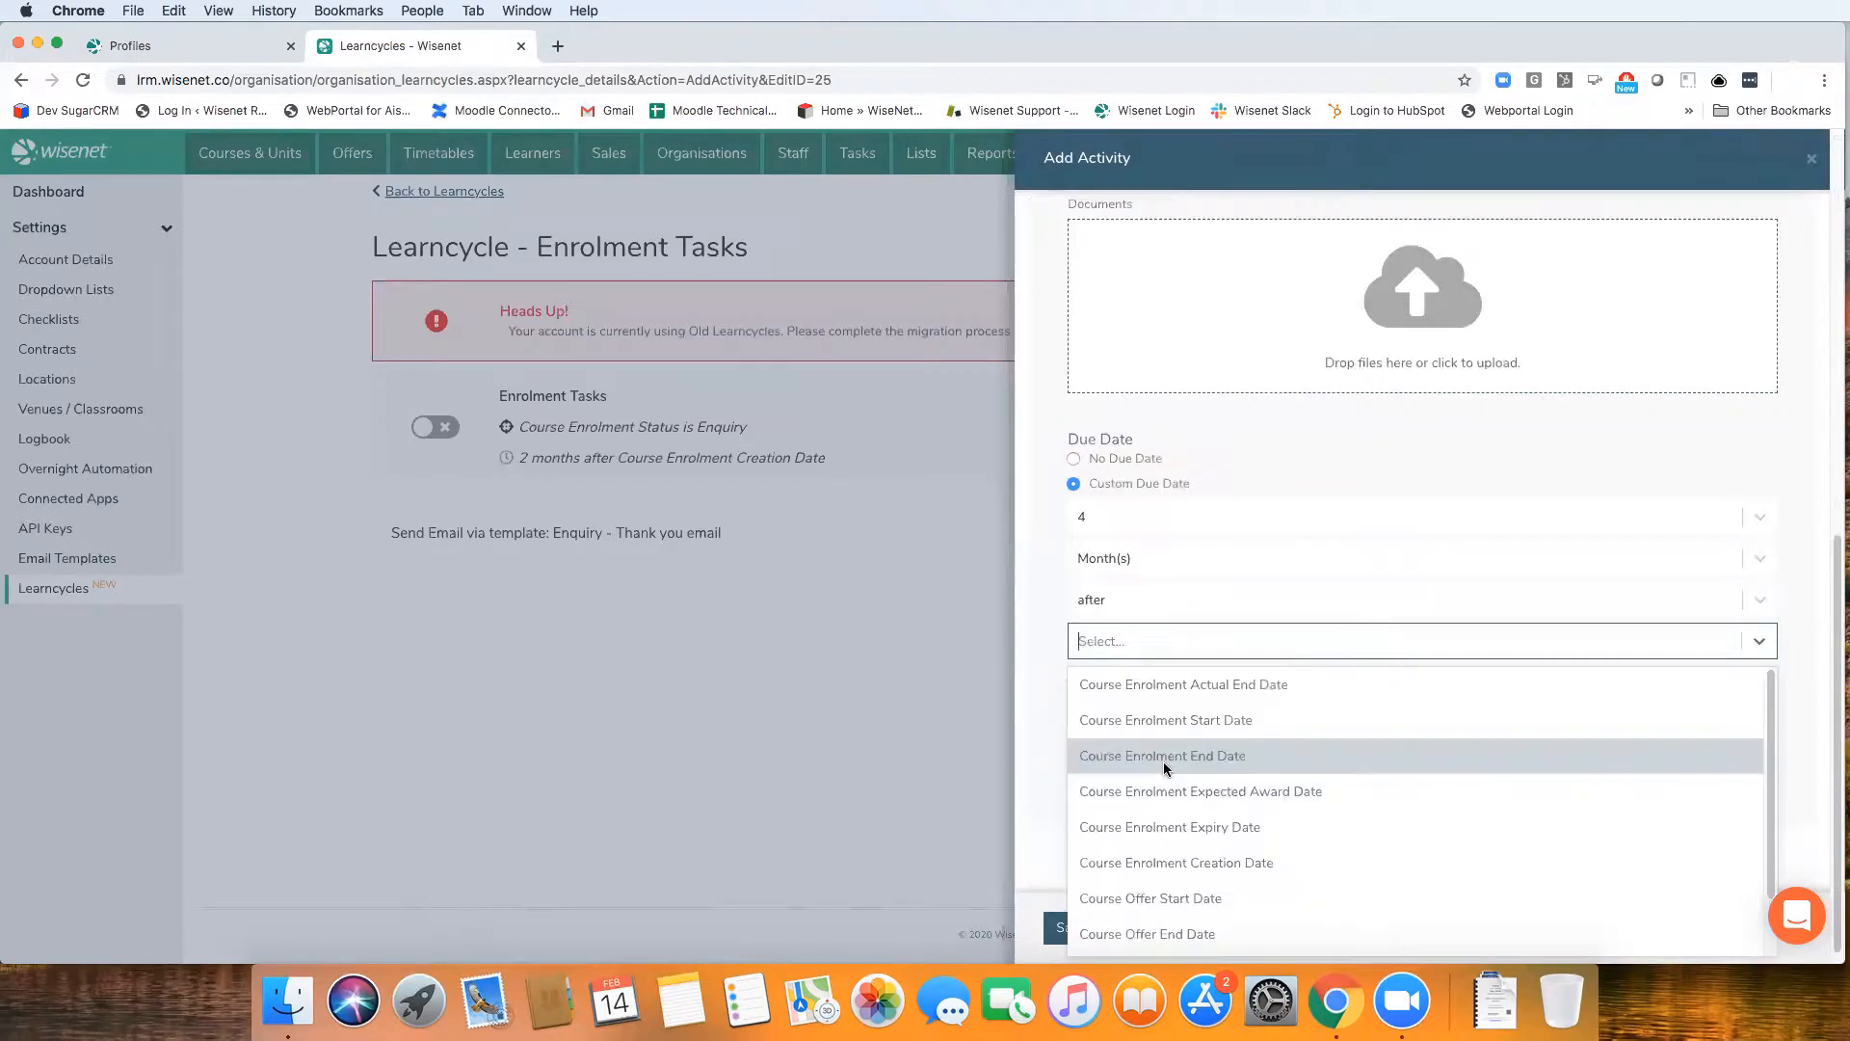
{"action": "left_click", "coordinate": [1161, 862]}
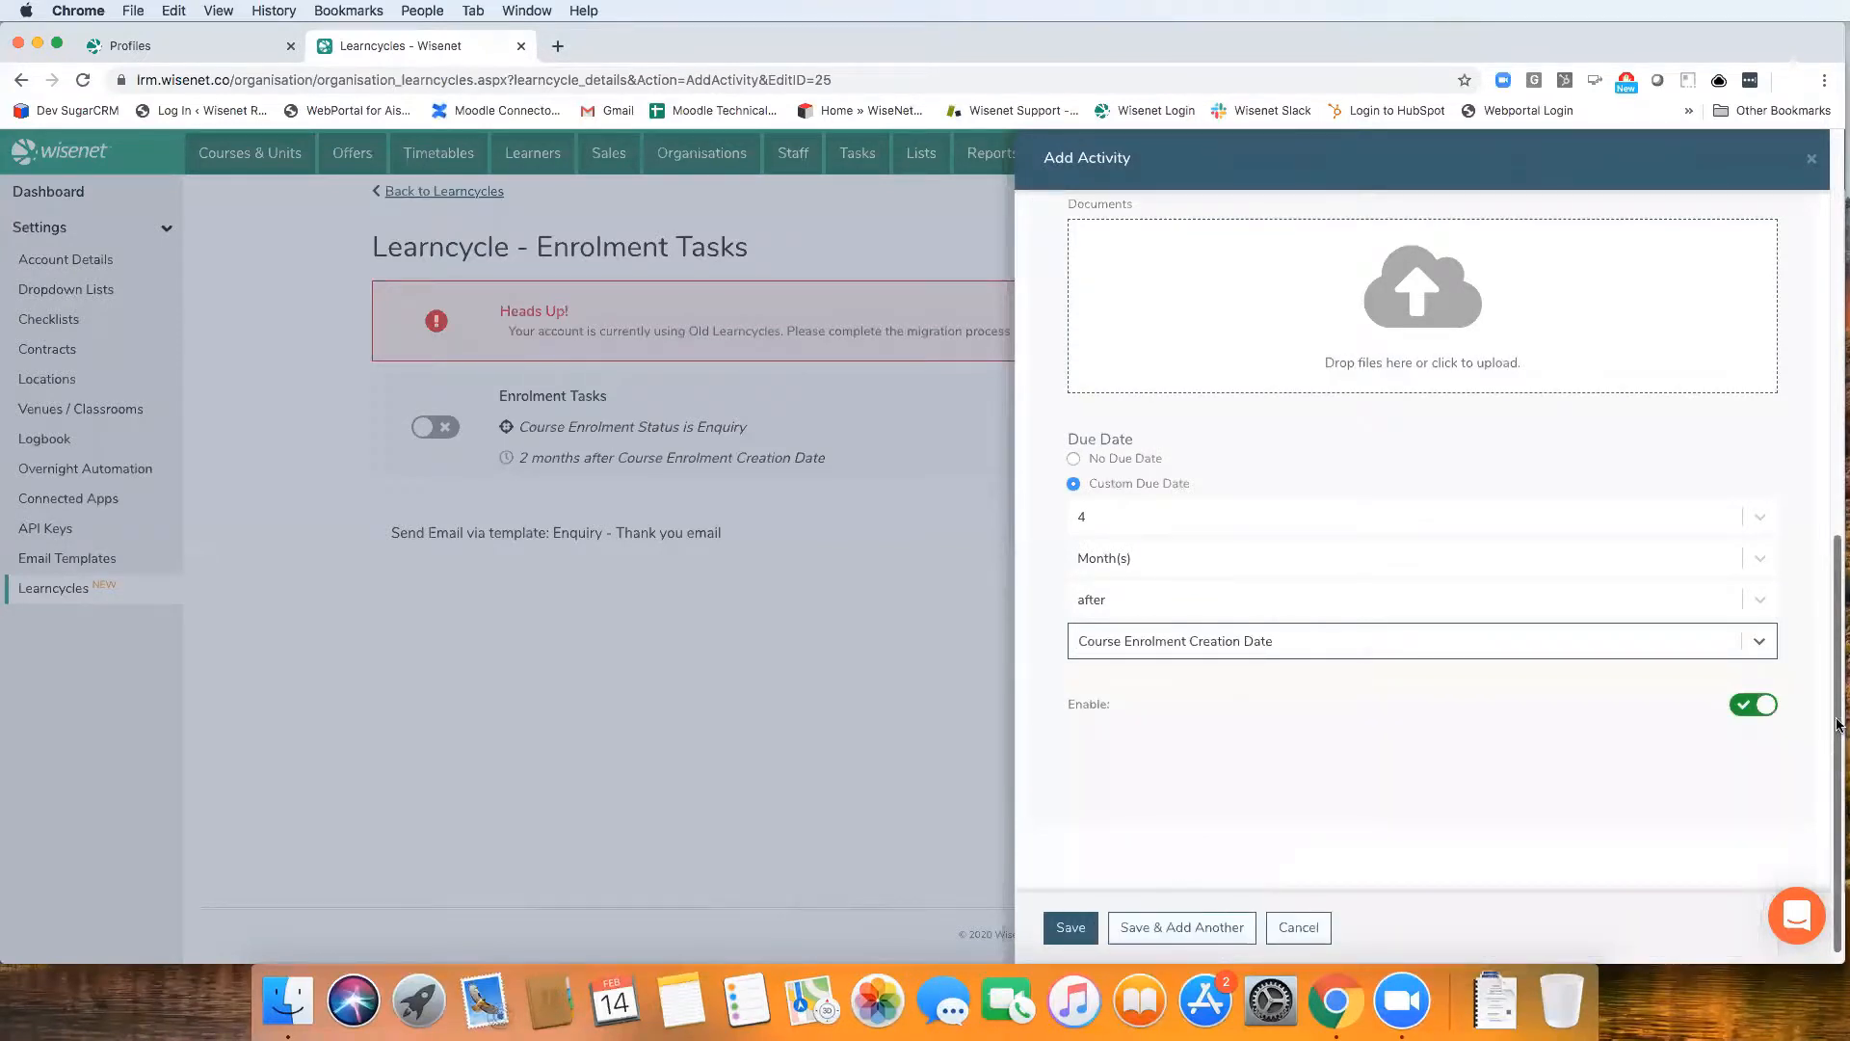
{"action": "left_click_drag", "start_coordinate": [1838, 761], "coordinate": [1838, 328]}
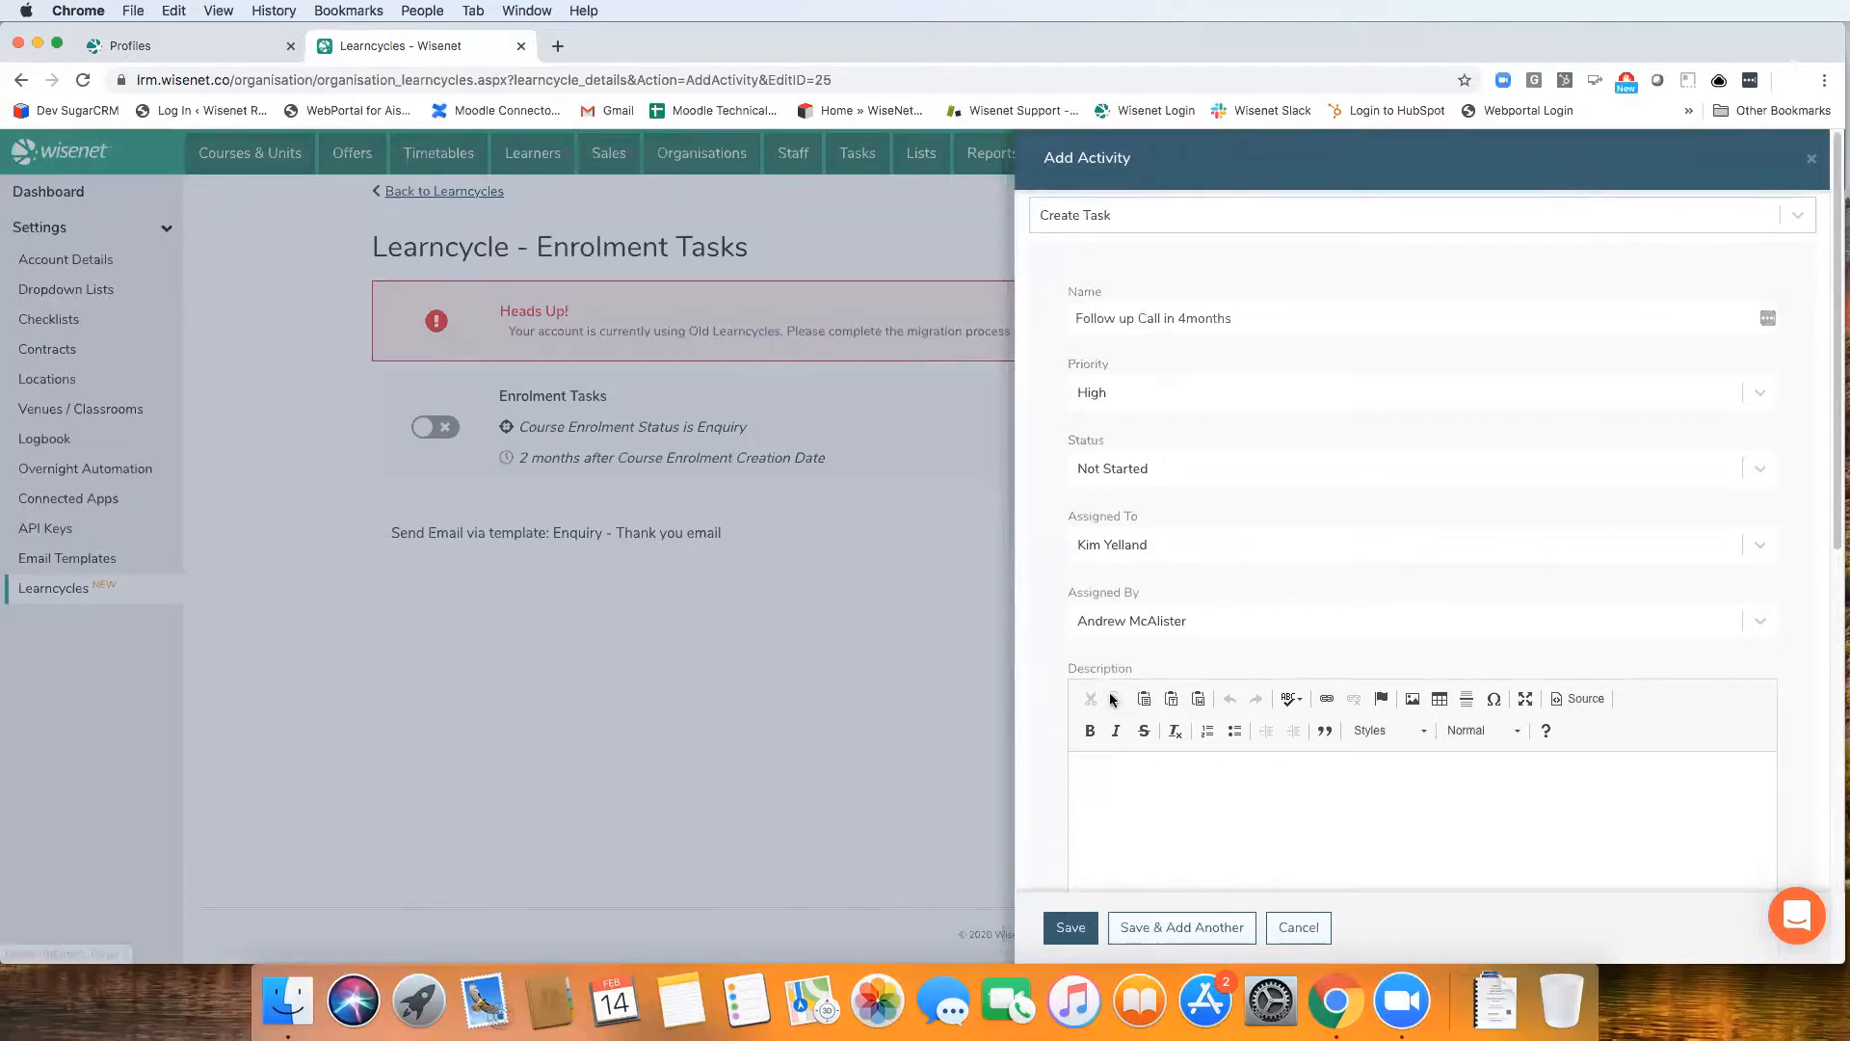
{"action": "left_click", "coordinate": [1073, 928]}
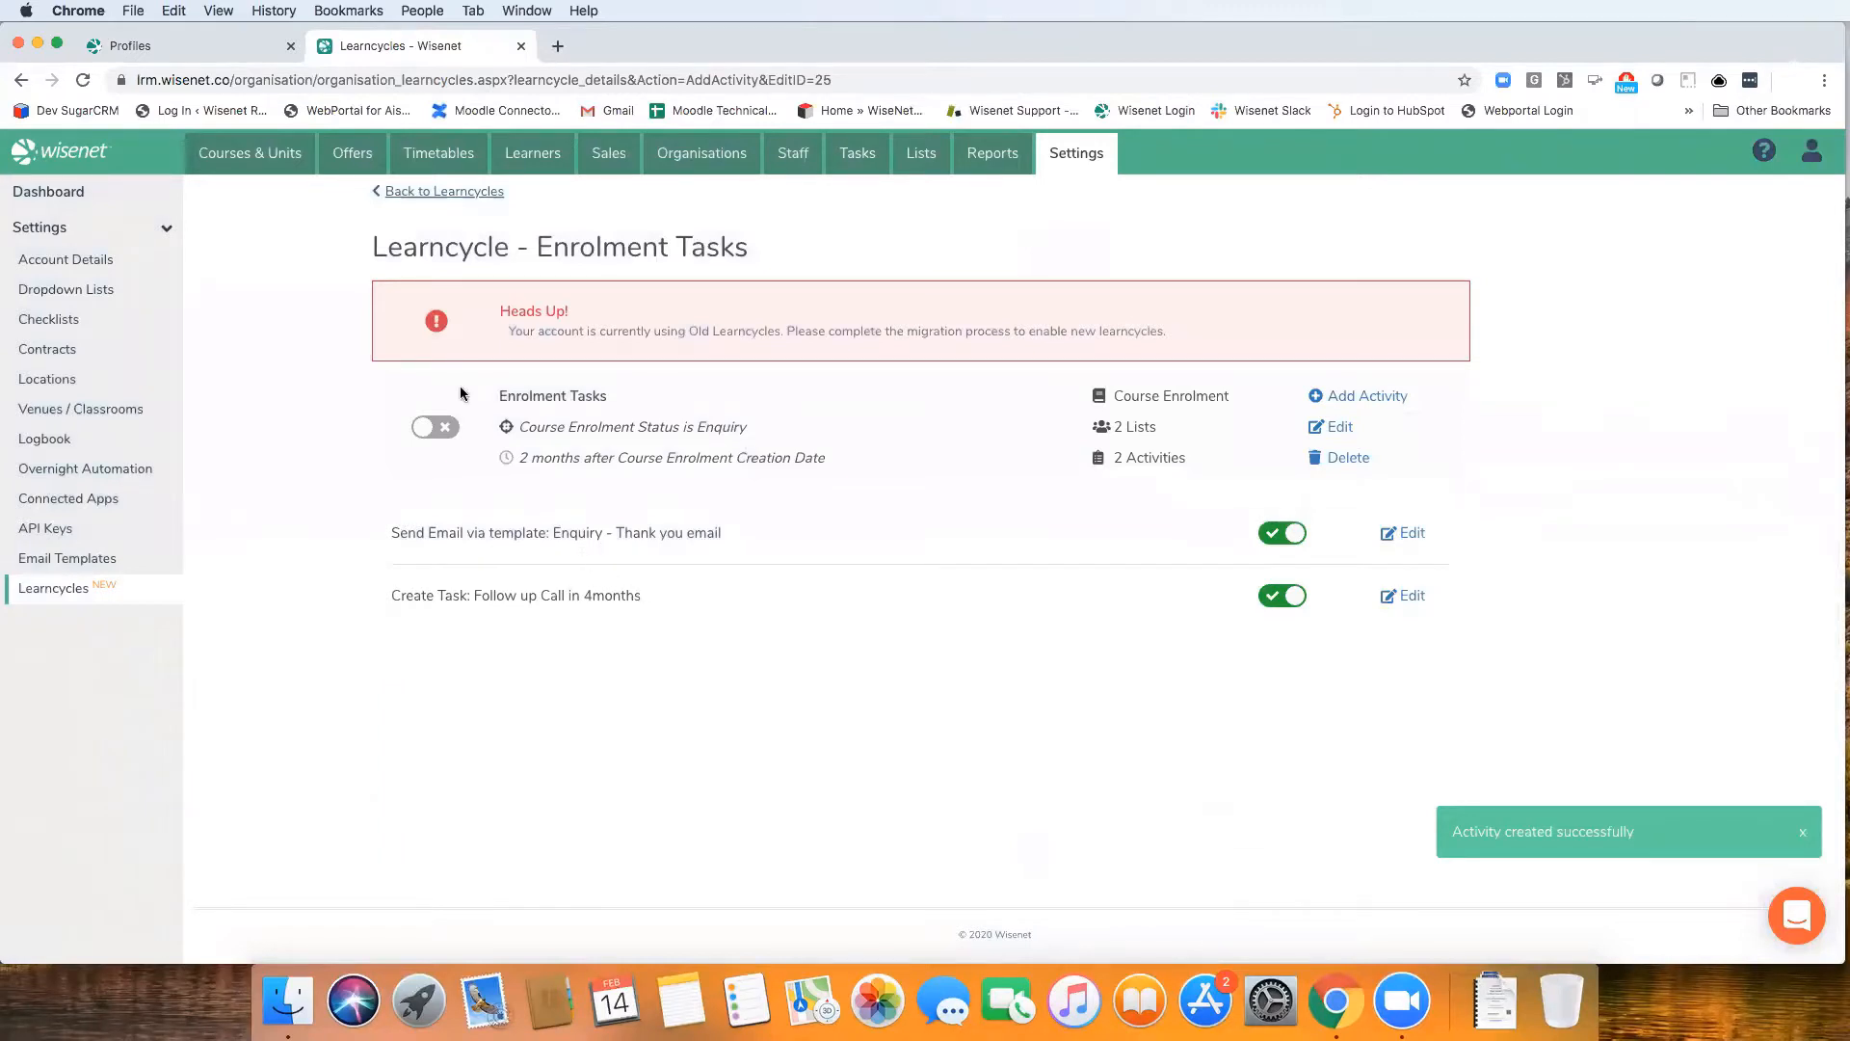
Return to the list of learncycles and look through all entries with their triggers, audiences and activities
{"action": "left_click", "coordinate": [456, 194]}
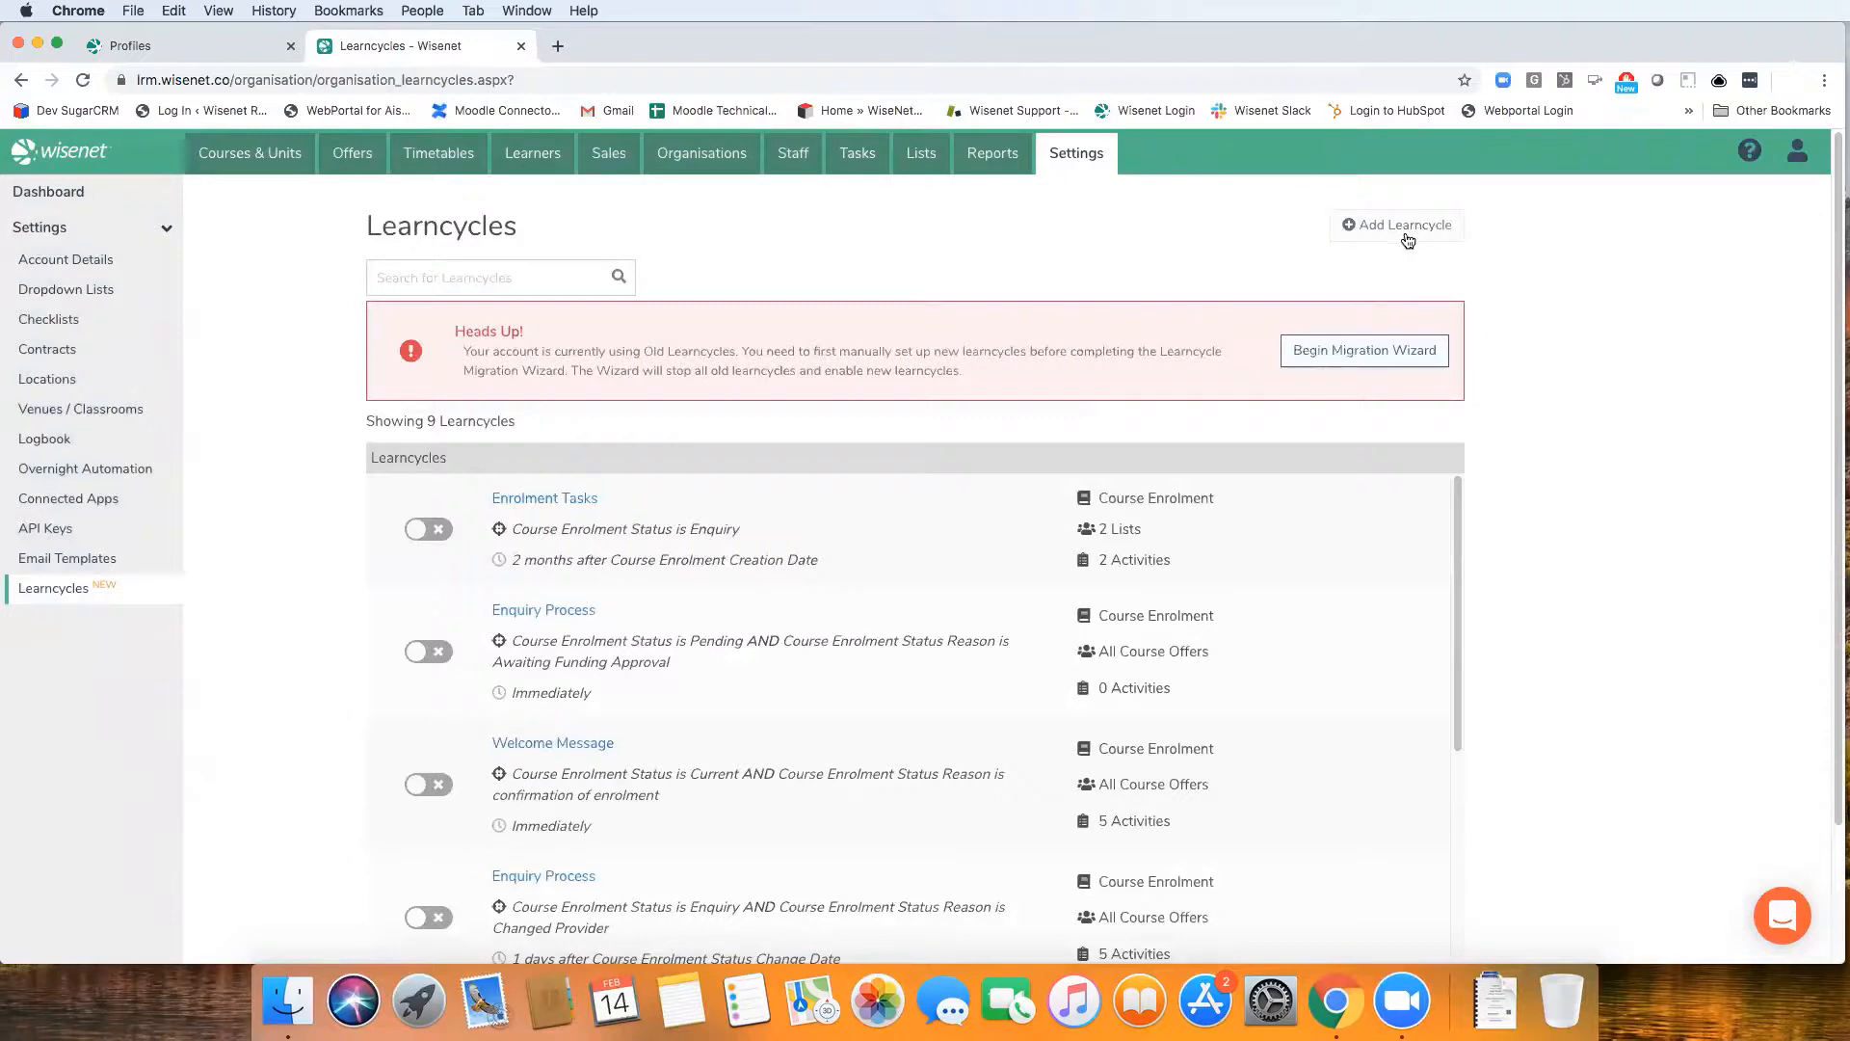
{"action": "scroll", "coordinate": [823, 659], "scroll_direction": "down", "scroll_amount": 3}
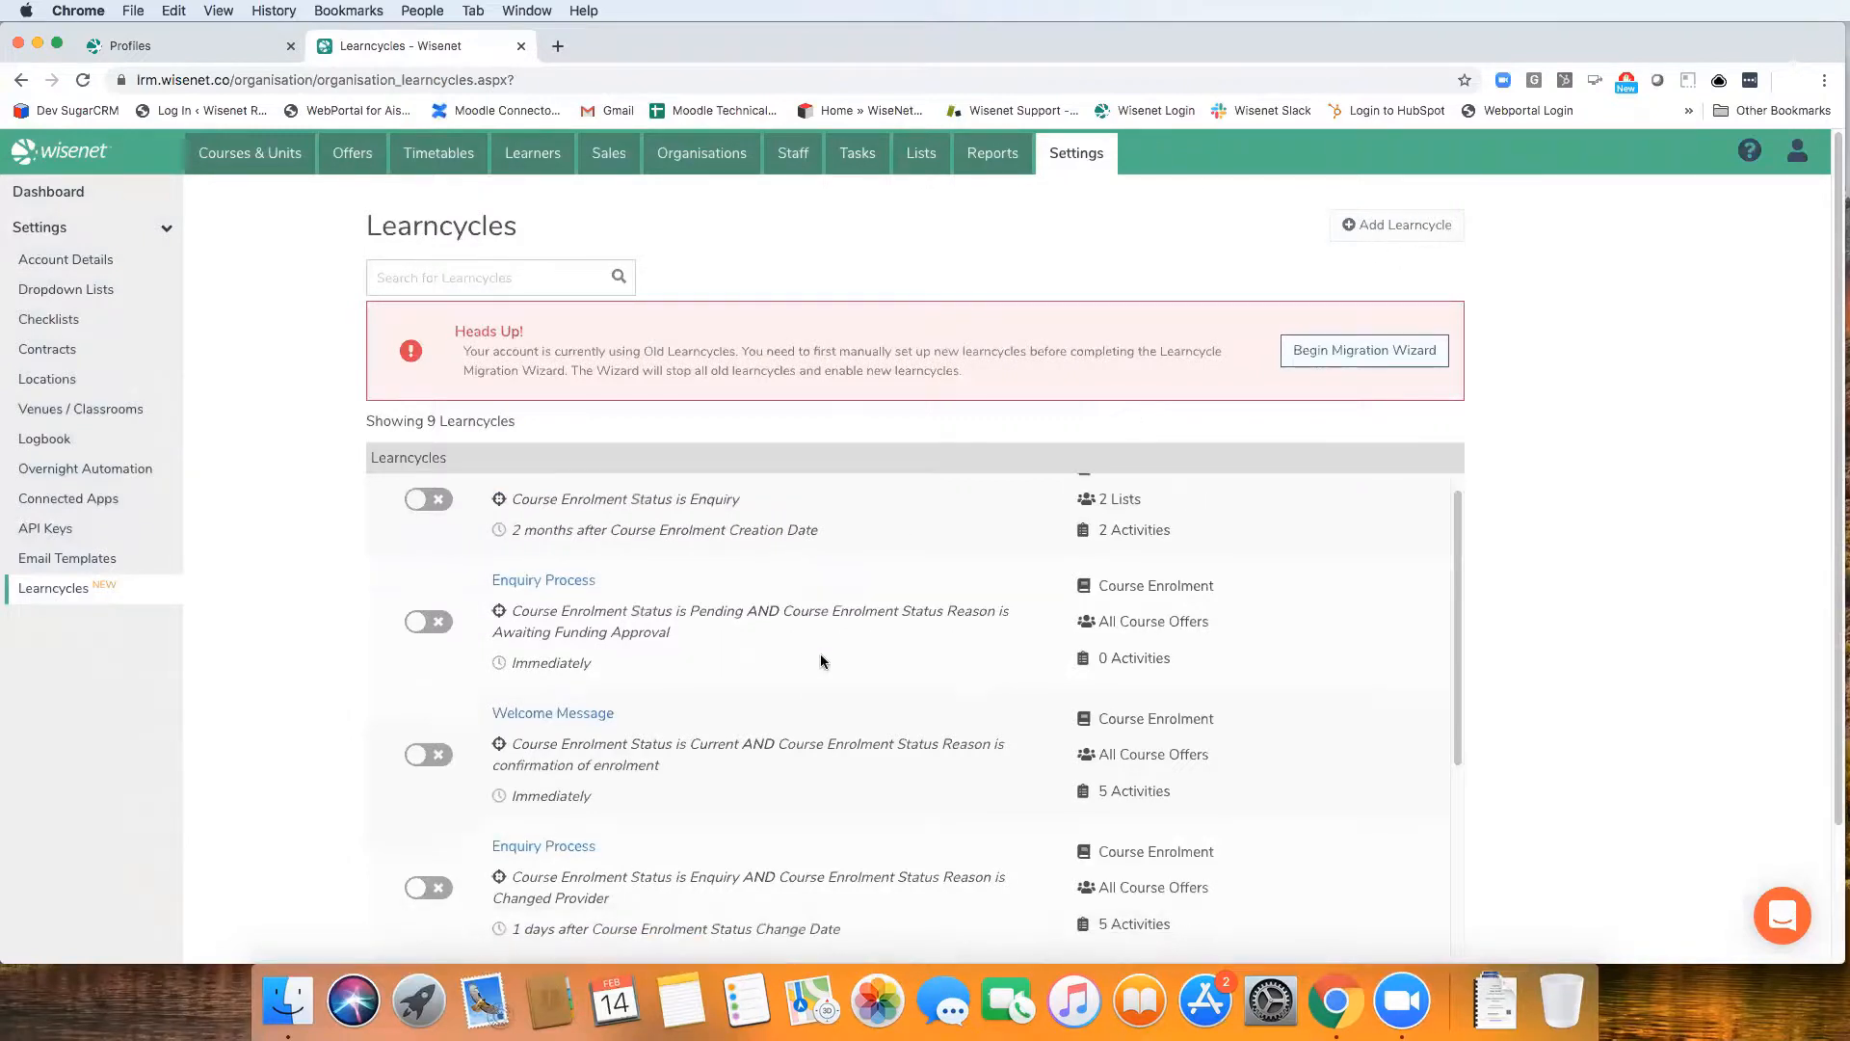
{"action": "scroll", "coordinate": [823, 659], "scroll_direction": "down", "scroll_amount": 8}
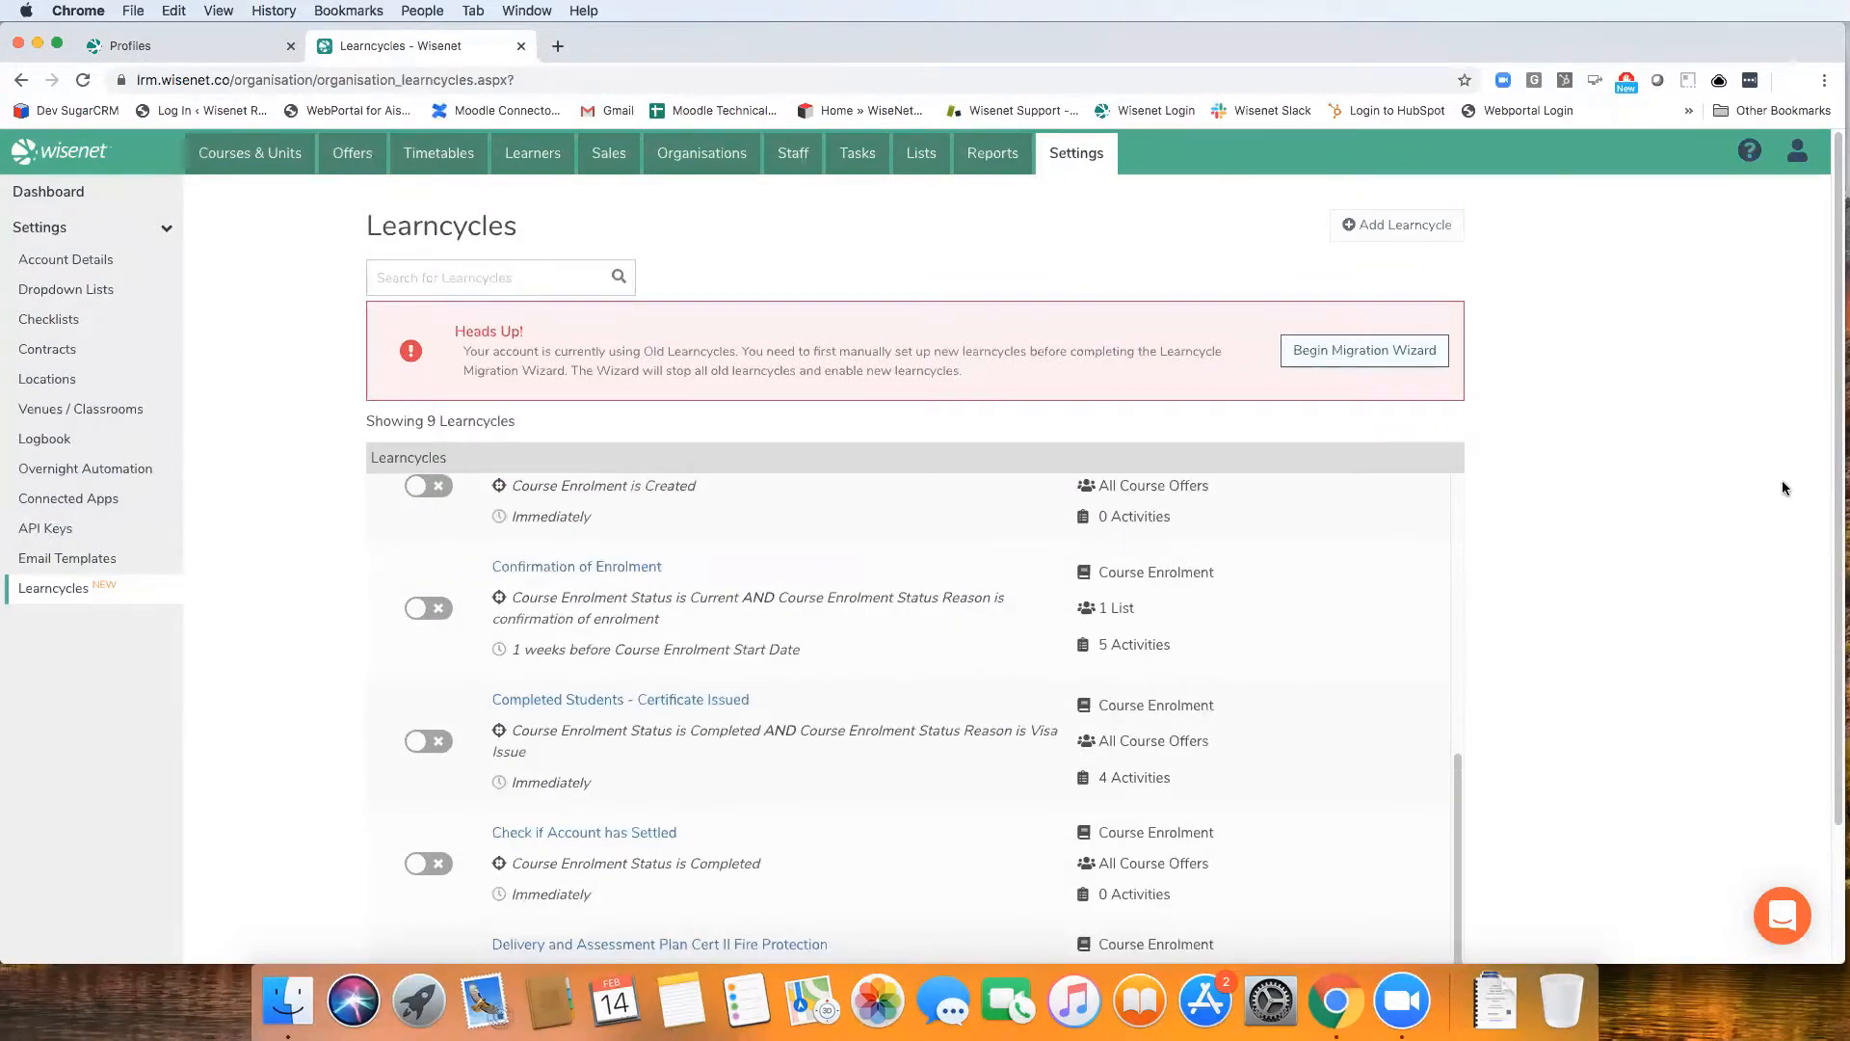
{"action": "scroll", "coordinate": [1460, 660], "scroll_direction": "down", "scroll_amount": 3}
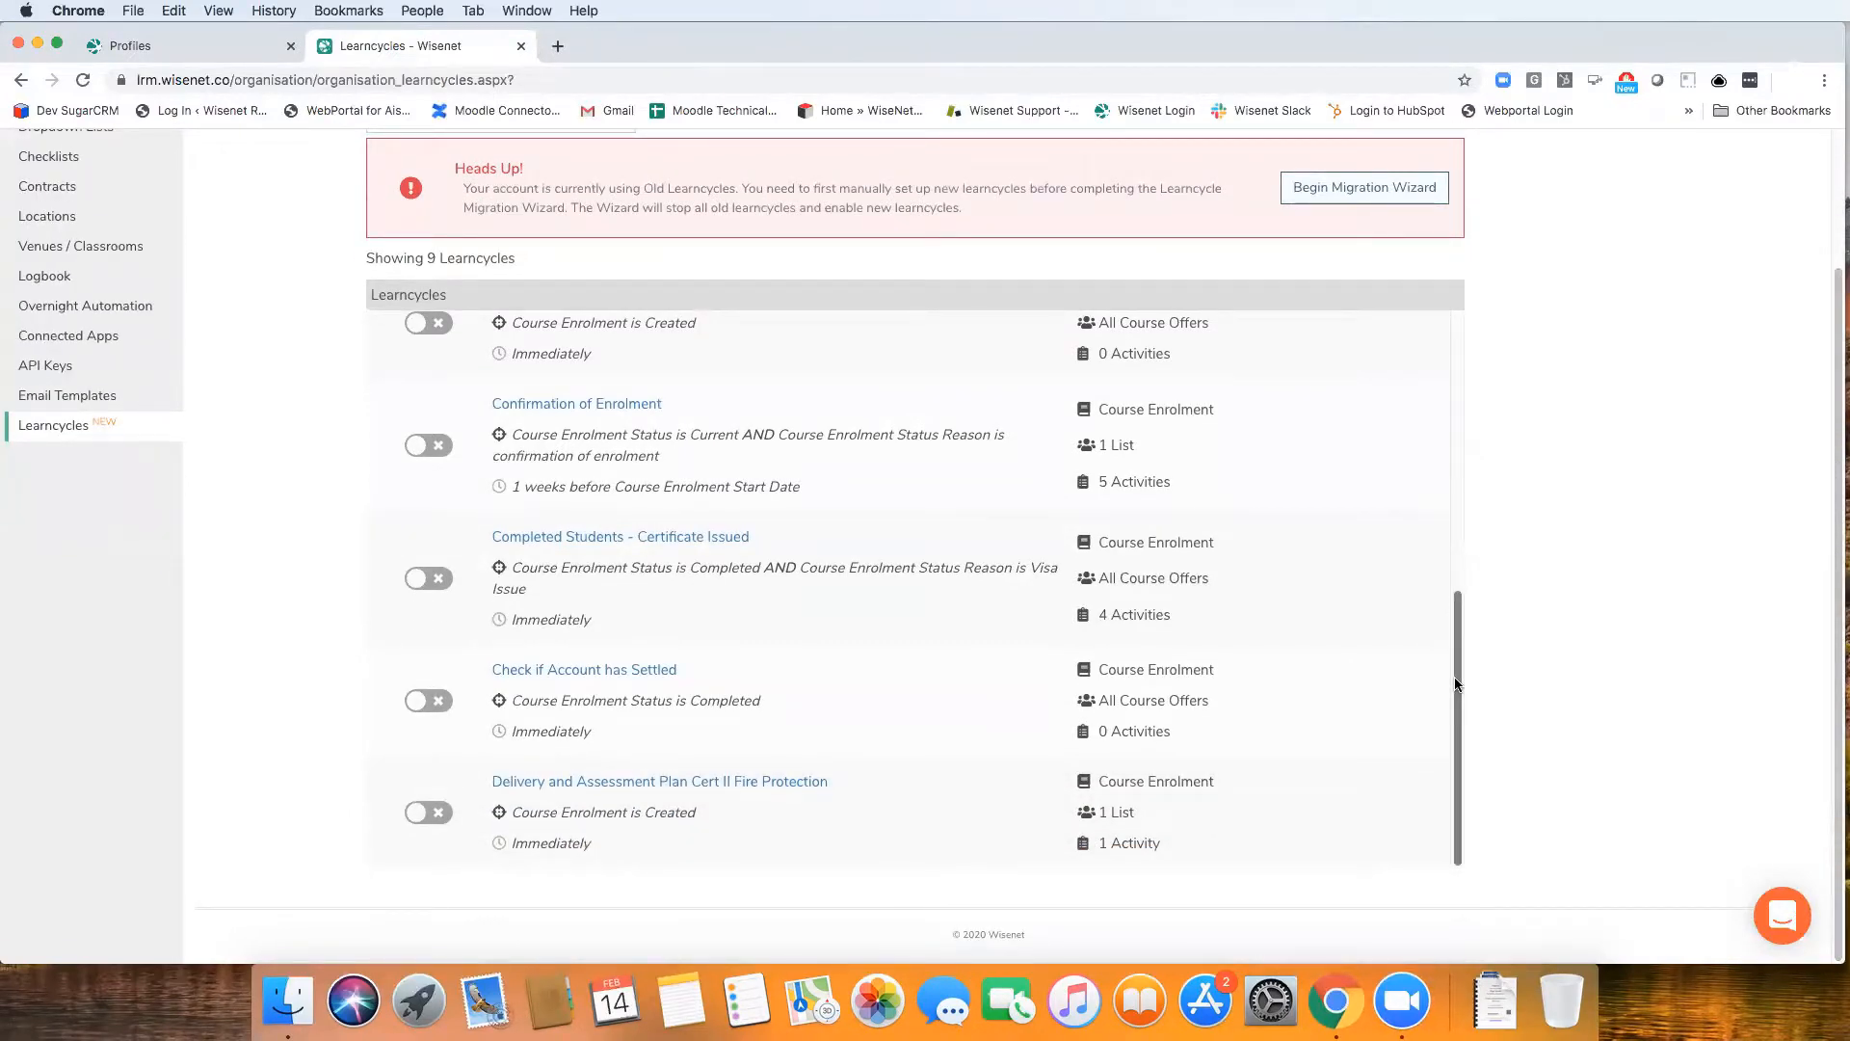
{"action": "left_click_drag", "start_coordinate": [1457, 685], "coordinate": [1436, 390]}
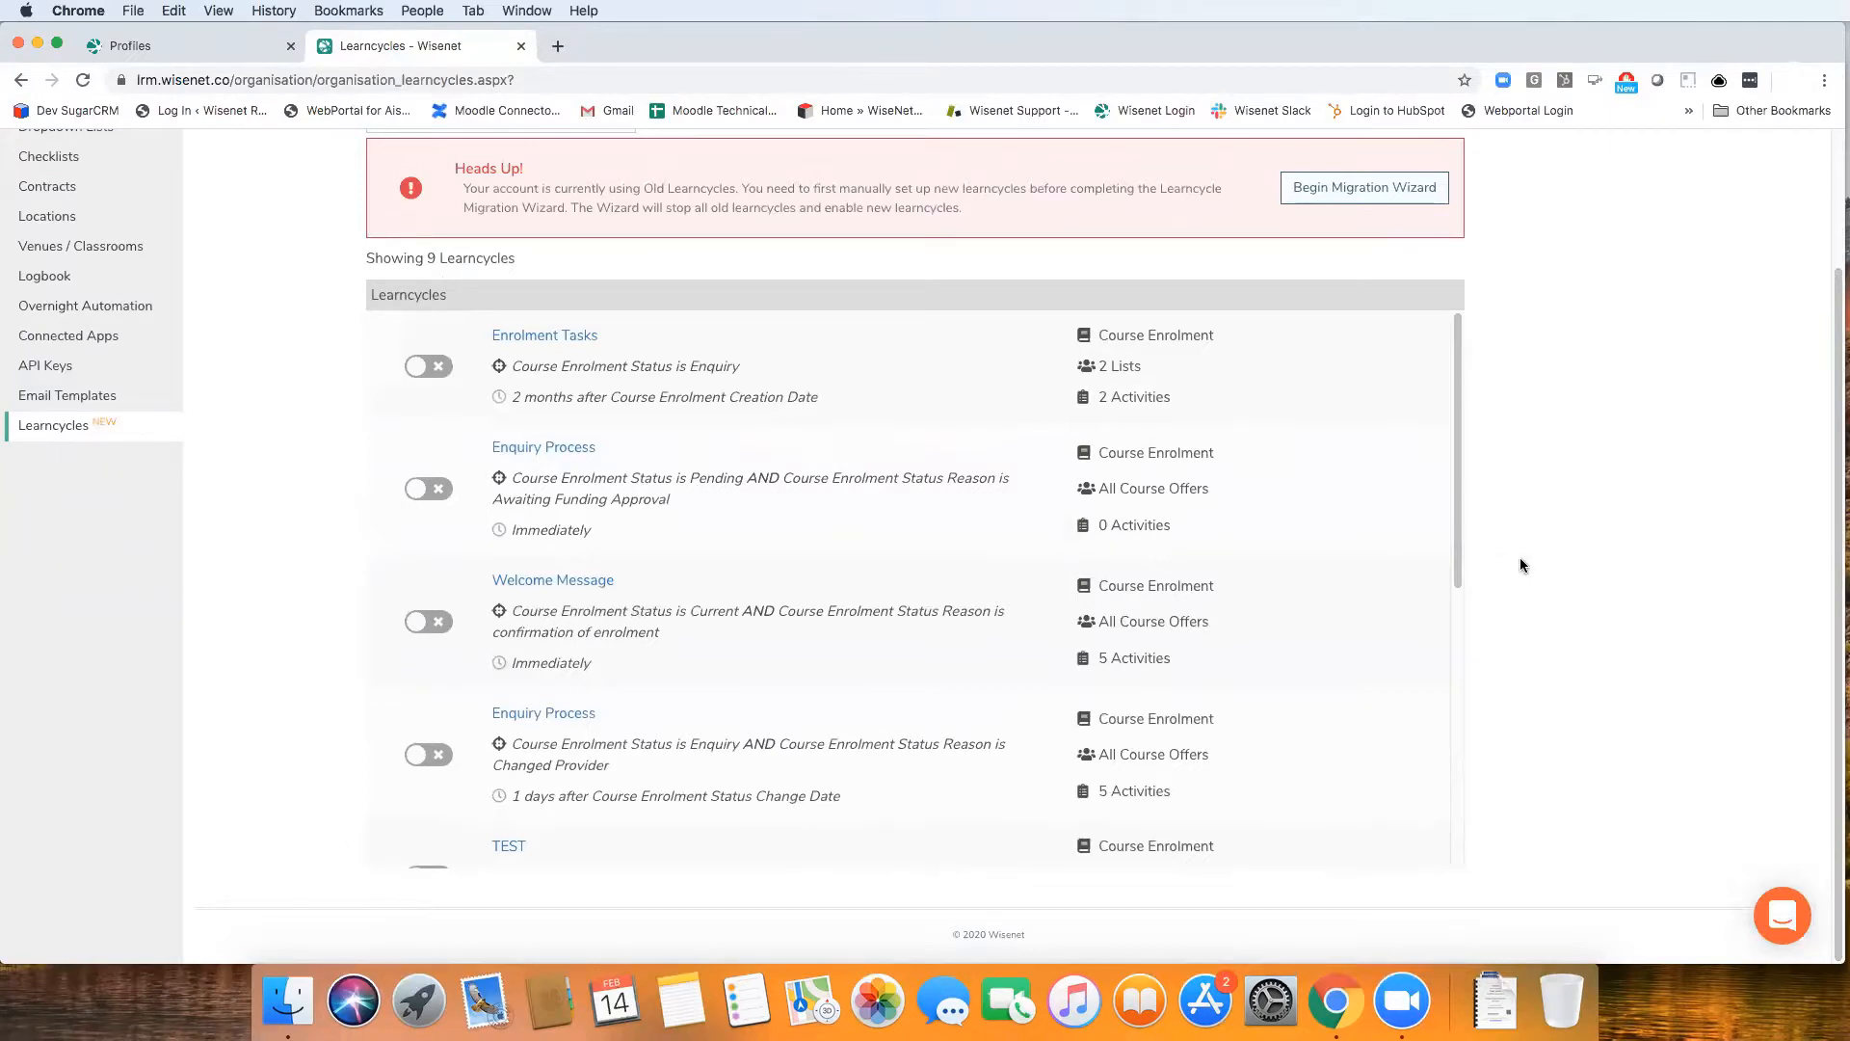
{"action": "scroll", "coordinate": [1520, 559], "scroll_direction": "up", "scroll_amount": 2}
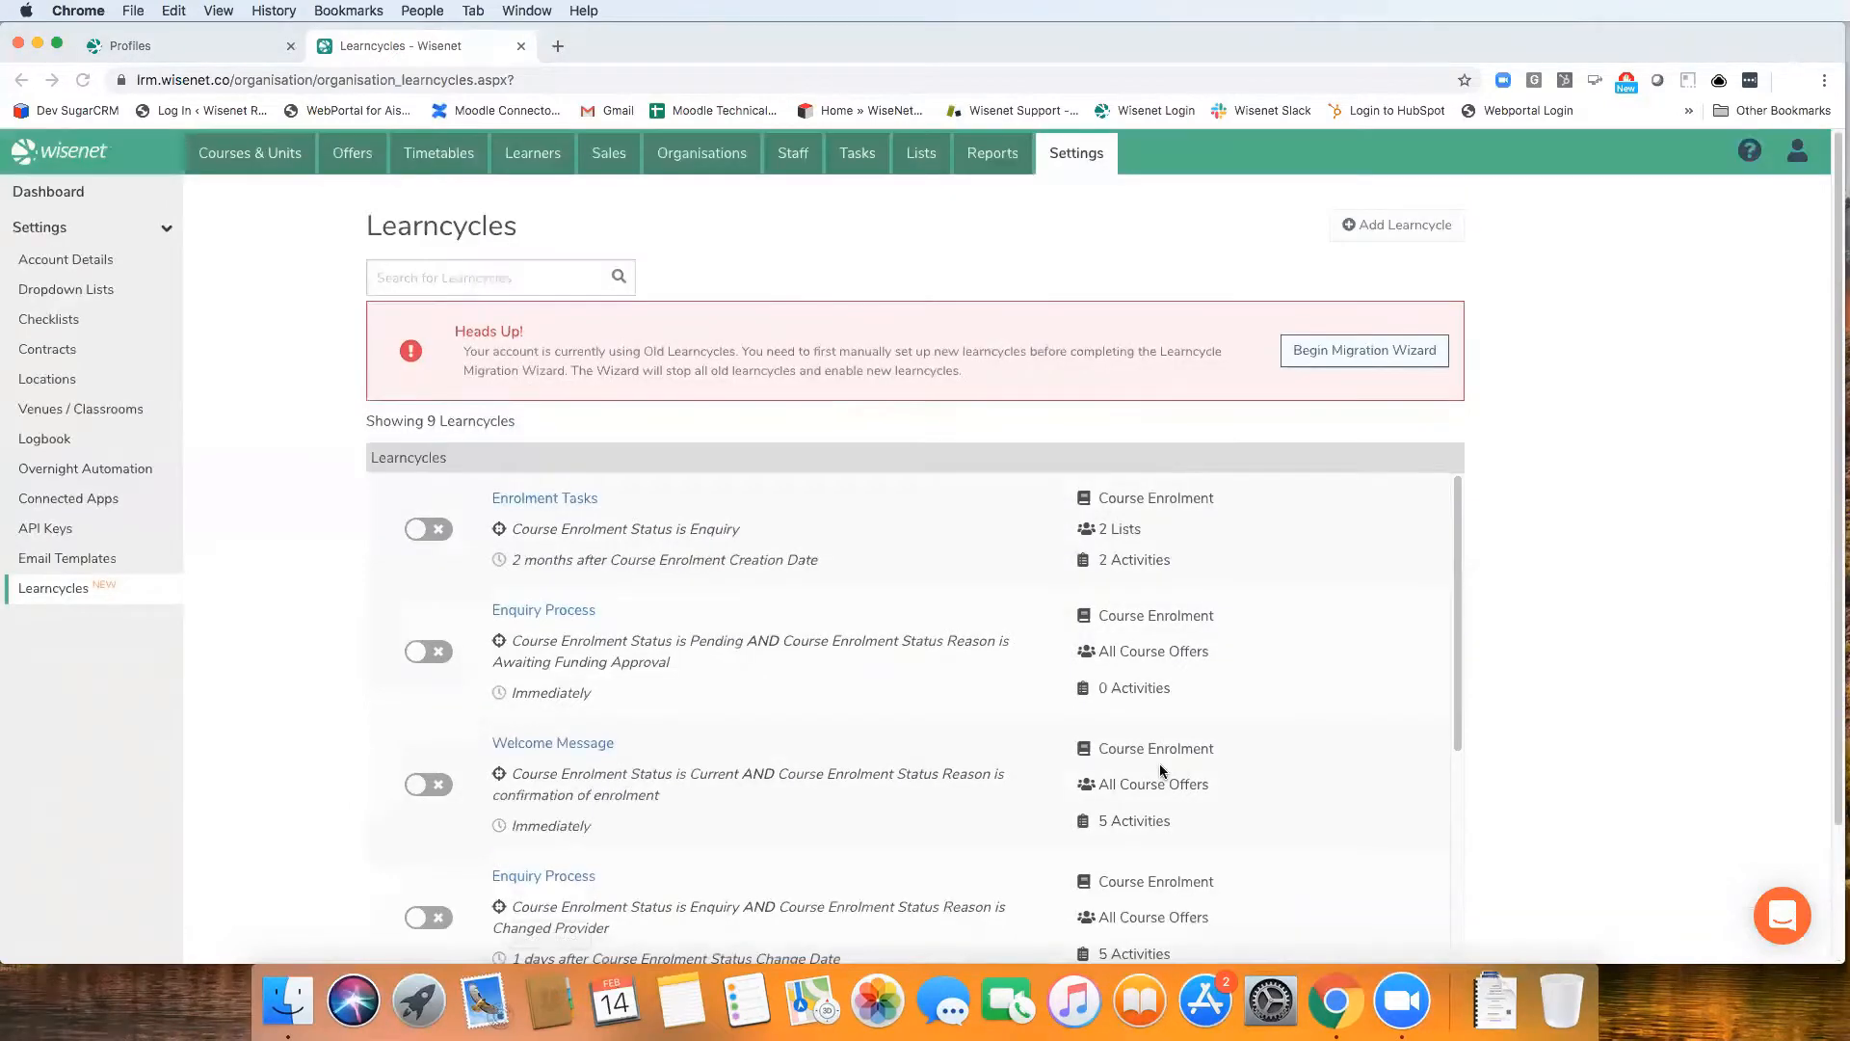
Go to the online help resources, open the February 2020 release notes and follow them to the New Learncycles resource page
{"action": "left_click", "coordinate": [1749, 152]}
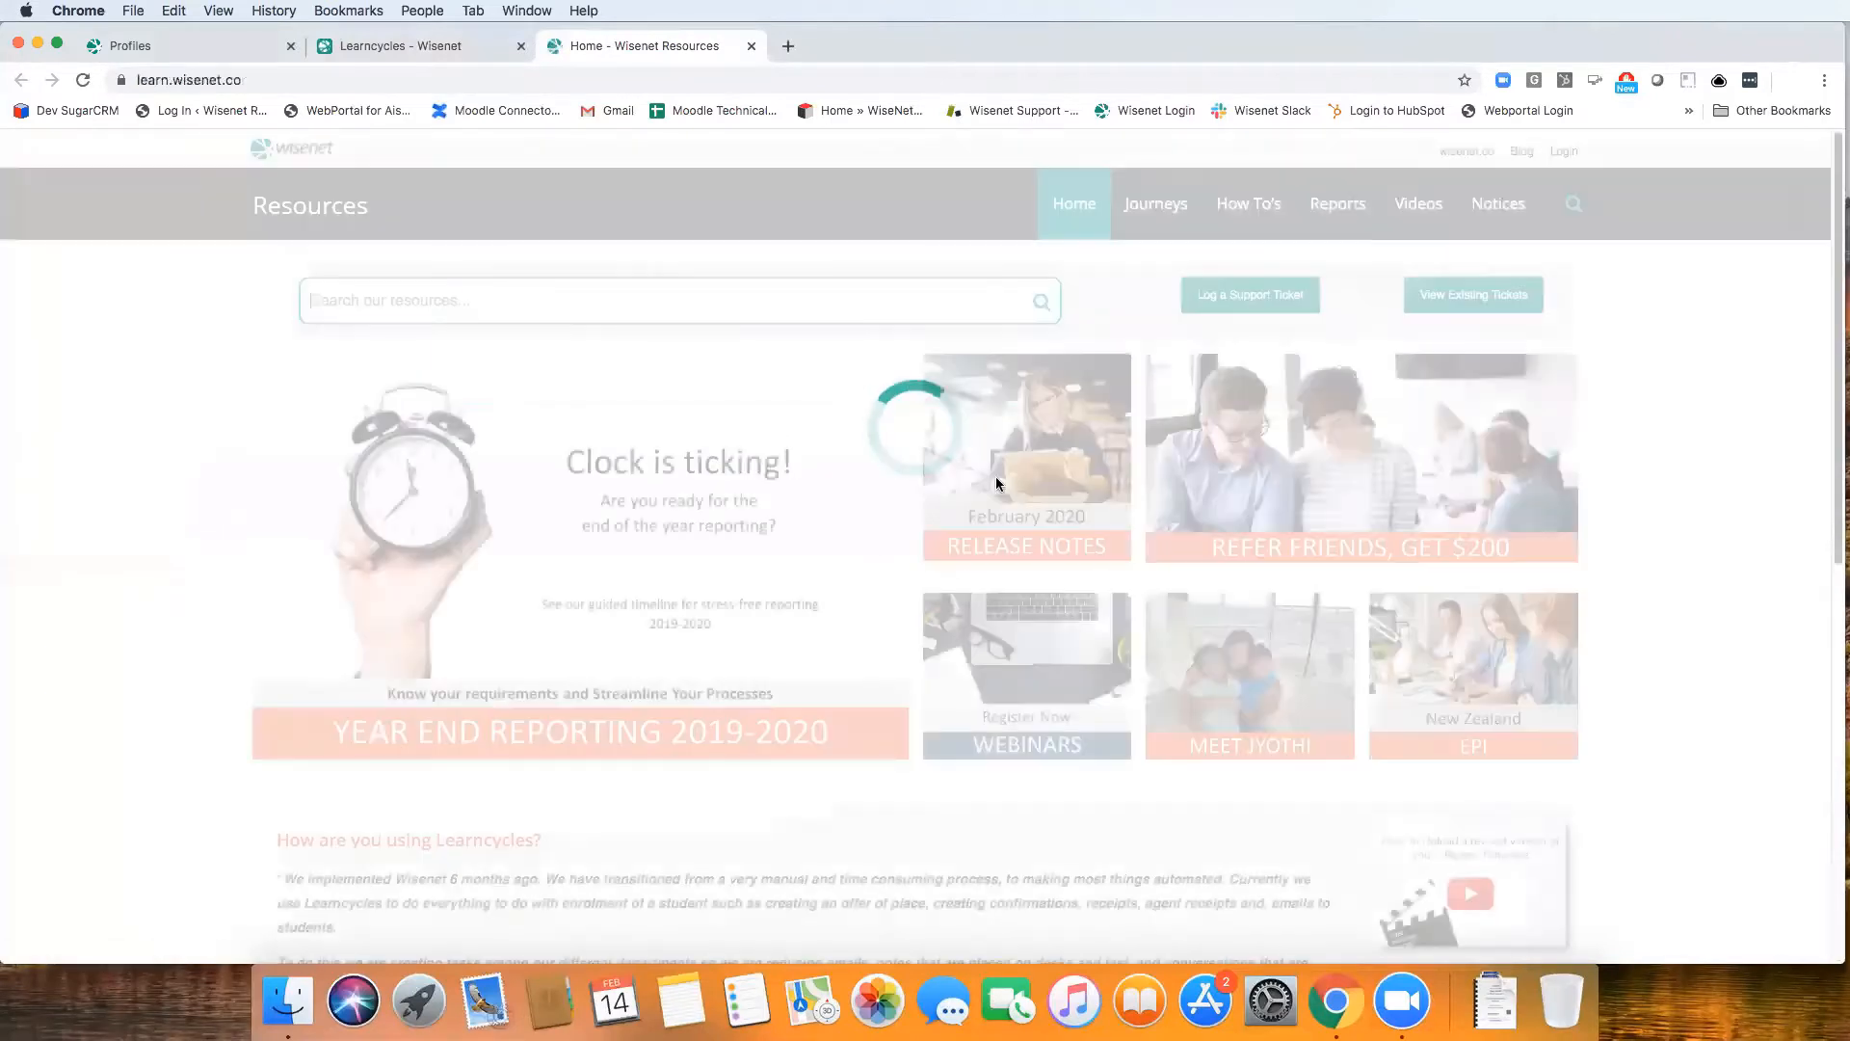
{"action": "left_click", "coordinate": [1056, 480]}
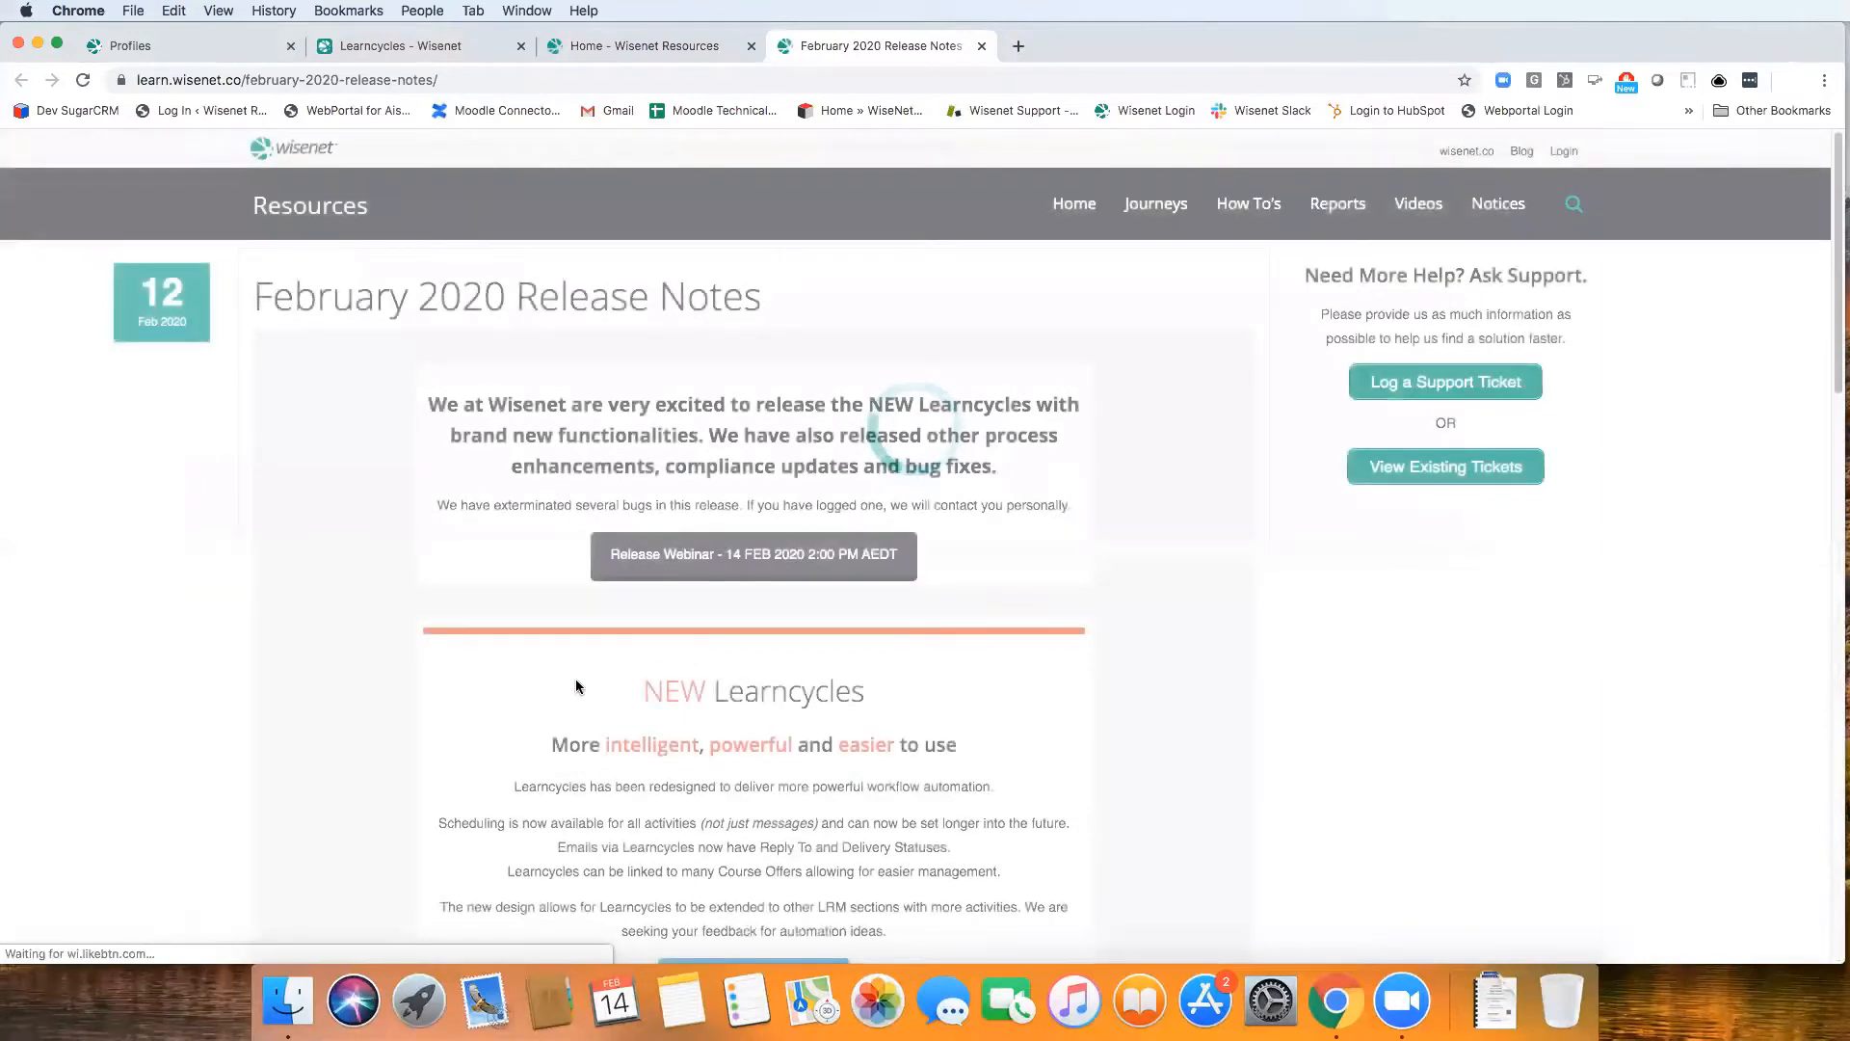
{"action": "scroll", "coordinate": [675, 578], "scroll_direction": "down", "scroll_amount": 6}
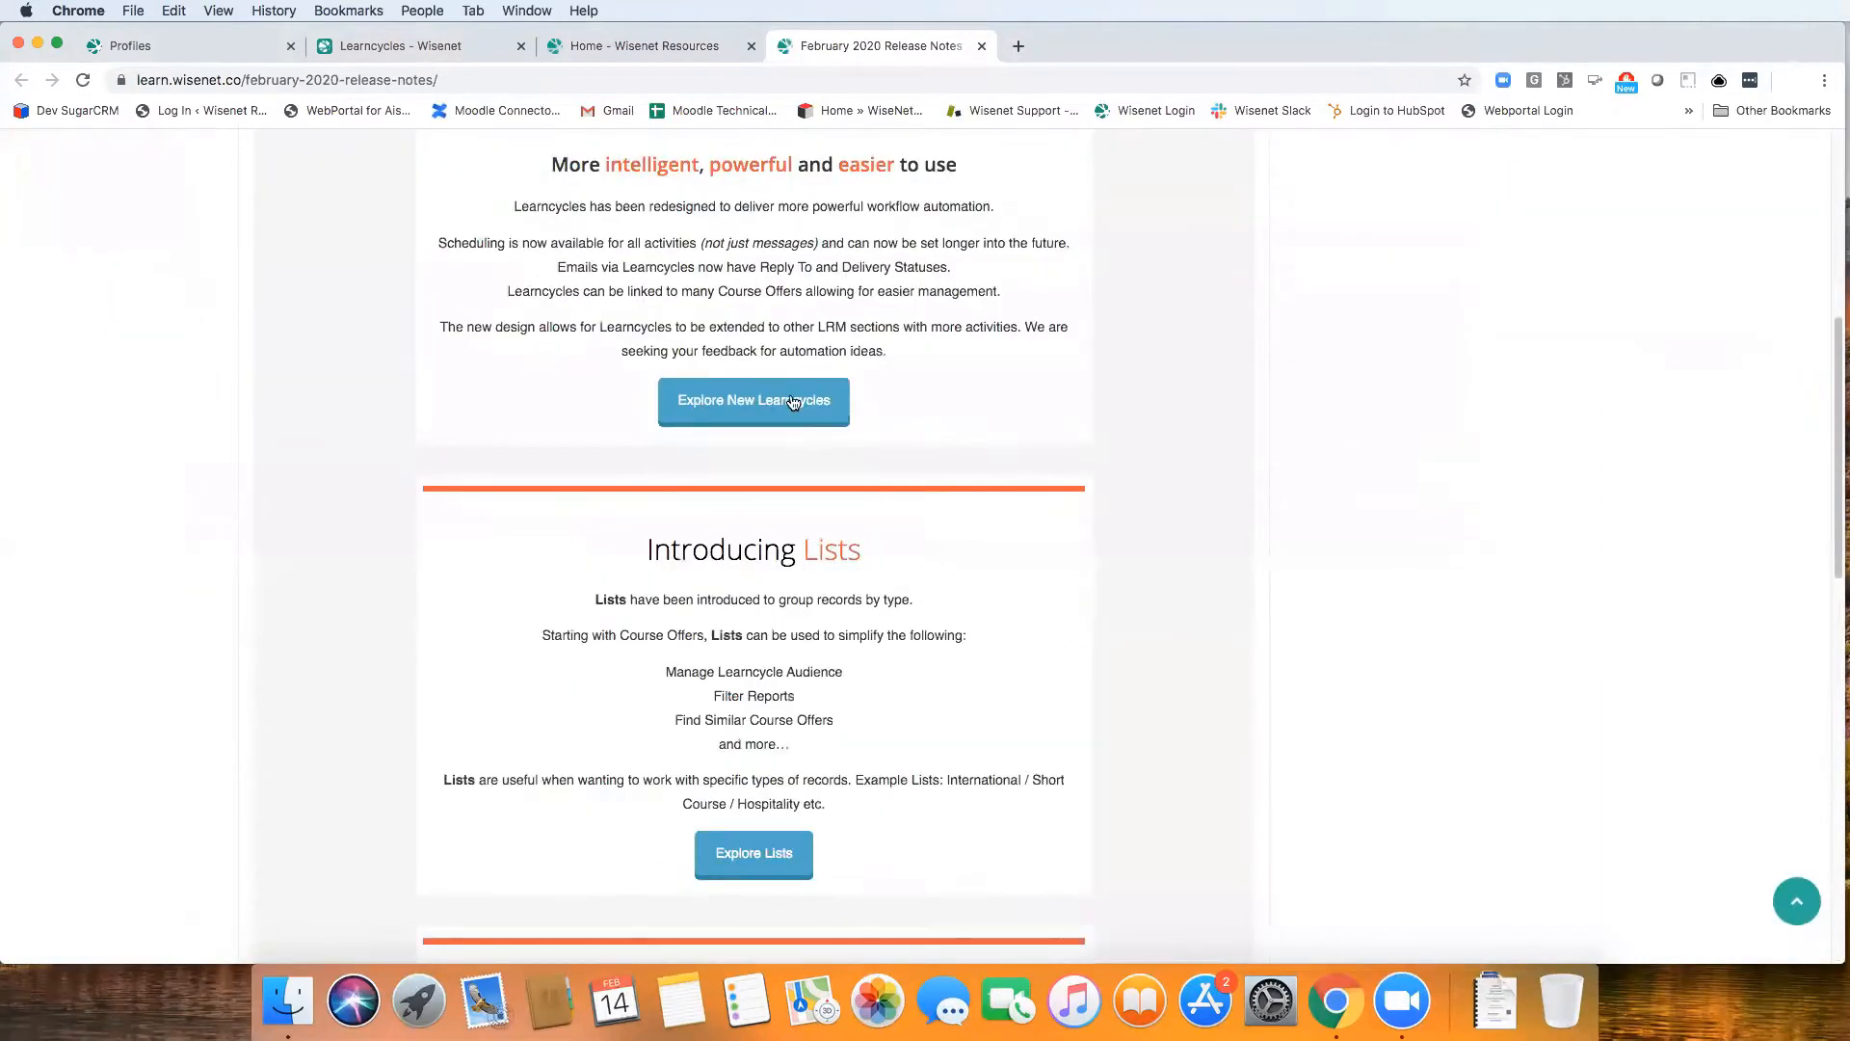
{"action": "left_click", "coordinate": [733, 402]}
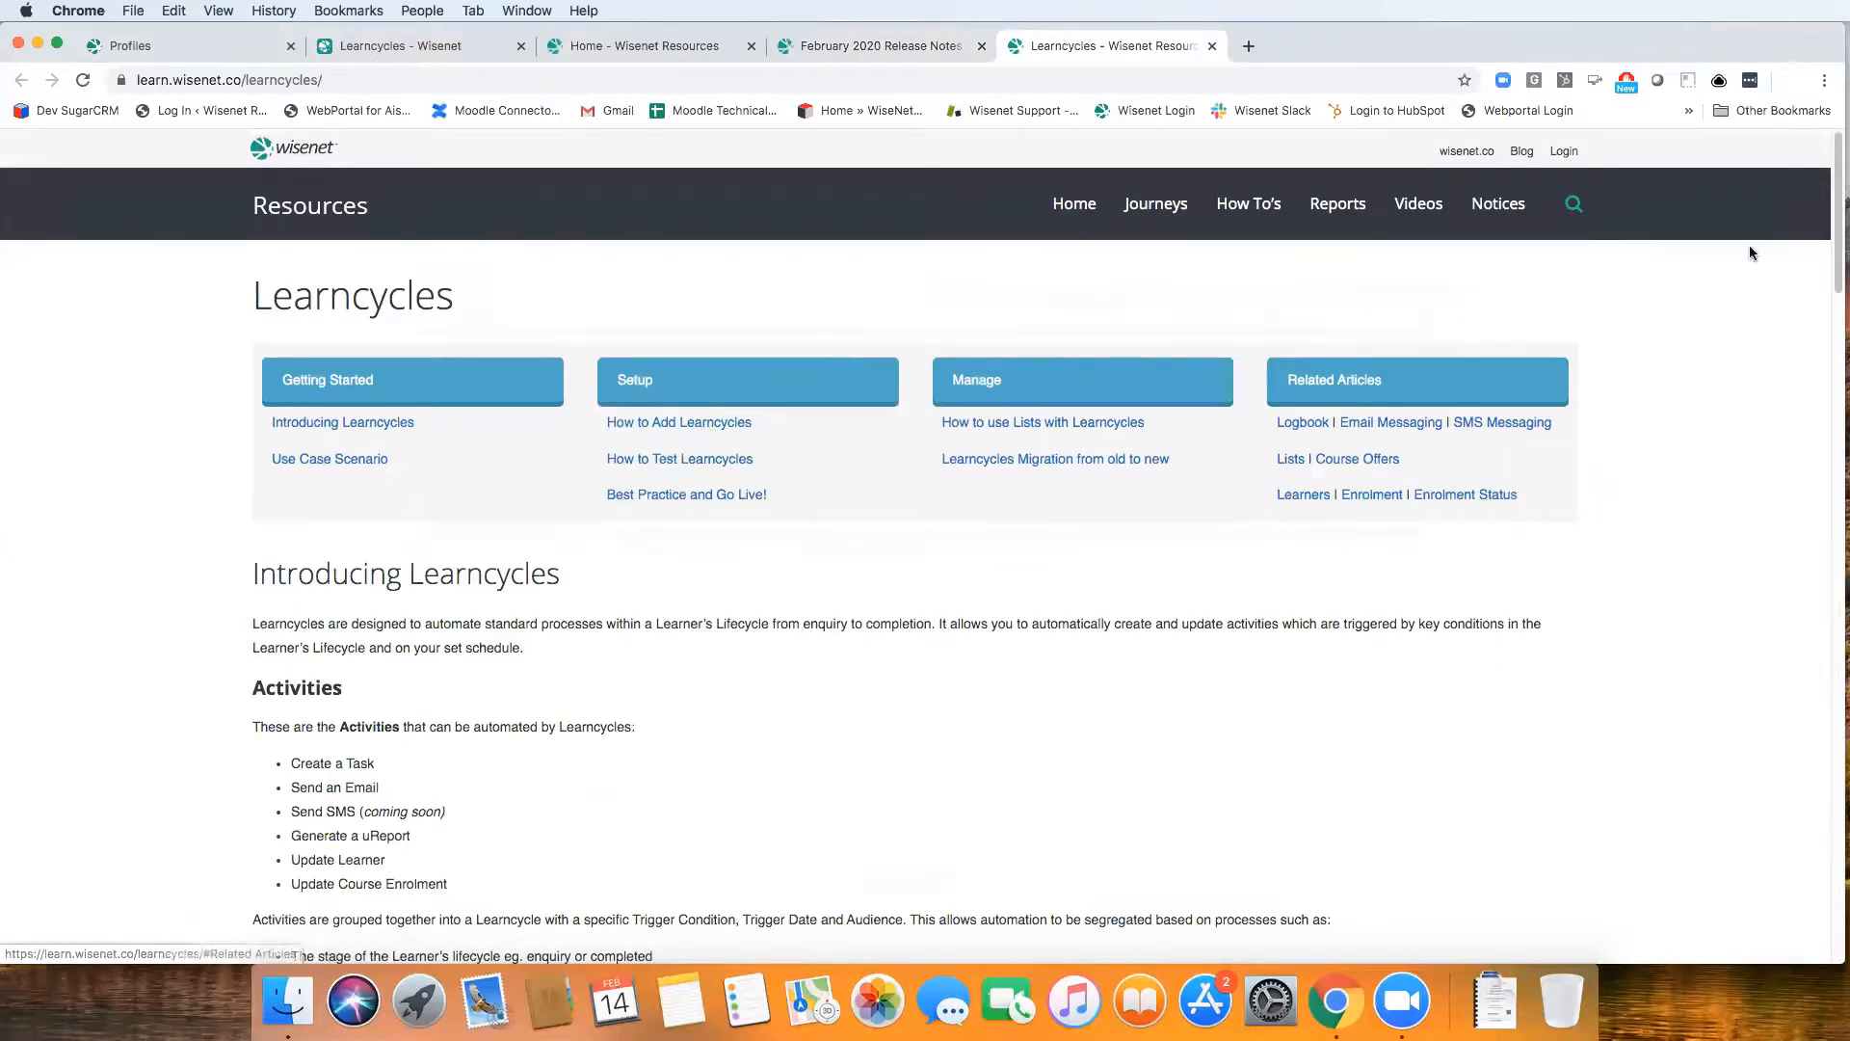
{"action": "left_click_drag", "start_coordinate": [1836, 236], "coordinate": [1837, 387]}
{"action": "left_click", "coordinate": [1797, 901]}
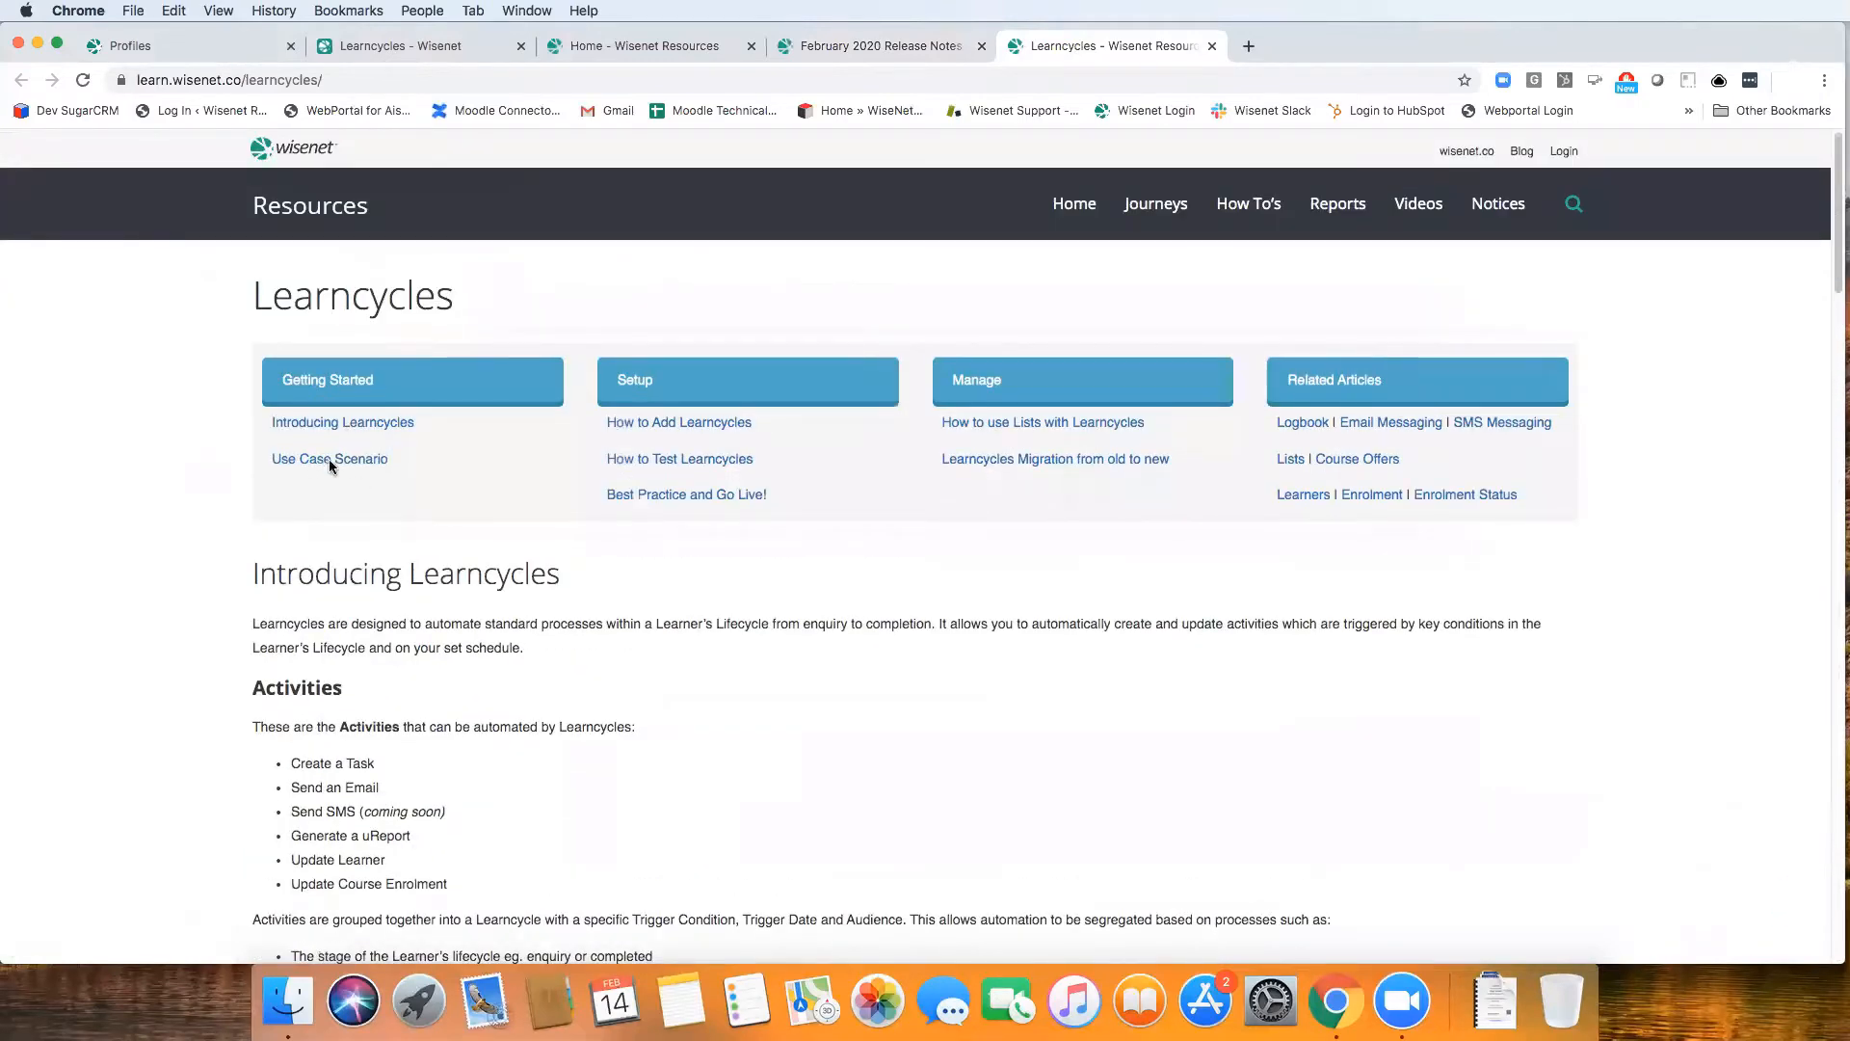
Review the Learncycles use case scenarios for each trigger condition, from enrolment and enquiry through to withdrawal
{"action": "left_click", "coordinate": [327, 459]}
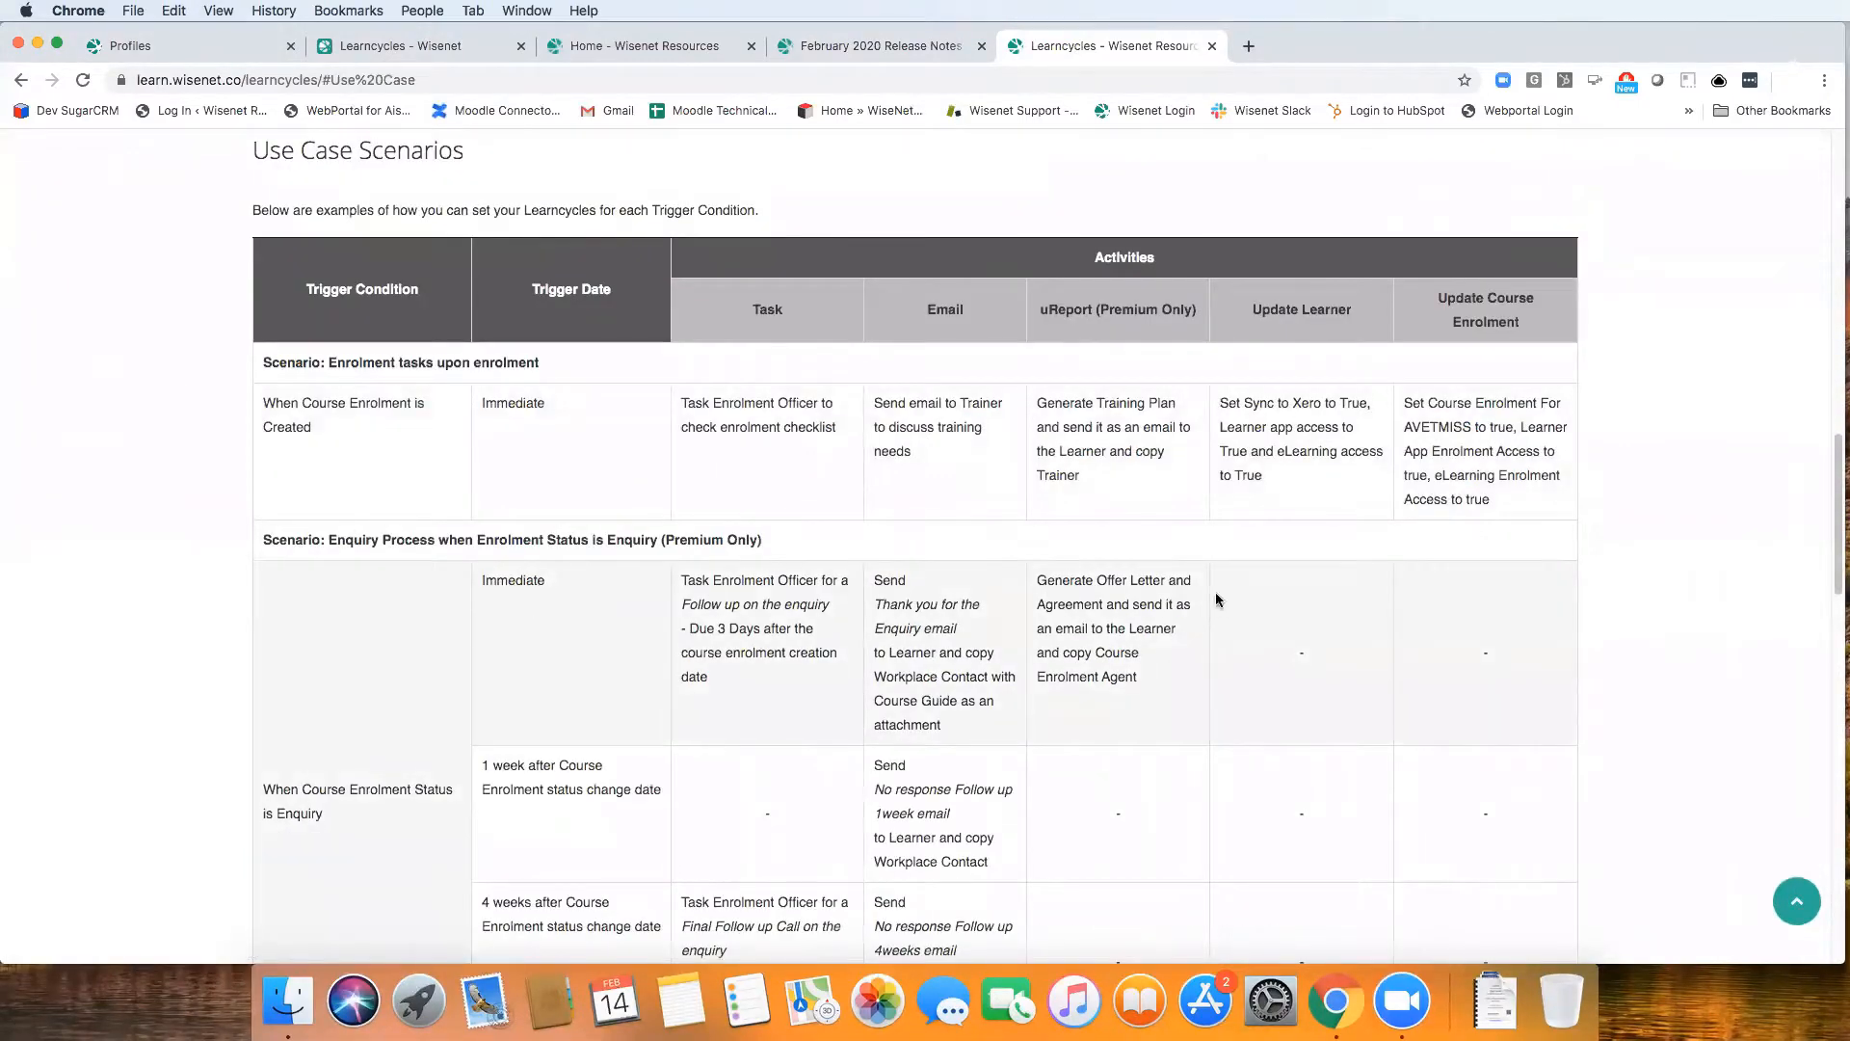
{"action": "left_click_drag", "start_coordinate": [1836, 456], "coordinate": [1813, 640]}
{"action": "scroll", "coordinate": [1814, 640], "scroll_direction": "down", "scroll_amount": 4}
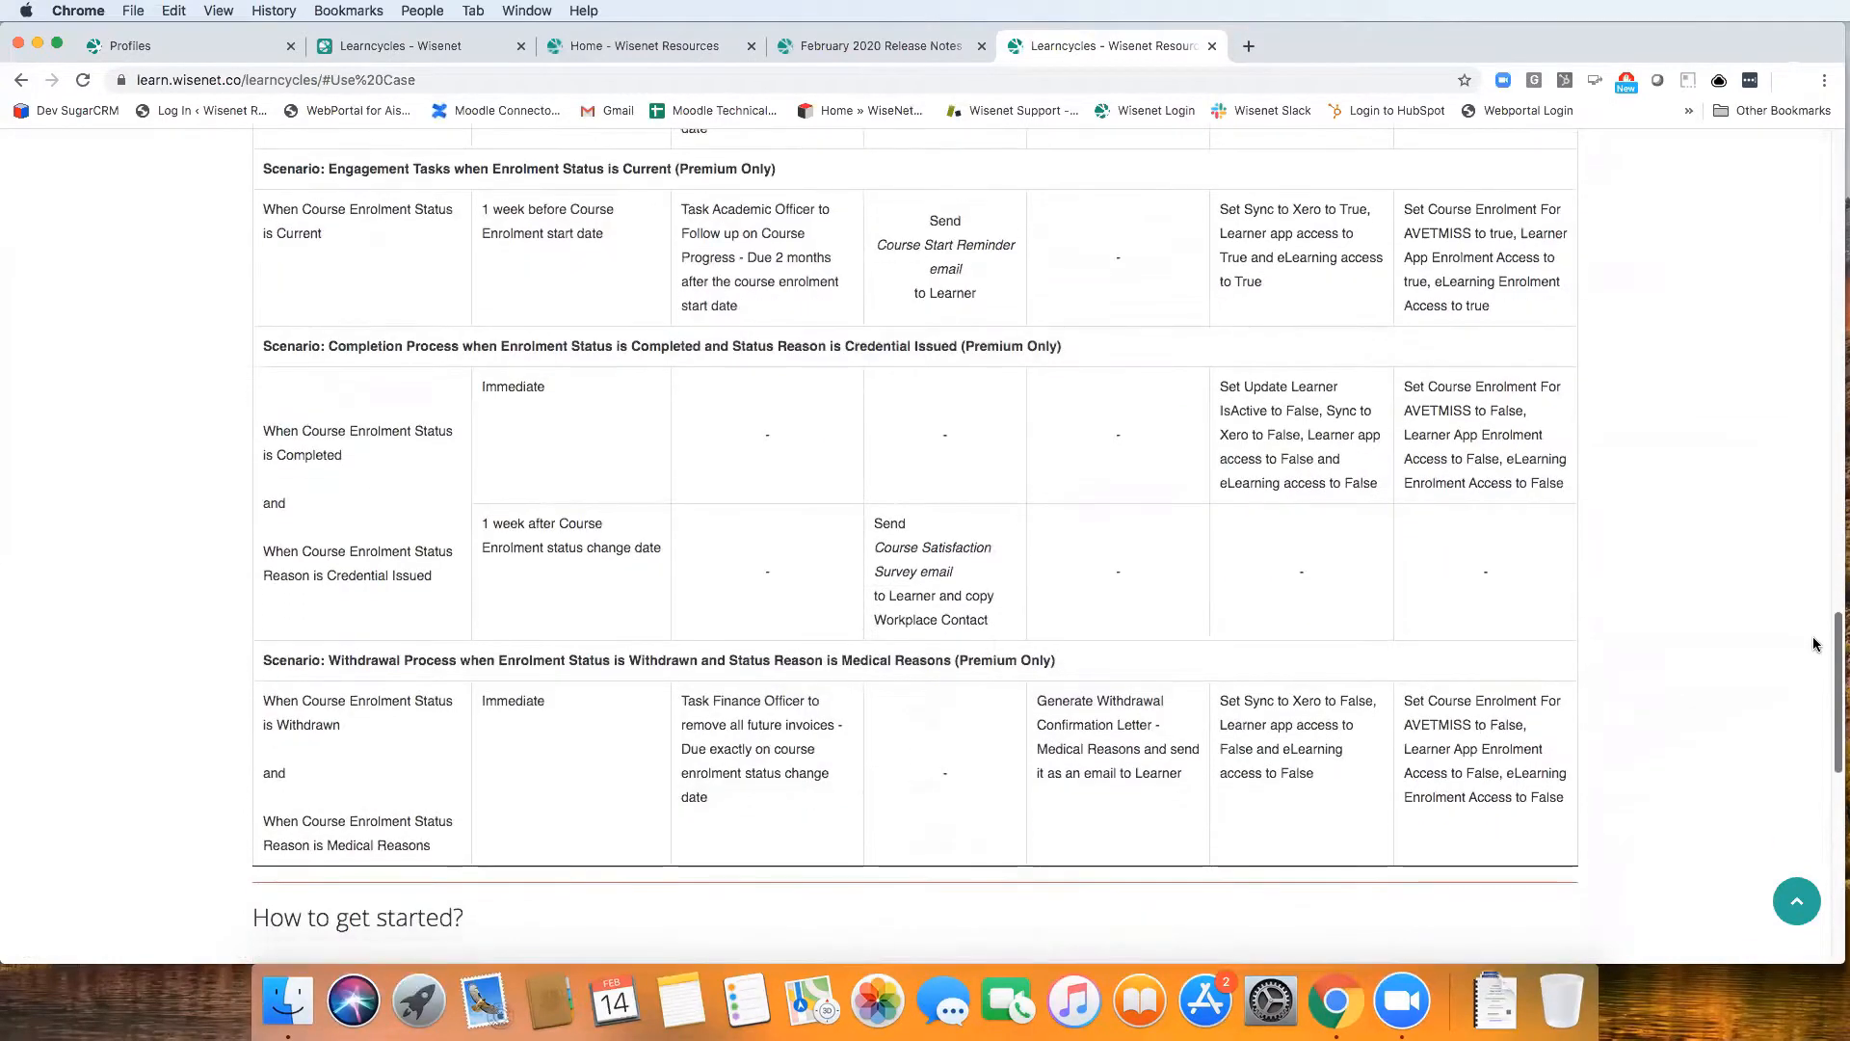
{"action": "mouse_move", "coordinate": [1835, 672]}
{"action": "left_mouse_down"}
{"action": "mouse_move", "coordinate": [1833, 718]}
{"action": "mouse_move", "coordinate": [1833, 681]}
{"action": "left_mouse_up"}
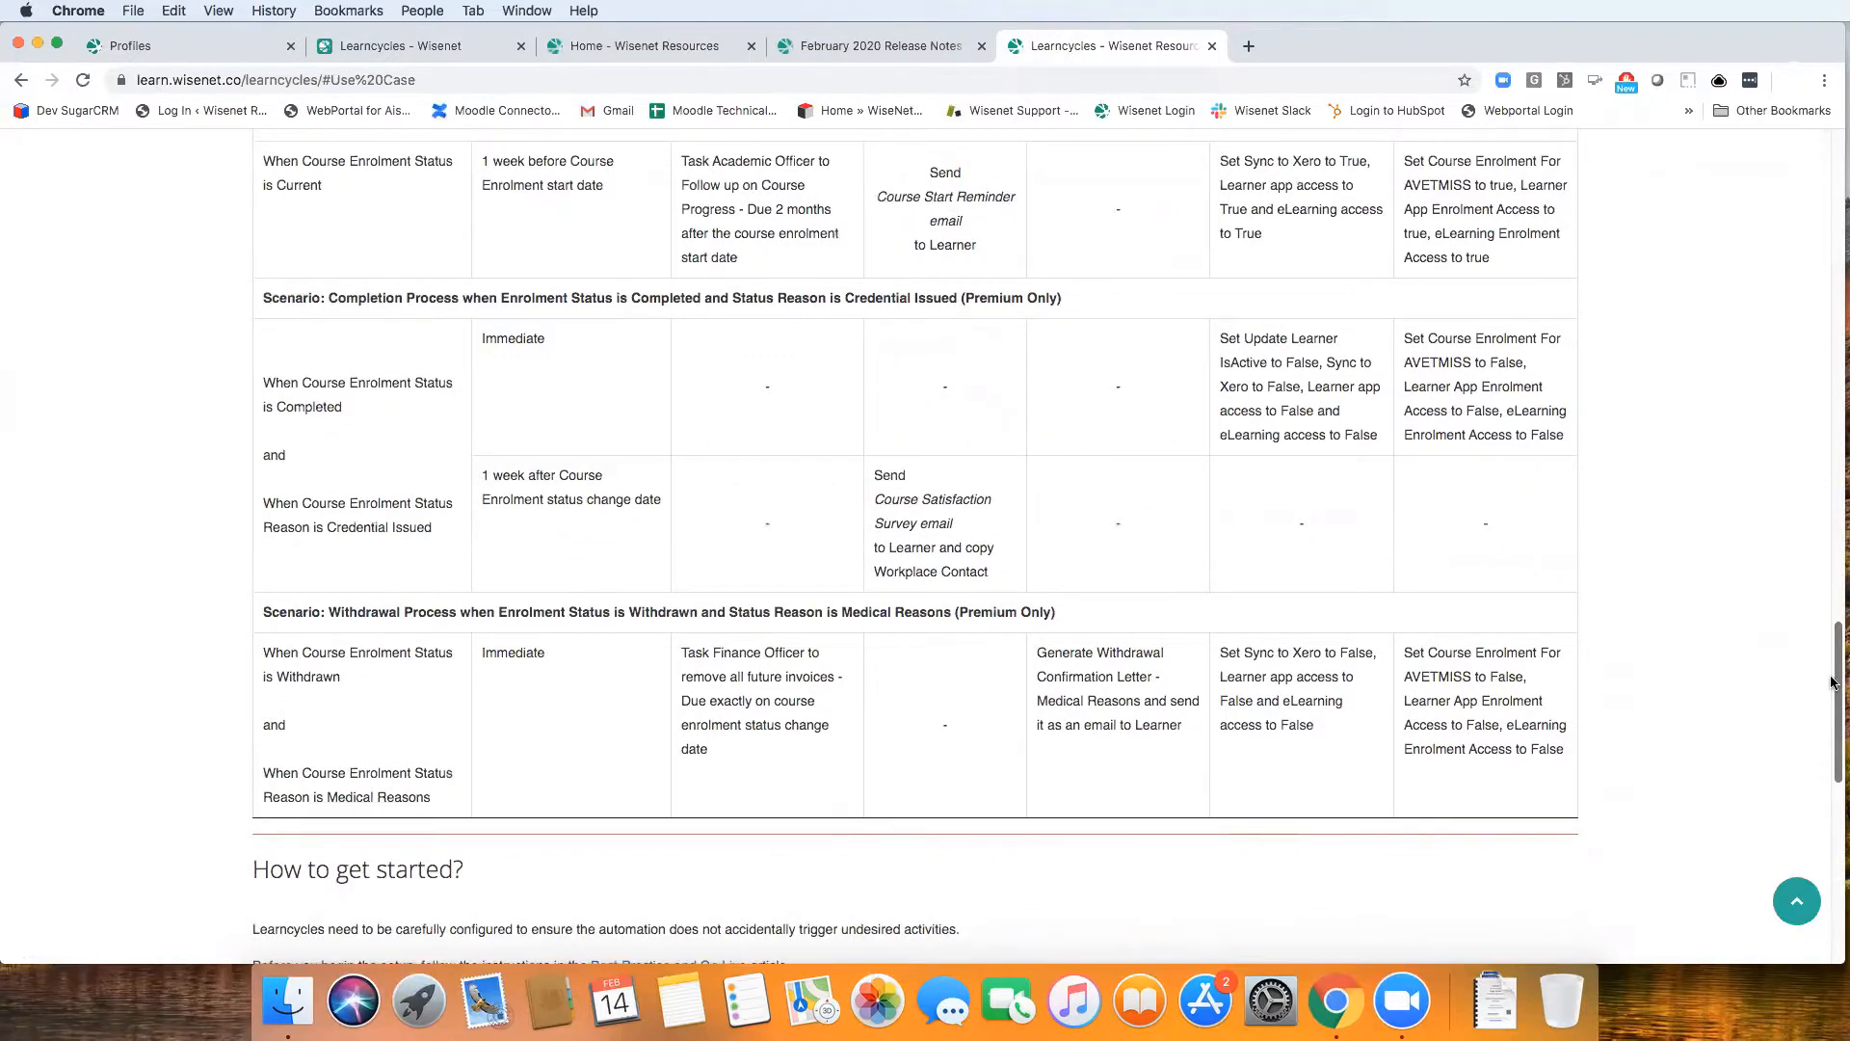
{"action": "left_click_drag", "start_coordinate": [1834, 682], "coordinate": [1807, 564]}
{"action": "scroll", "coordinate": [1737, 632], "scroll_direction": "up", "scroll_amount": 4}
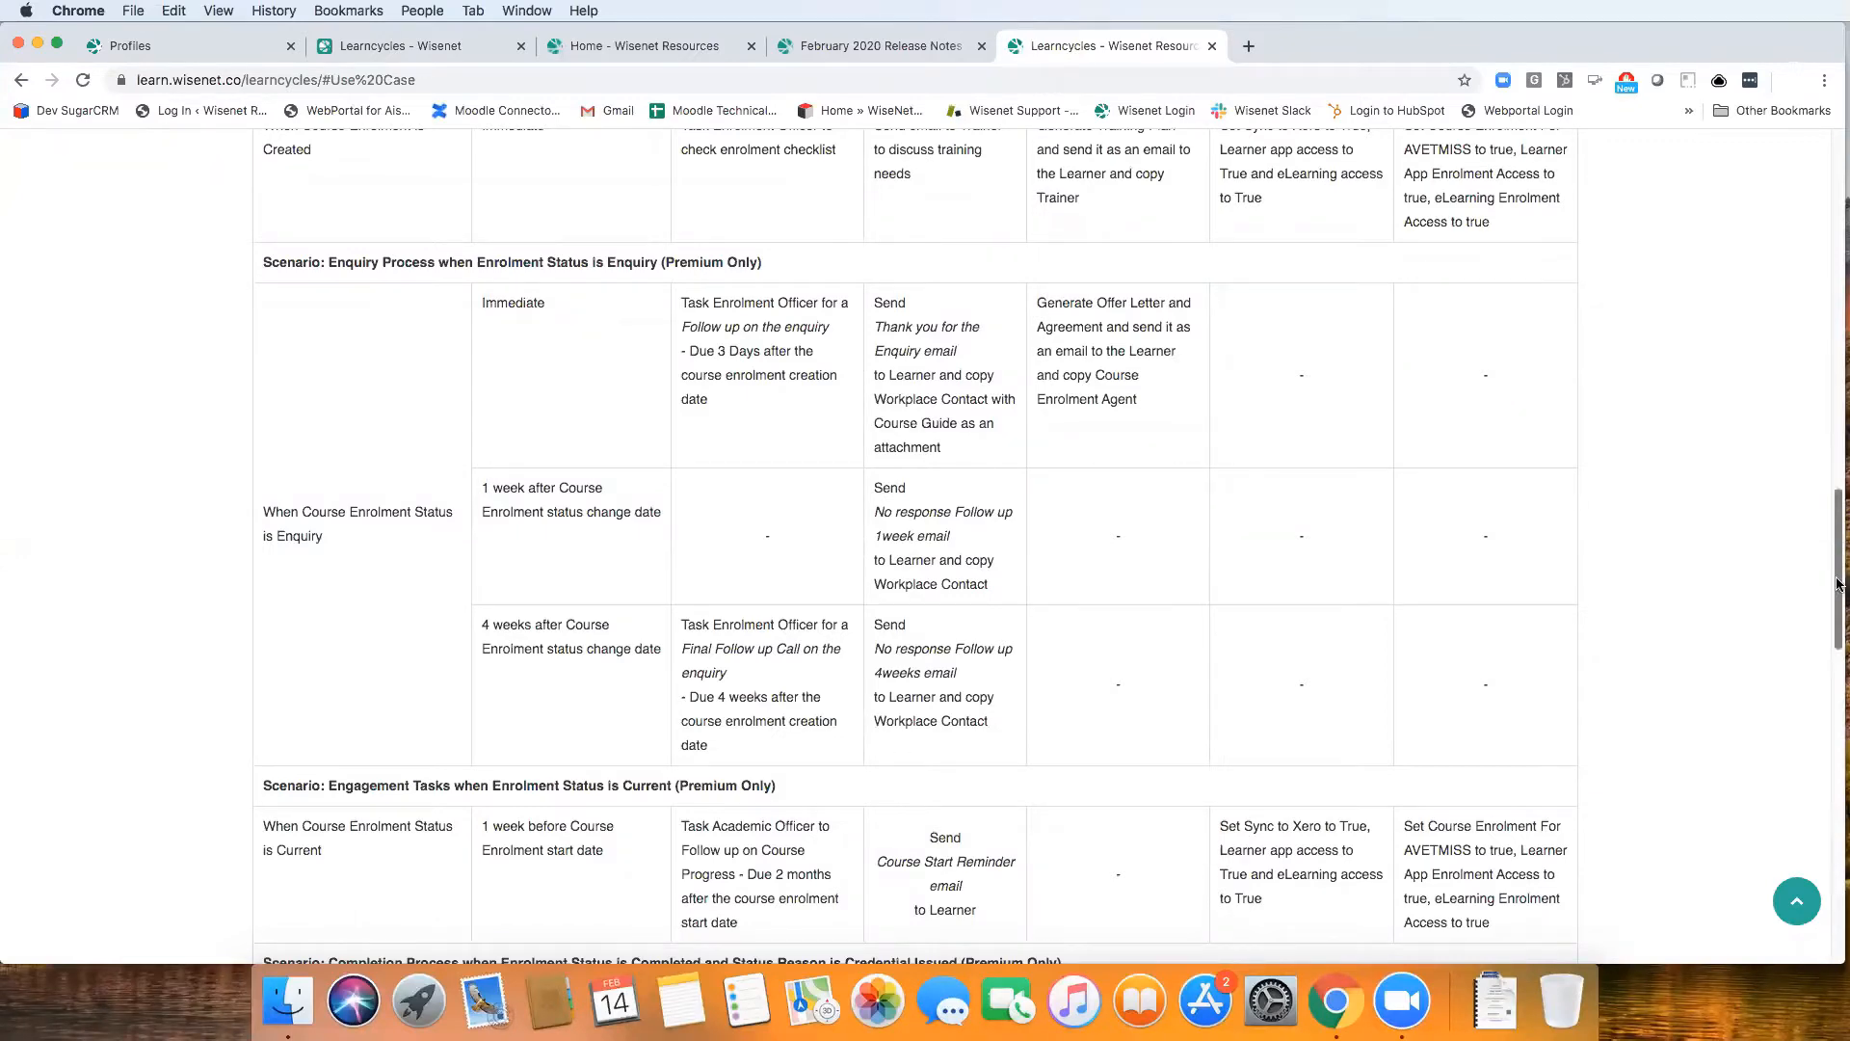
Open the Best Practice and Go Live article from the getting-started section and examine its setup steps, checks and warnings
{"action": "left_click_drag", "start_coordinate": [1837, 604], "coordinate": [1834, 825]}
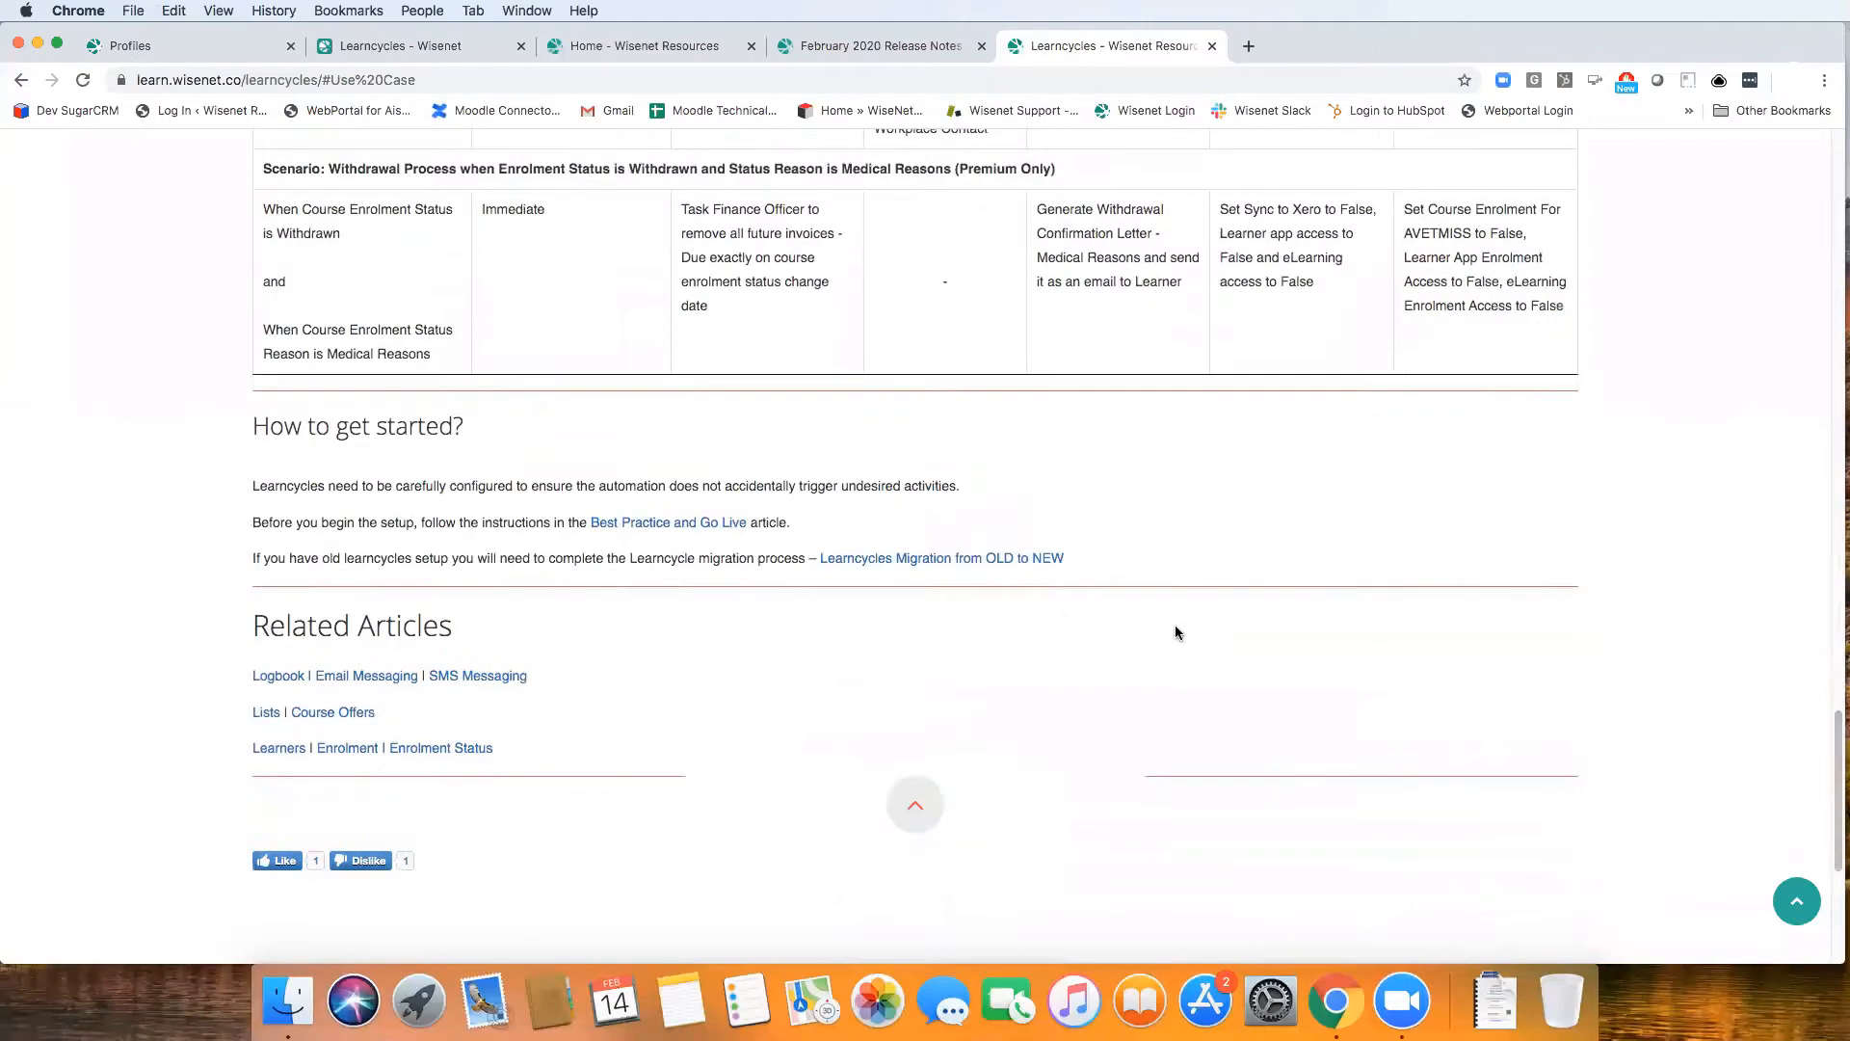
{"action": "left_click", "coordinate": [685, 523]}
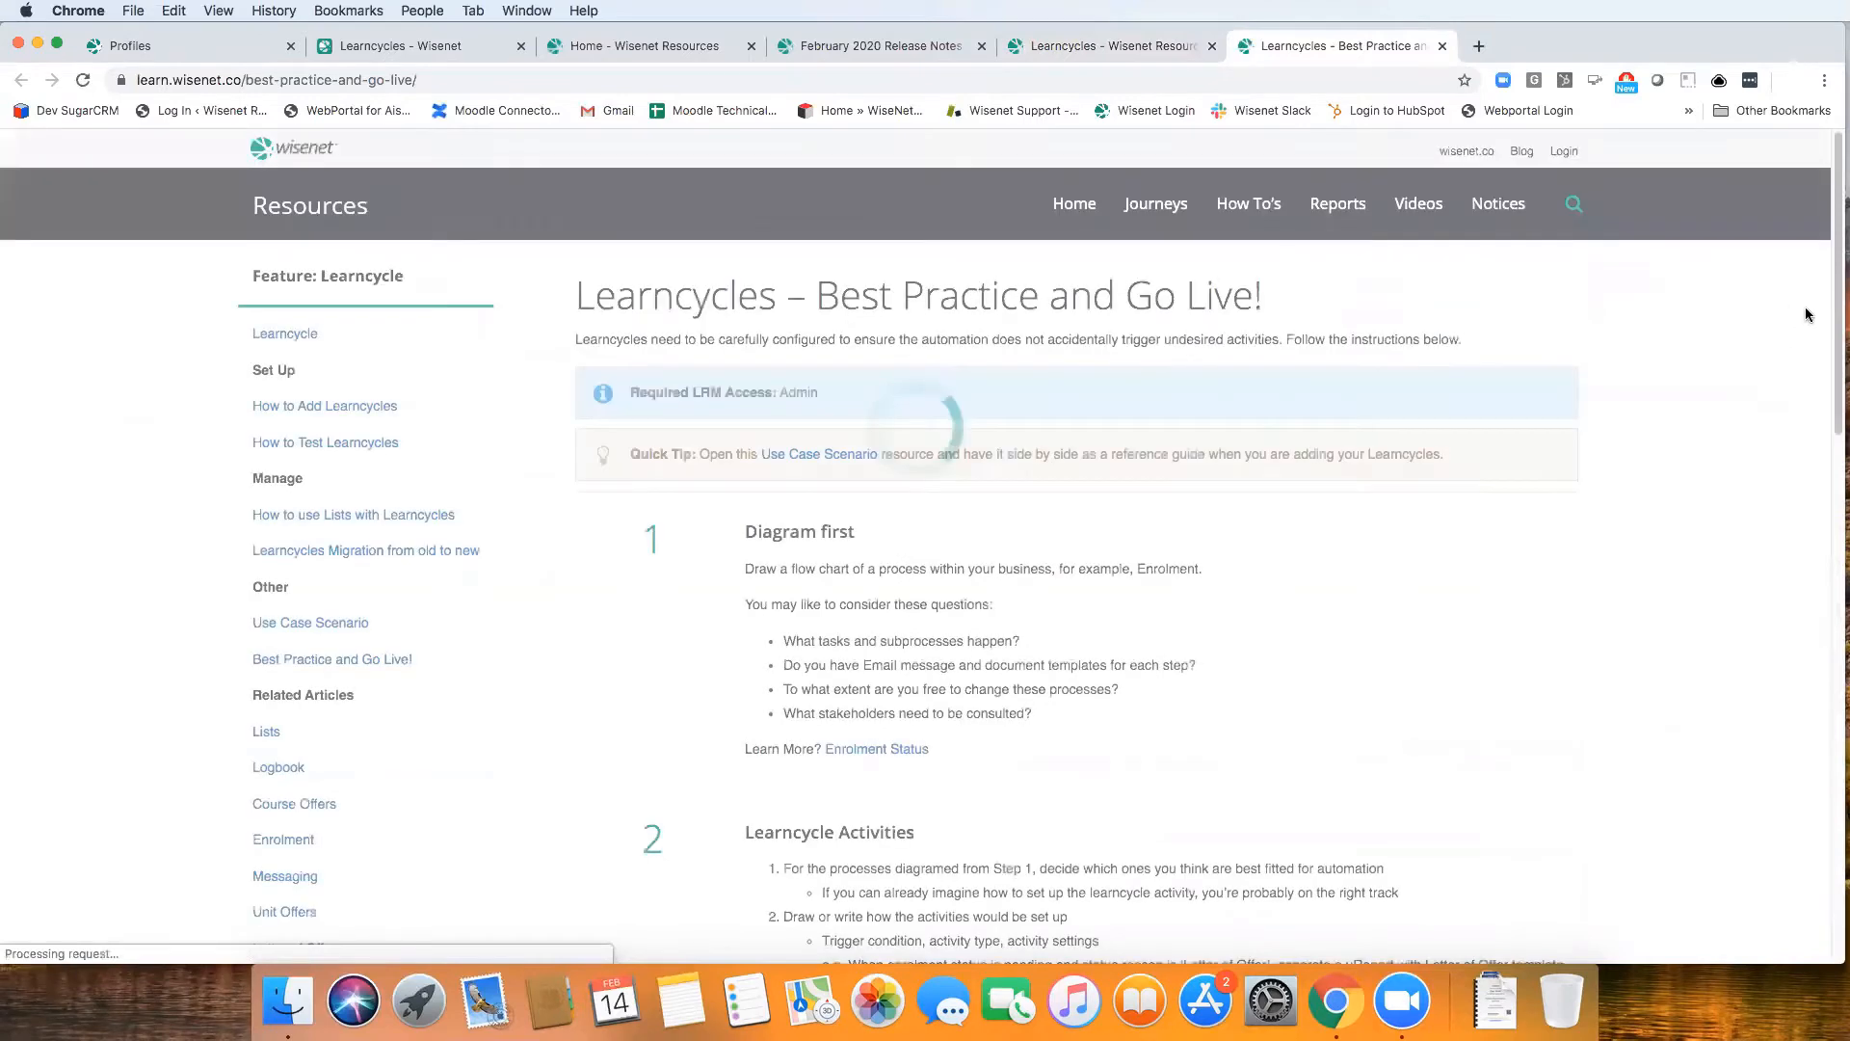
{"action": "scroll", "coordinate": [1157, 461], "scroll_direction": "down", "scroll_amount": 5}
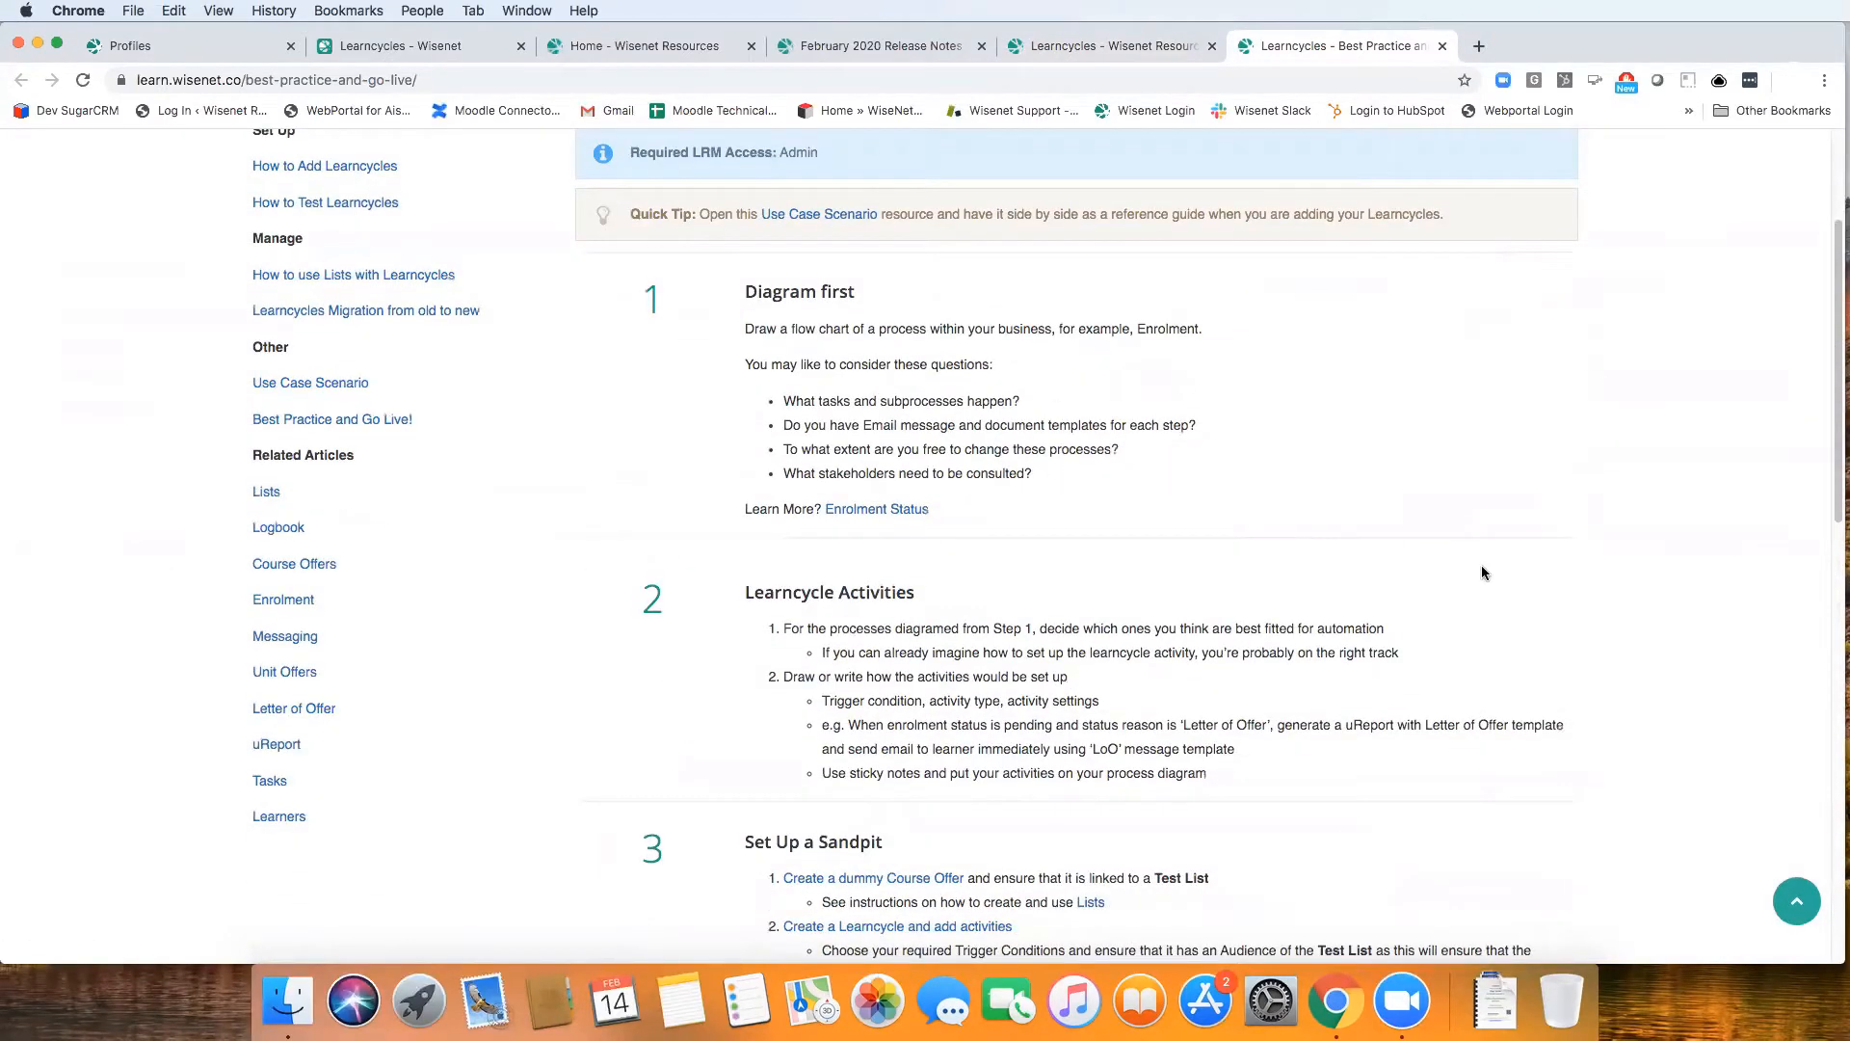
{"action": "scroll", "coordinate": [1832, 397], "scroll_direction": "down", "scroll_amount": 2}
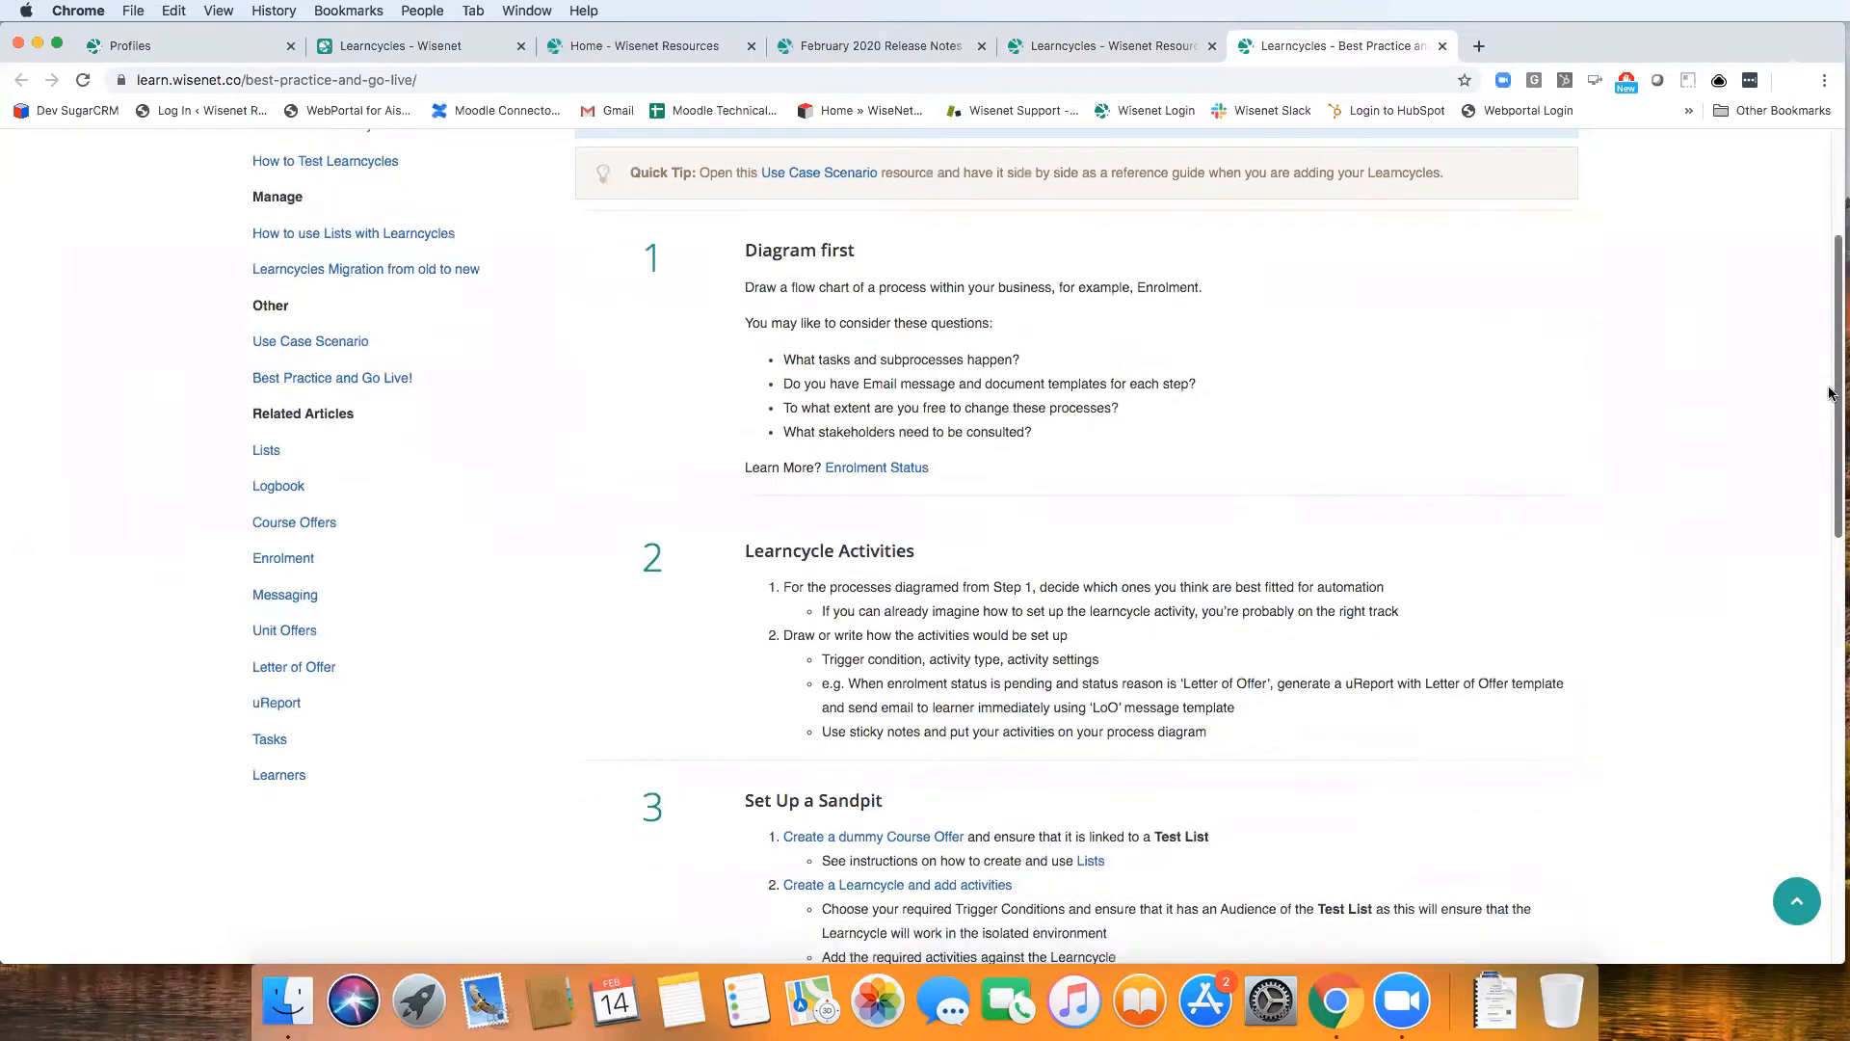
{"action": "scroll", "coordinate": [1824, 421], "scroll_direction": "down", "scroll_amount": 5}
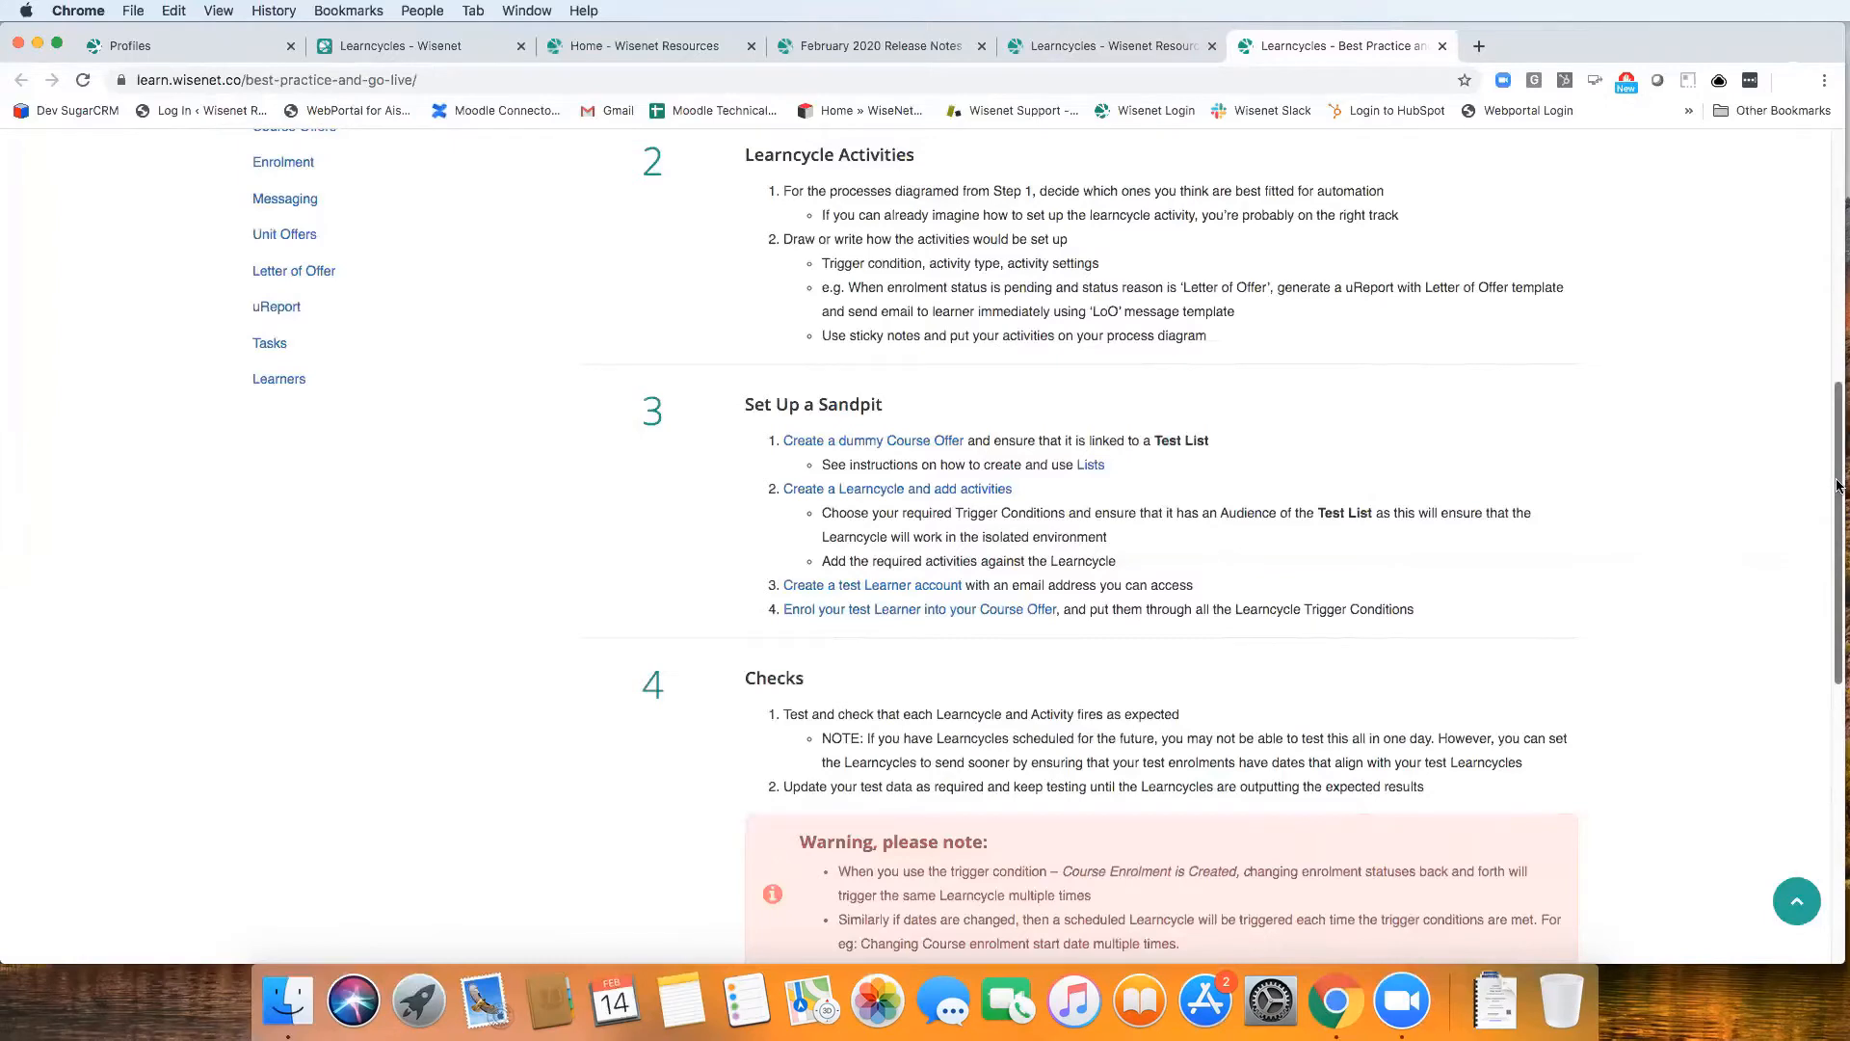
{"action": "scroll", "coordinate": [1831, 564], "scroll_direction": "down", "scroll_amount": 2}
{"action": "scroll", "coordinate": [1831, 564], "scroll_direction": "down", "scroll_amount": 3}
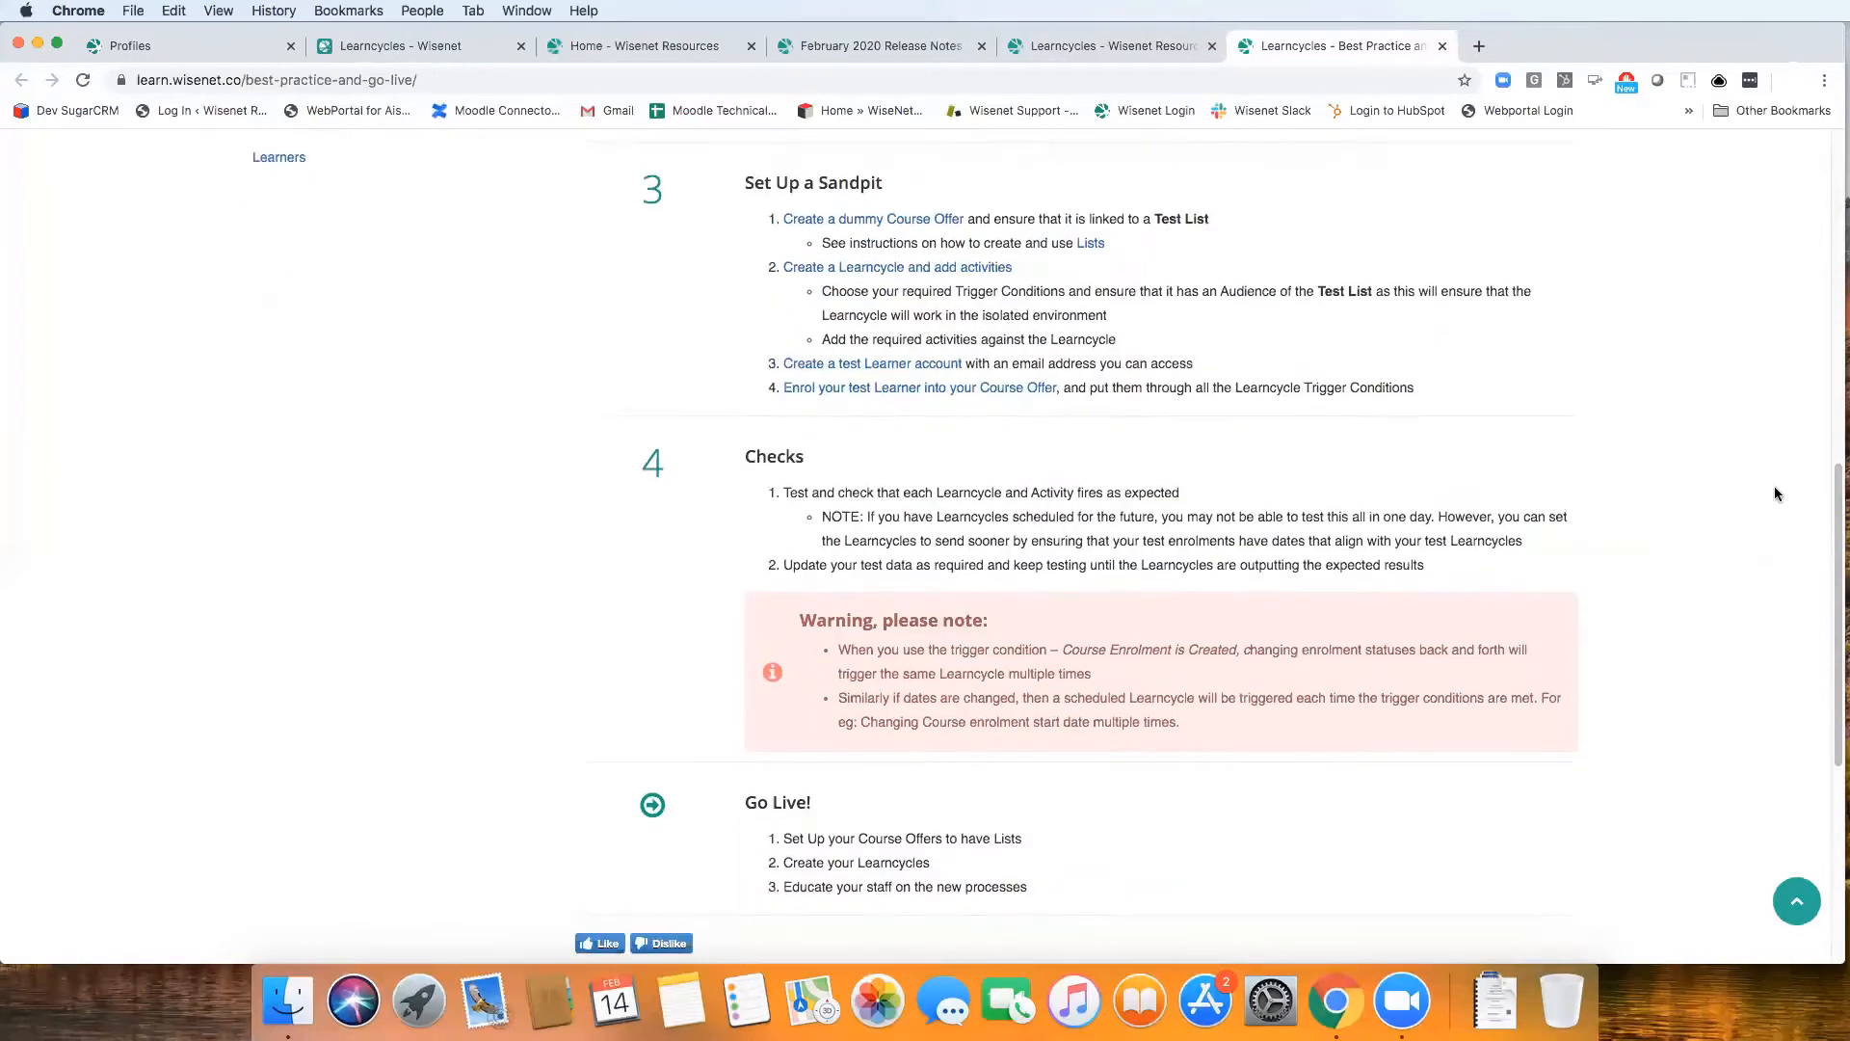
{"action": "scroll", "coordinate": [1662, 720], "scroll_direction": "down", "scroll_amount": 3}
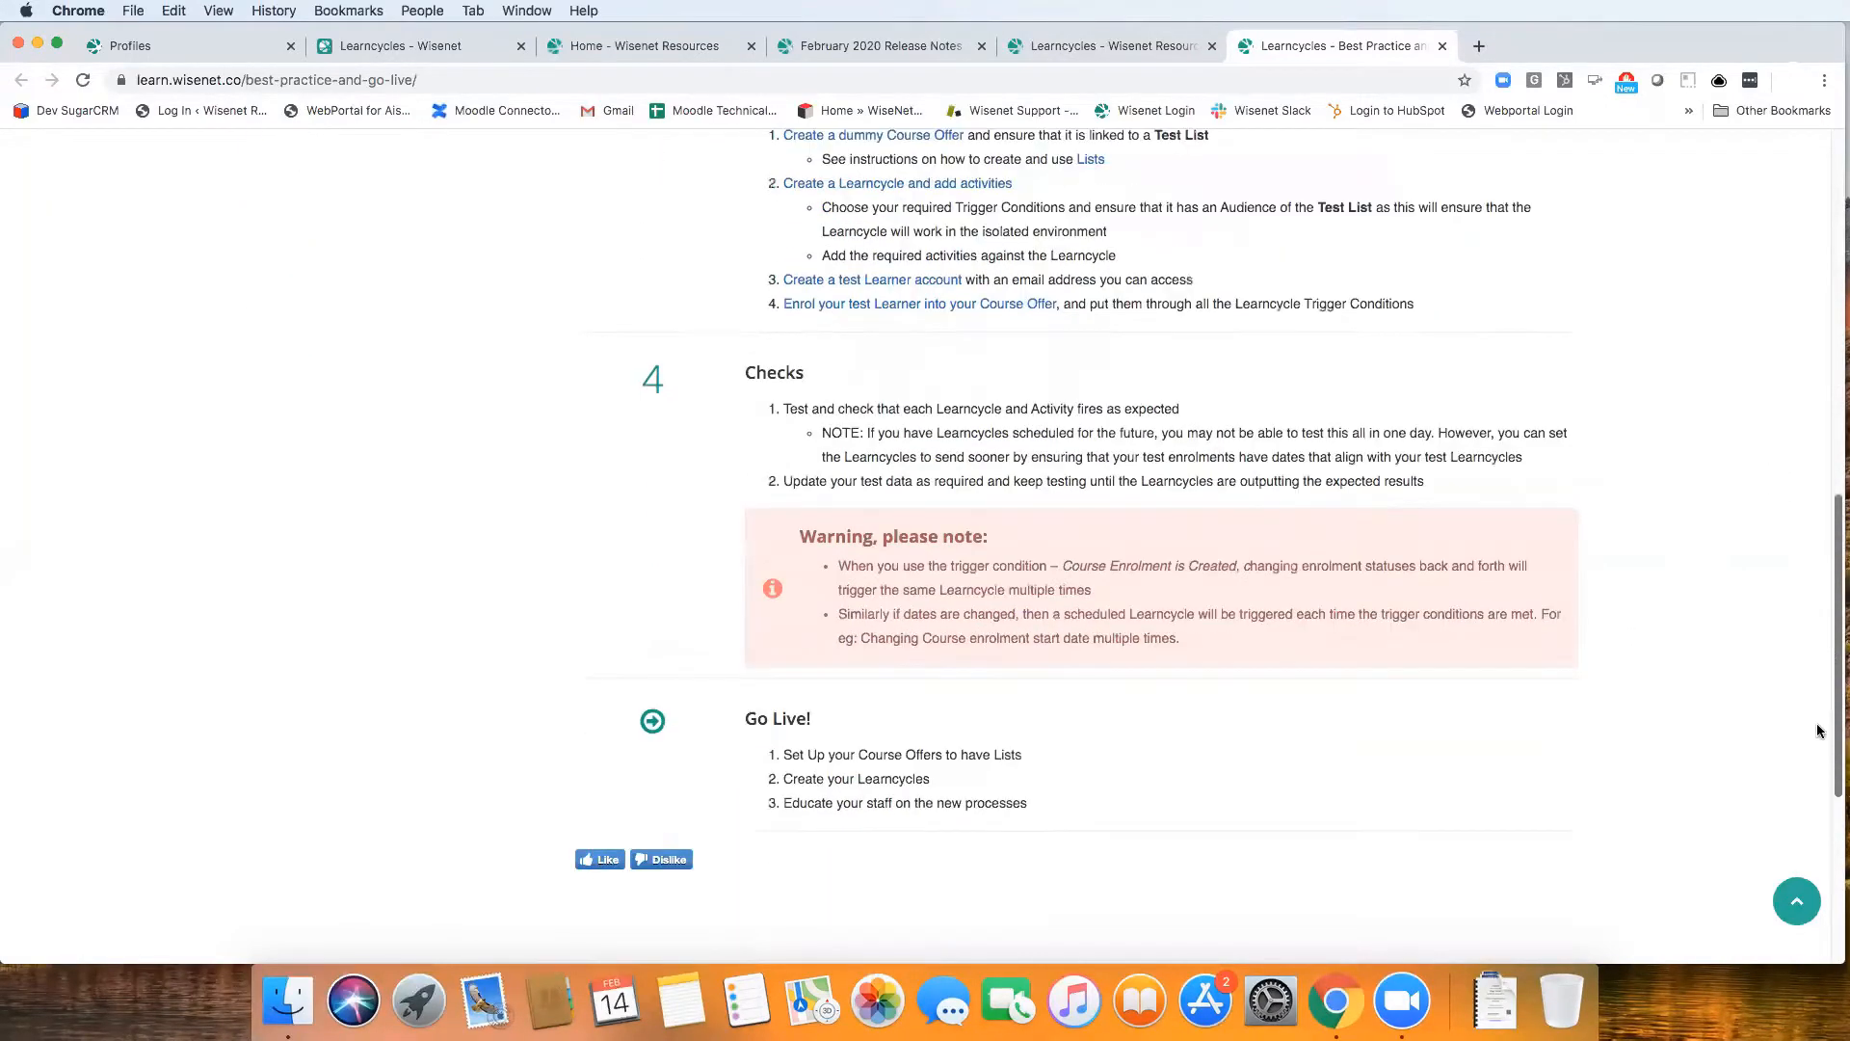
{"action": "scroll", "coordinate": [1315, 514], "scroll_direction": "down", "scroll_amount": 5}
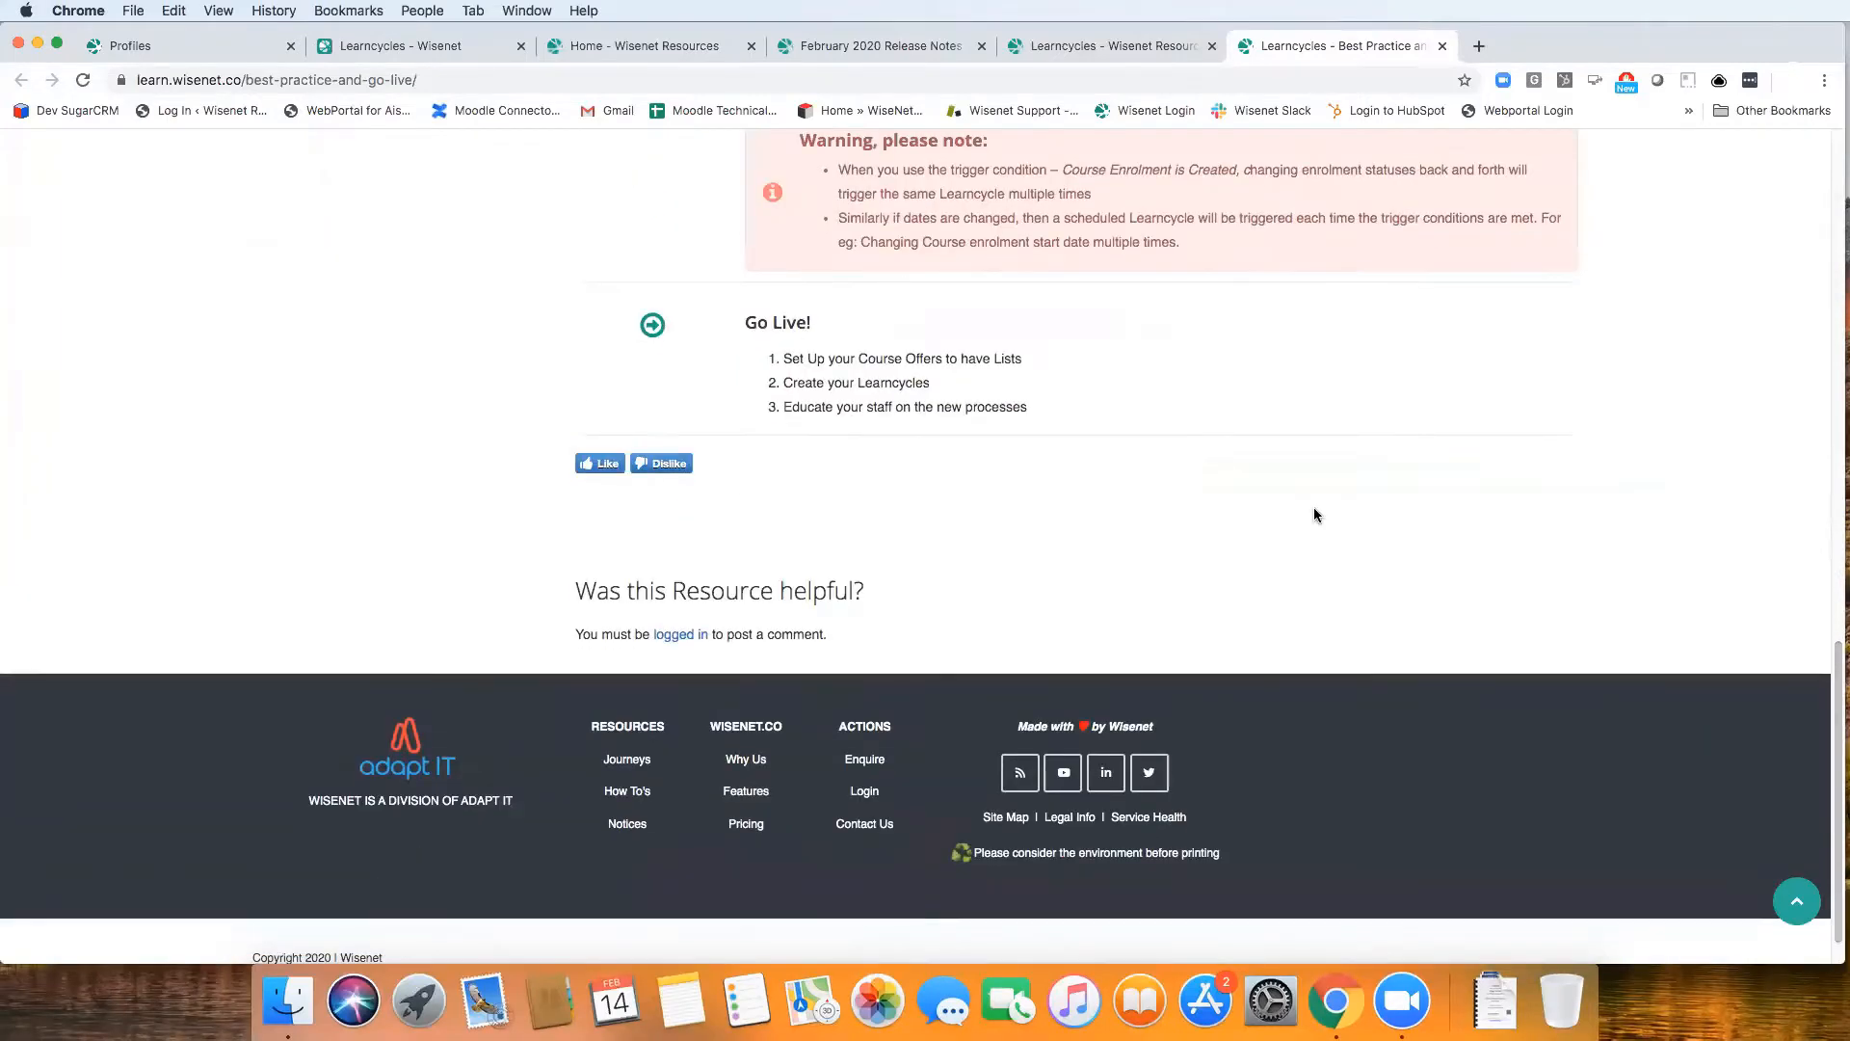
{"action": "scroll", "coordinate": [1831, 674], "scroll_direction": "up", "scroll_amount": 5}
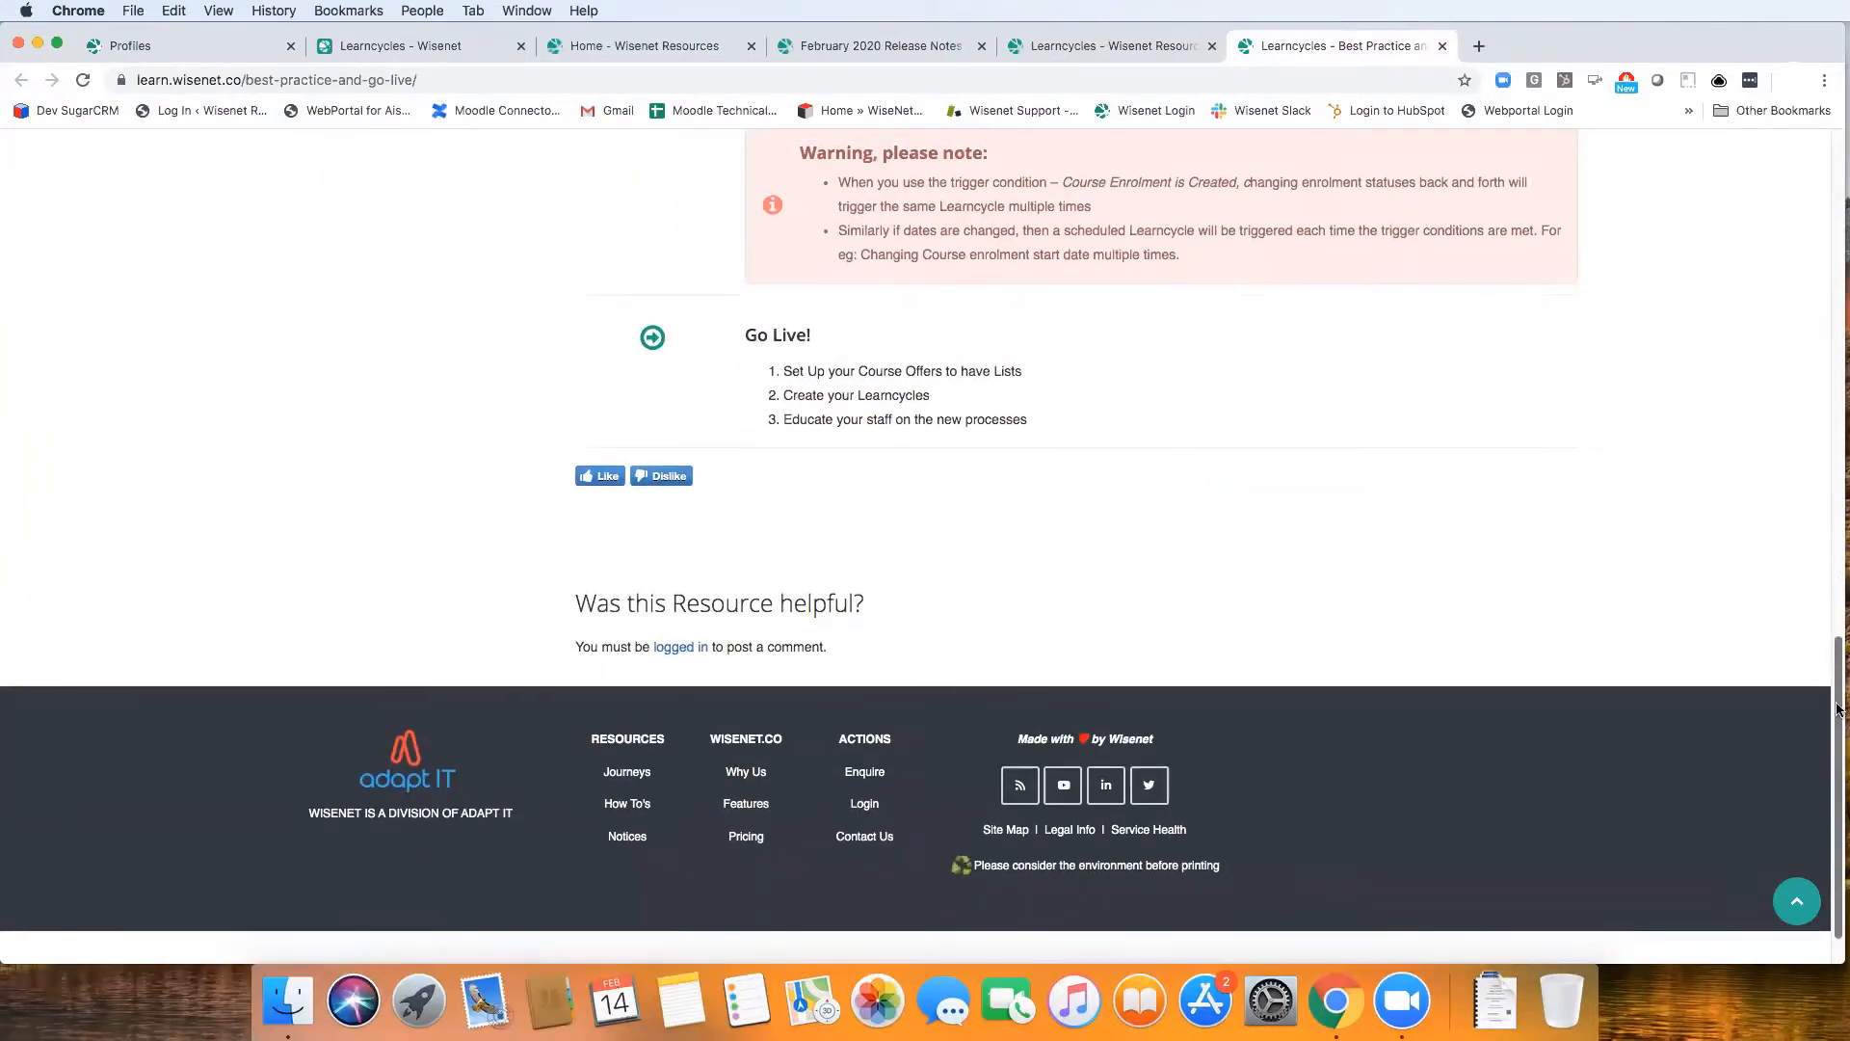
{"action": "scroll", "coordinate": [1818, 318], "scroll_direction": "up", "scroll_amount": 9}
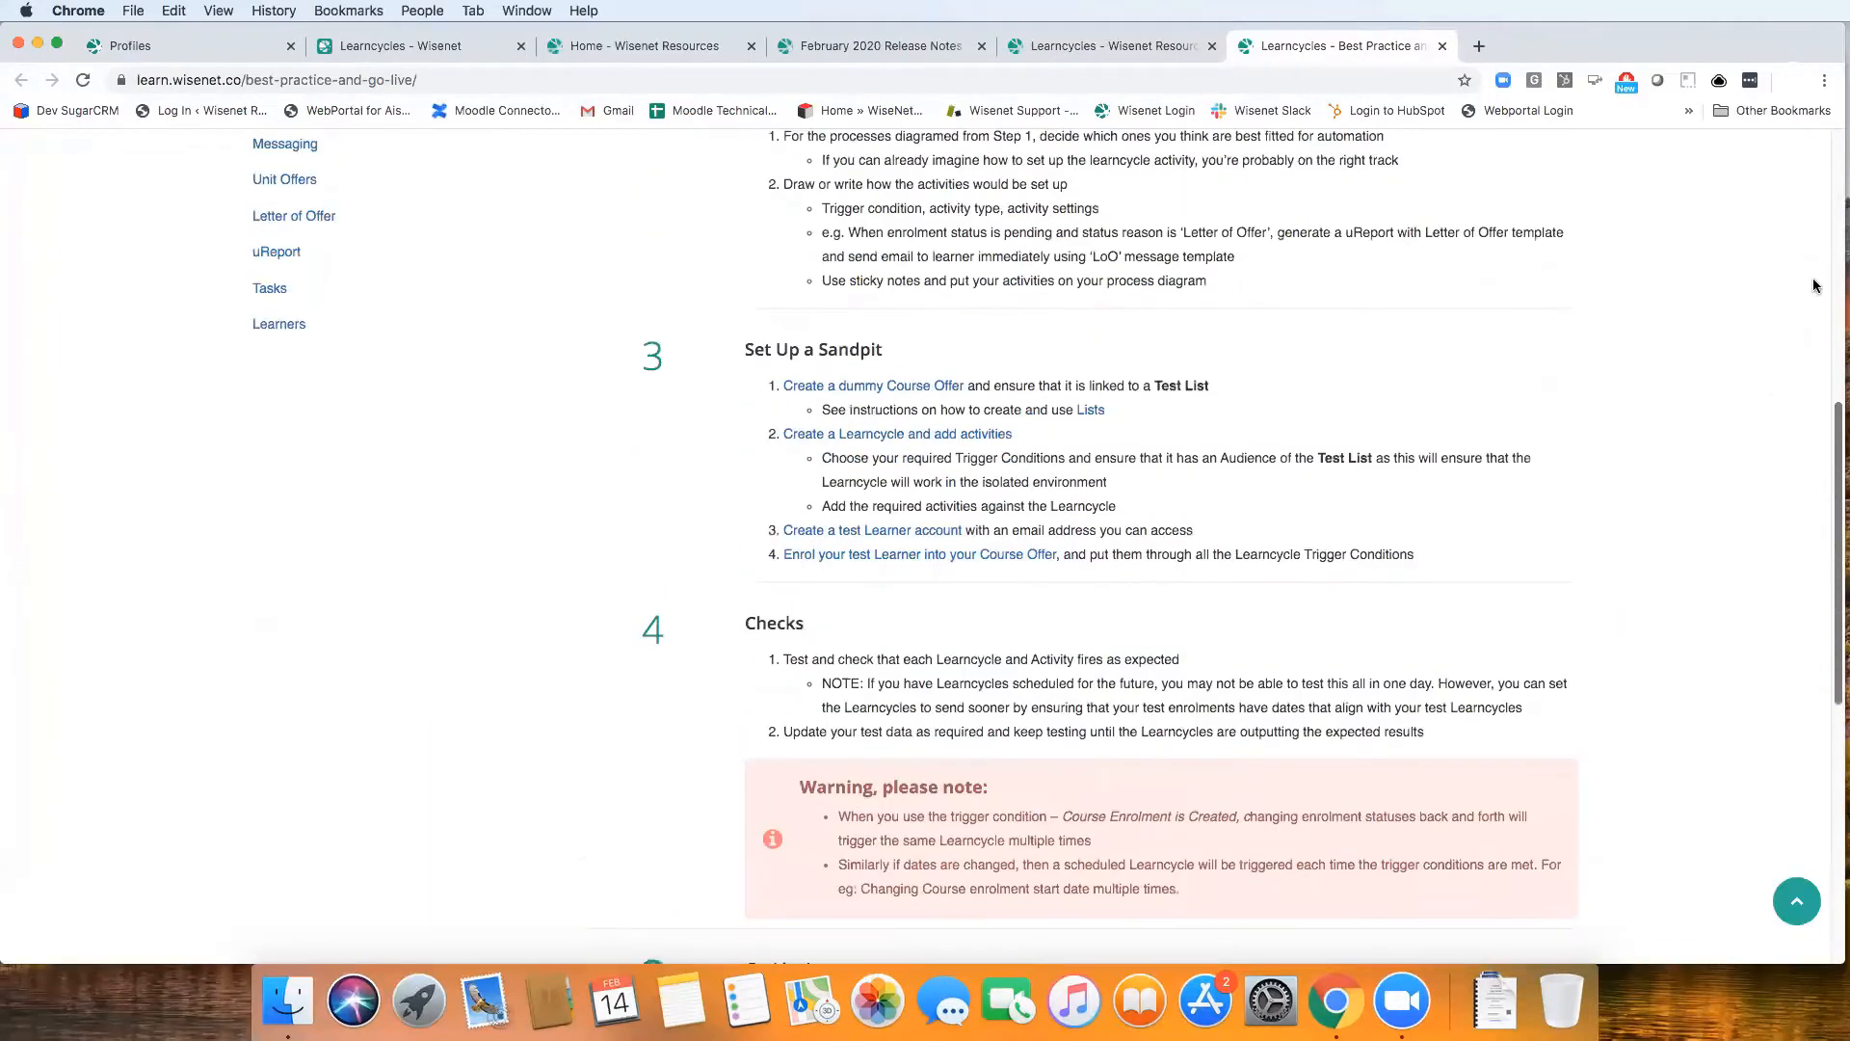
{"action": "scroll", "coordinate": [212, 718], "scroll_direction": "up", "scroll_amount": 8}
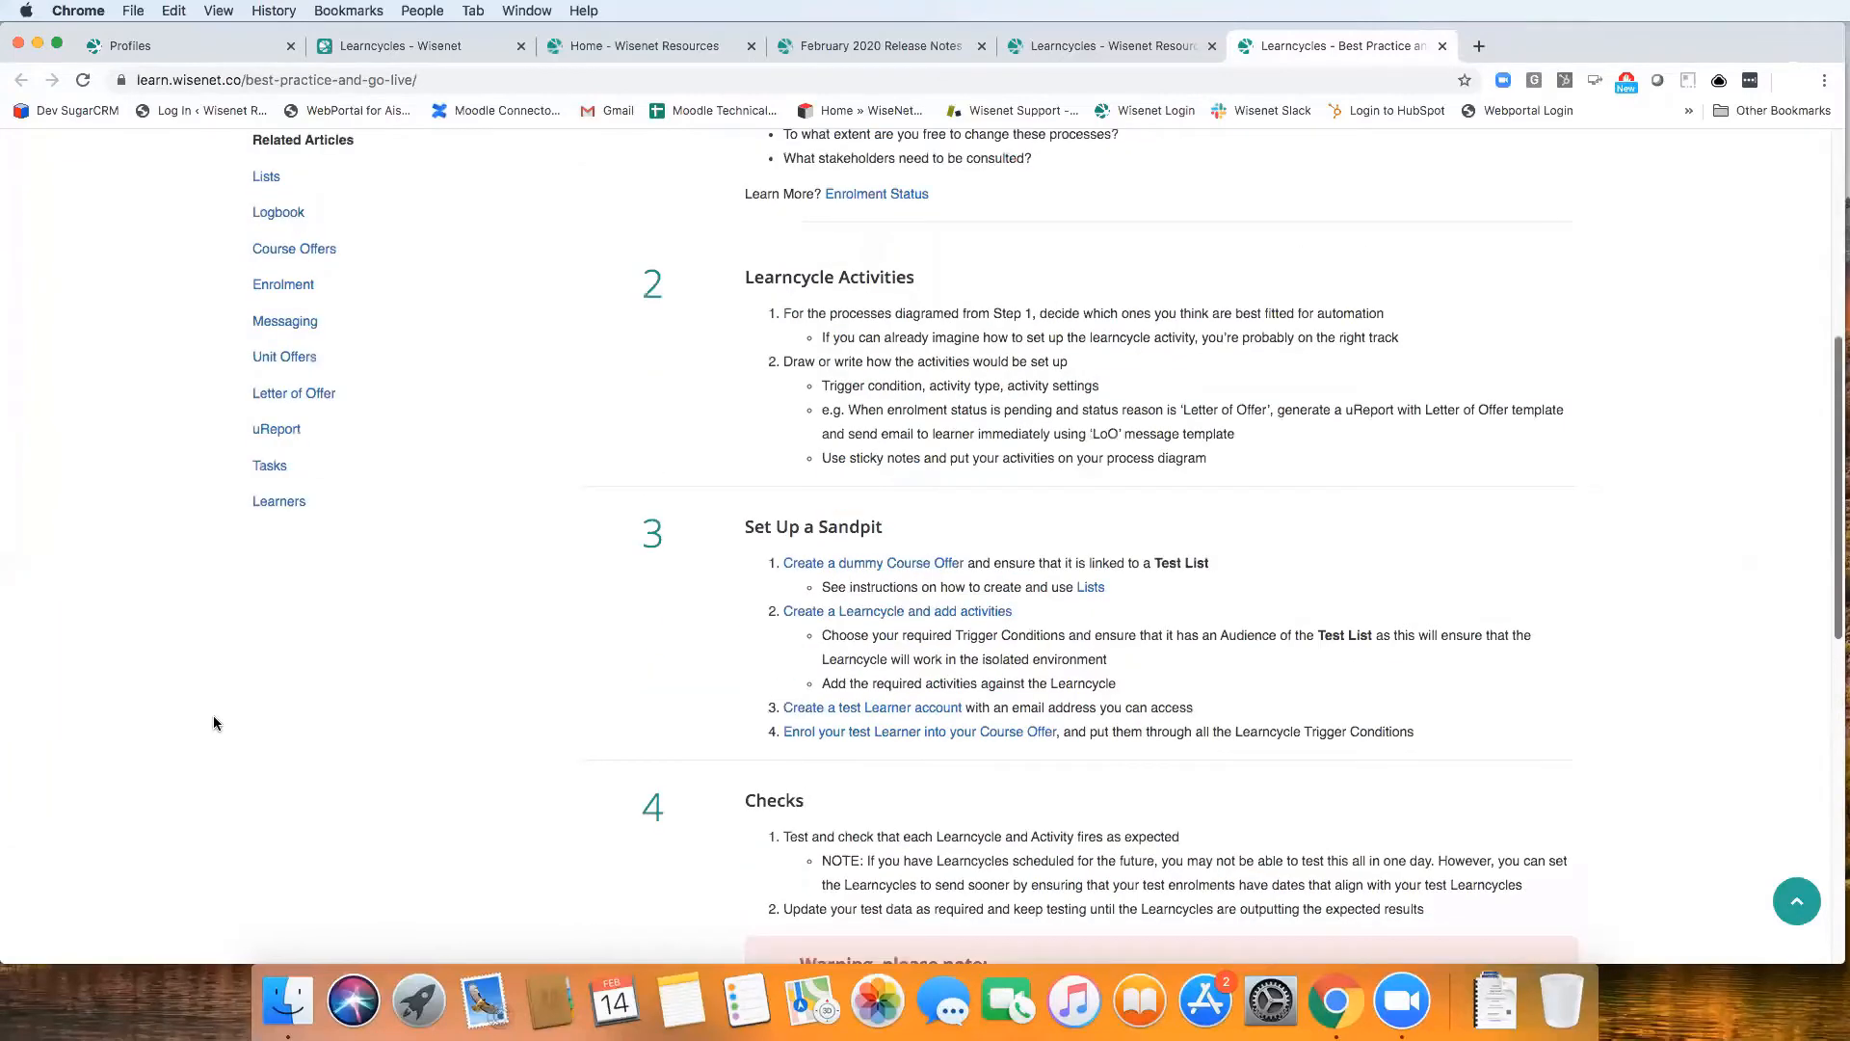
Open the article on migrating Learncycles from old to new and review the reasons for the change and the first migration steps
{"action": "scroll", "coordinate": [213, 723], "scroll_direction": "up", "scroll_amount": 7}
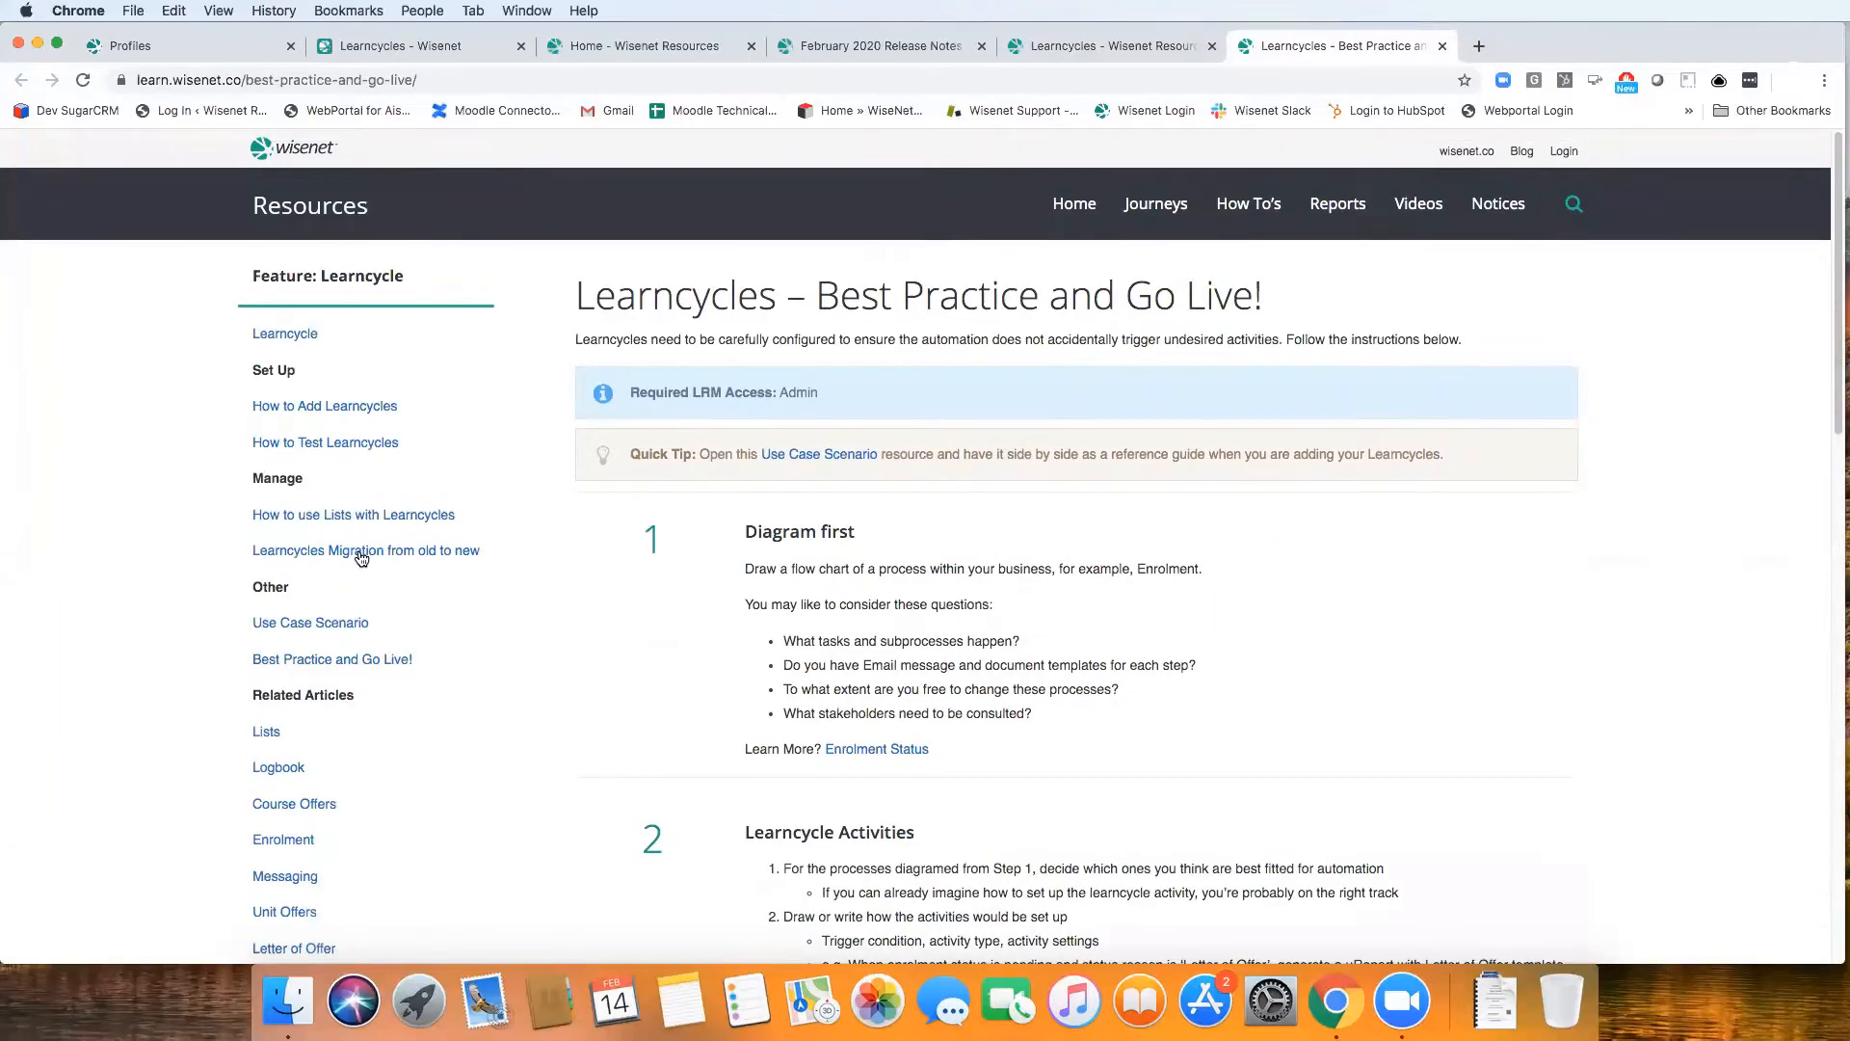
{"action": "left_click", "coordinate": [361, 551]}
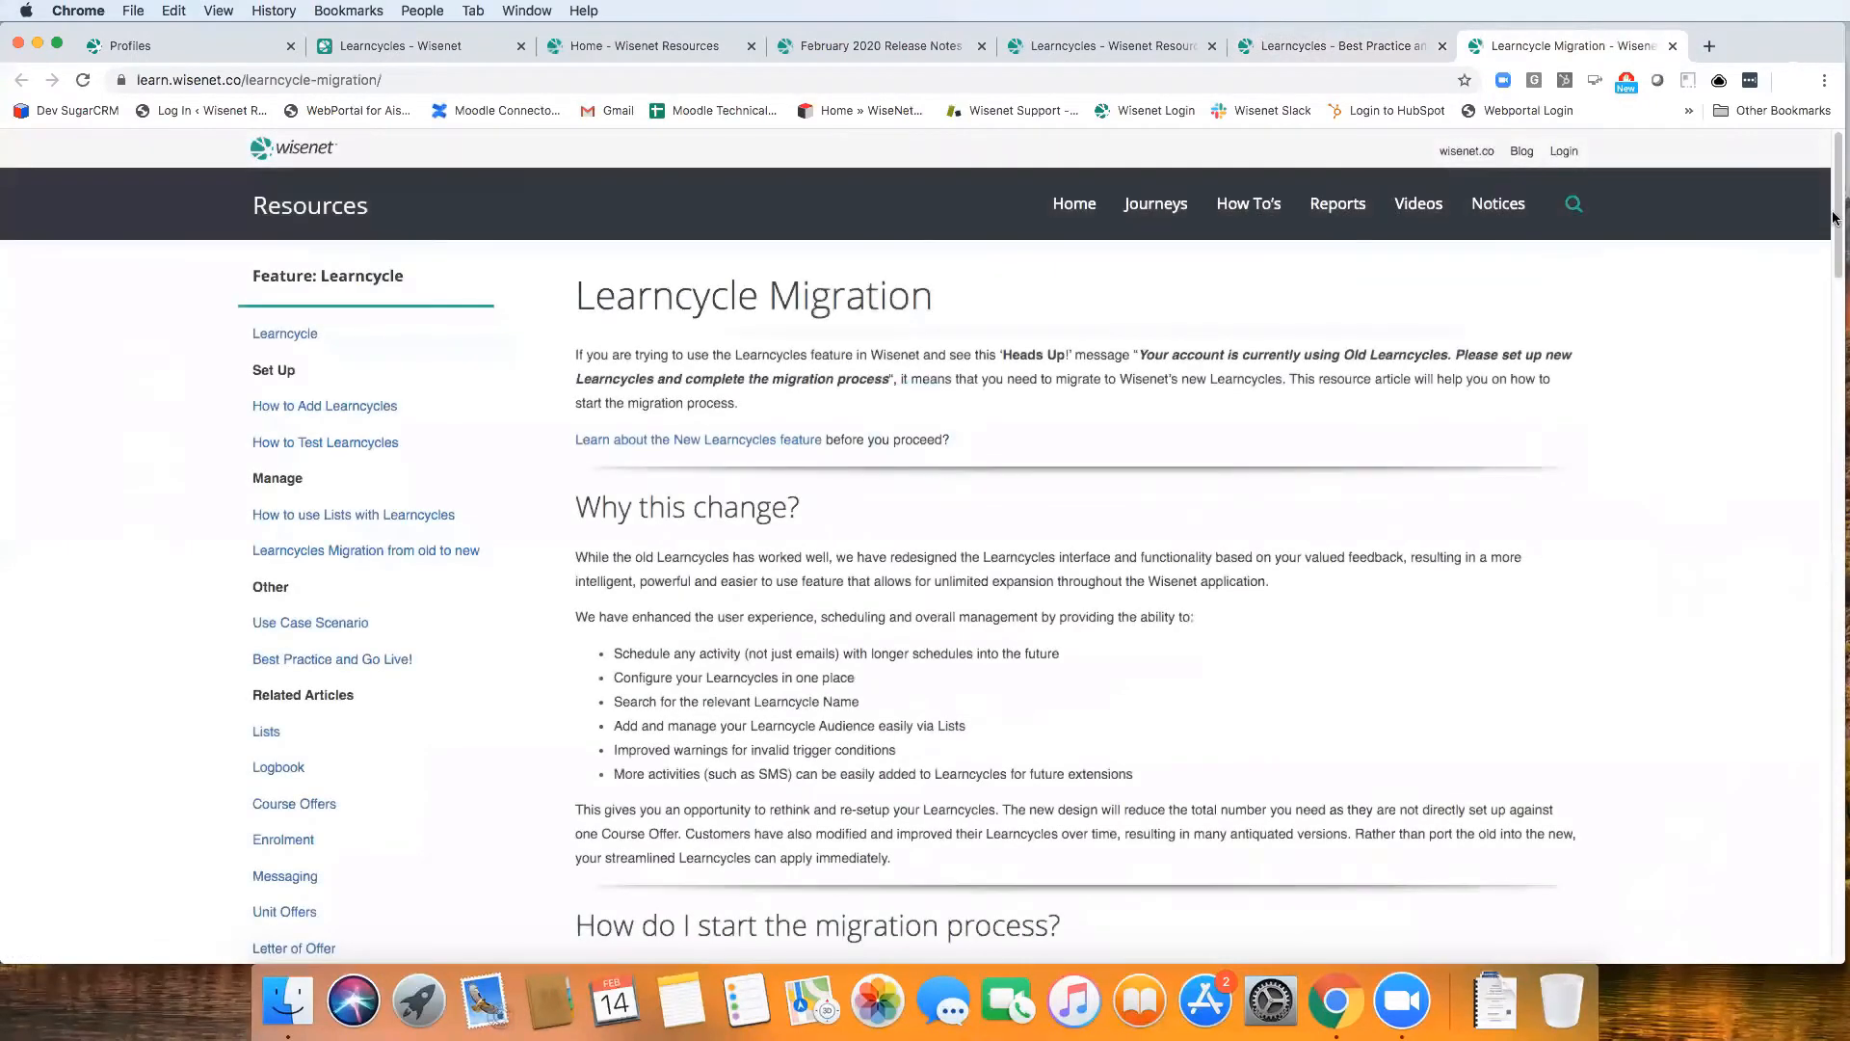
{"action": "scroll", "coordinate": [1828, 280], "scroll_direction": "down", "scroll_amount": 1}
{"action": "scroll", "coordinate": [1828, 303], "scroll_direction": "down", "scroll_amount": 1}
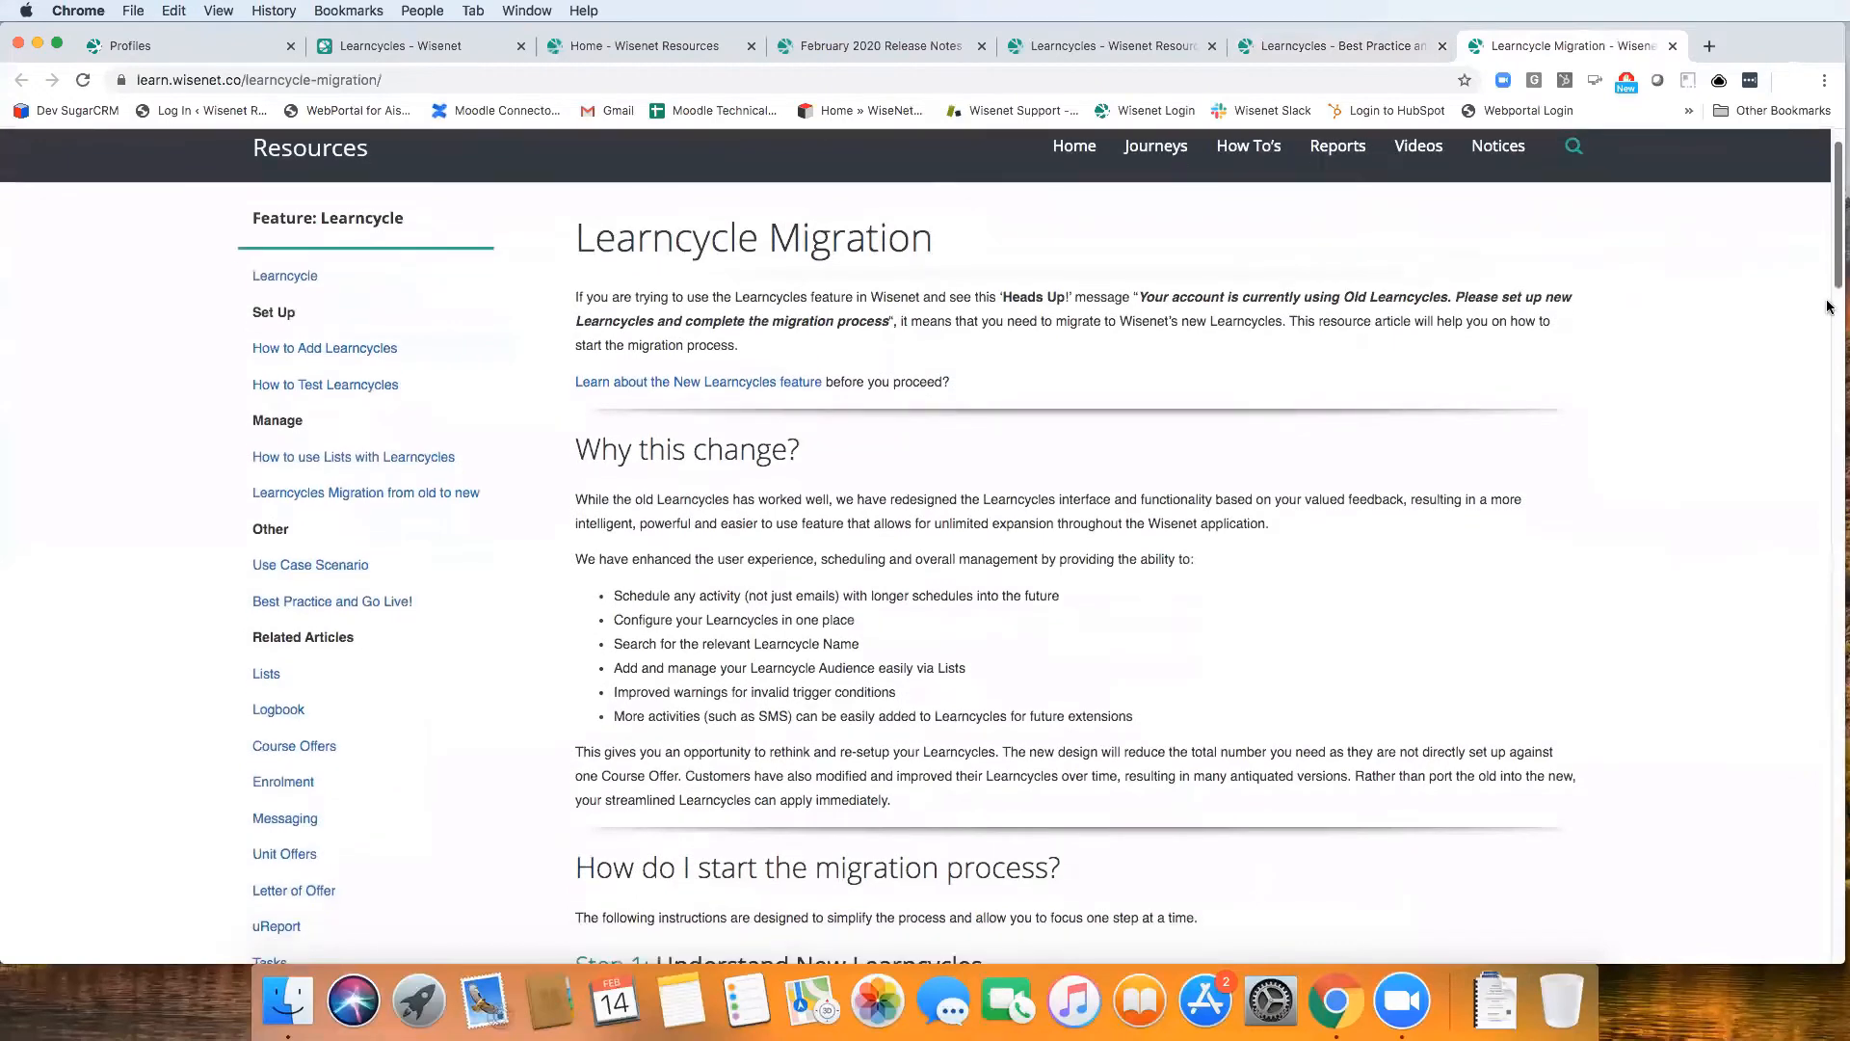
{"action": "scroll", "coordinate": [1828, 318], "scroll_direction": "down", "scroll_amount": 1}
{"action": "scroll", "coordinate": [1821, 386], "scroll_direction": "down", "scroll_amount": 1}
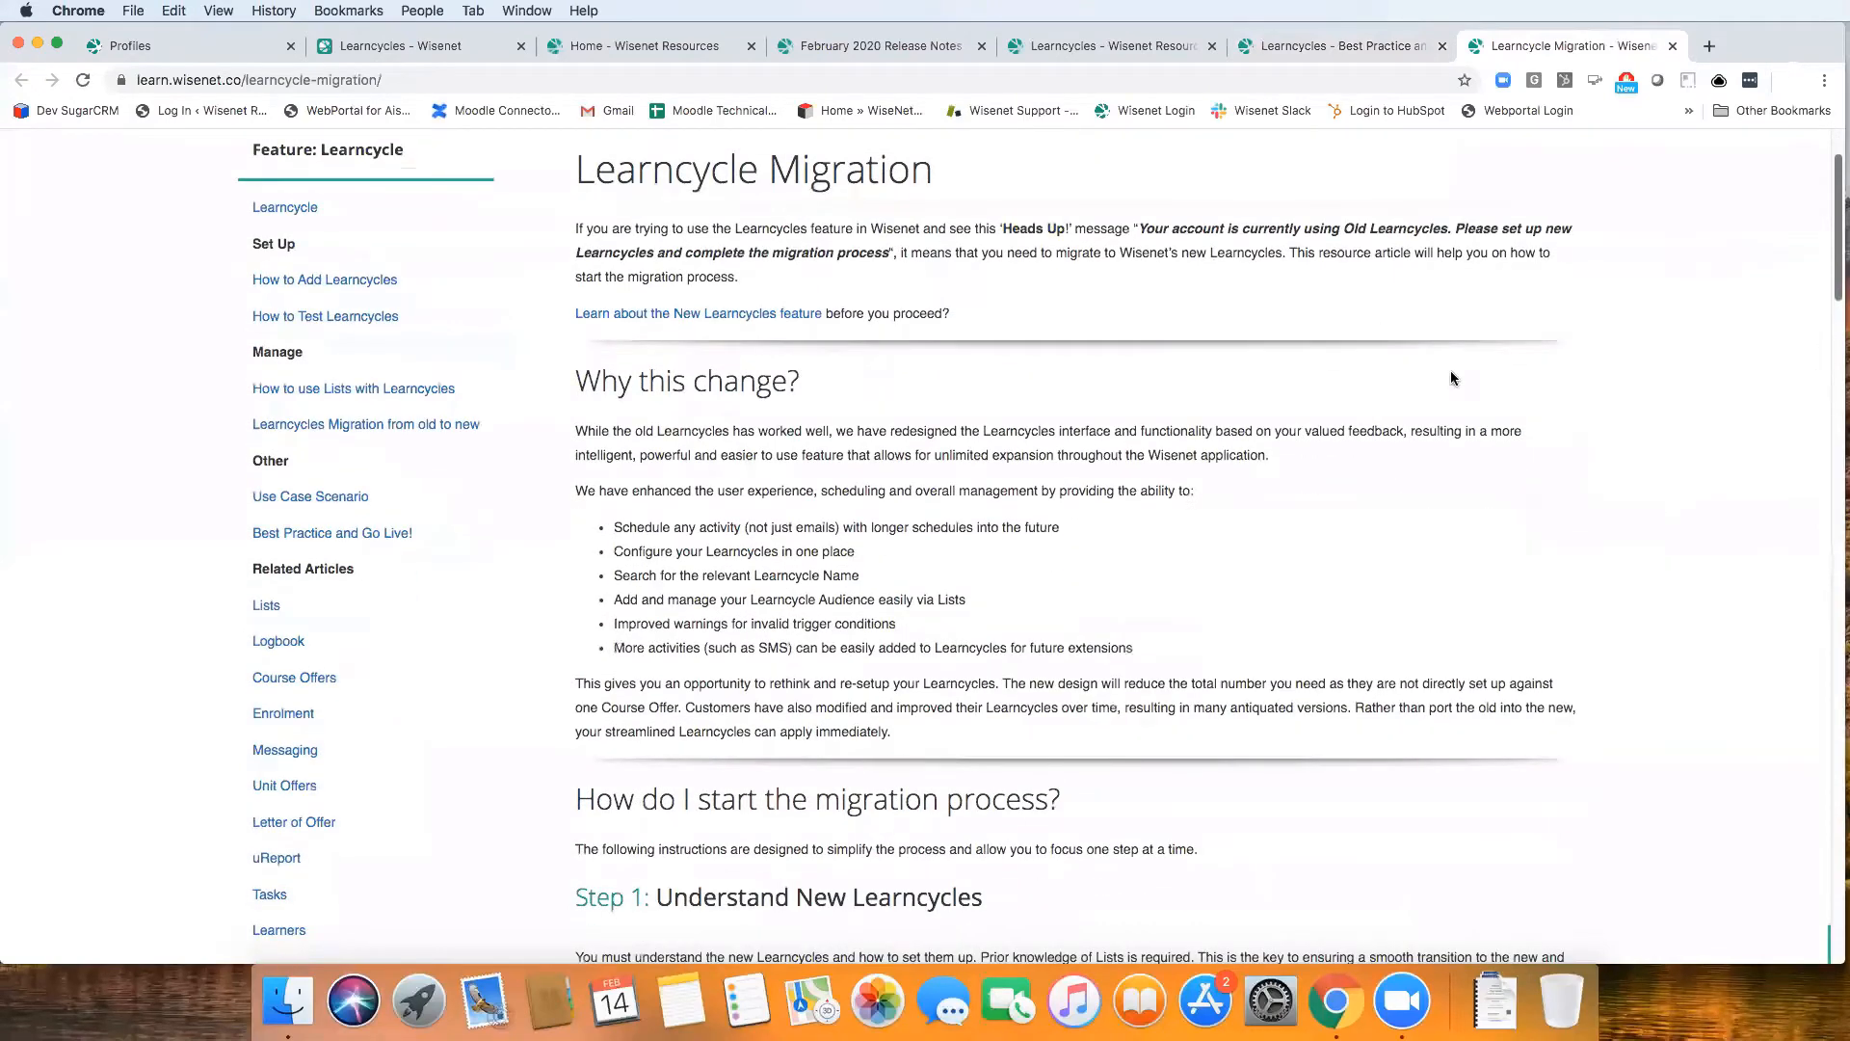
{"action": "scroll", "coordinate": [1836, 390], "scroll_direction": "down", "scroll_amount": 4}
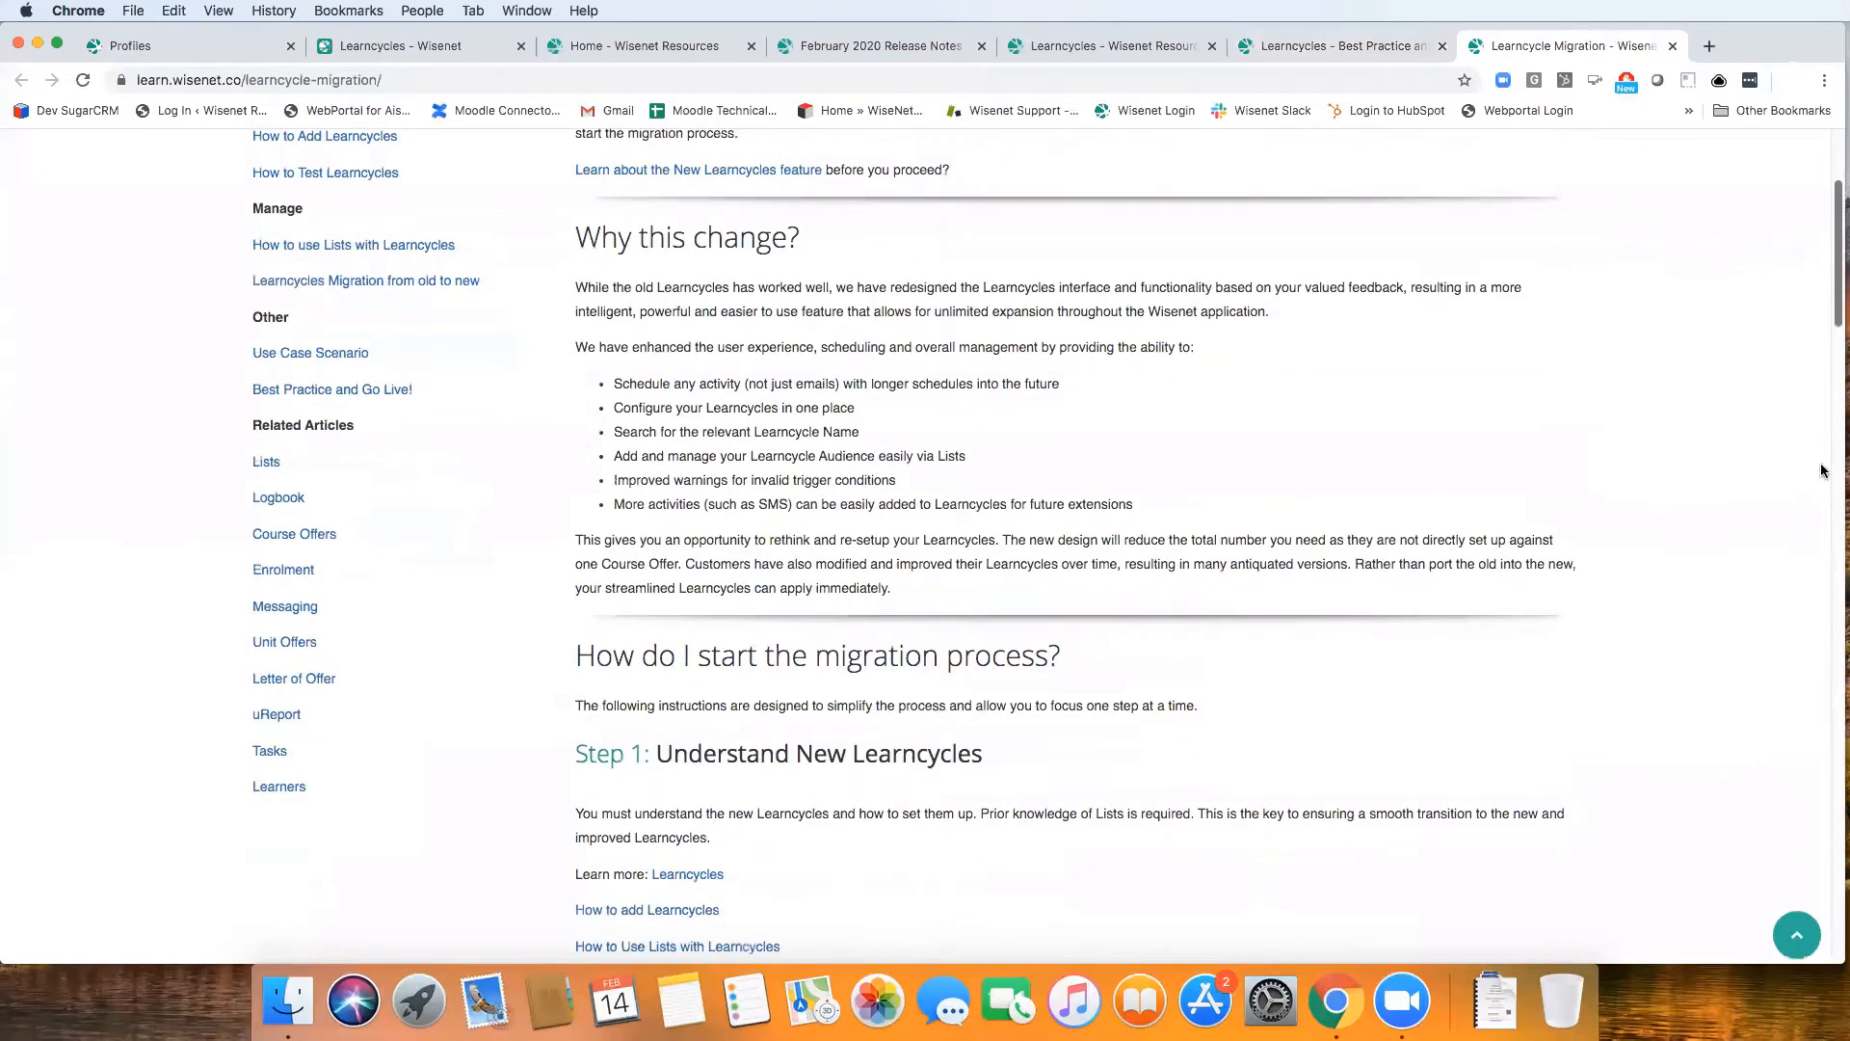
{"action": "scroll", "coordinate": [1824, 481], "scroll_direction": "down", "scroll_amount": 1}
{"action": "scroll", "coordinate": [1414, 503], "scroll_direction": "down", "scroll_amount": 15}
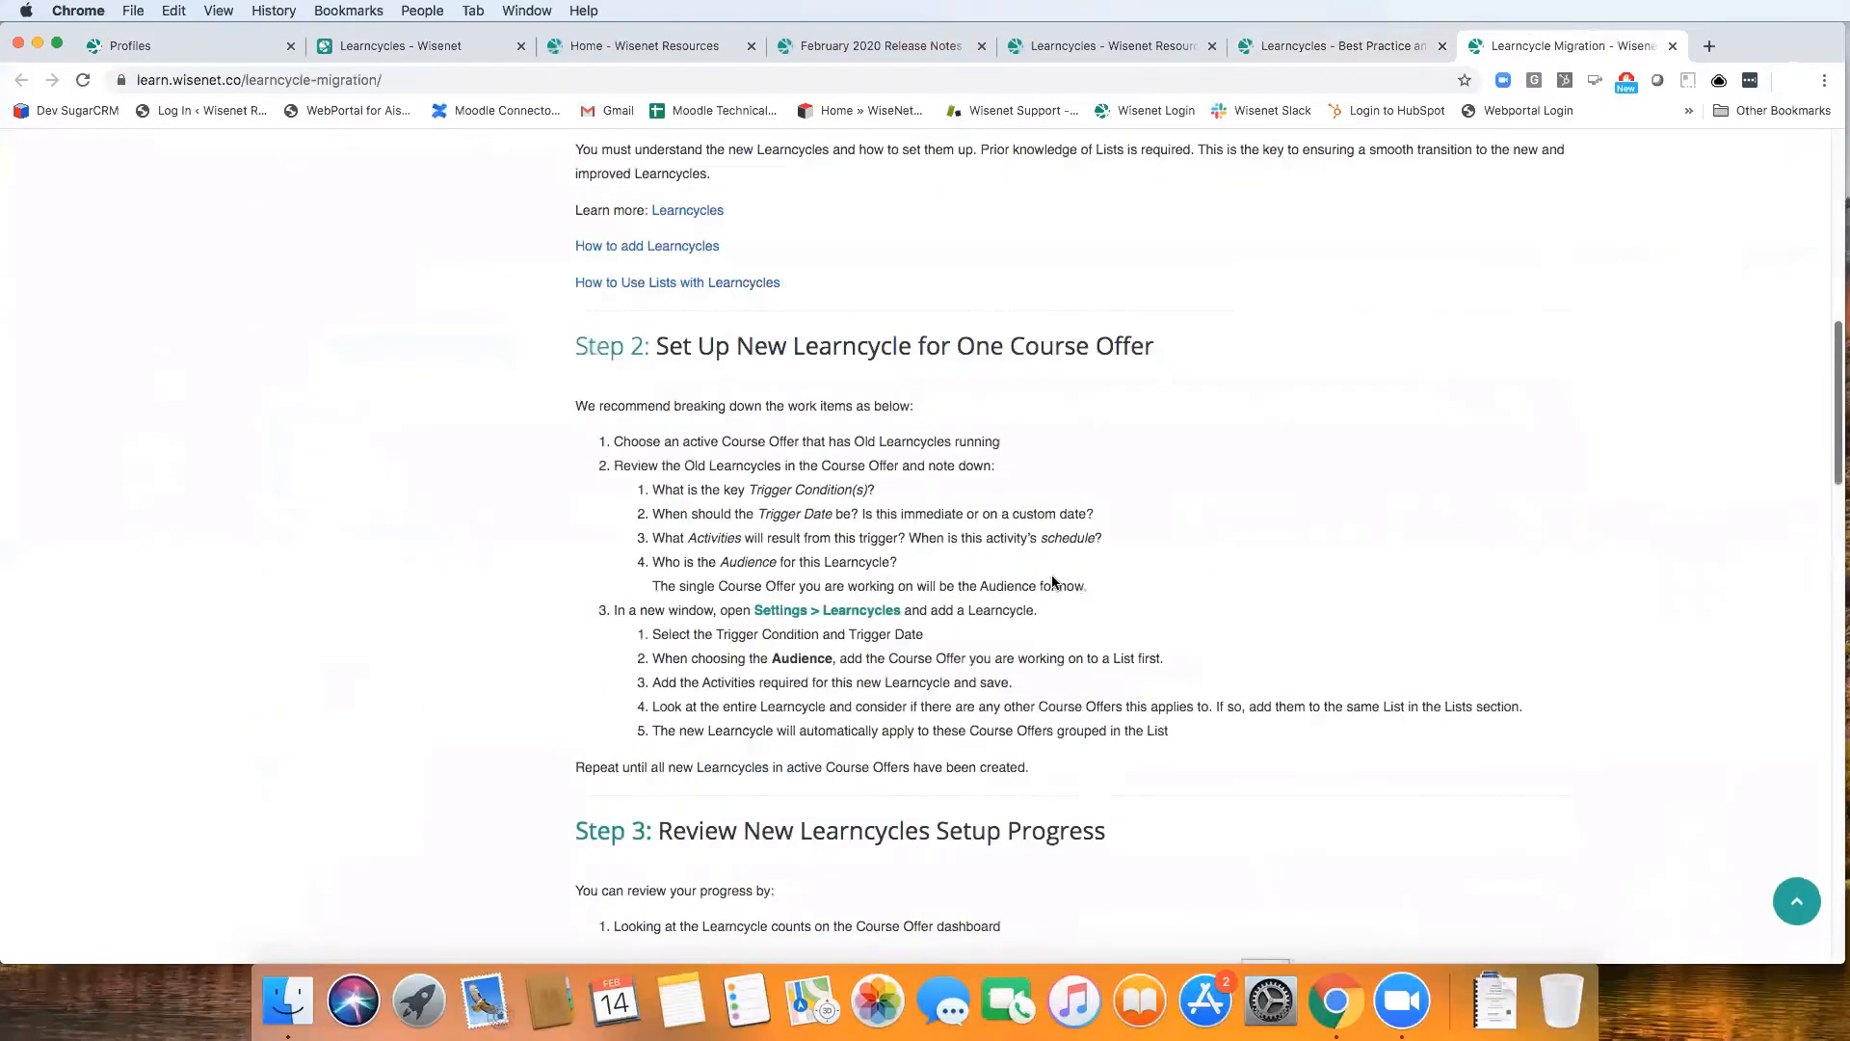
{"action": "scroll", "coordinate": [1245, 545], "scroll_direction": "down", "scroll_amount": 20}
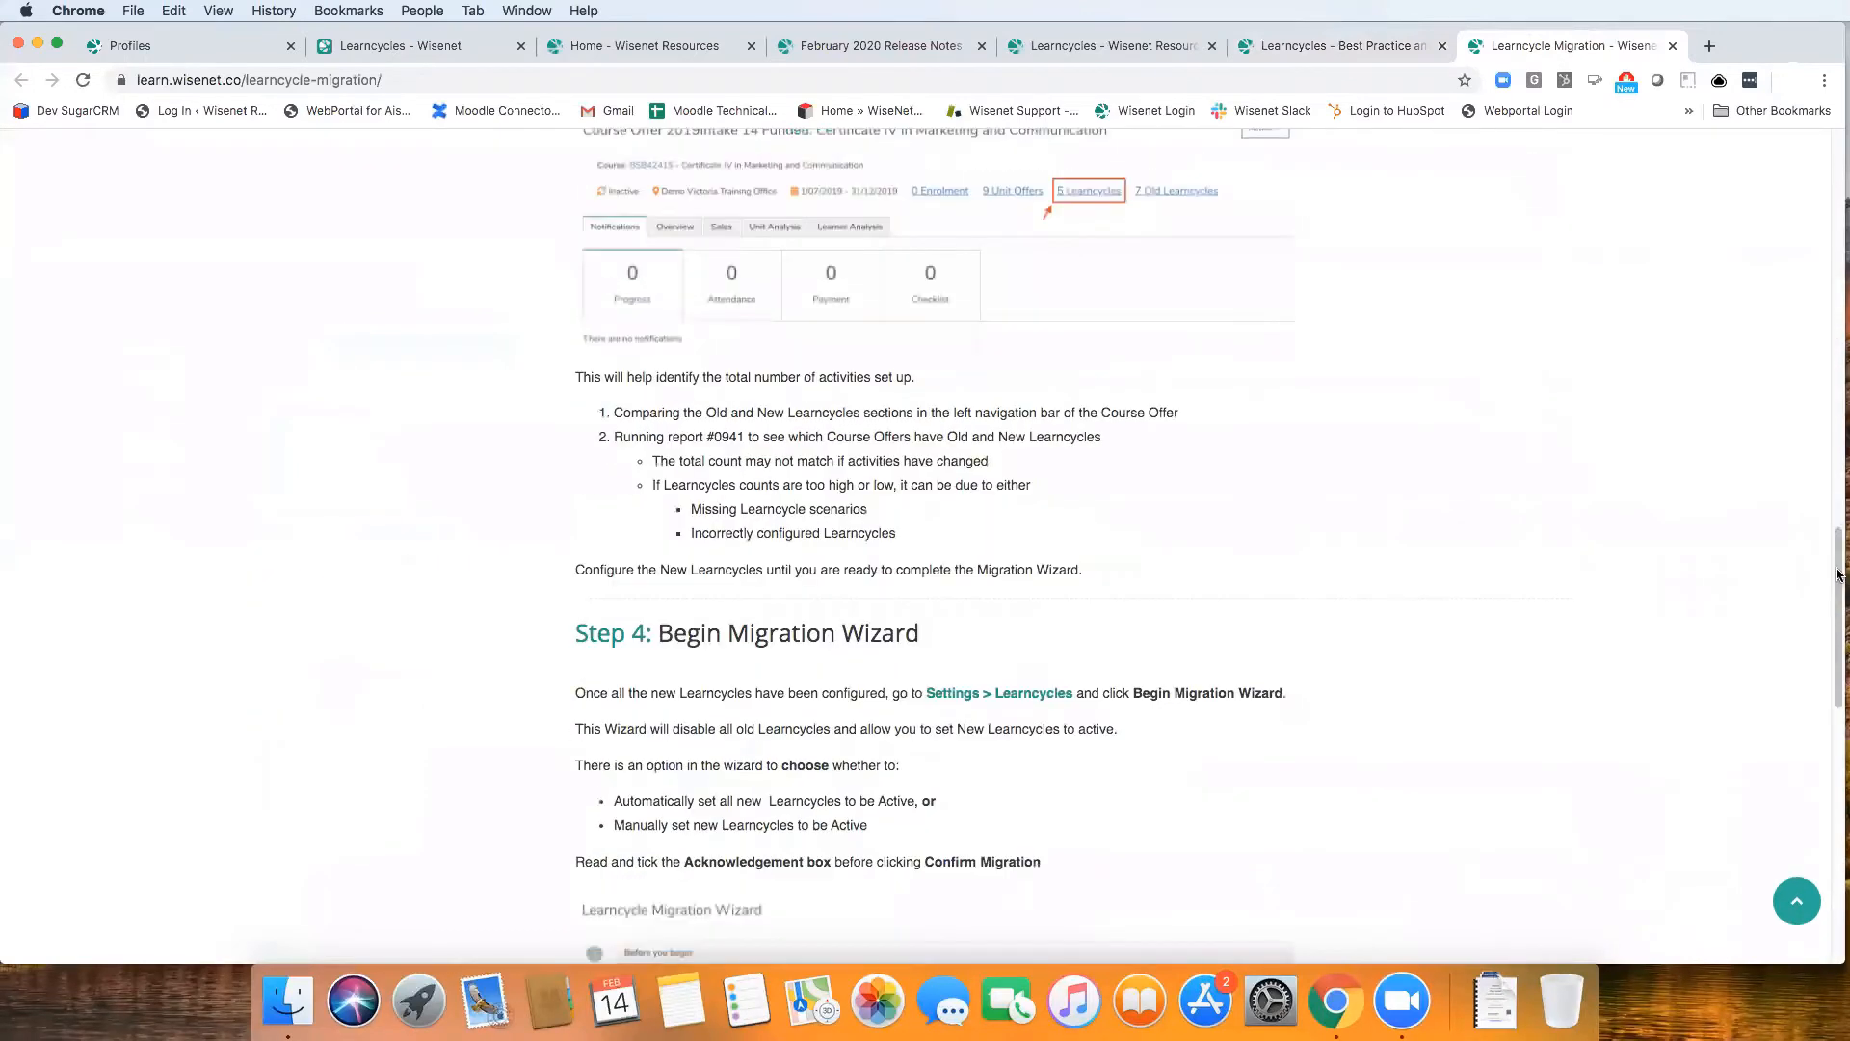
Highlight the report number 941 under reviewing setup progress, examine the Migration Wizard instructions, and return to the start of the article
{"action": "scroll", "coordinate": [1835, 569], "scroll_direction": "up", "scroll_amount": 1}
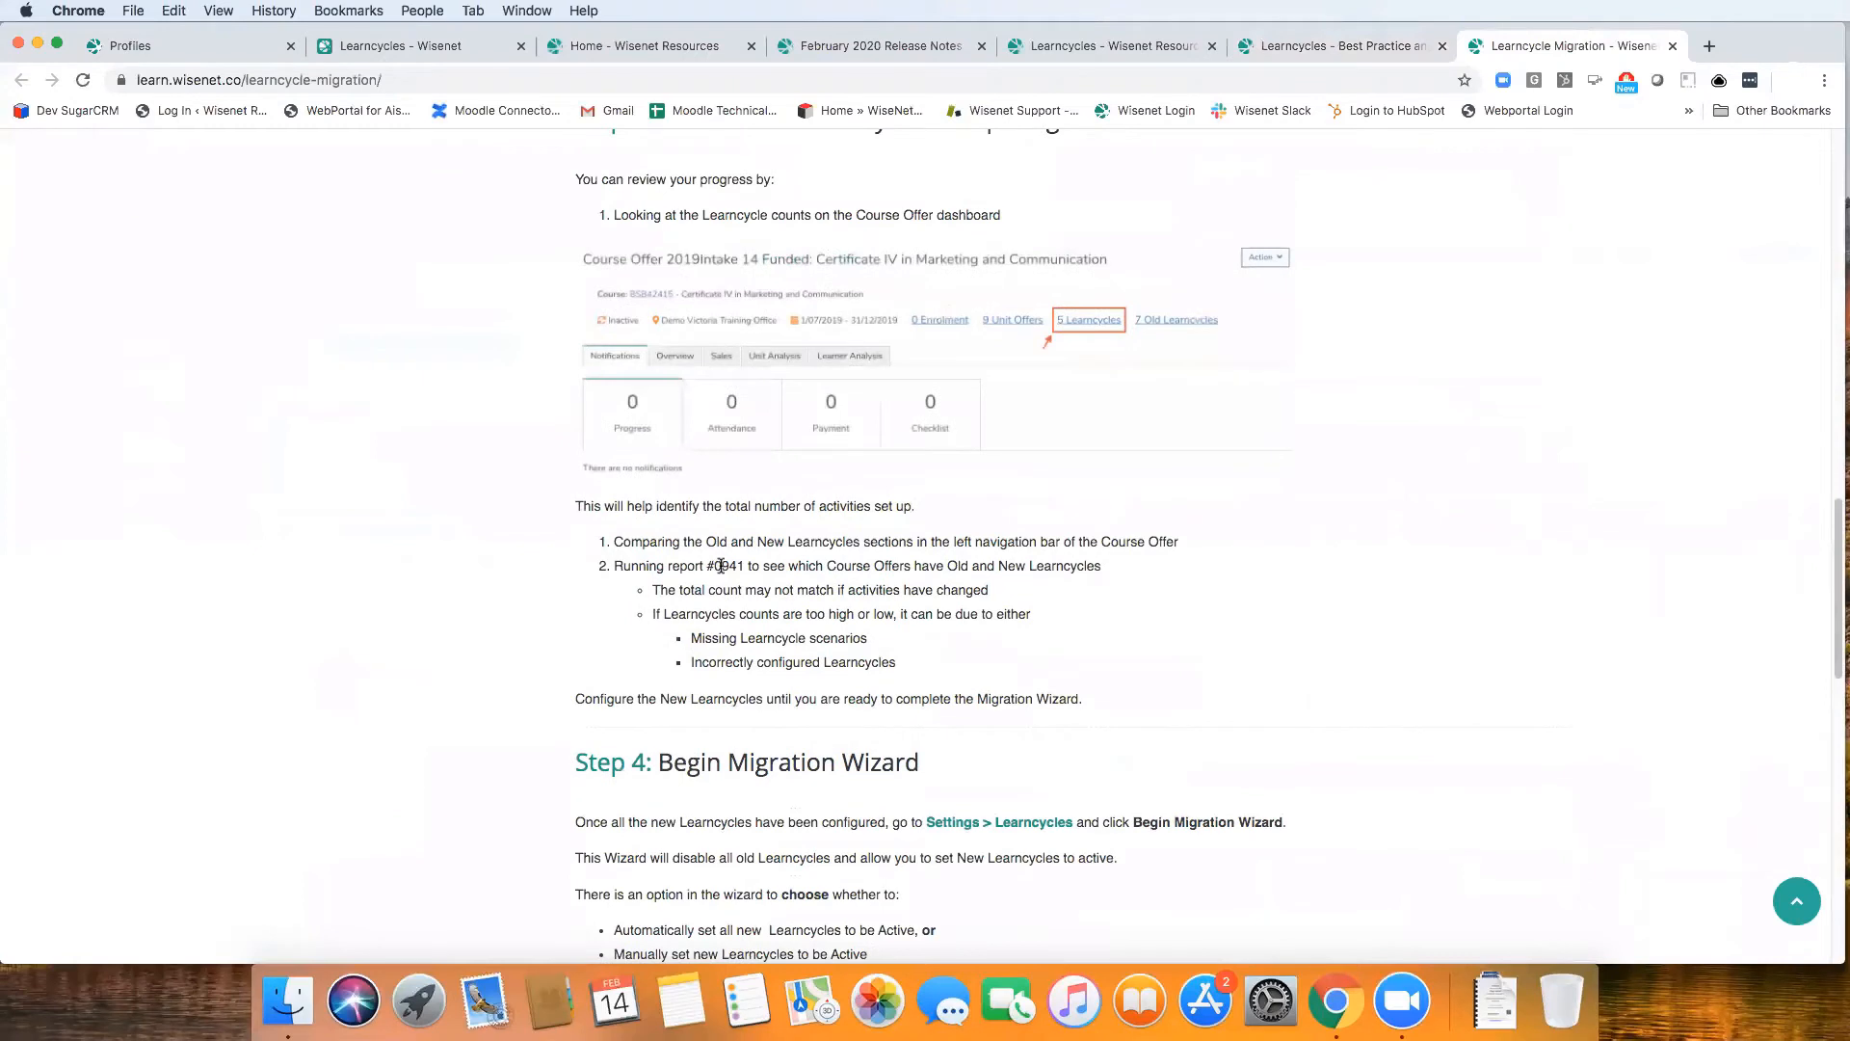
{"action": "left_click_drag", "start_coordinate": [722, 565], "coordinate": [744, 565]}
{"action": "left_click_drag", "start_coordinate": [1834, 597], "coordinate": [1837, 667]}
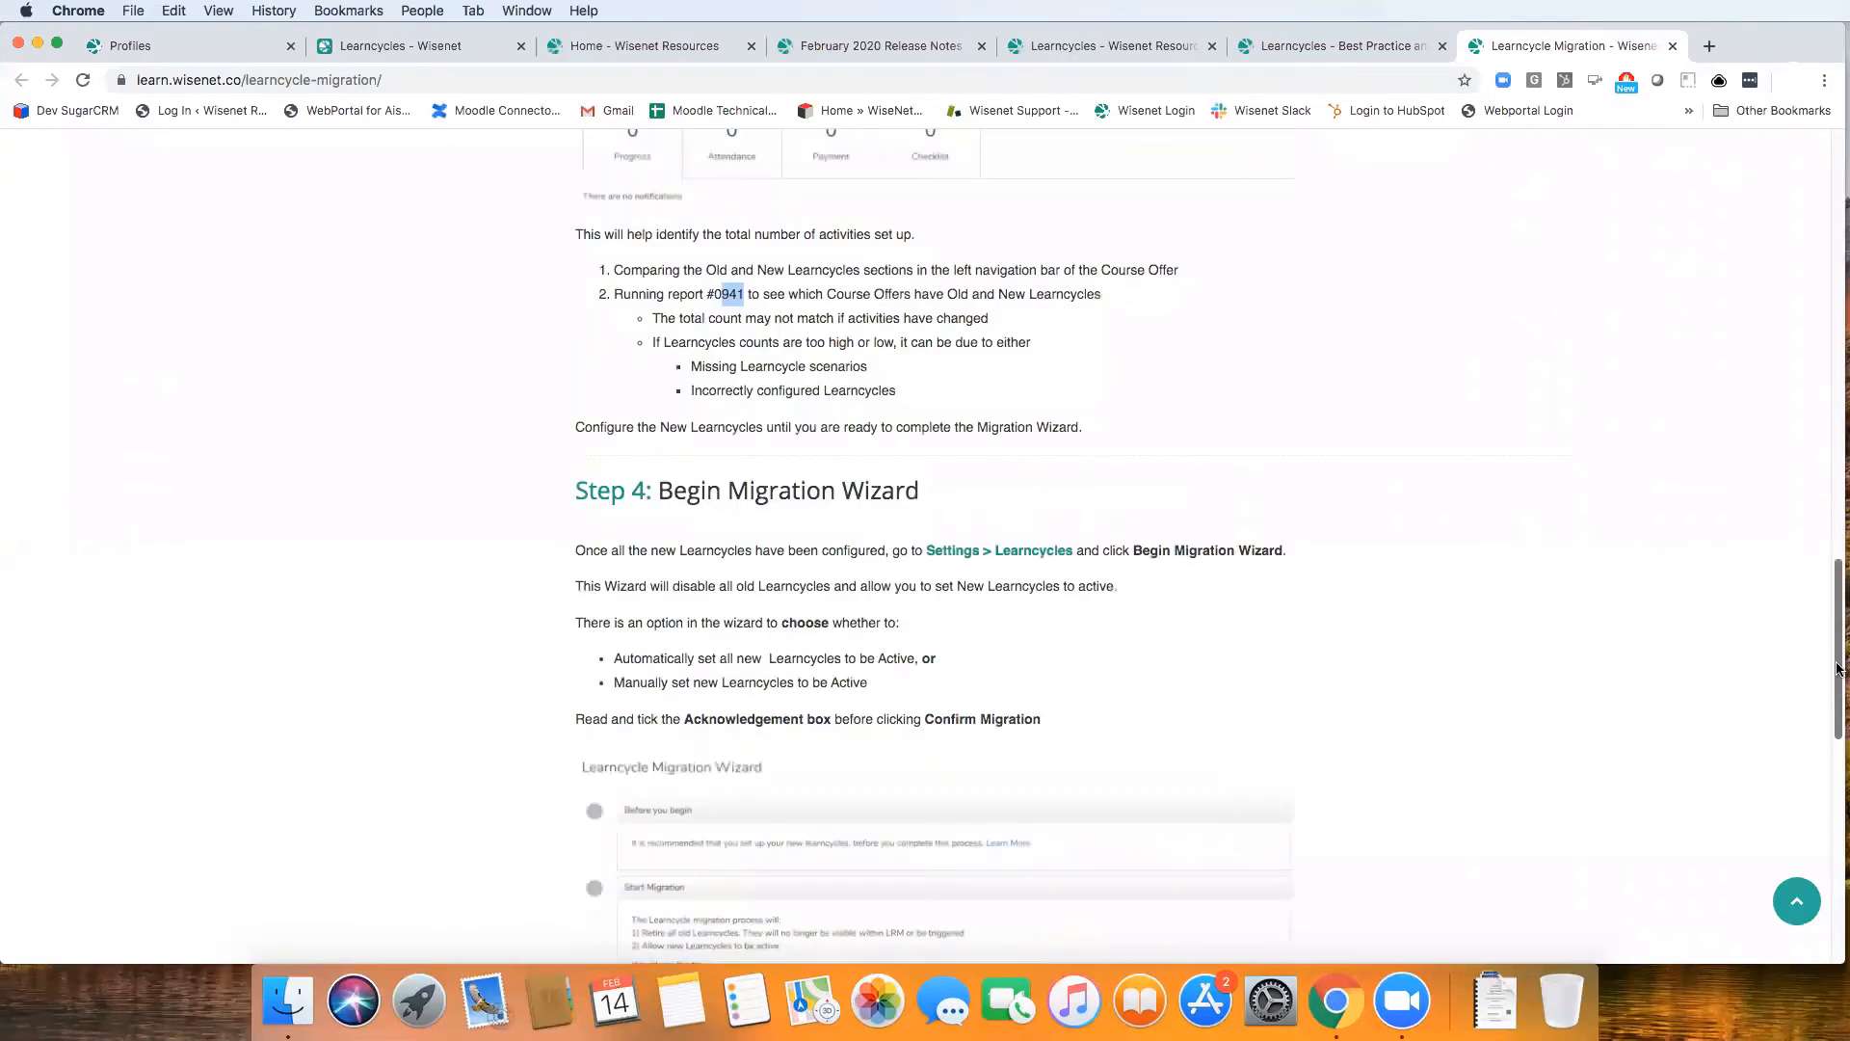
{"action": "scroll", "coordinate": [1838, 668], "scroll_direction": "down", "scroll_amount": 1}
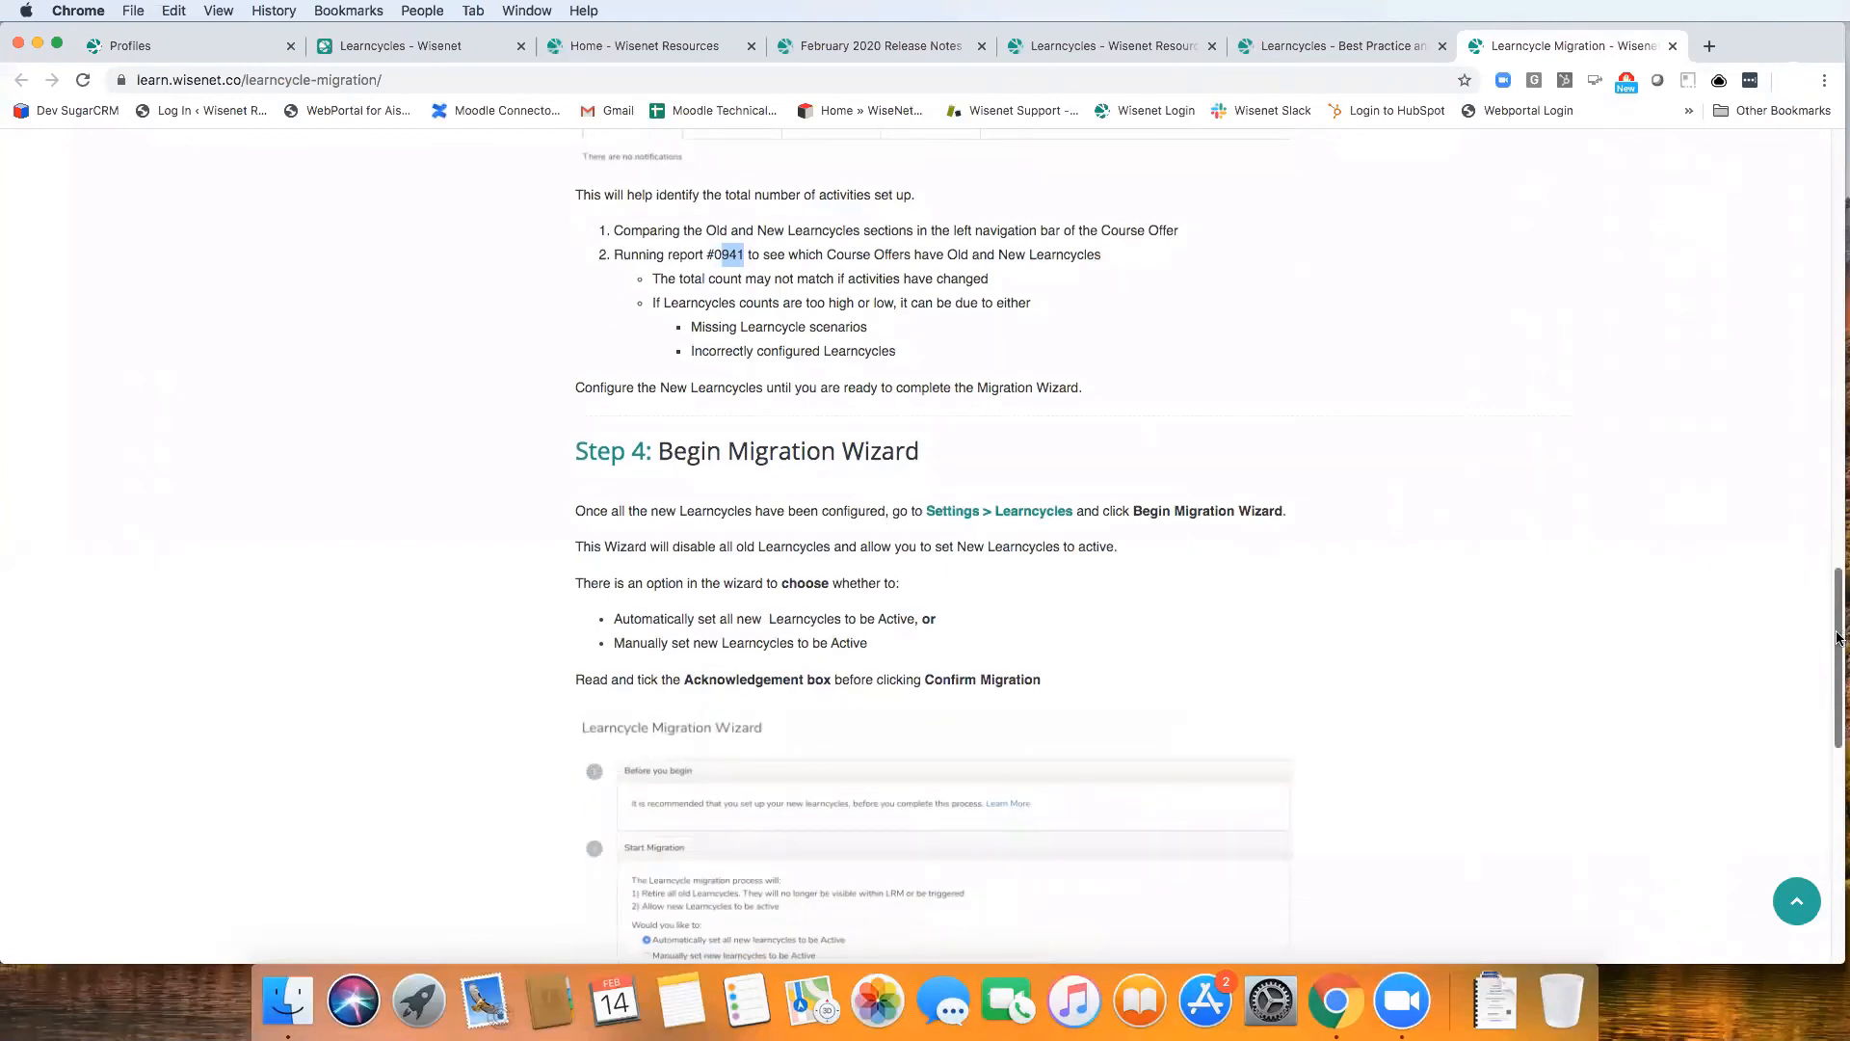
{"action": "scroll", "coordinate": [1836, 723], "scroll_direction": "down", "scroll_amount": 10}
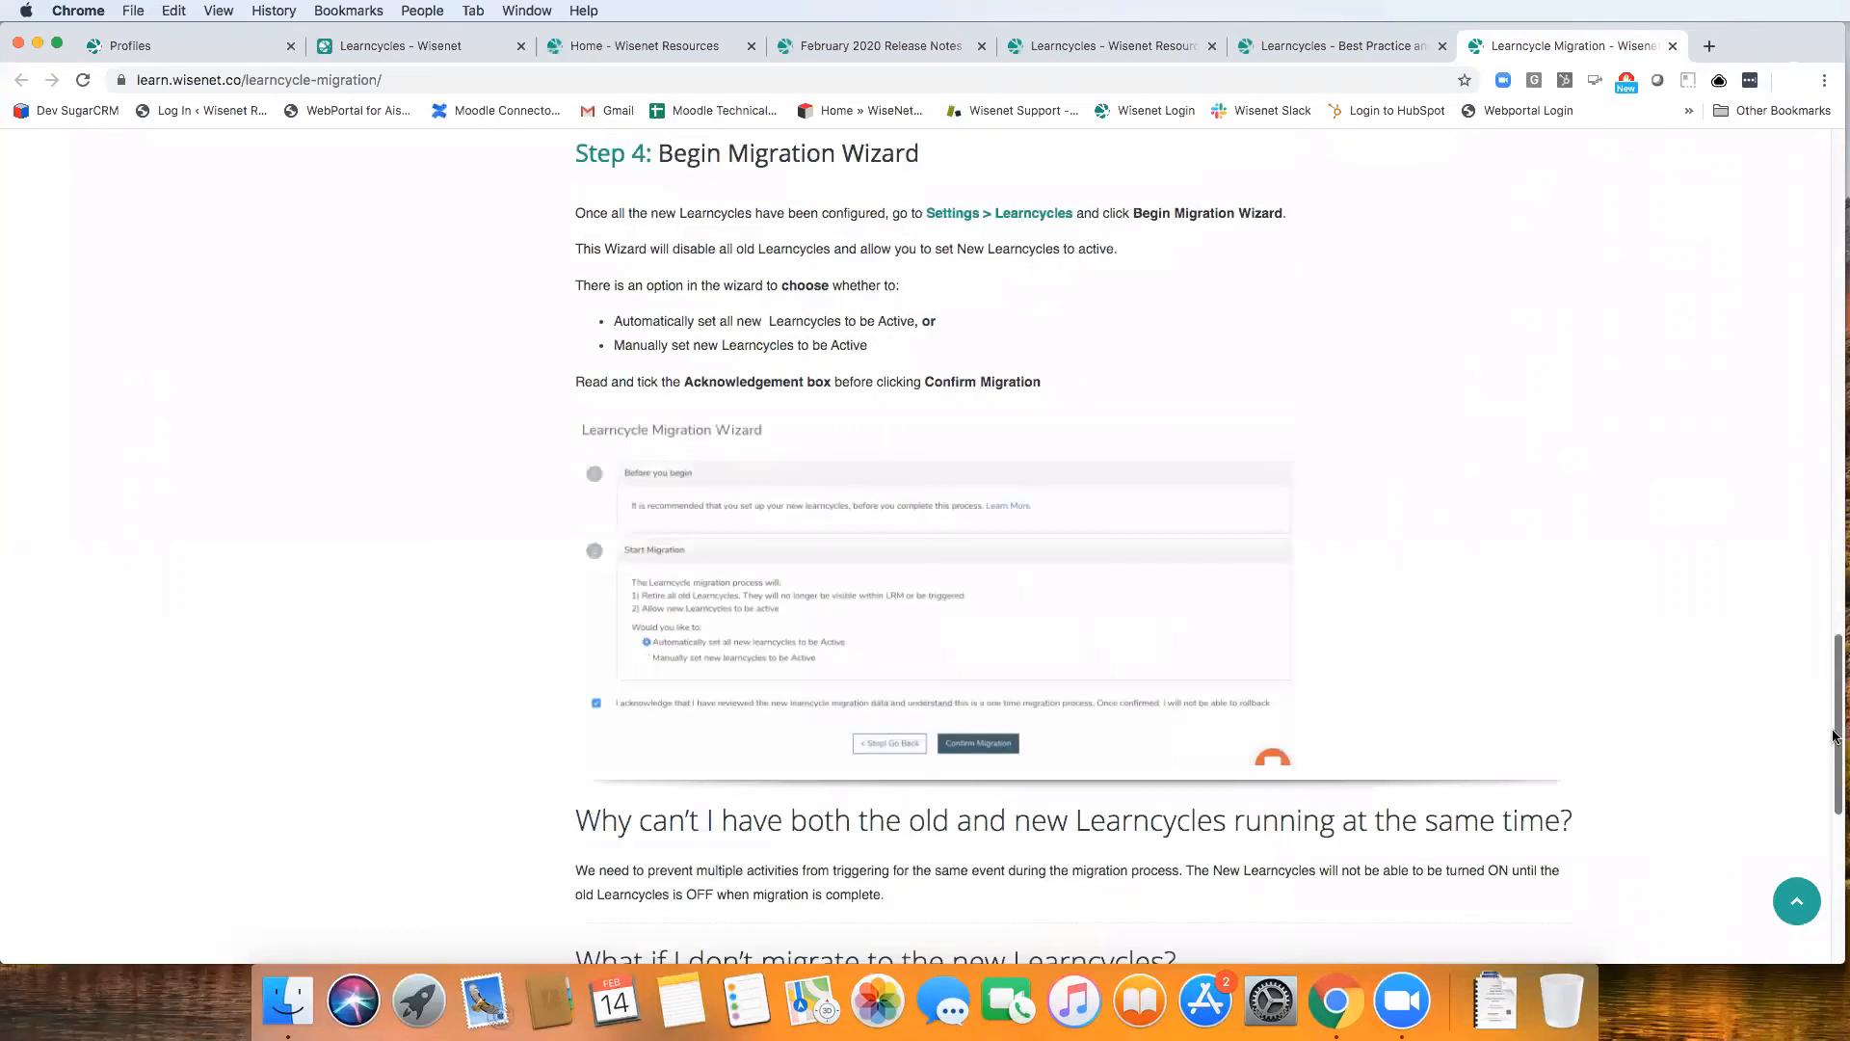
{"action": "scroll", "coordinate": [1004, 782], "scroll_direction": "up", "scroll_amount": 20}
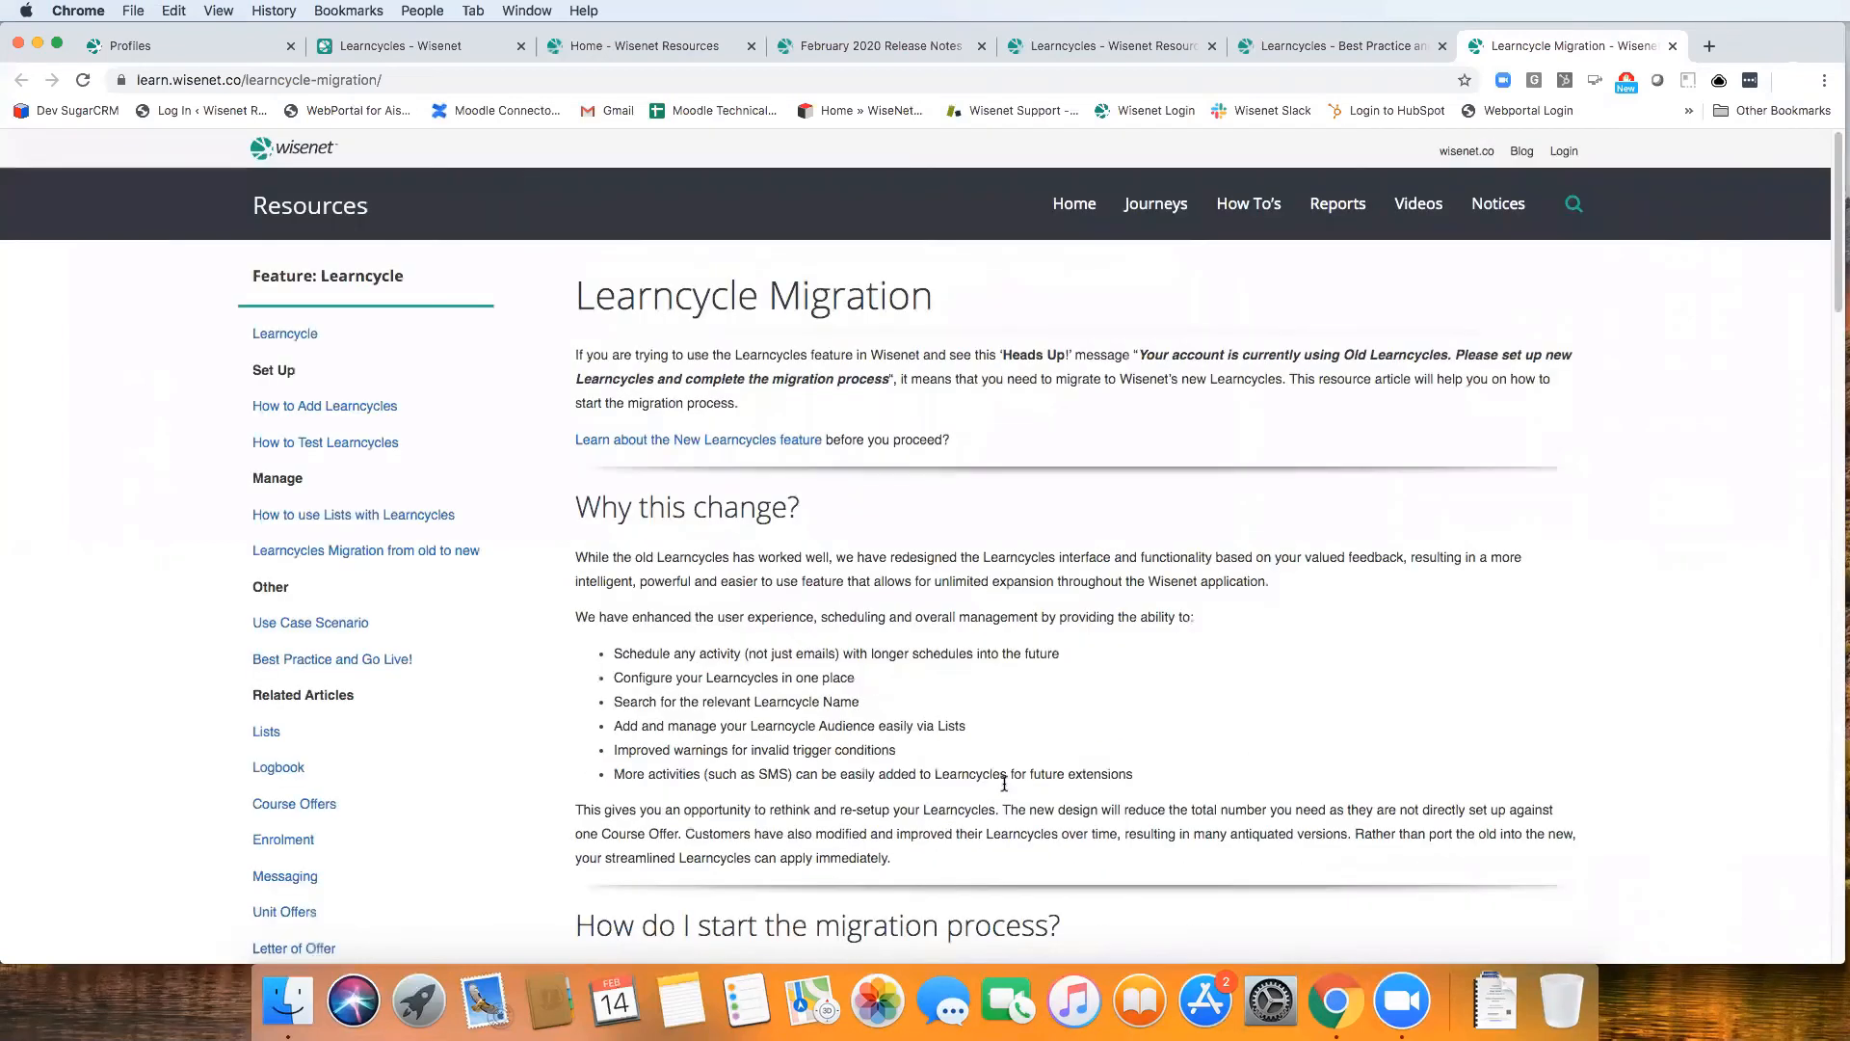